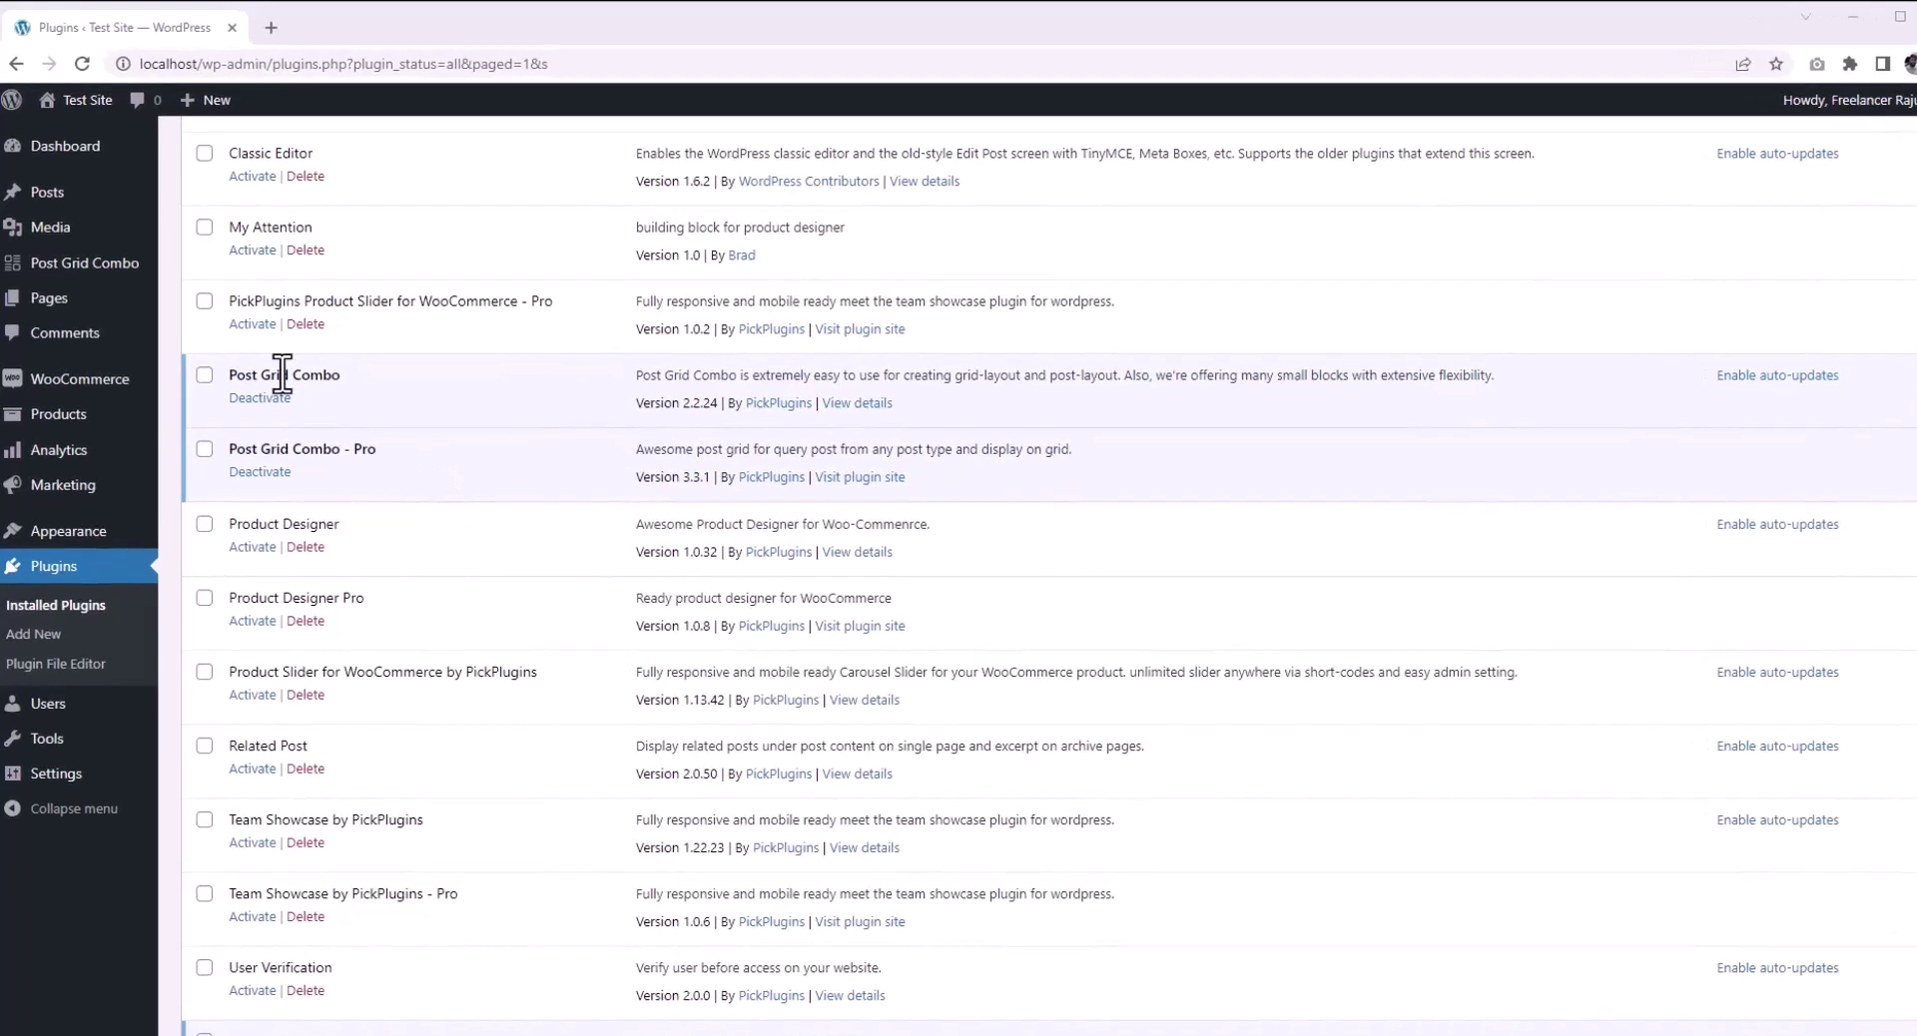
Step: Start a new page titled 'My post grid page' in a separate tab and show the block inserter
mouse_move(76, 296)
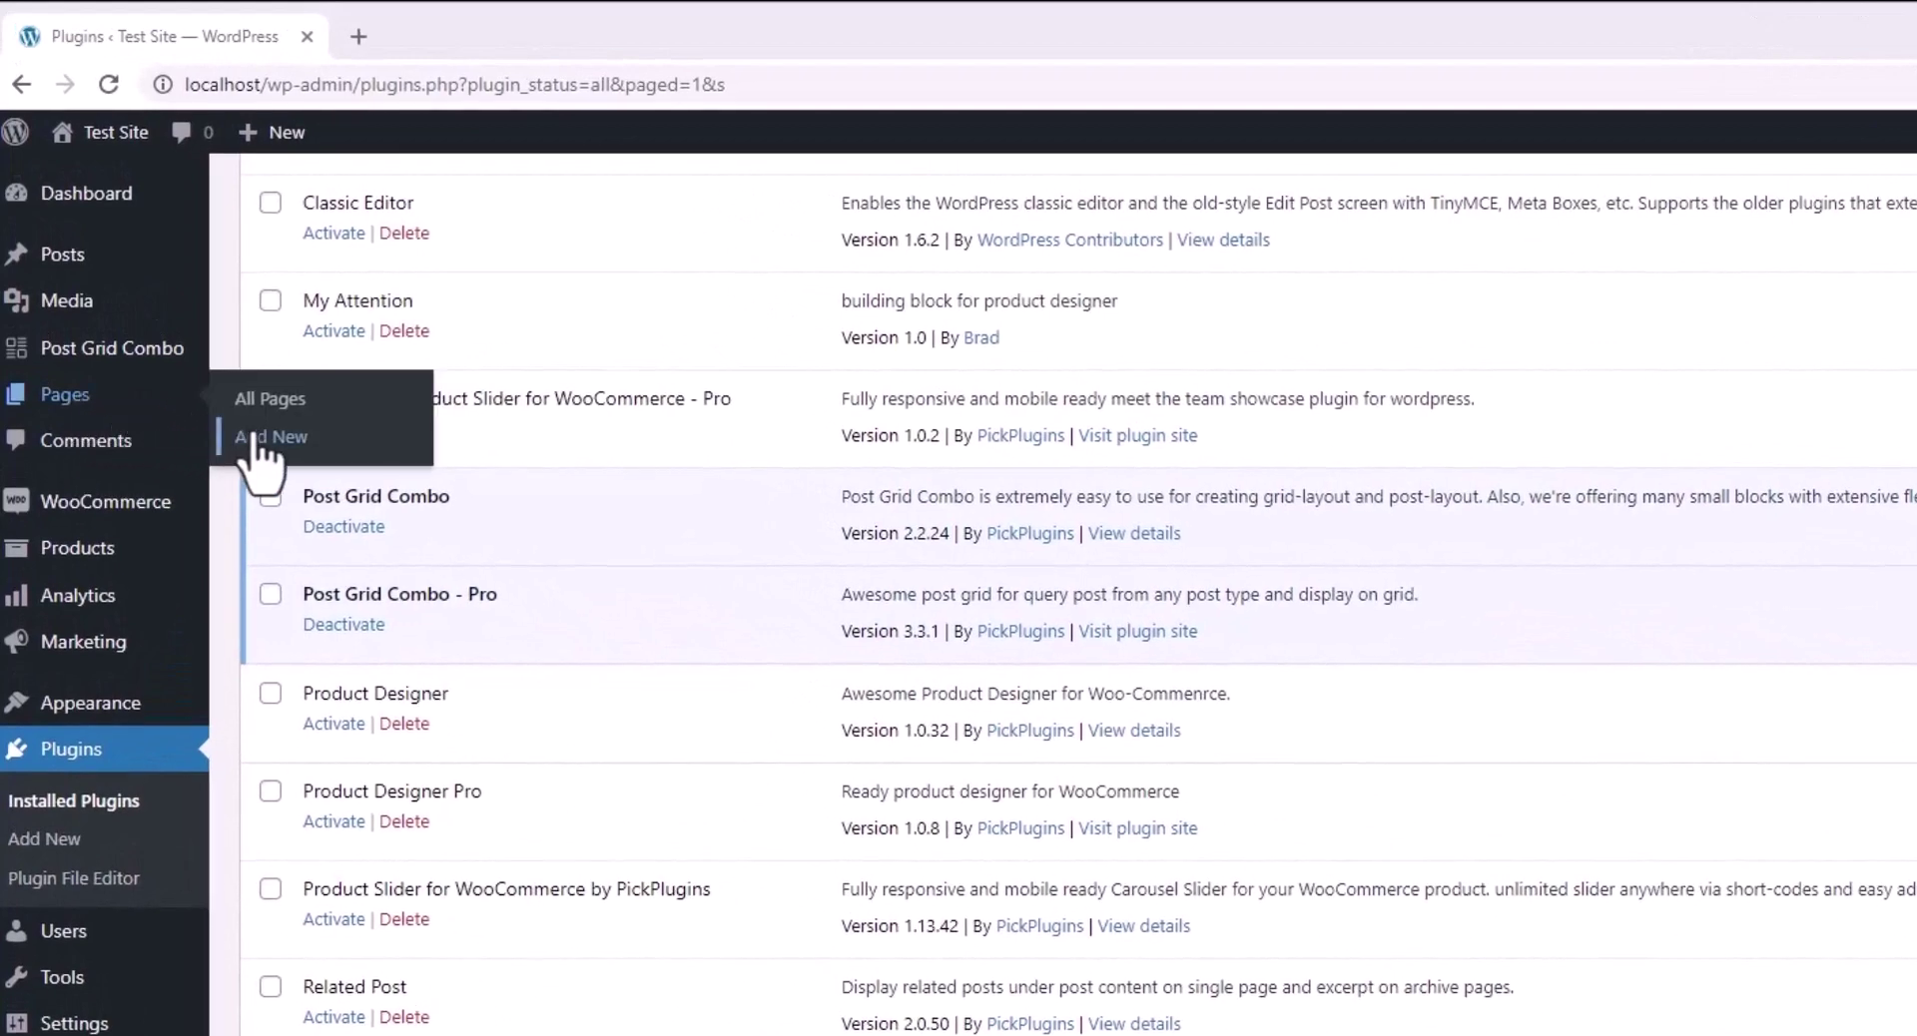
middle_click(322, 446)
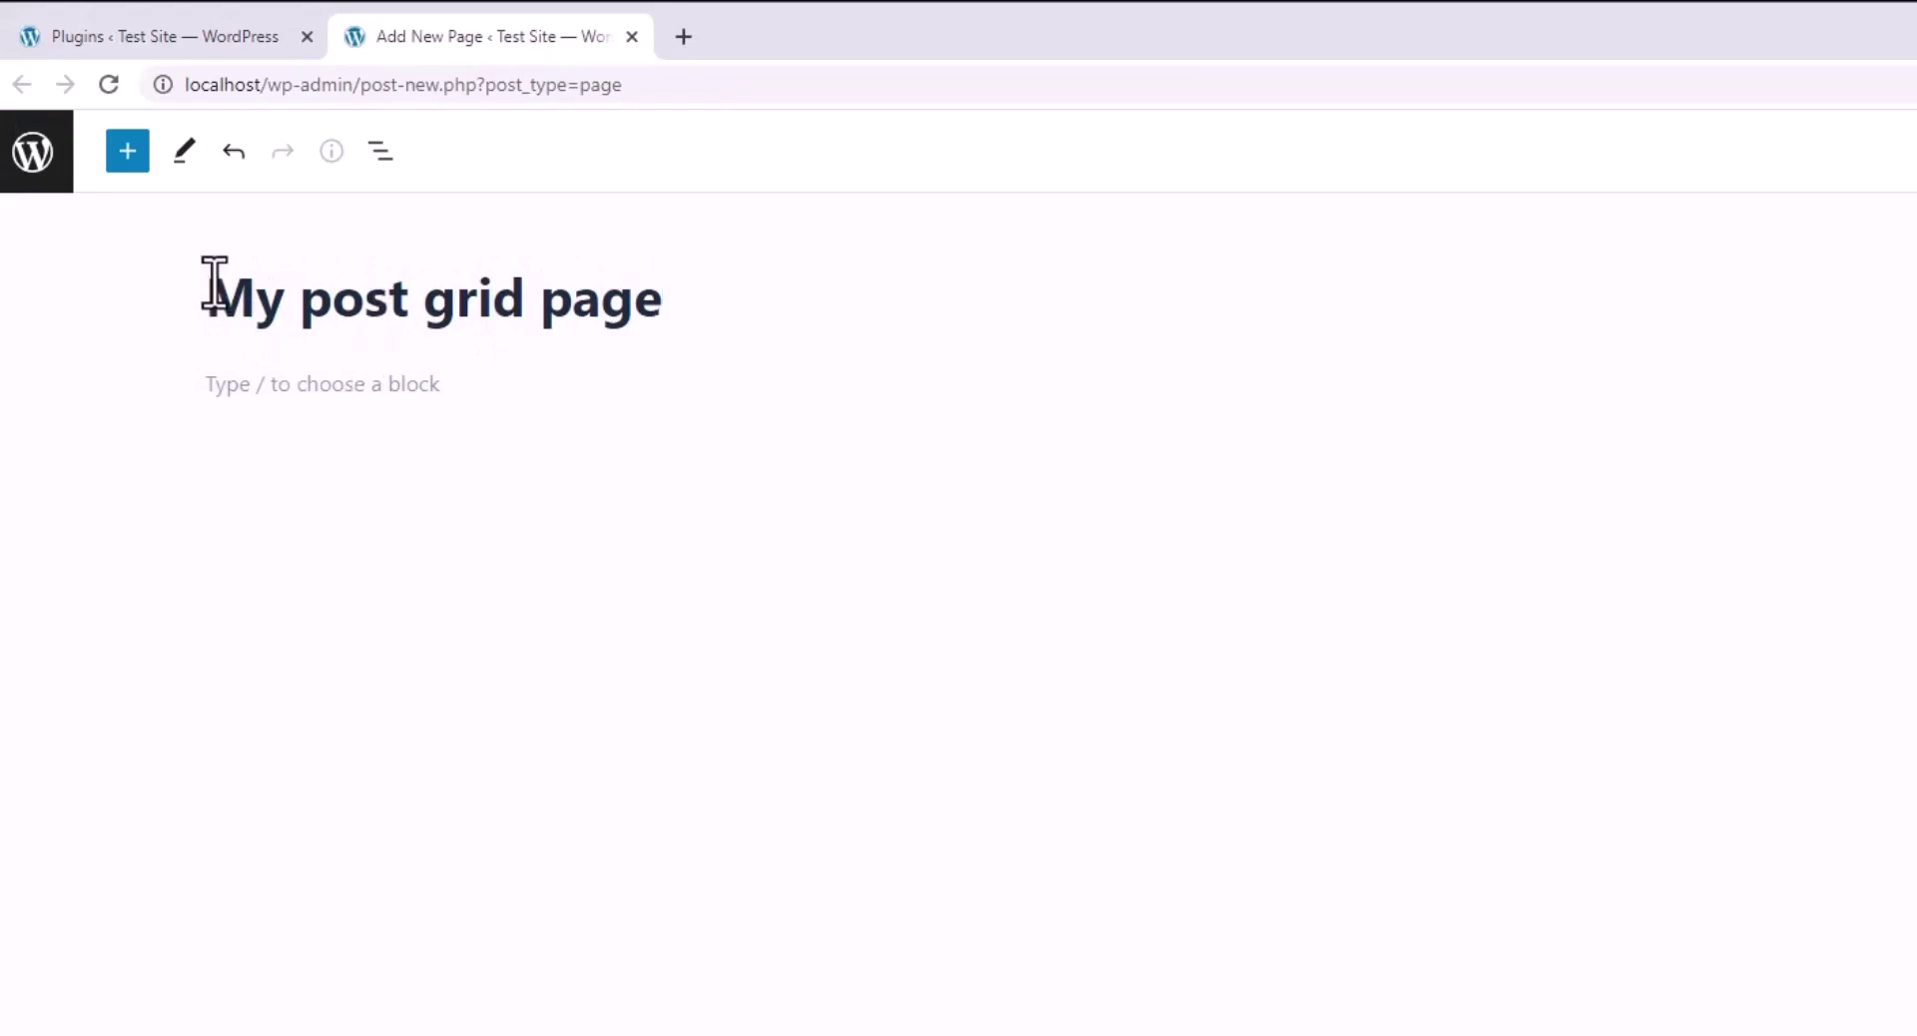
click(128, 158)
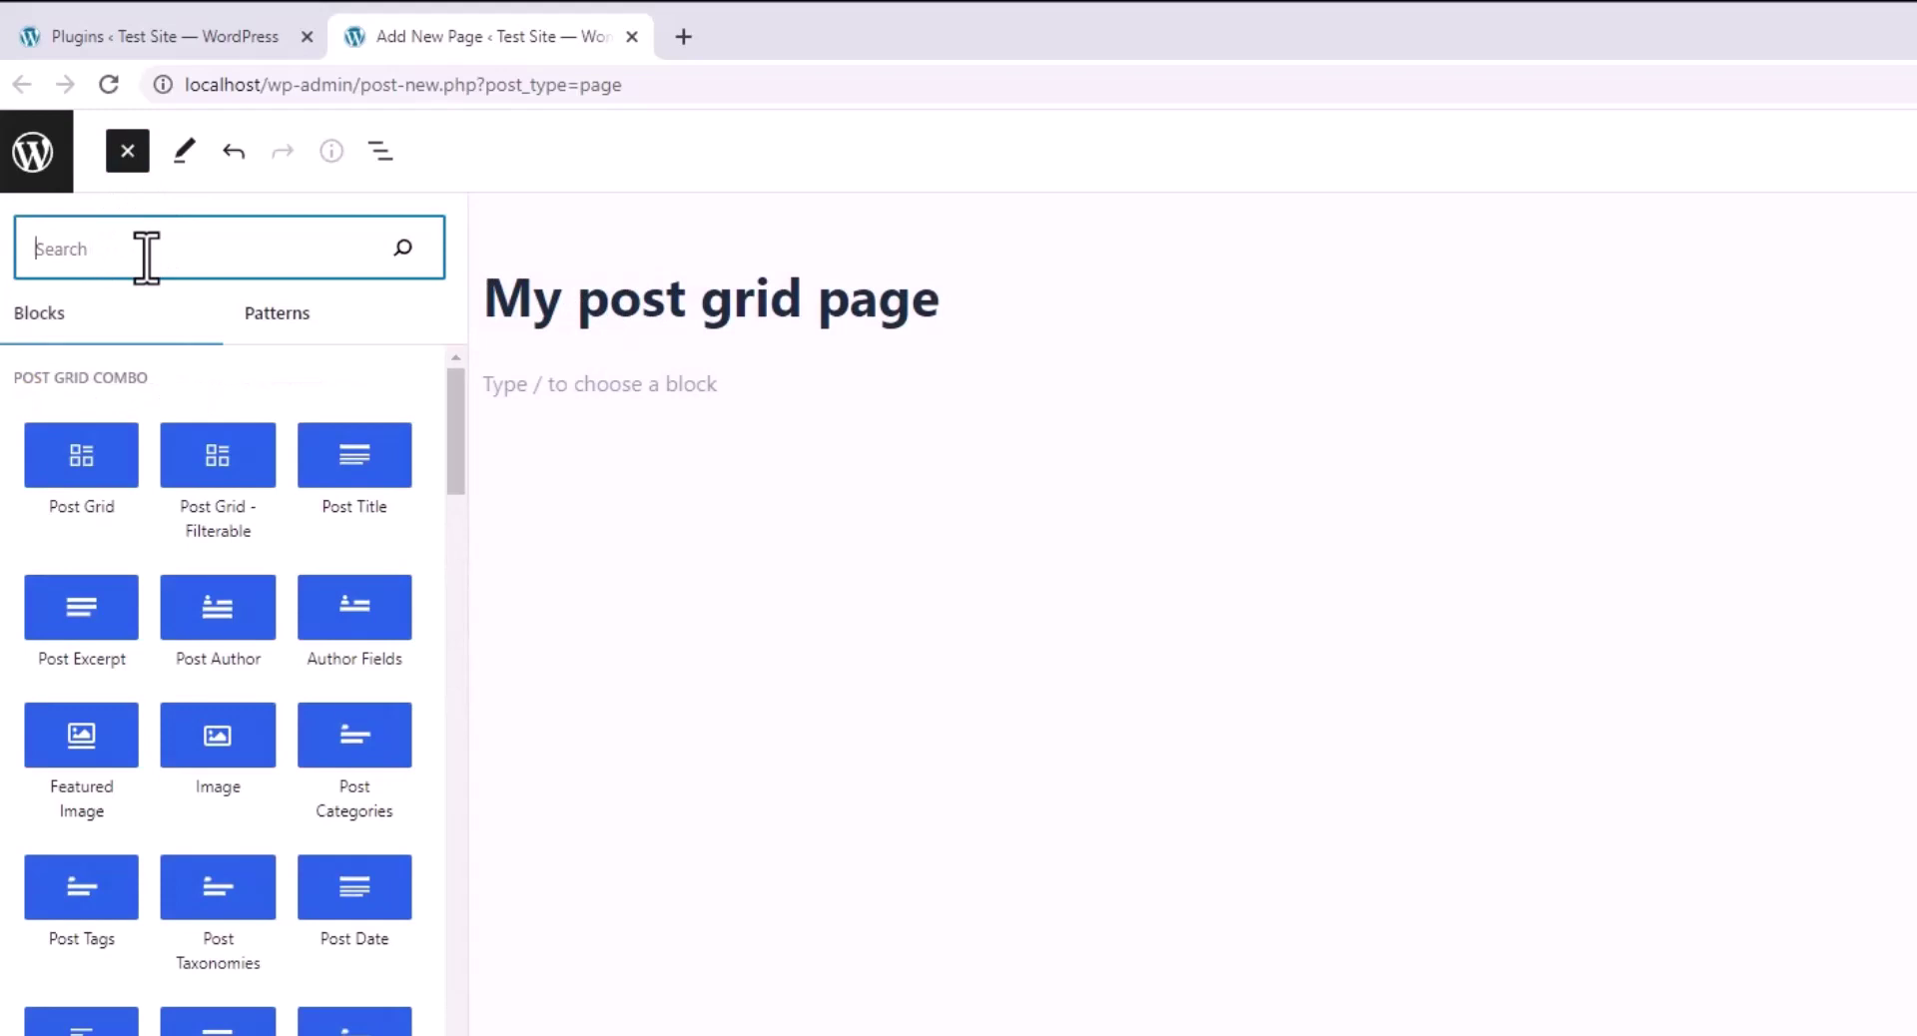
Step: Insert the Post Grid block from the Post Grid Combo category
scroll(227, 514, down, 5)
scroll(260, 619, up, 5)
drag(156, 377, 19, 377)
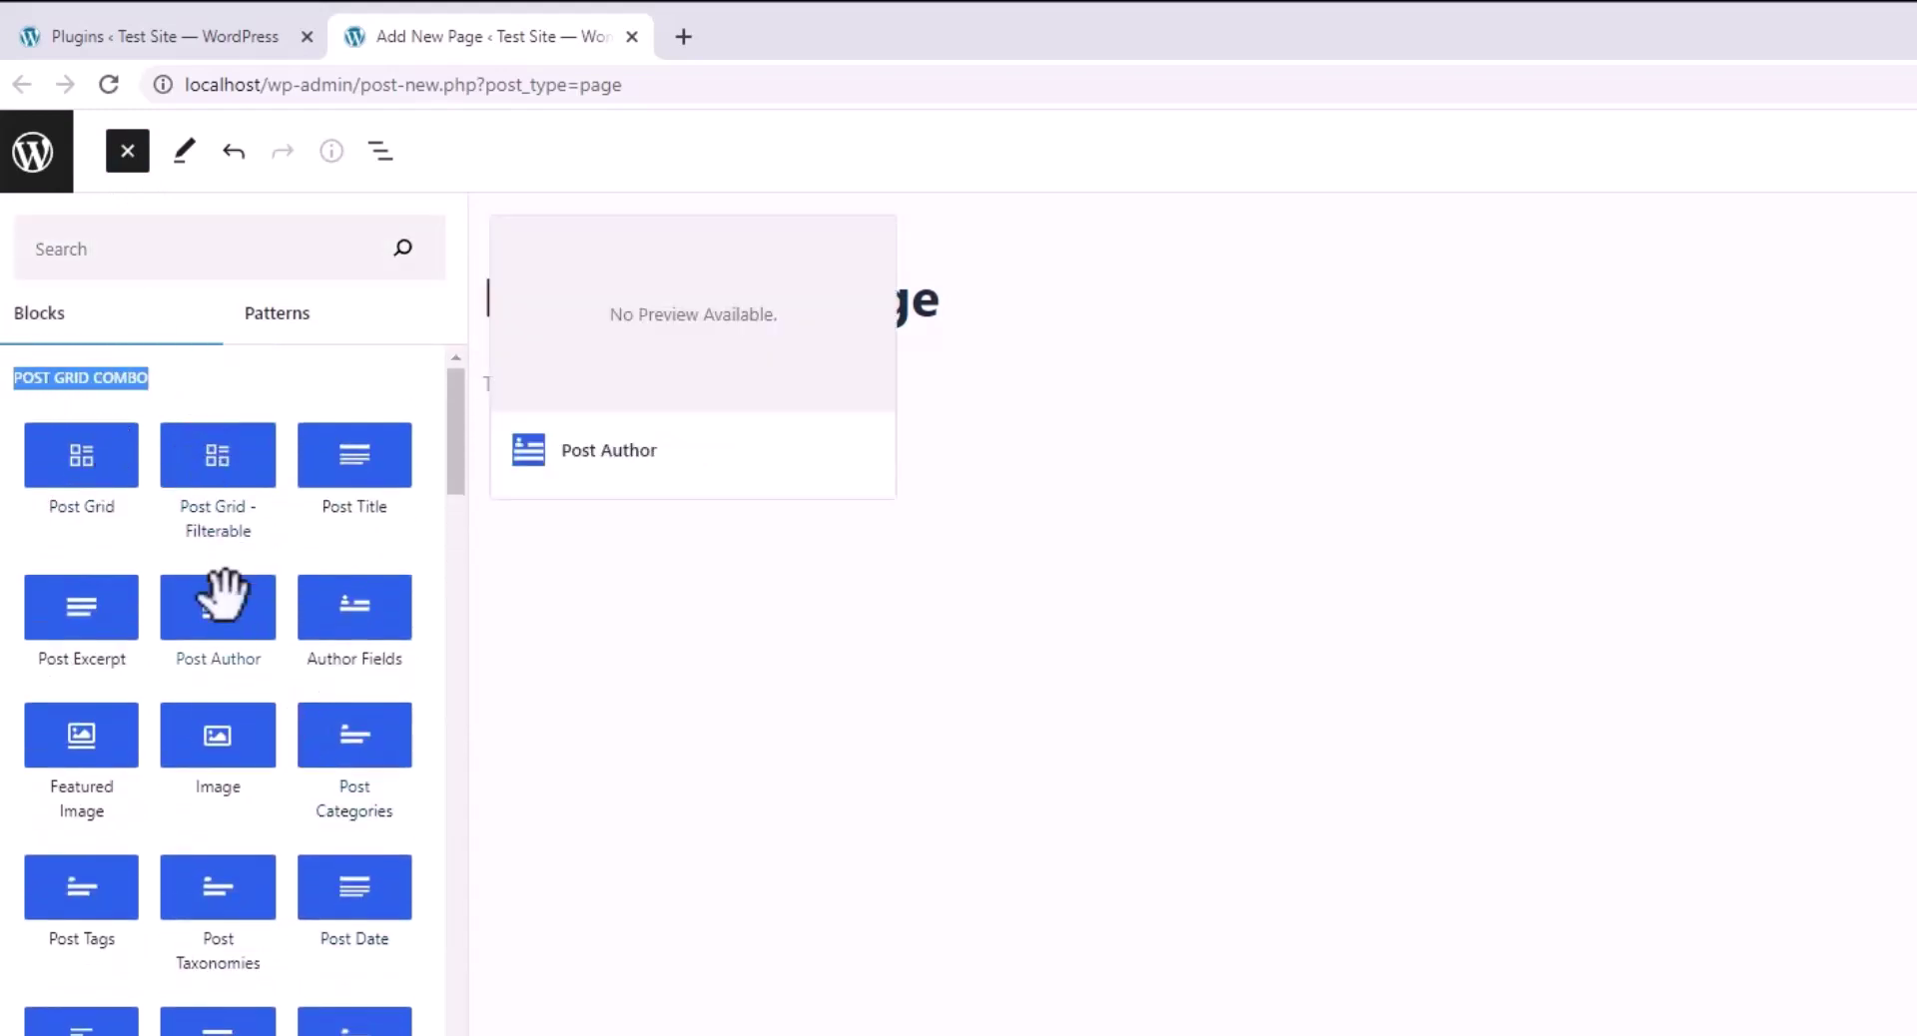
scroll(225, 615, down, 5)
scroll(226, 634, up, 5)
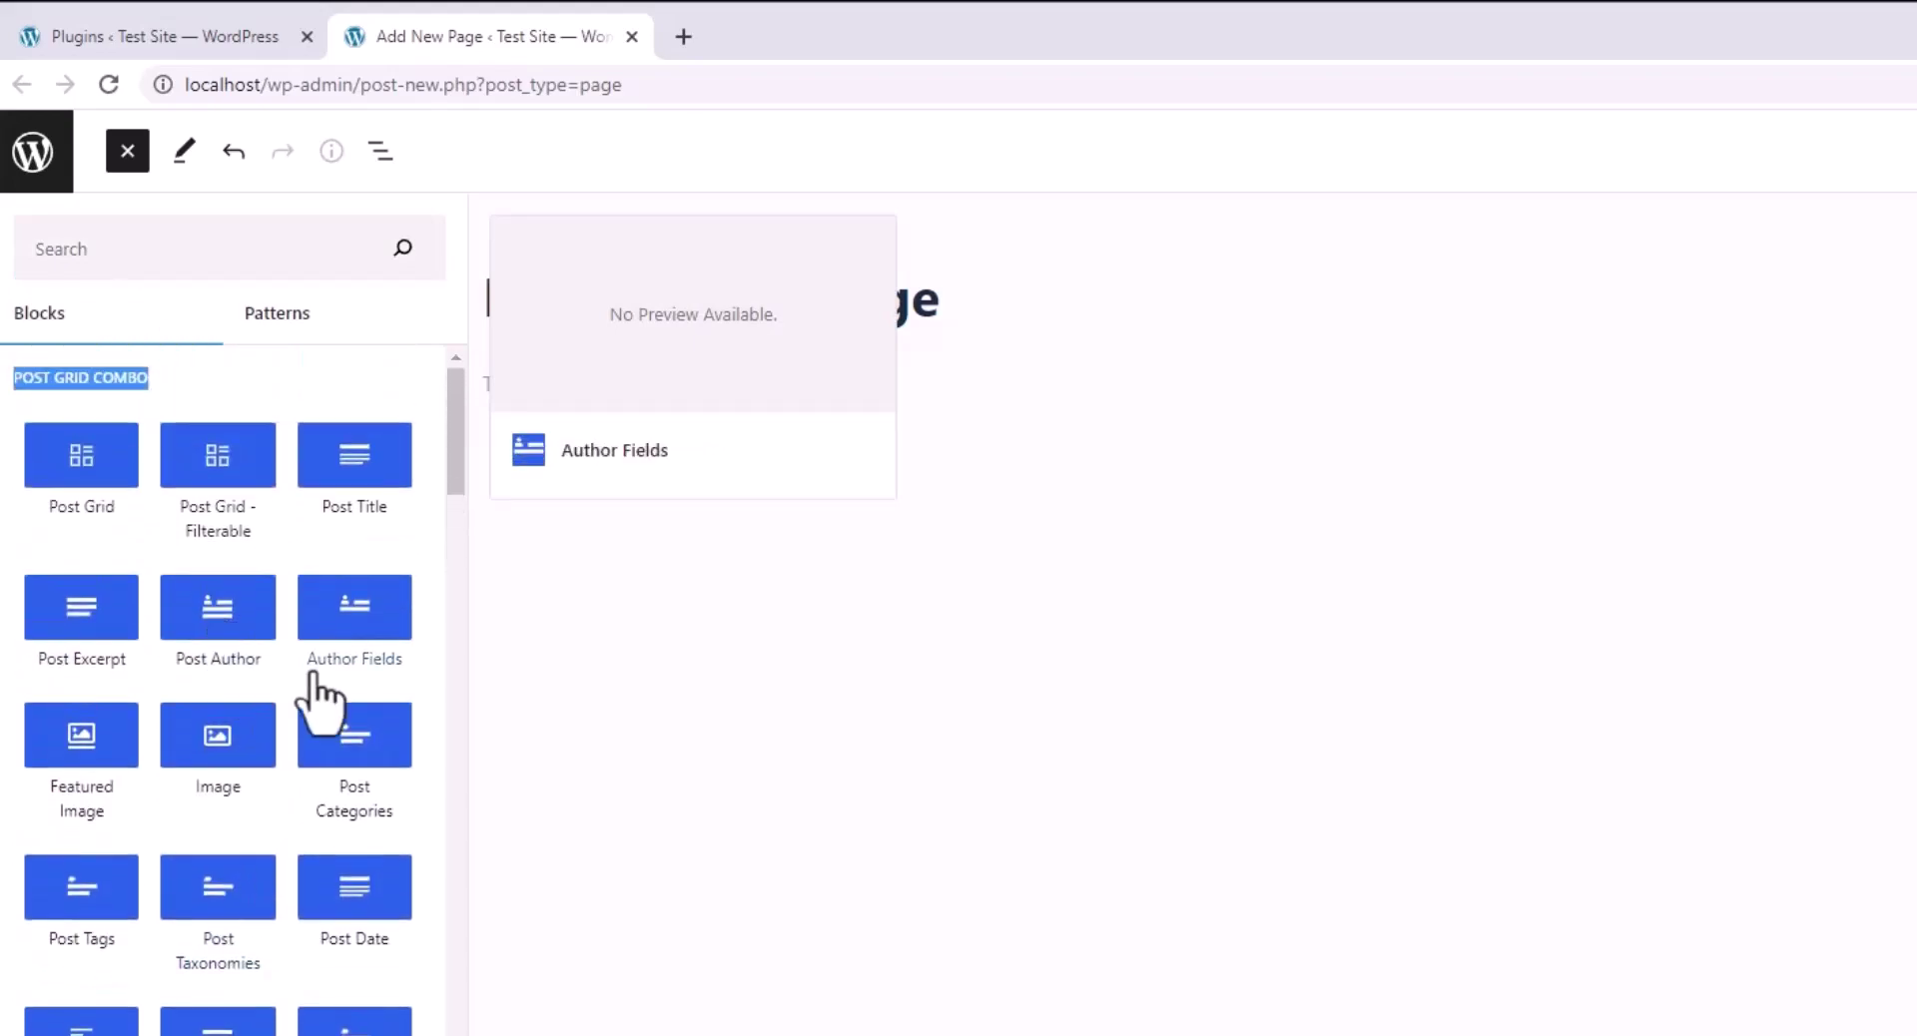
scroll(314, 685, down, 3)
scroll(326, 736, up, 3)
click(148, 375)
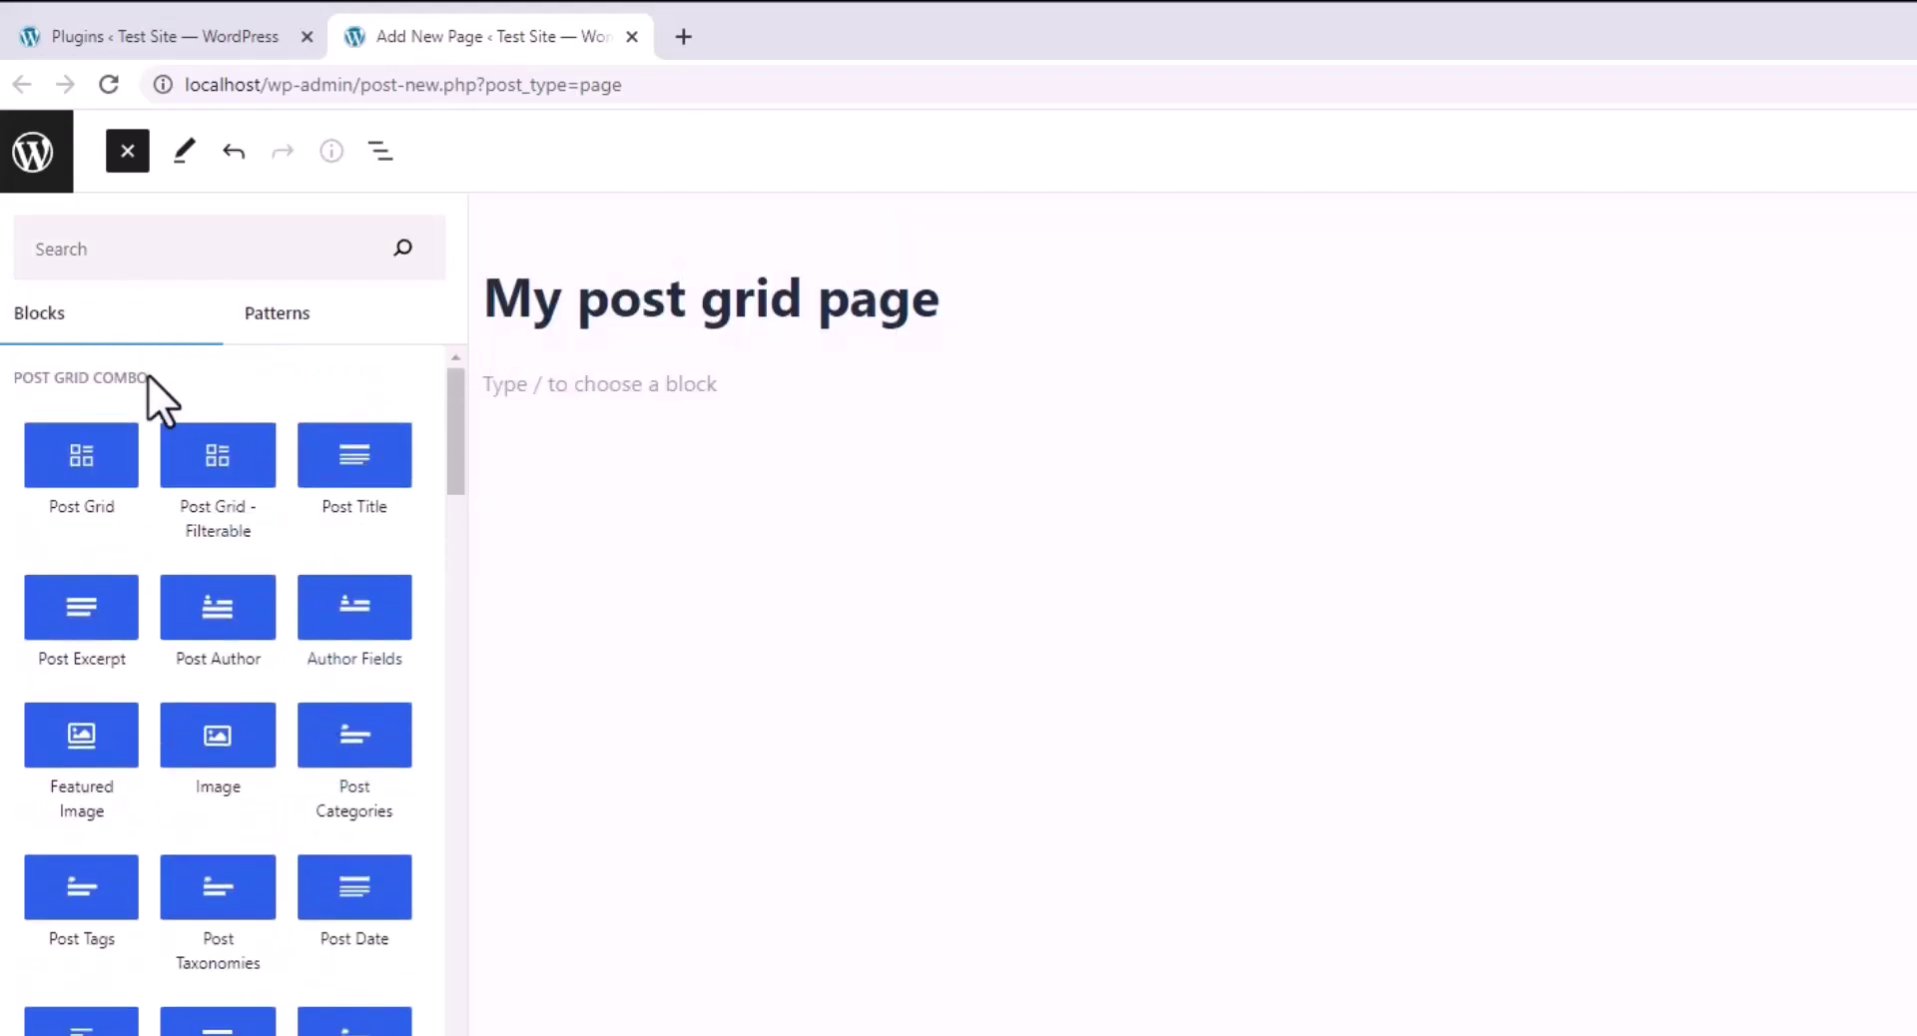
click(80, 464)
Step: Close the inserter and set the new post grid to three columns
click(1248, 385)
drag(1179, 387, 934, 386)
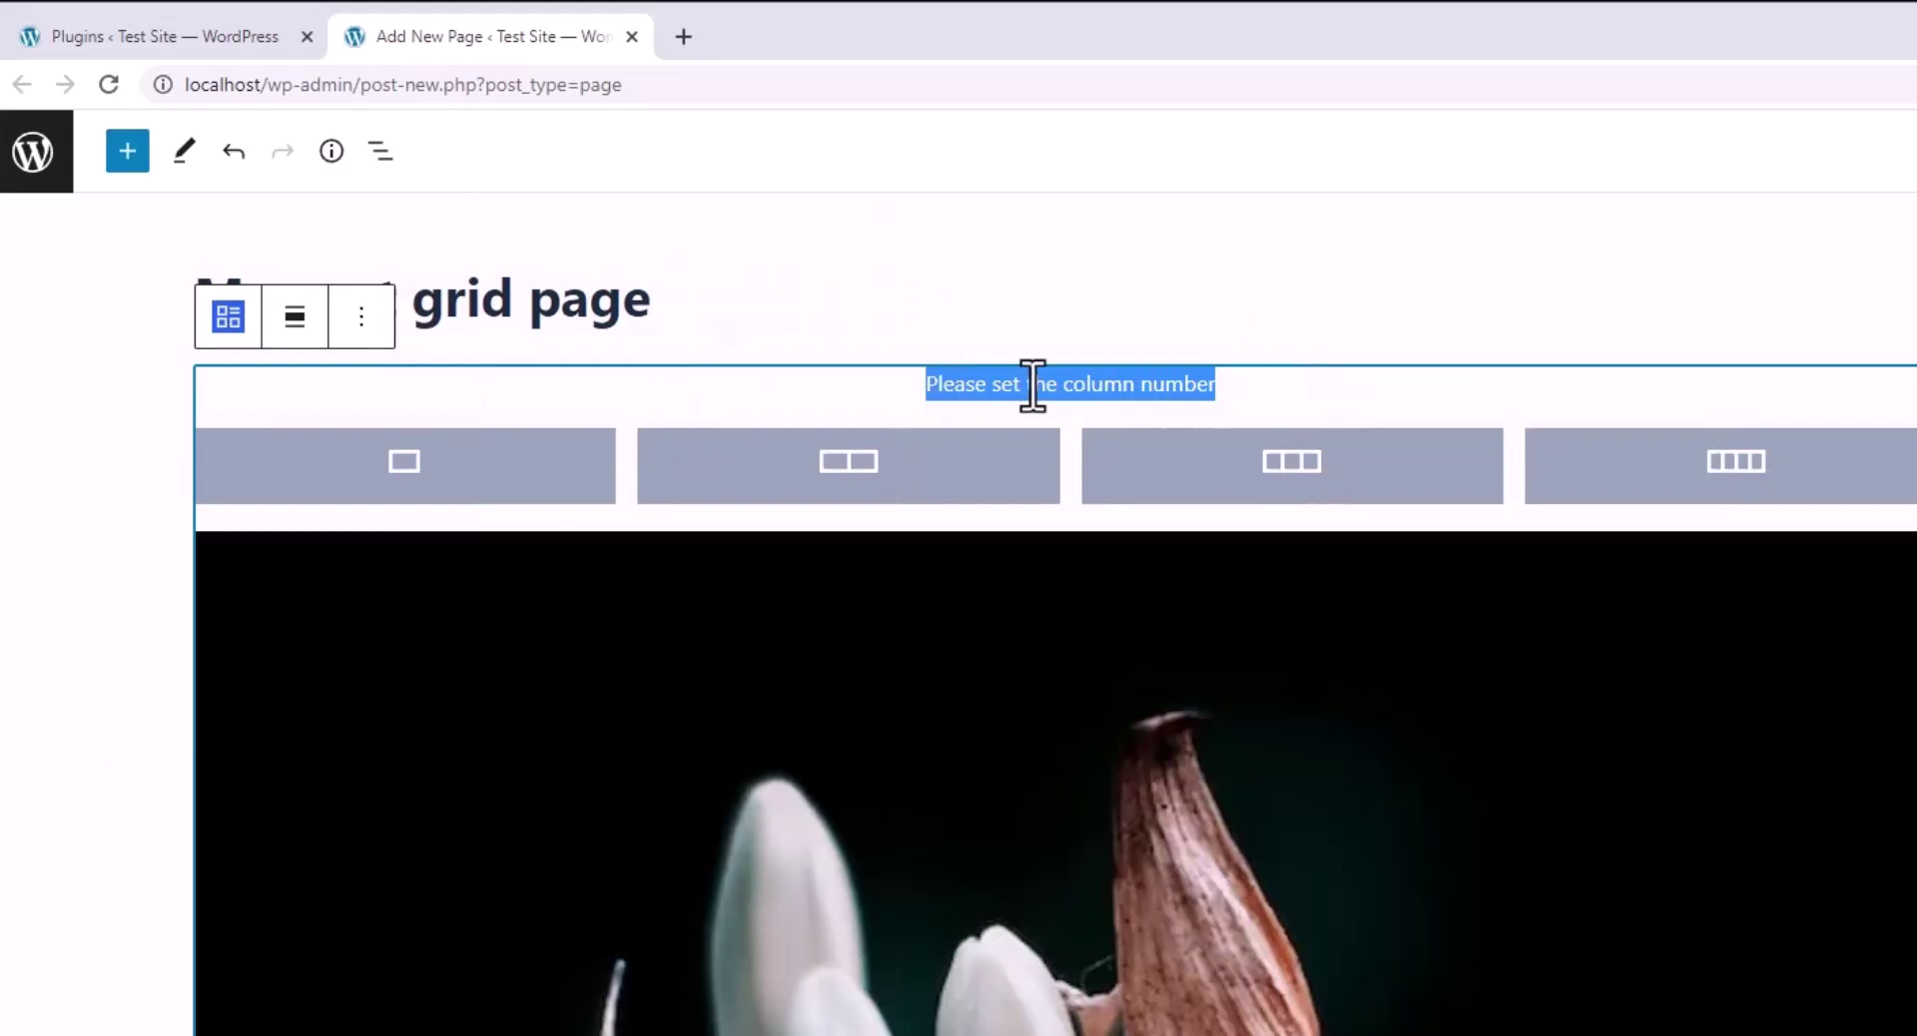
click(1033, 387)
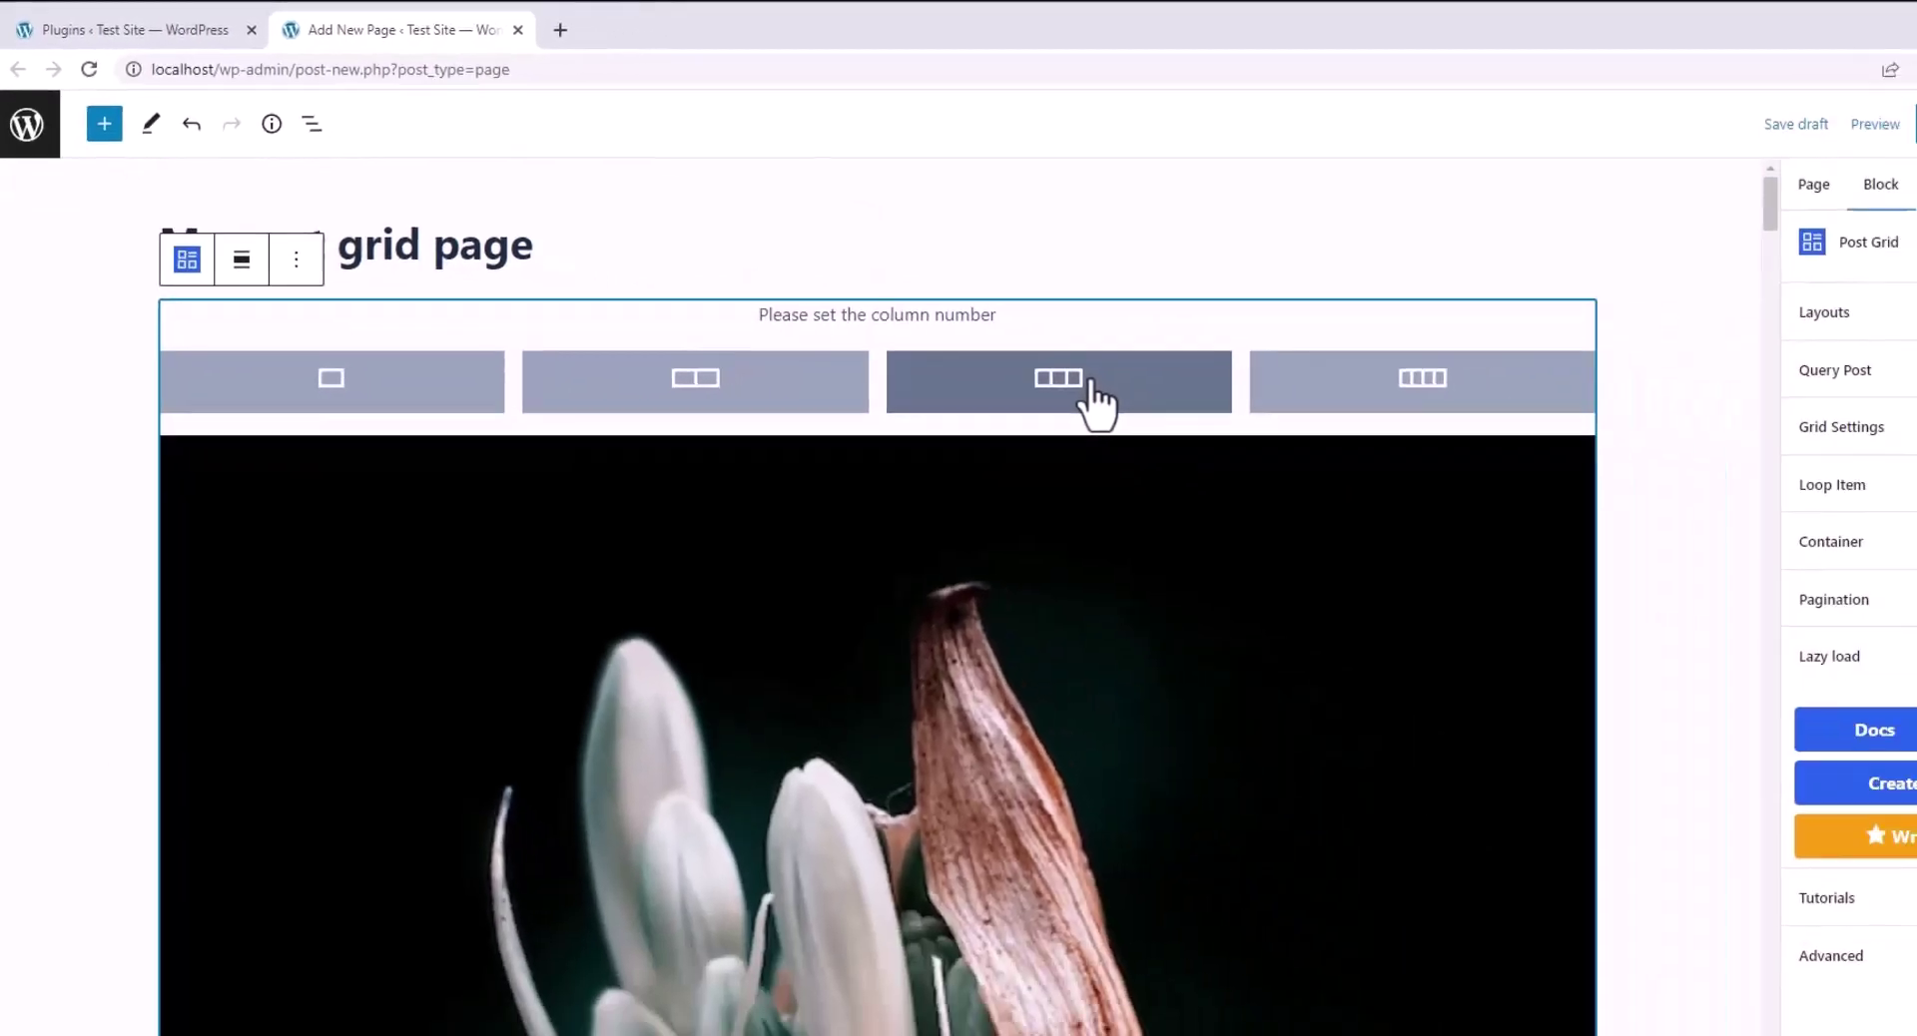
click(1334, 470)
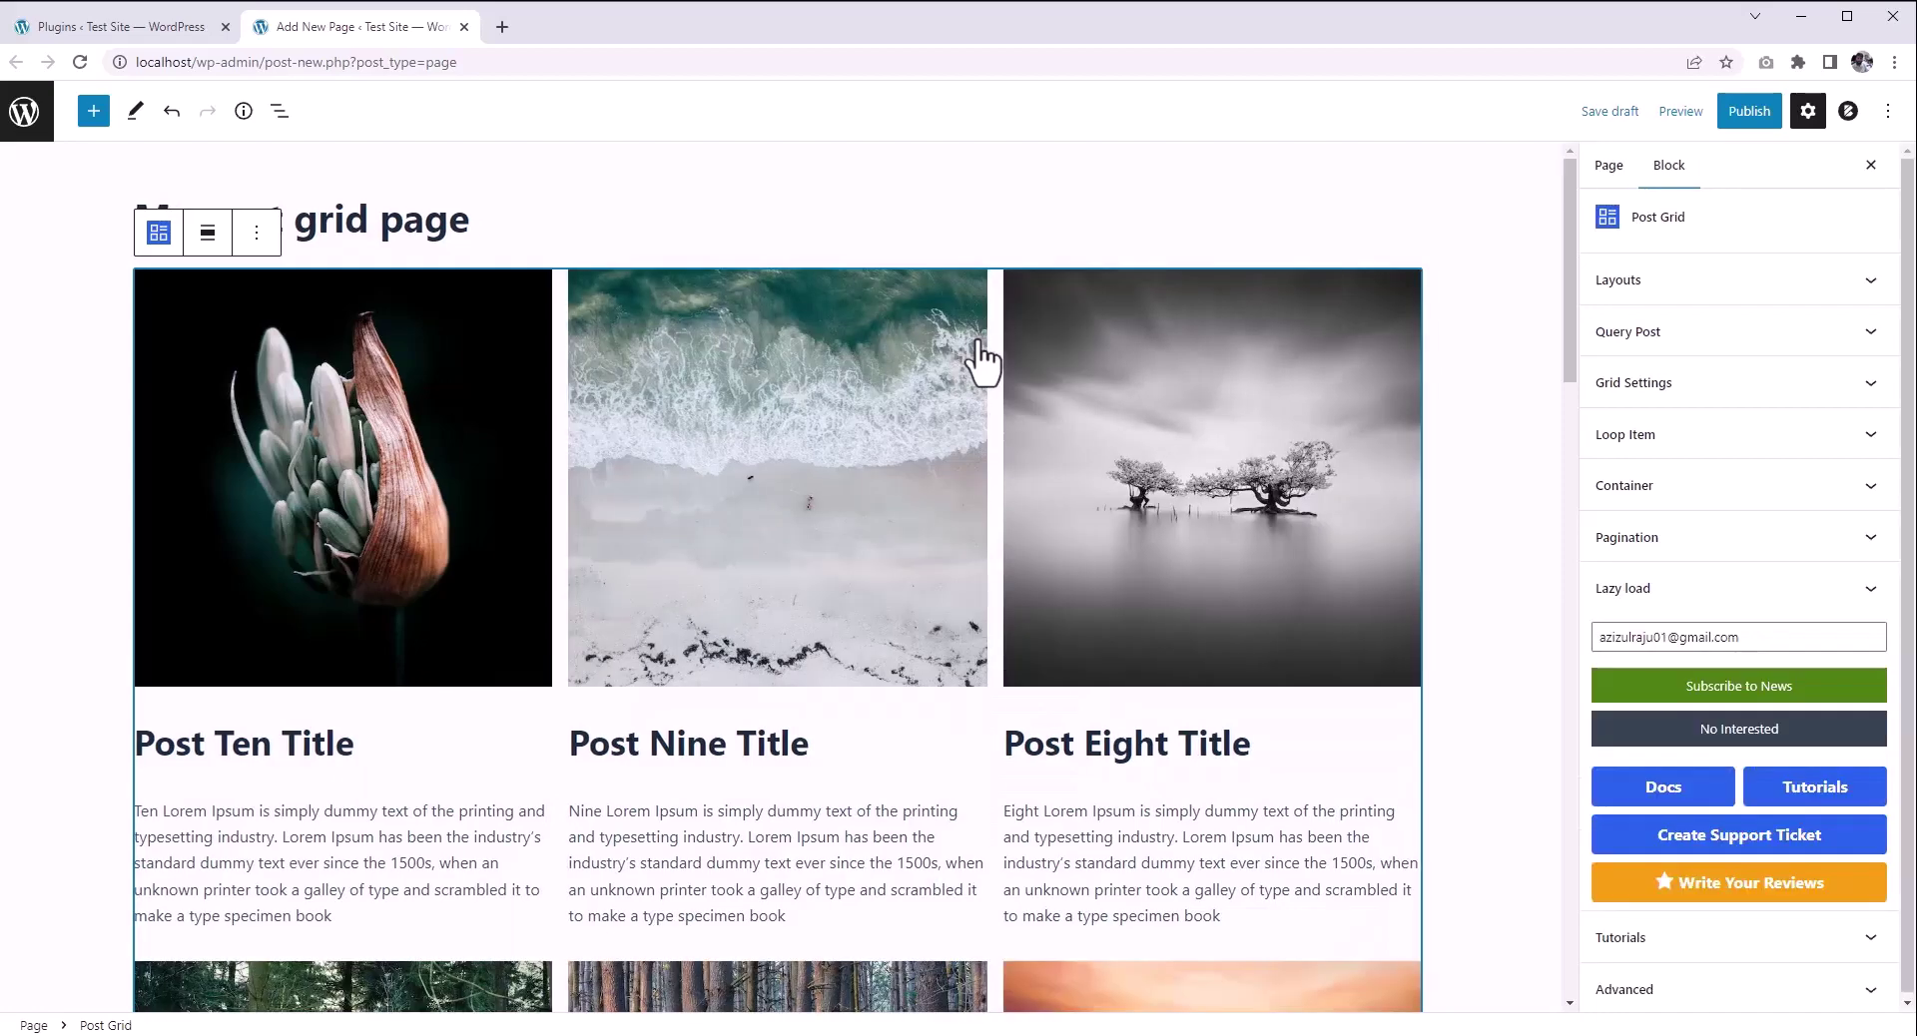
Step: In Grid Settings, remove and add columns, ending with three grid columns
scroll(978, 345, down, 9)
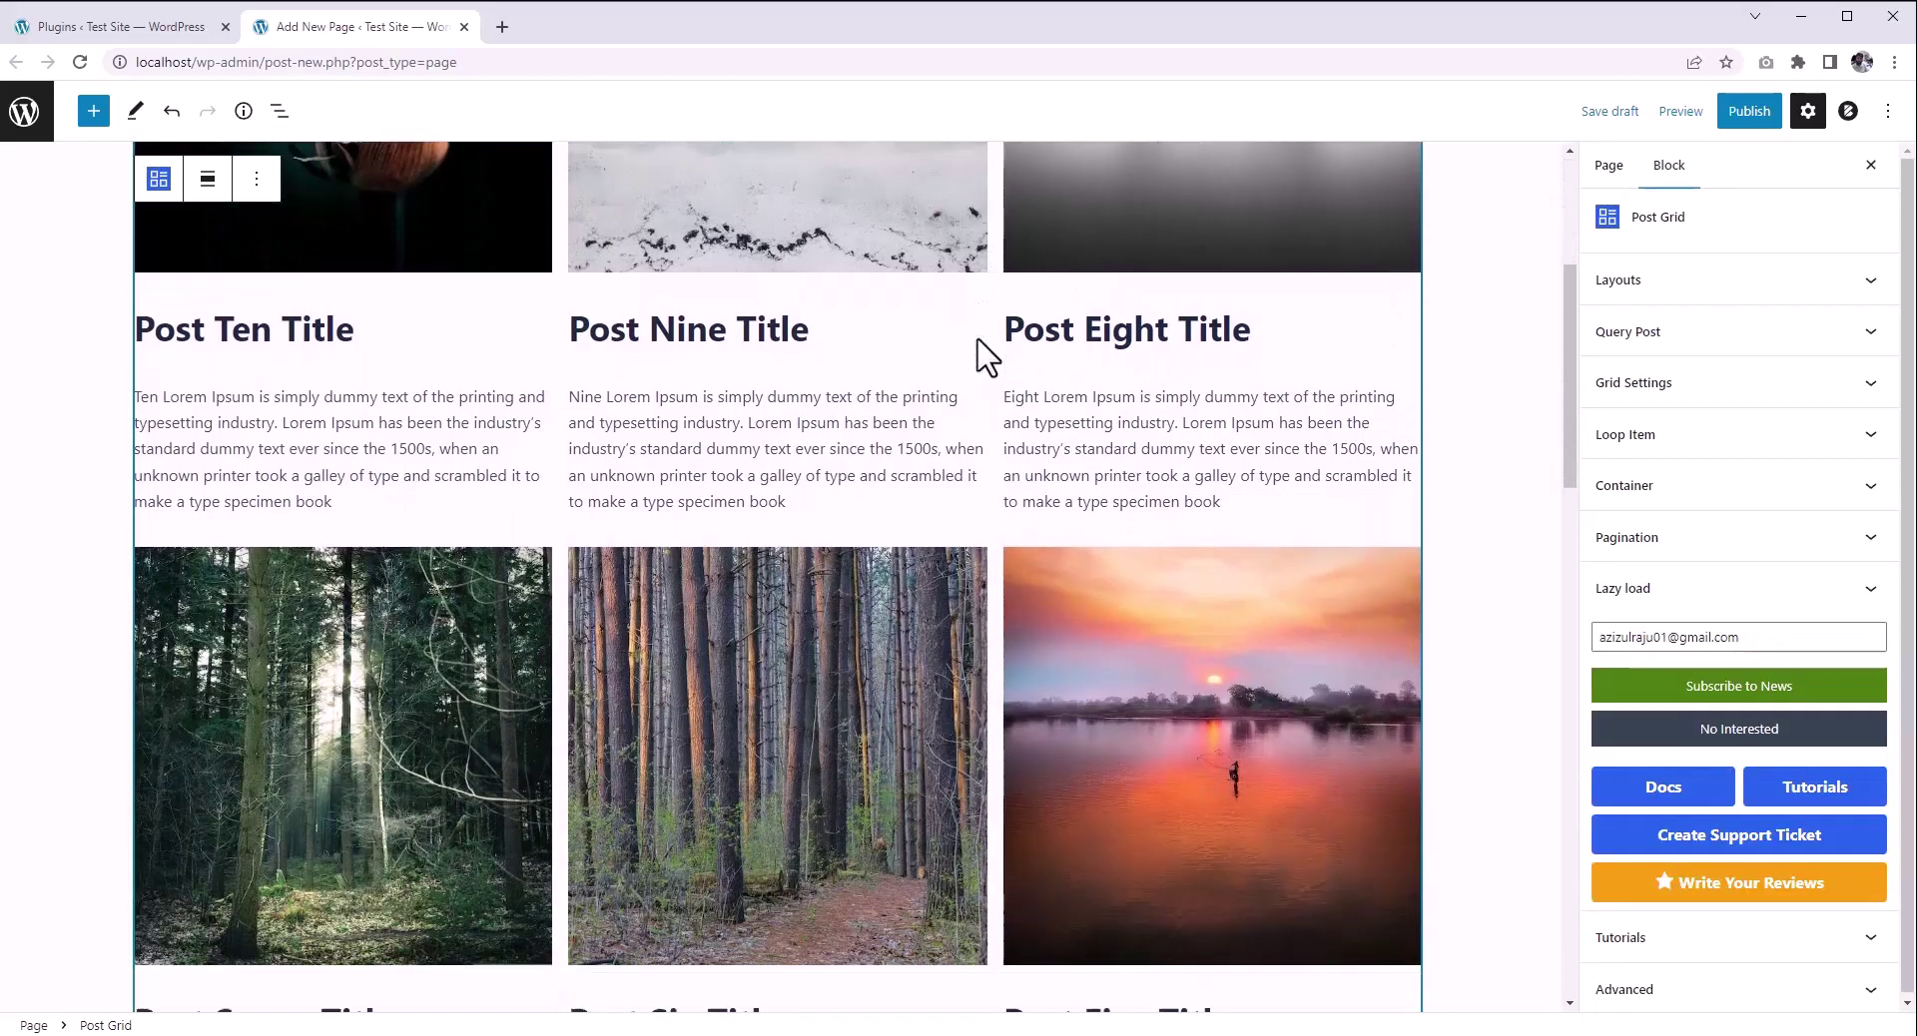
scroll(976, 335, up, 9)
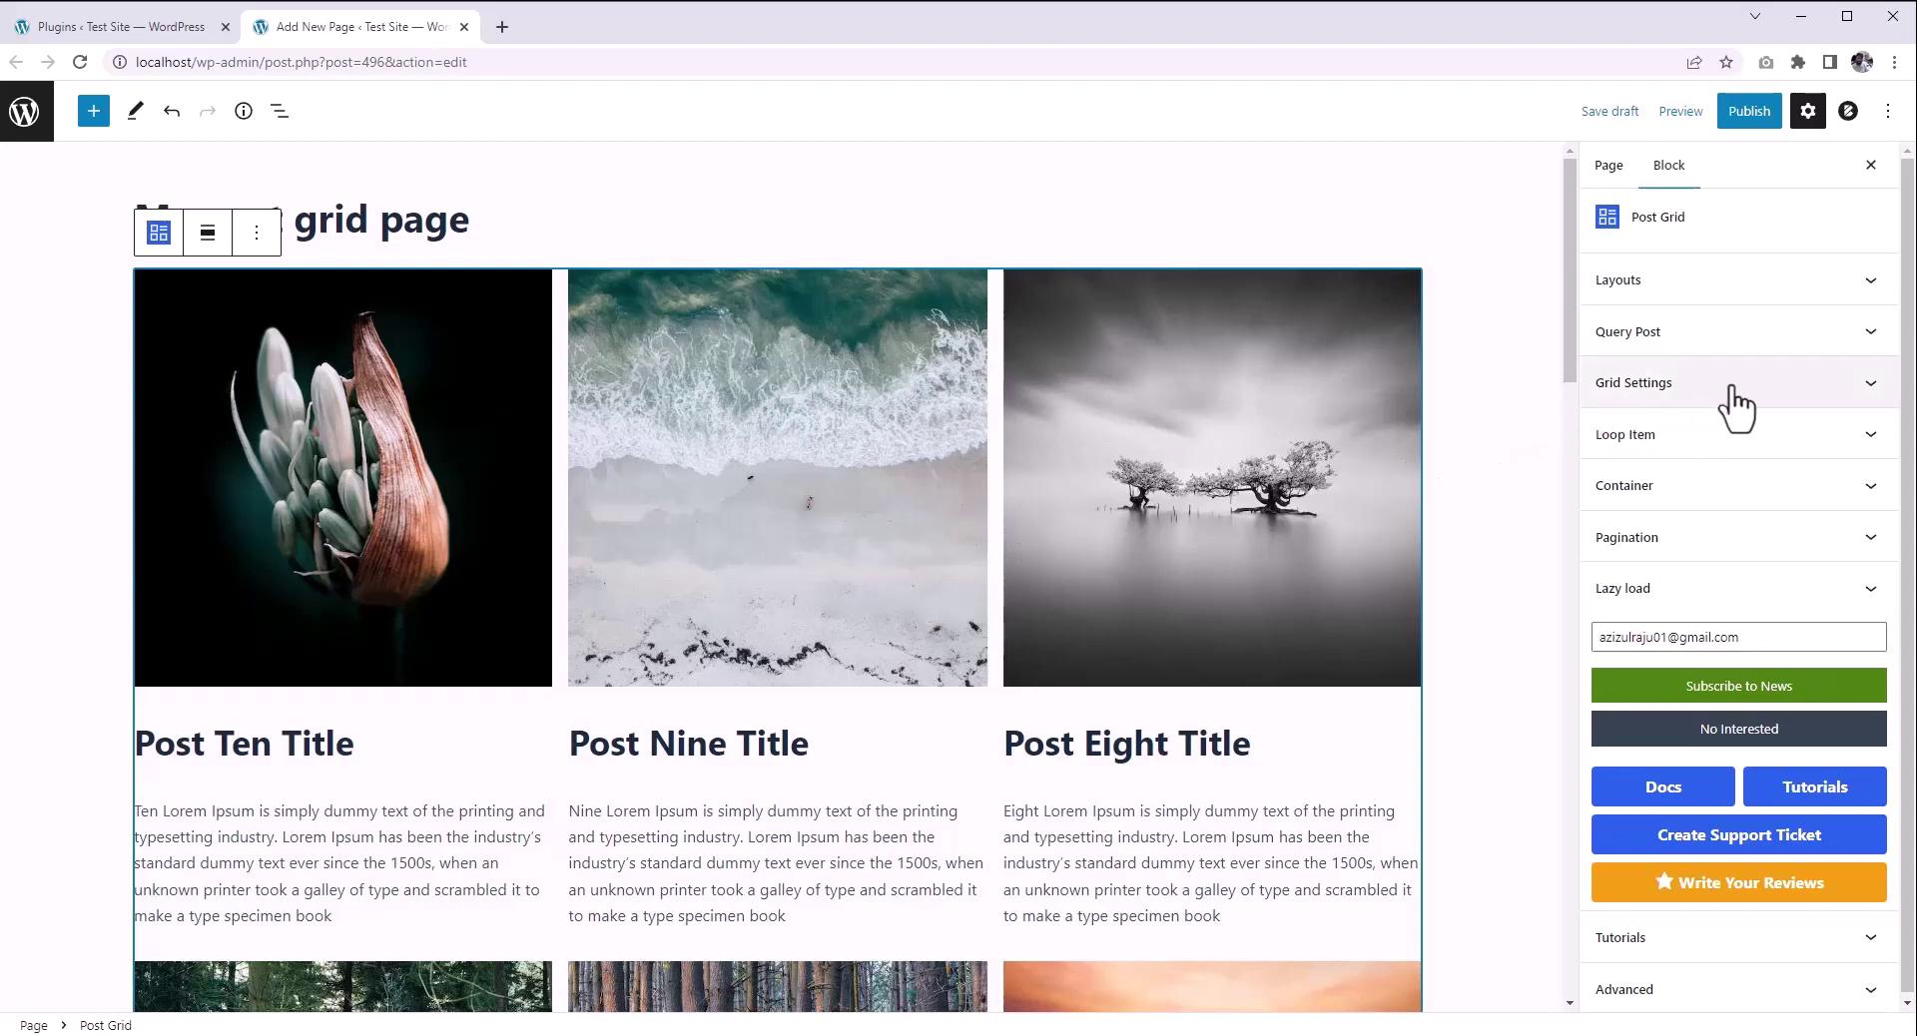
click(1787, 391)
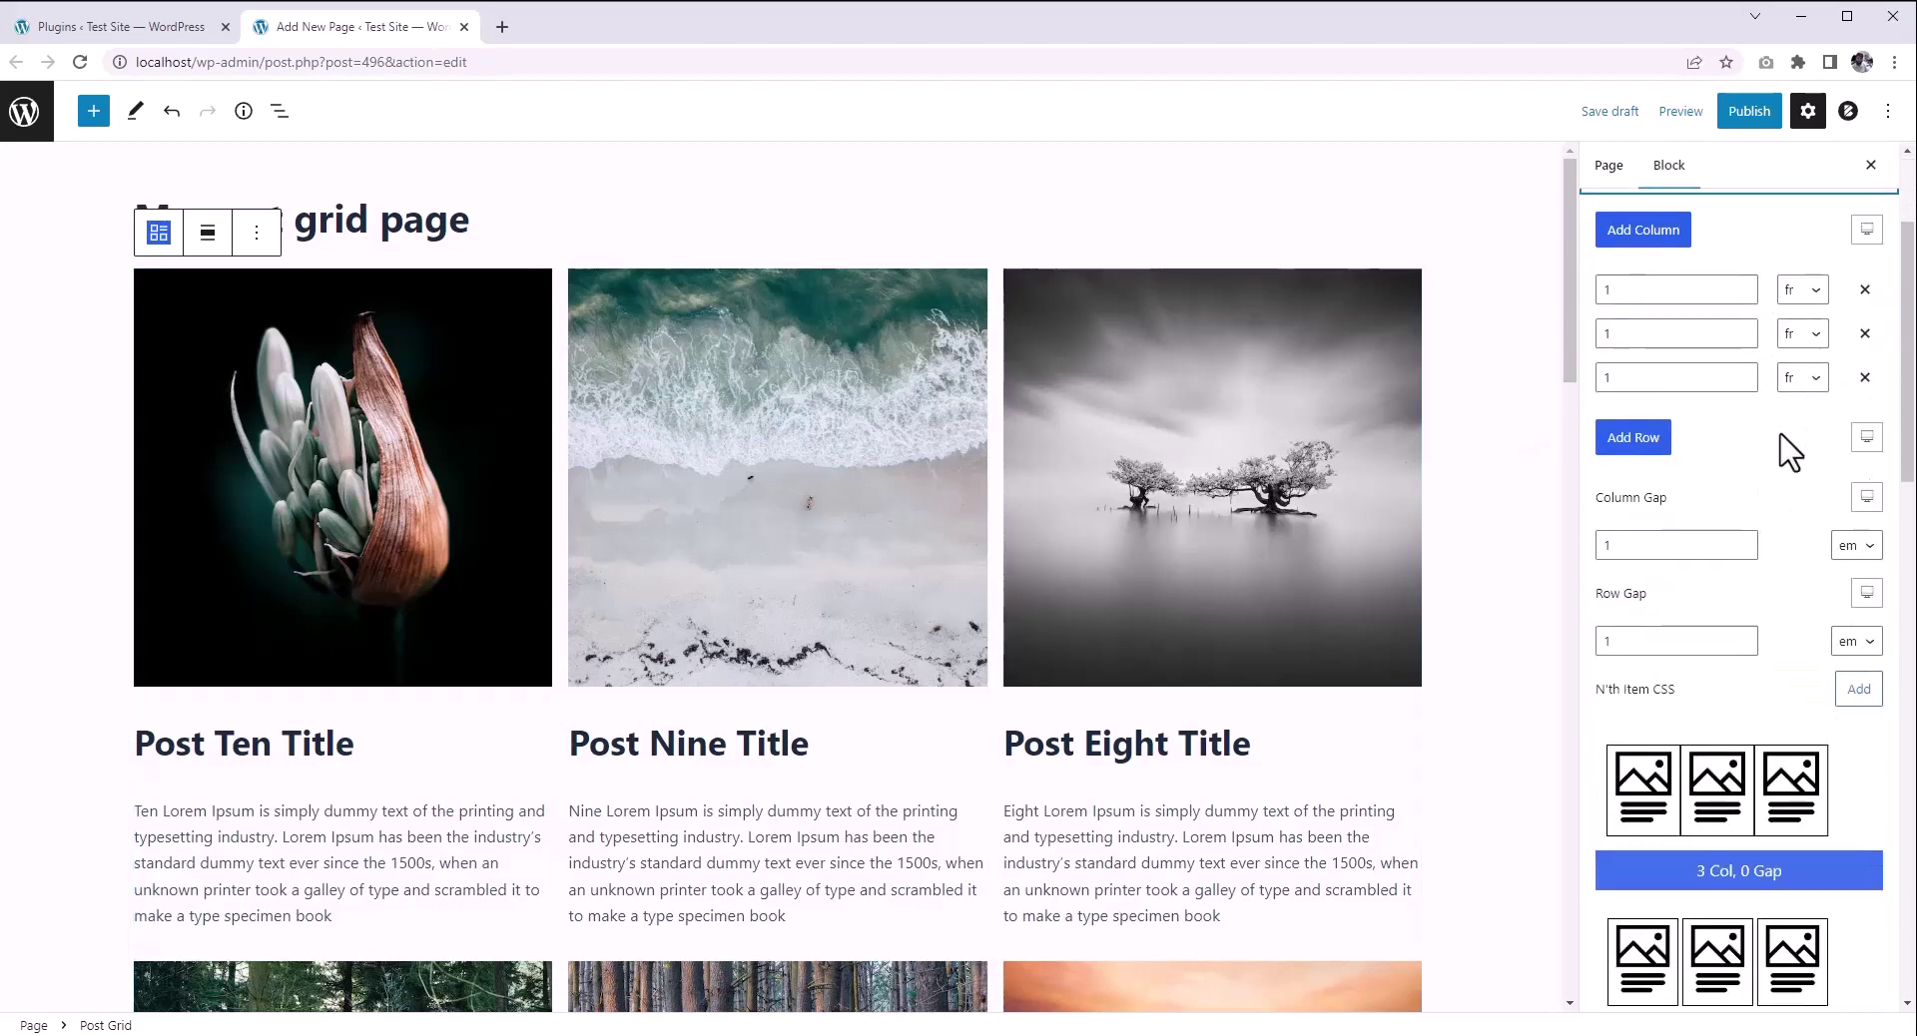
scroll(1782, 470, down, 1)
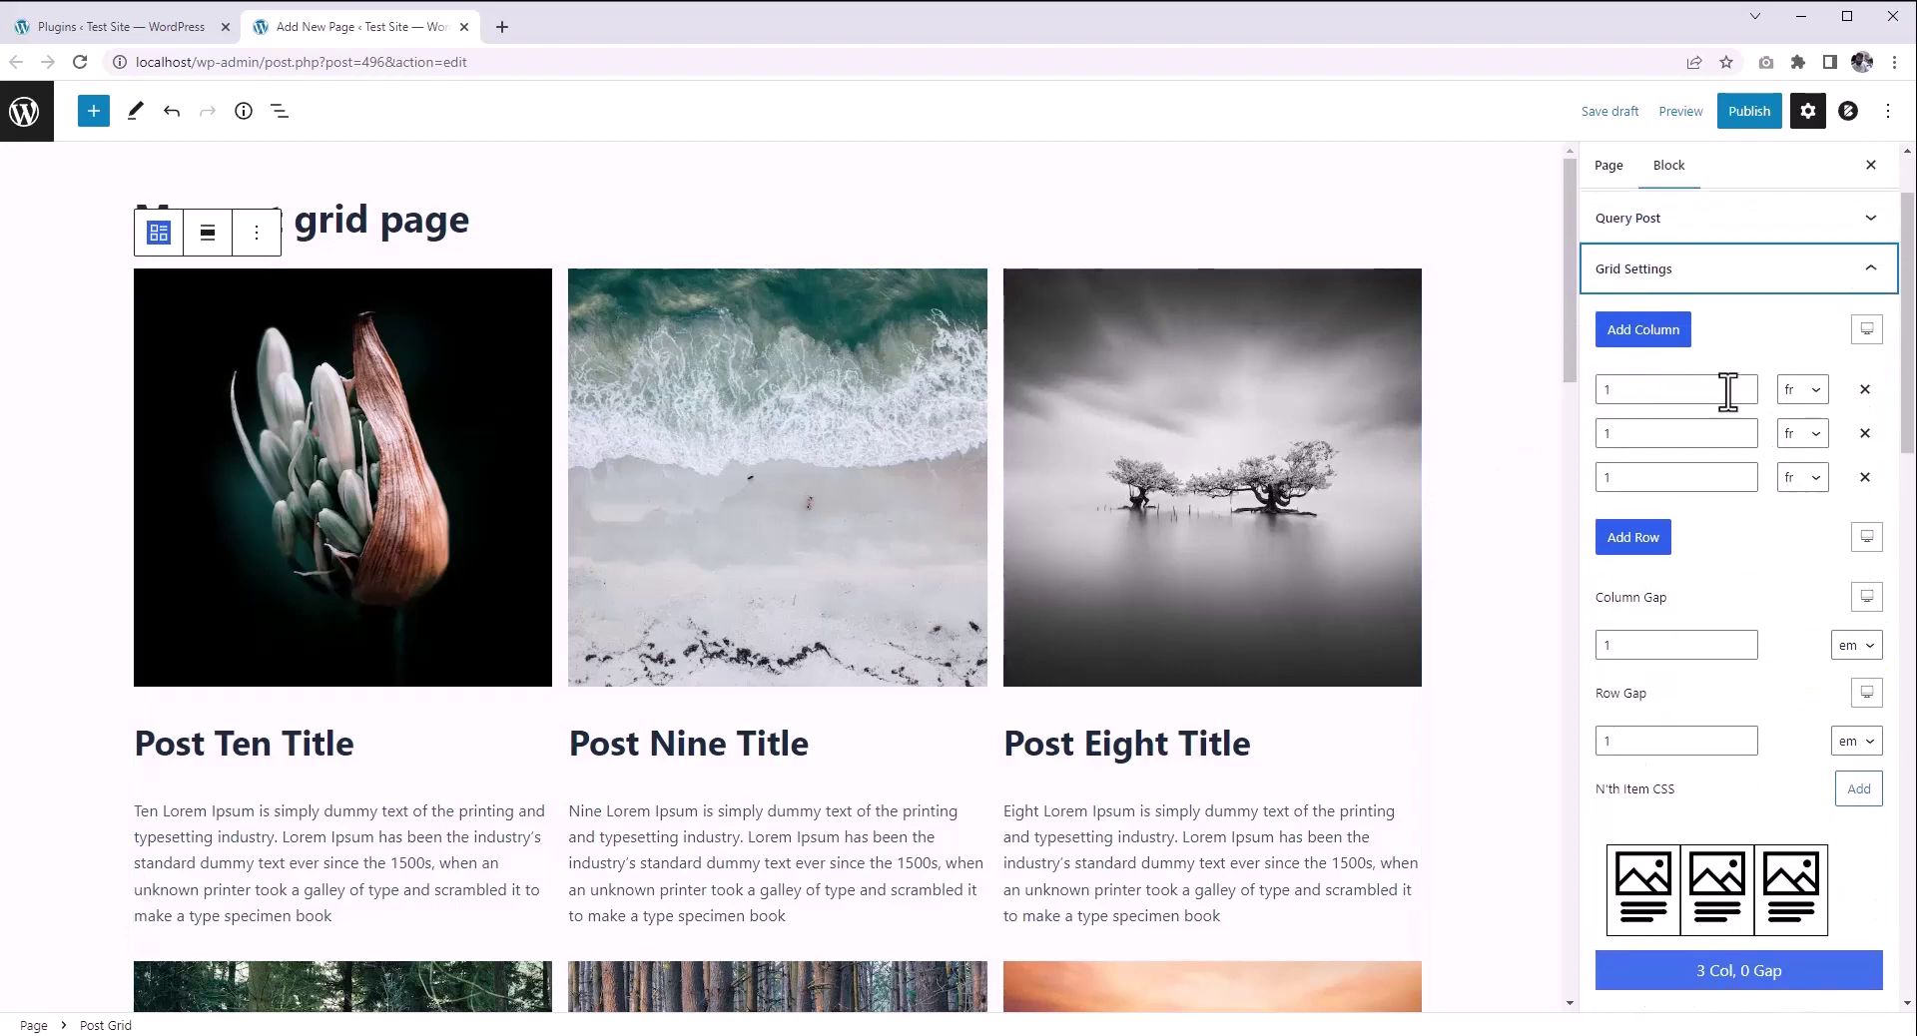
click(1864, 477)
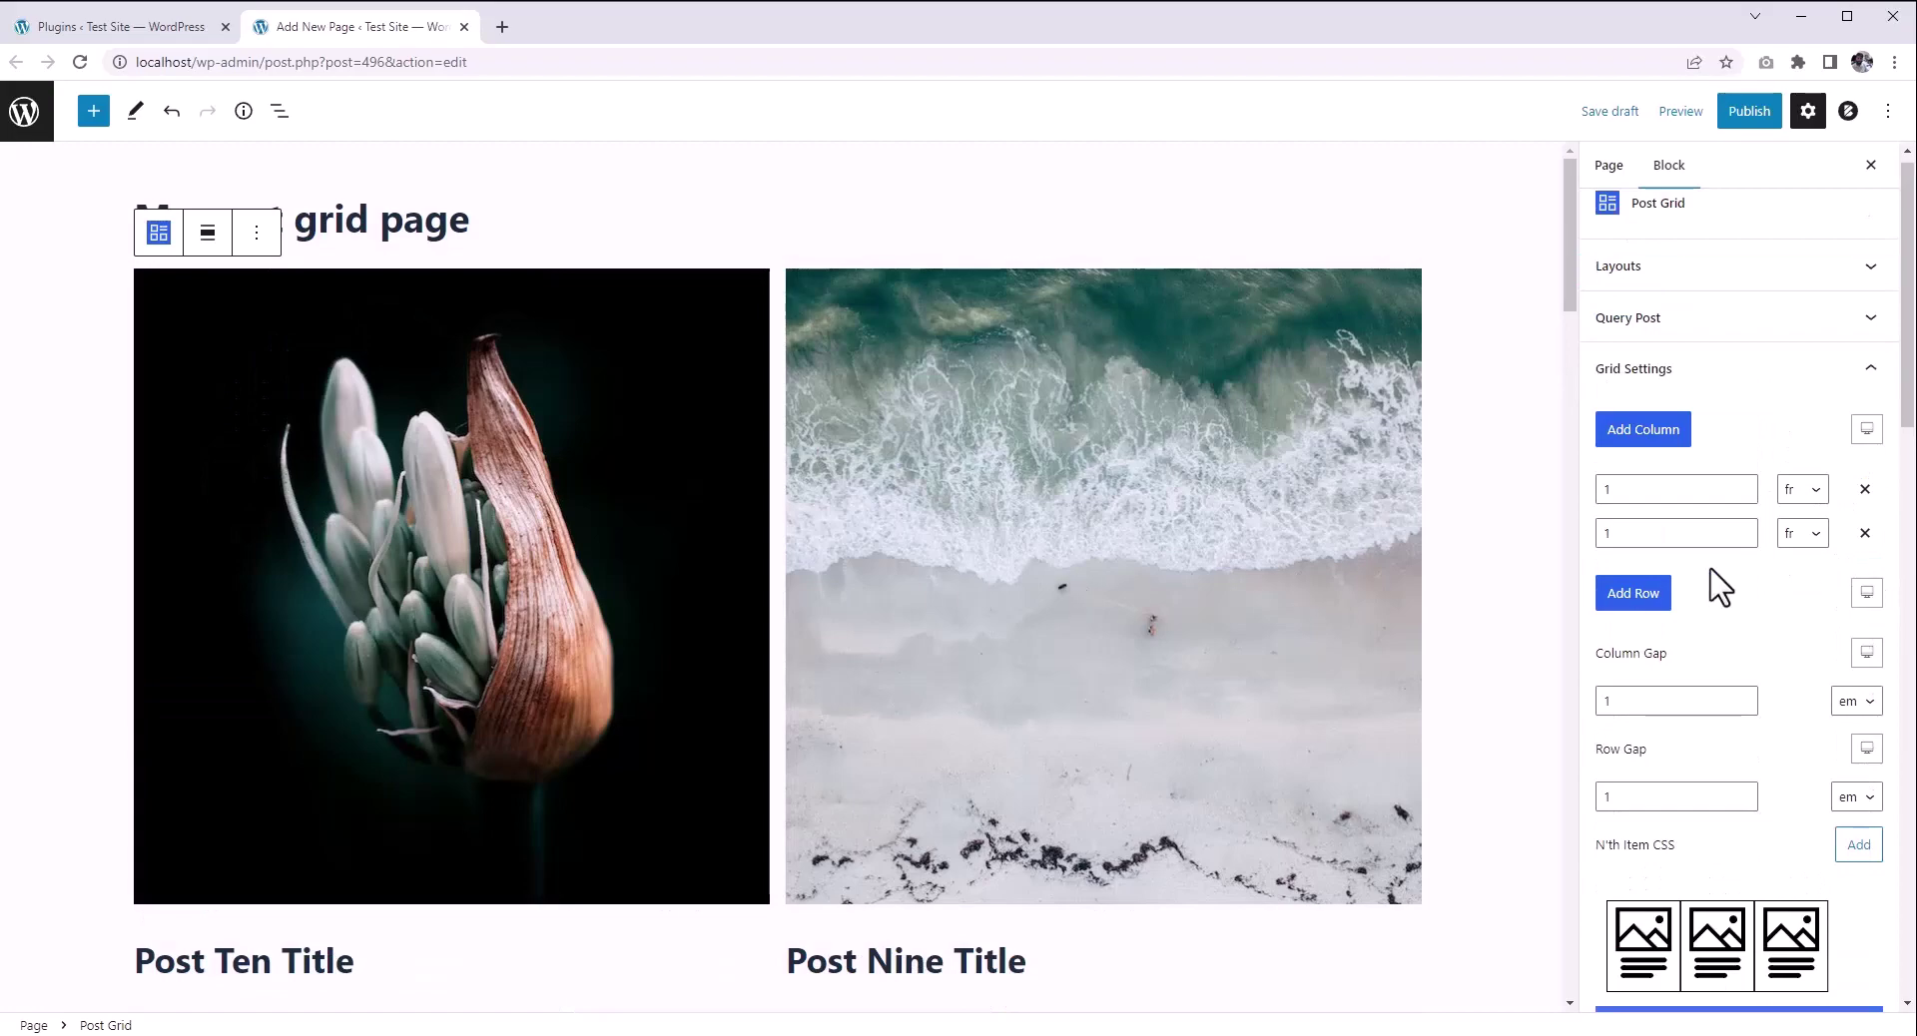
click(1660, 432)
click(1660, 432)
click(1864, 621)
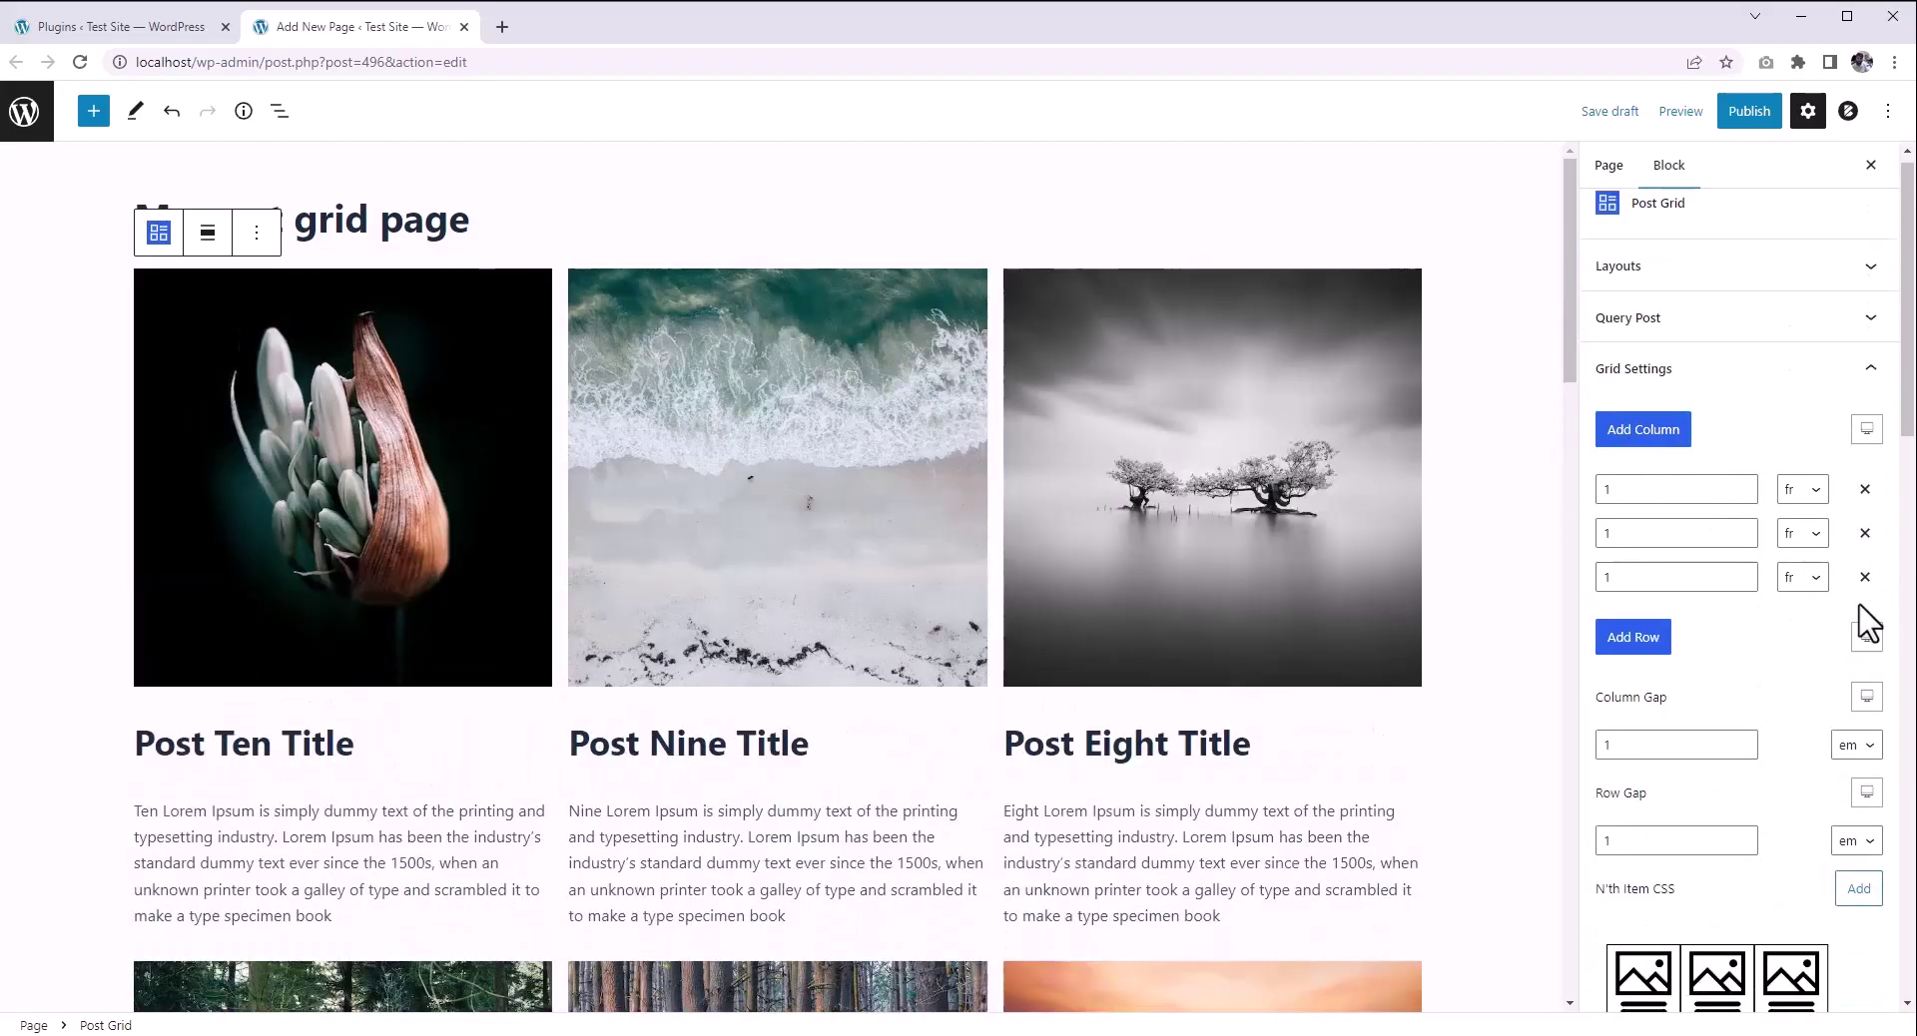
click(1865, 577)
scroll(1159, 600, down, 1)
scroll(1174, 589, up, 1)
click(1644, 431)
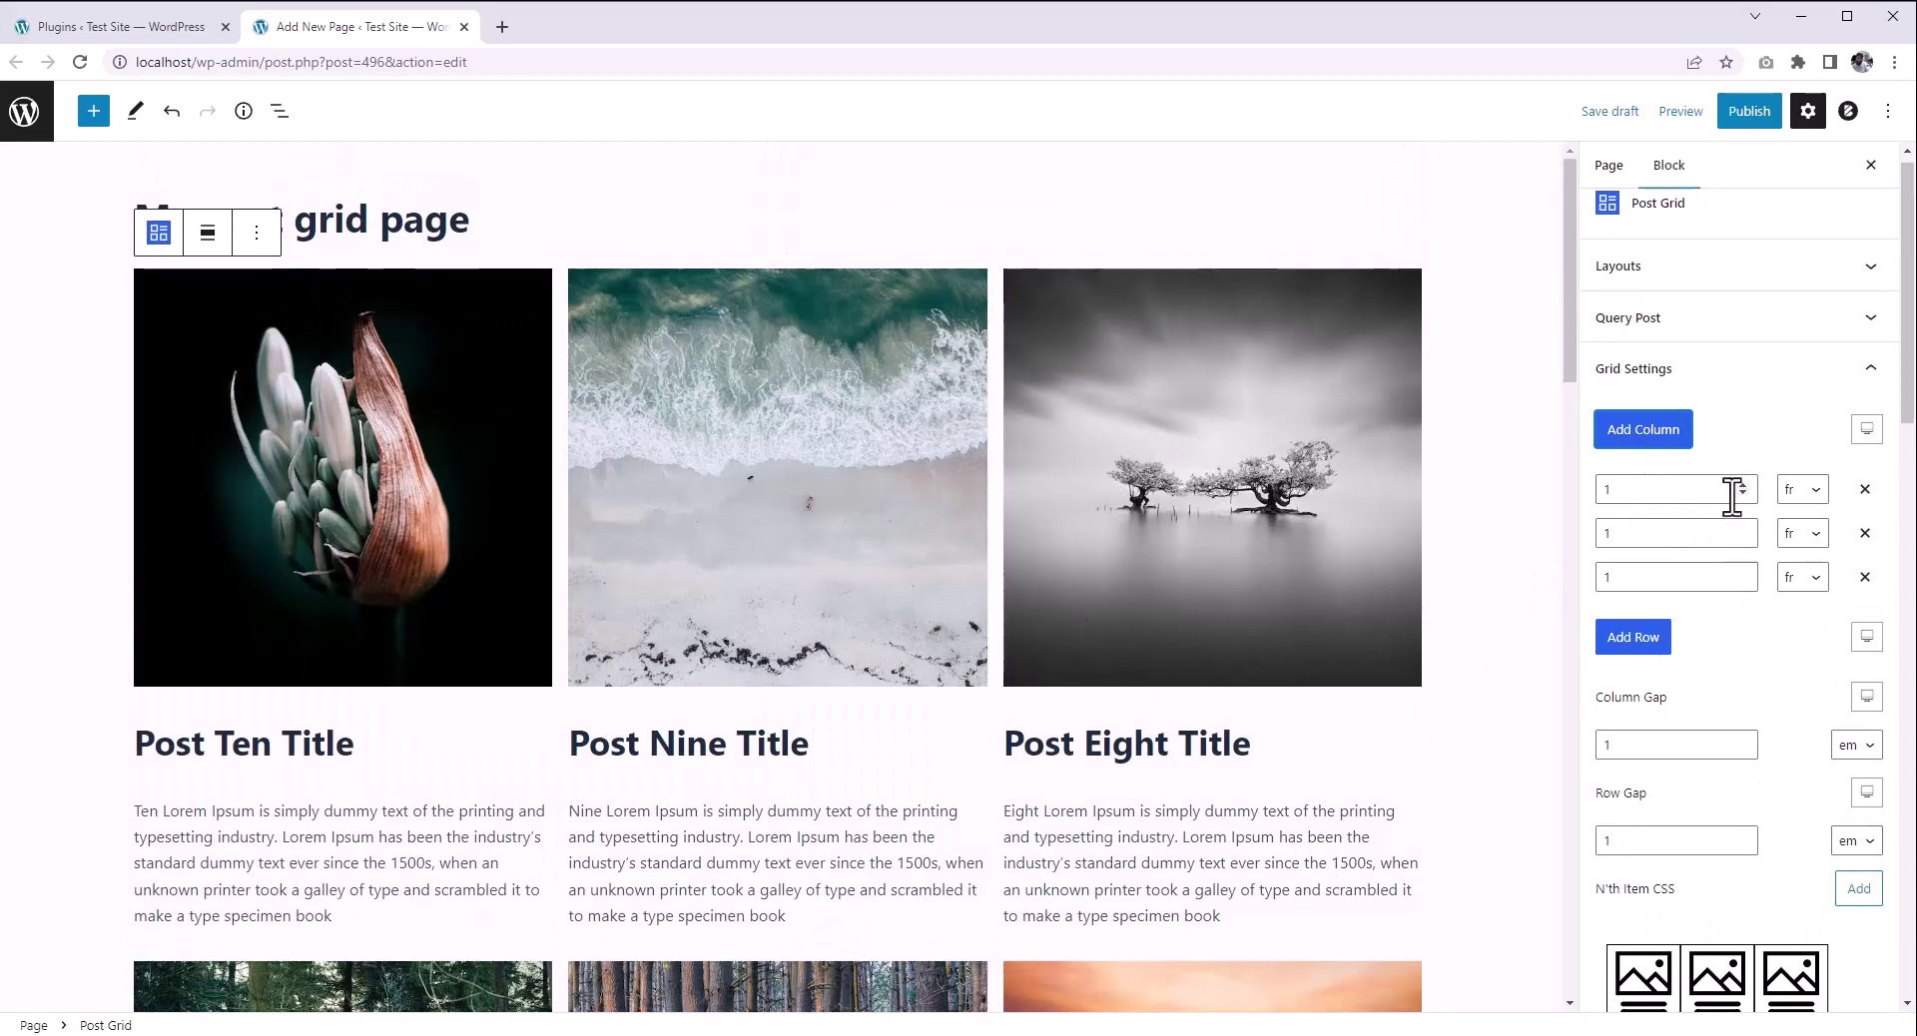
Step: Try column gaps of 2 and 3, then return the column gap to 1
click(1682, 746)
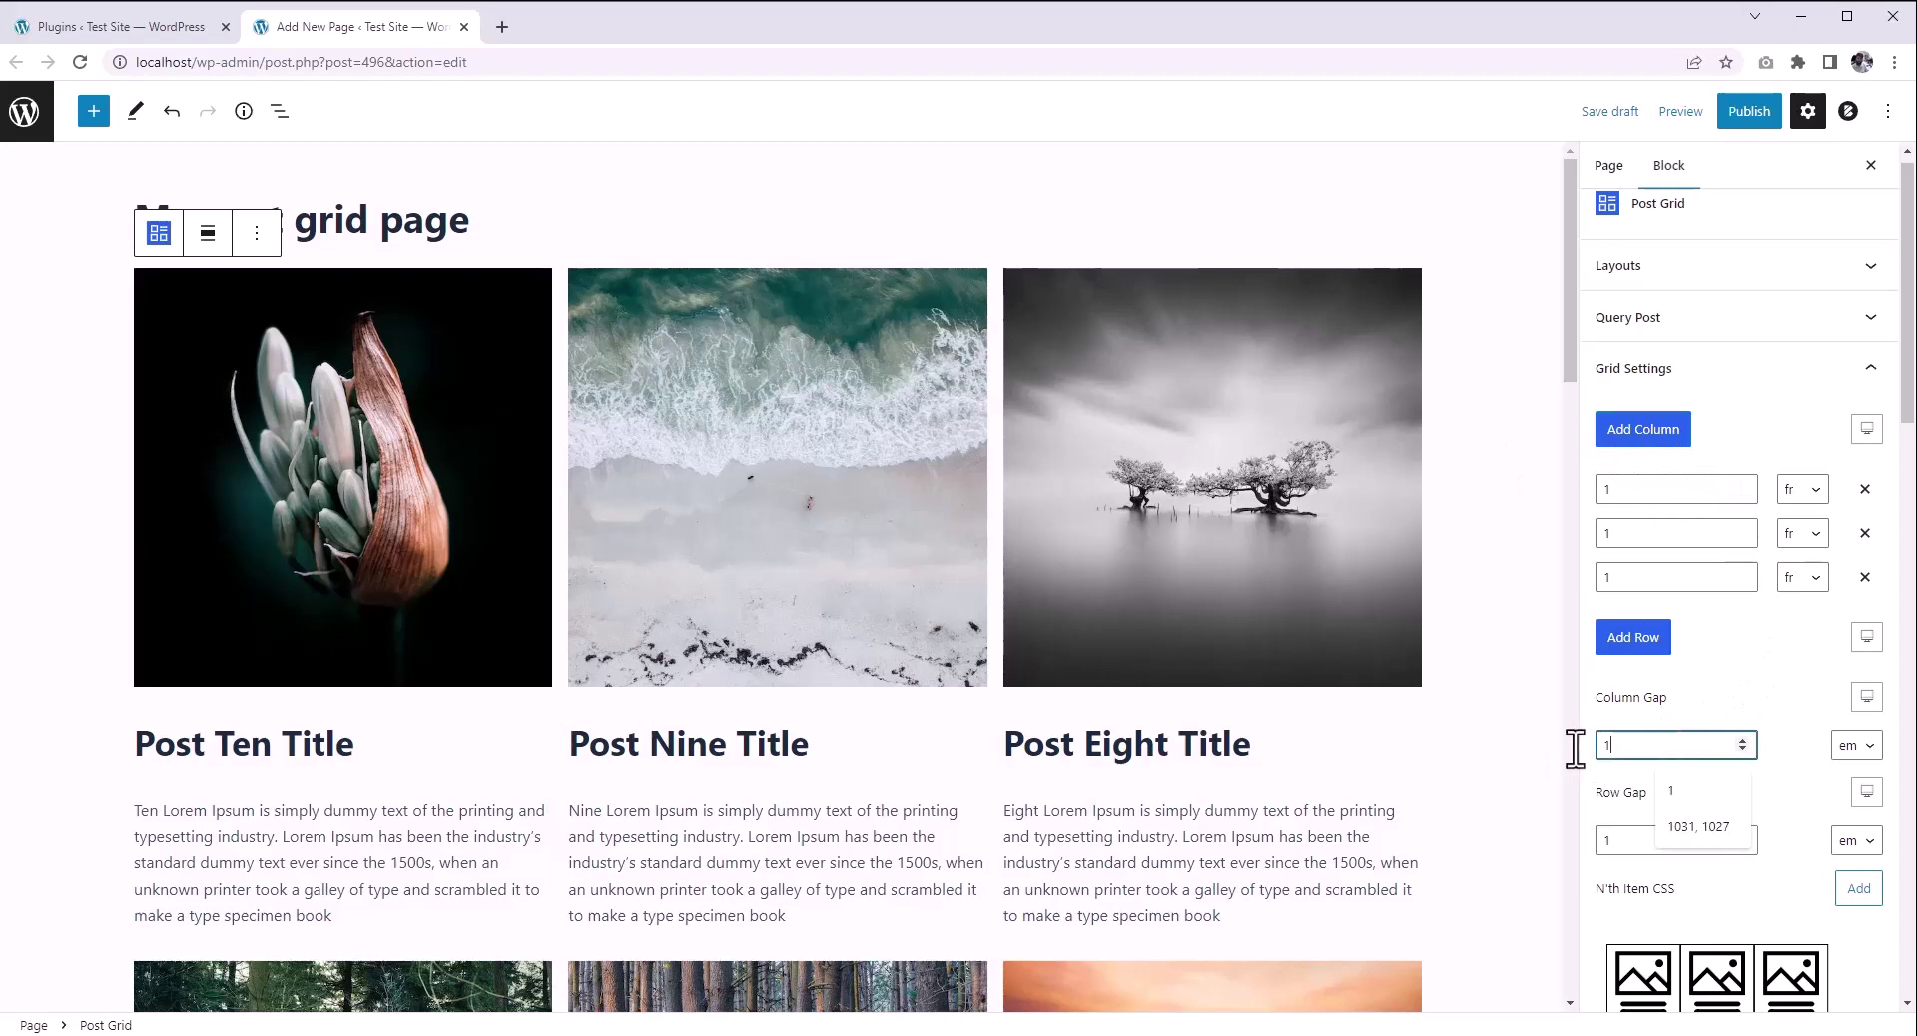
click(1743, 742)
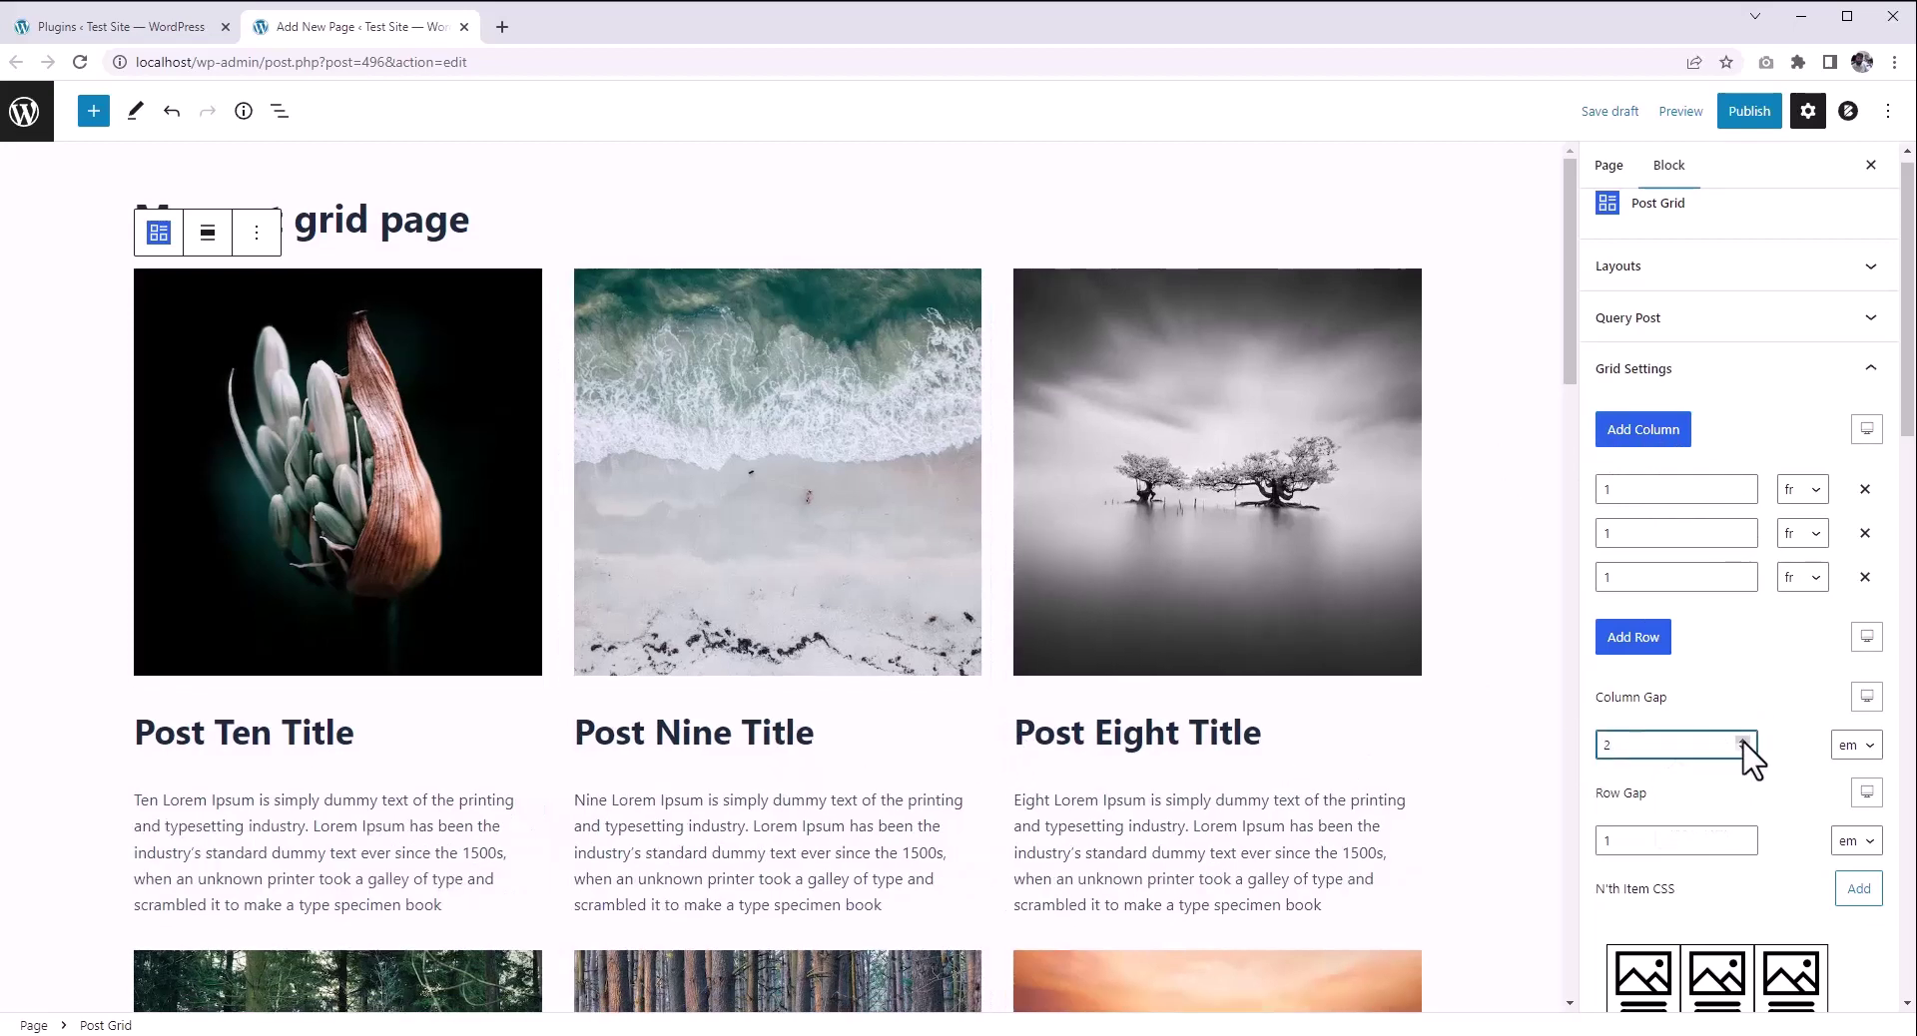
click(1743, 741)
click(1745, 749)
click(1744, 751)
scroll(1746, 698, down, 2)
scroll(1612, 584, up, 2)
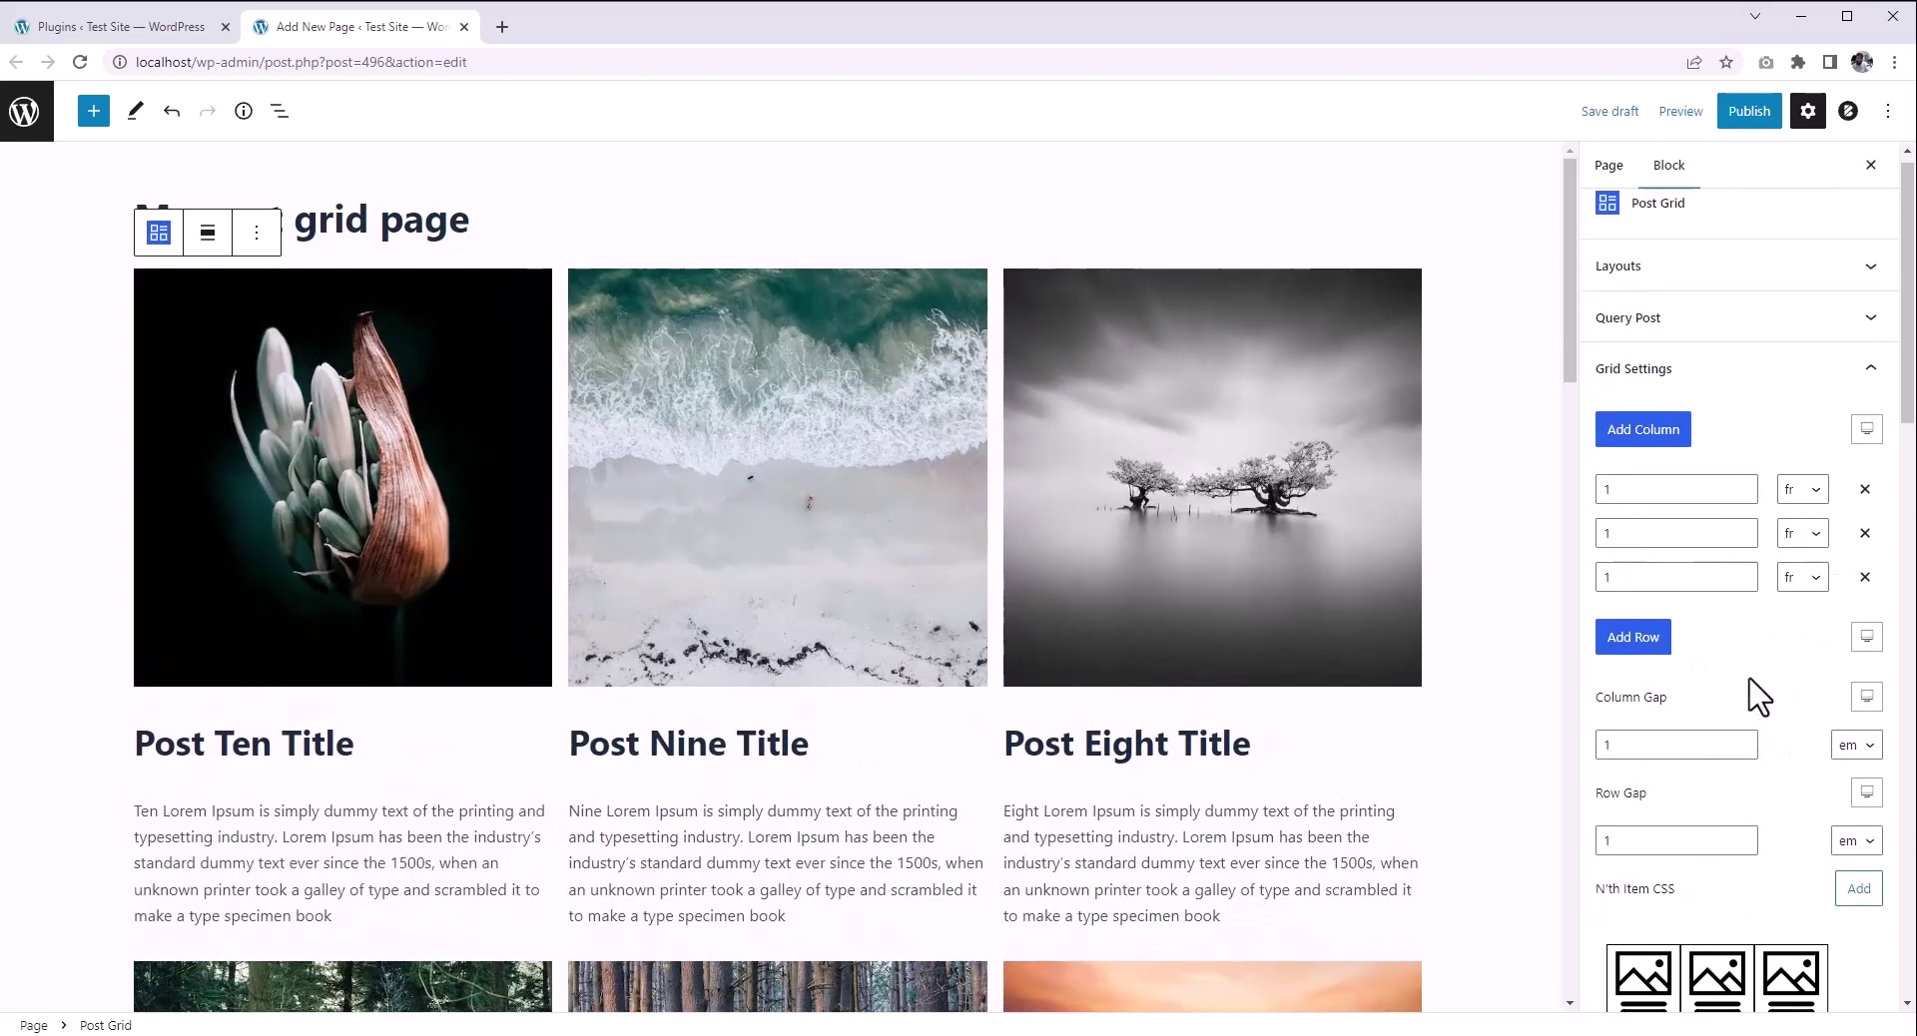
scroll(1757, 696, down, 7)
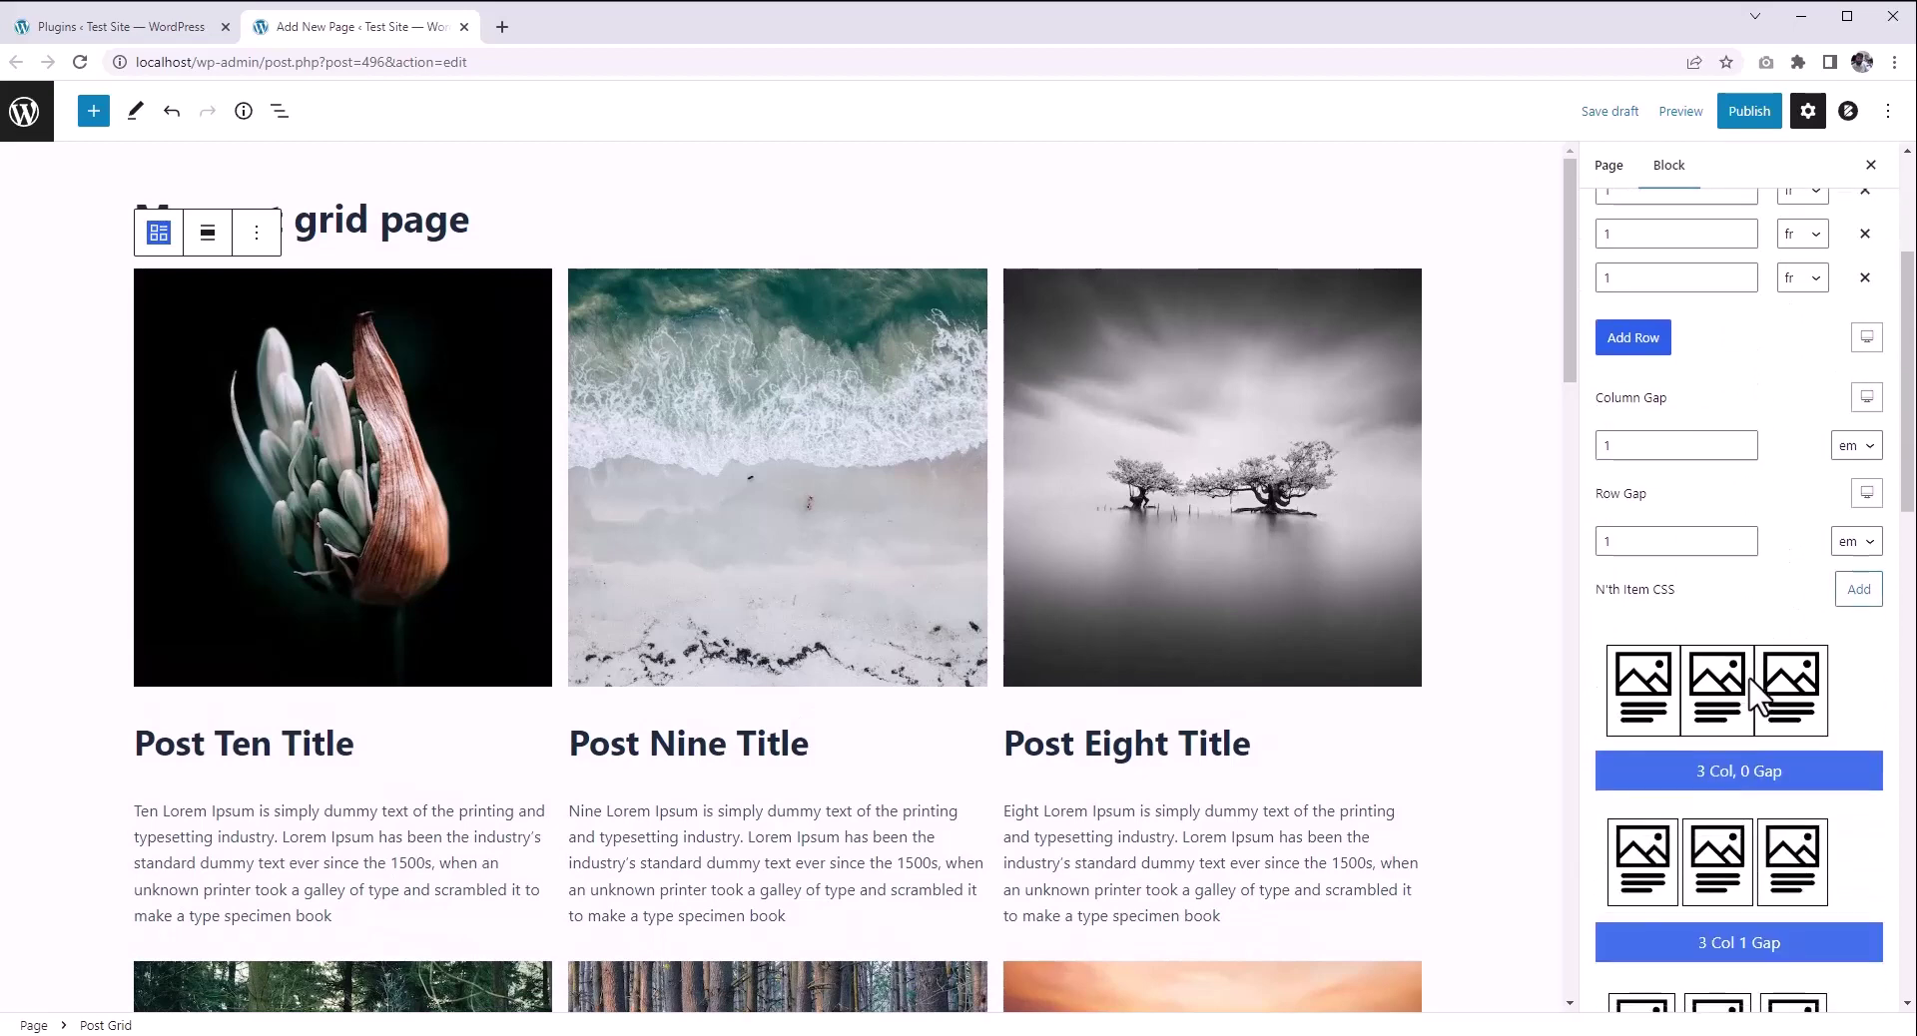
scroll(1782, 939, up, 2)
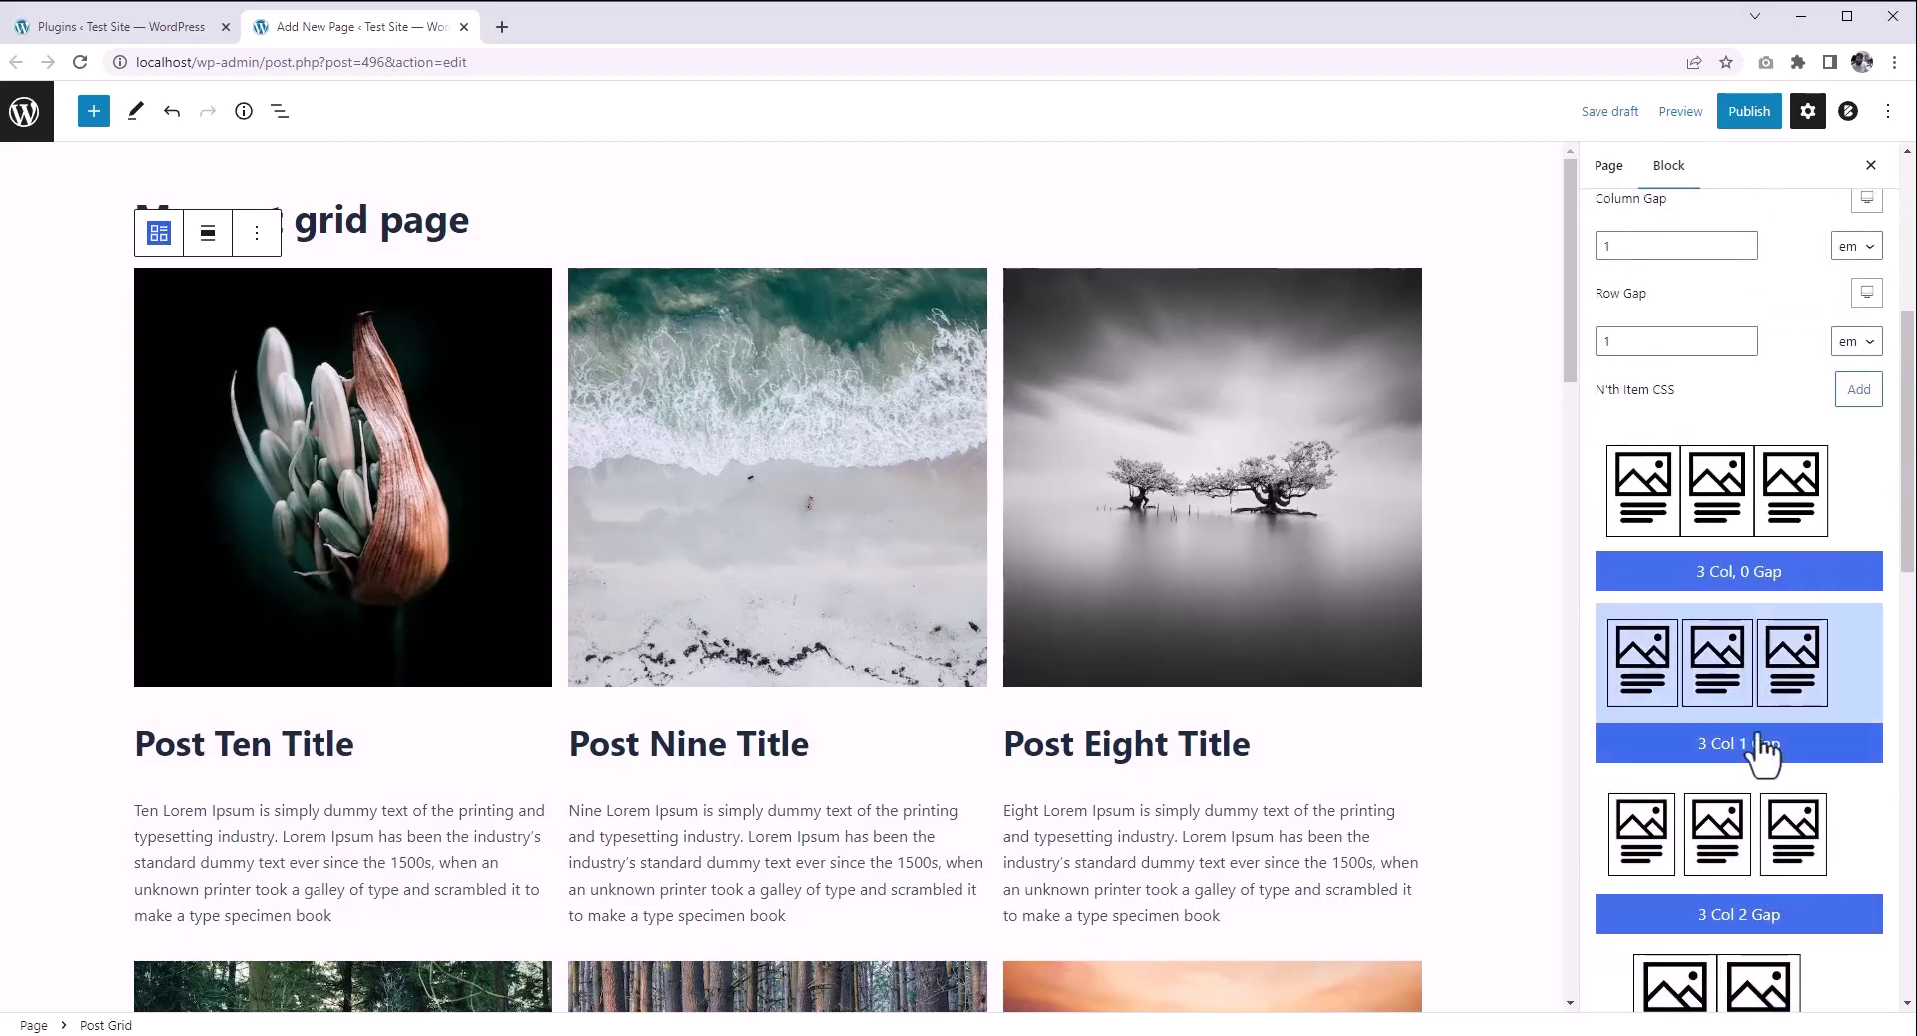
Step: Try the 3 Col 0 Gap, 3 Col 1 Gap and 3 Col 2 Gap grid presets
click(1724, 507)
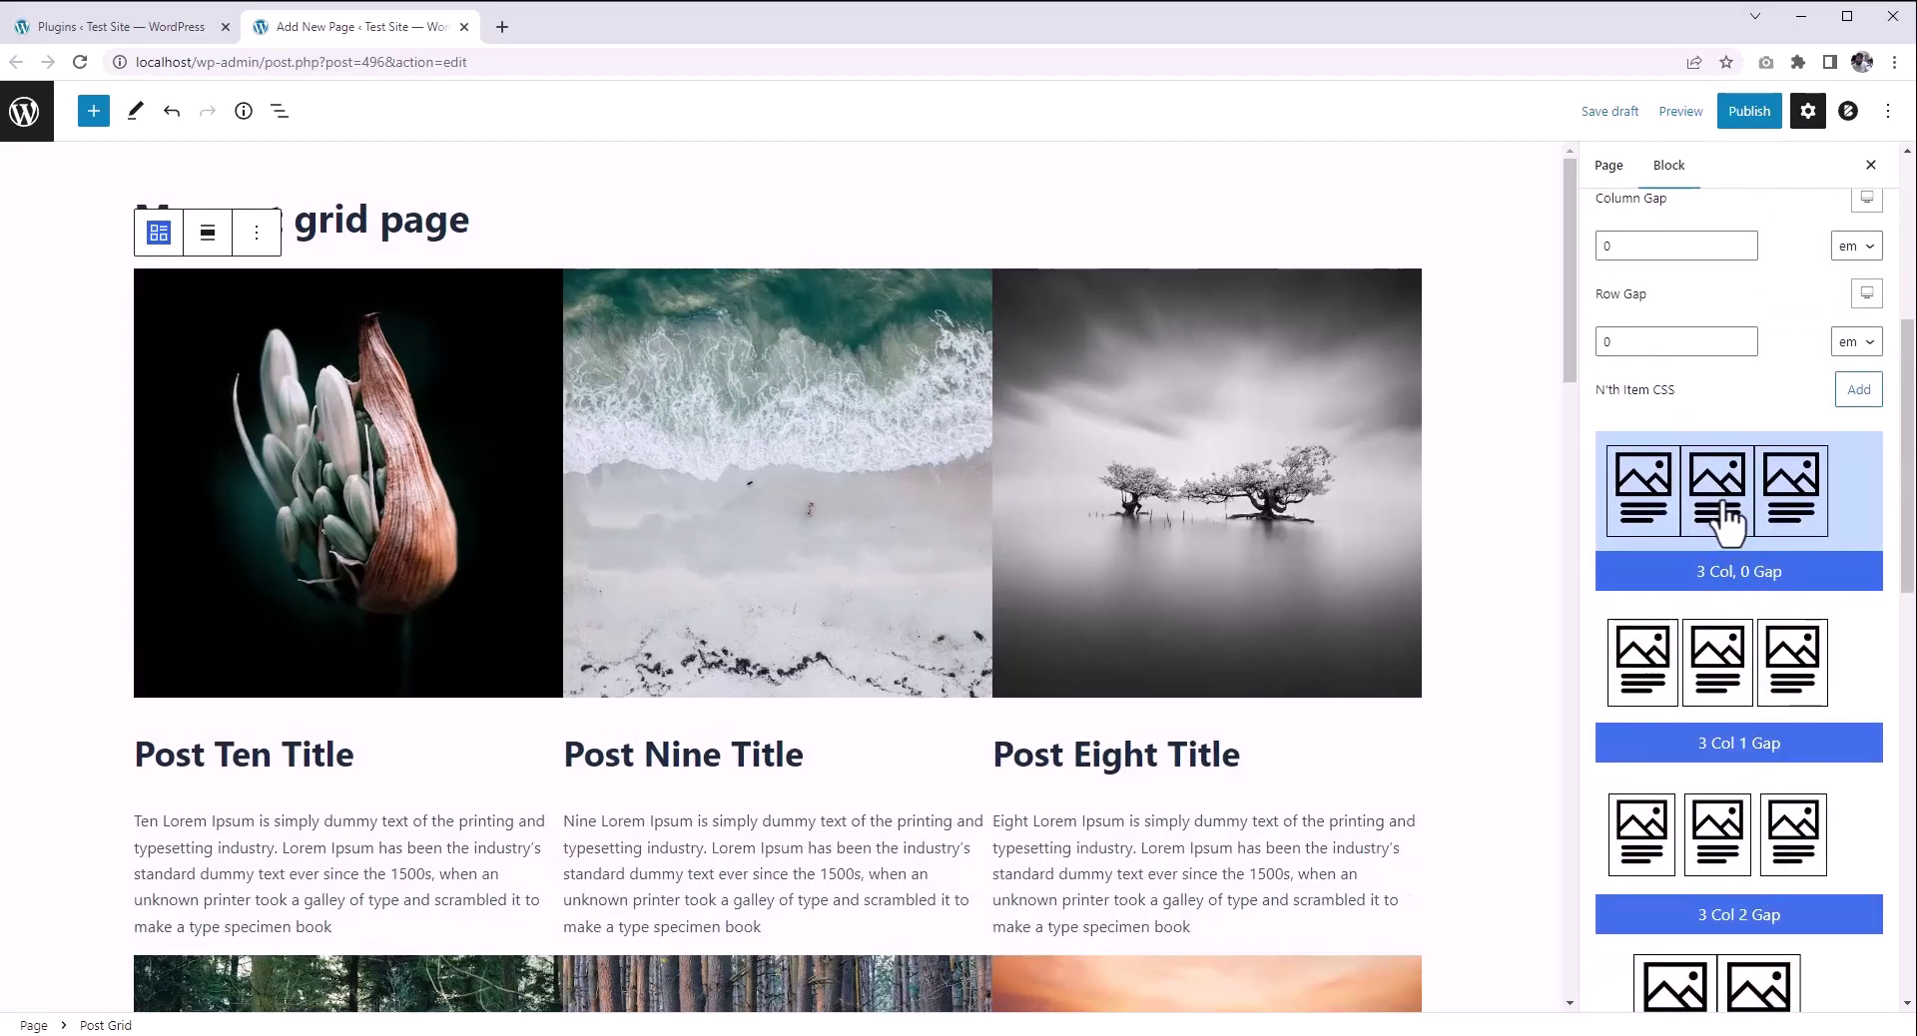
click(1730, 679)
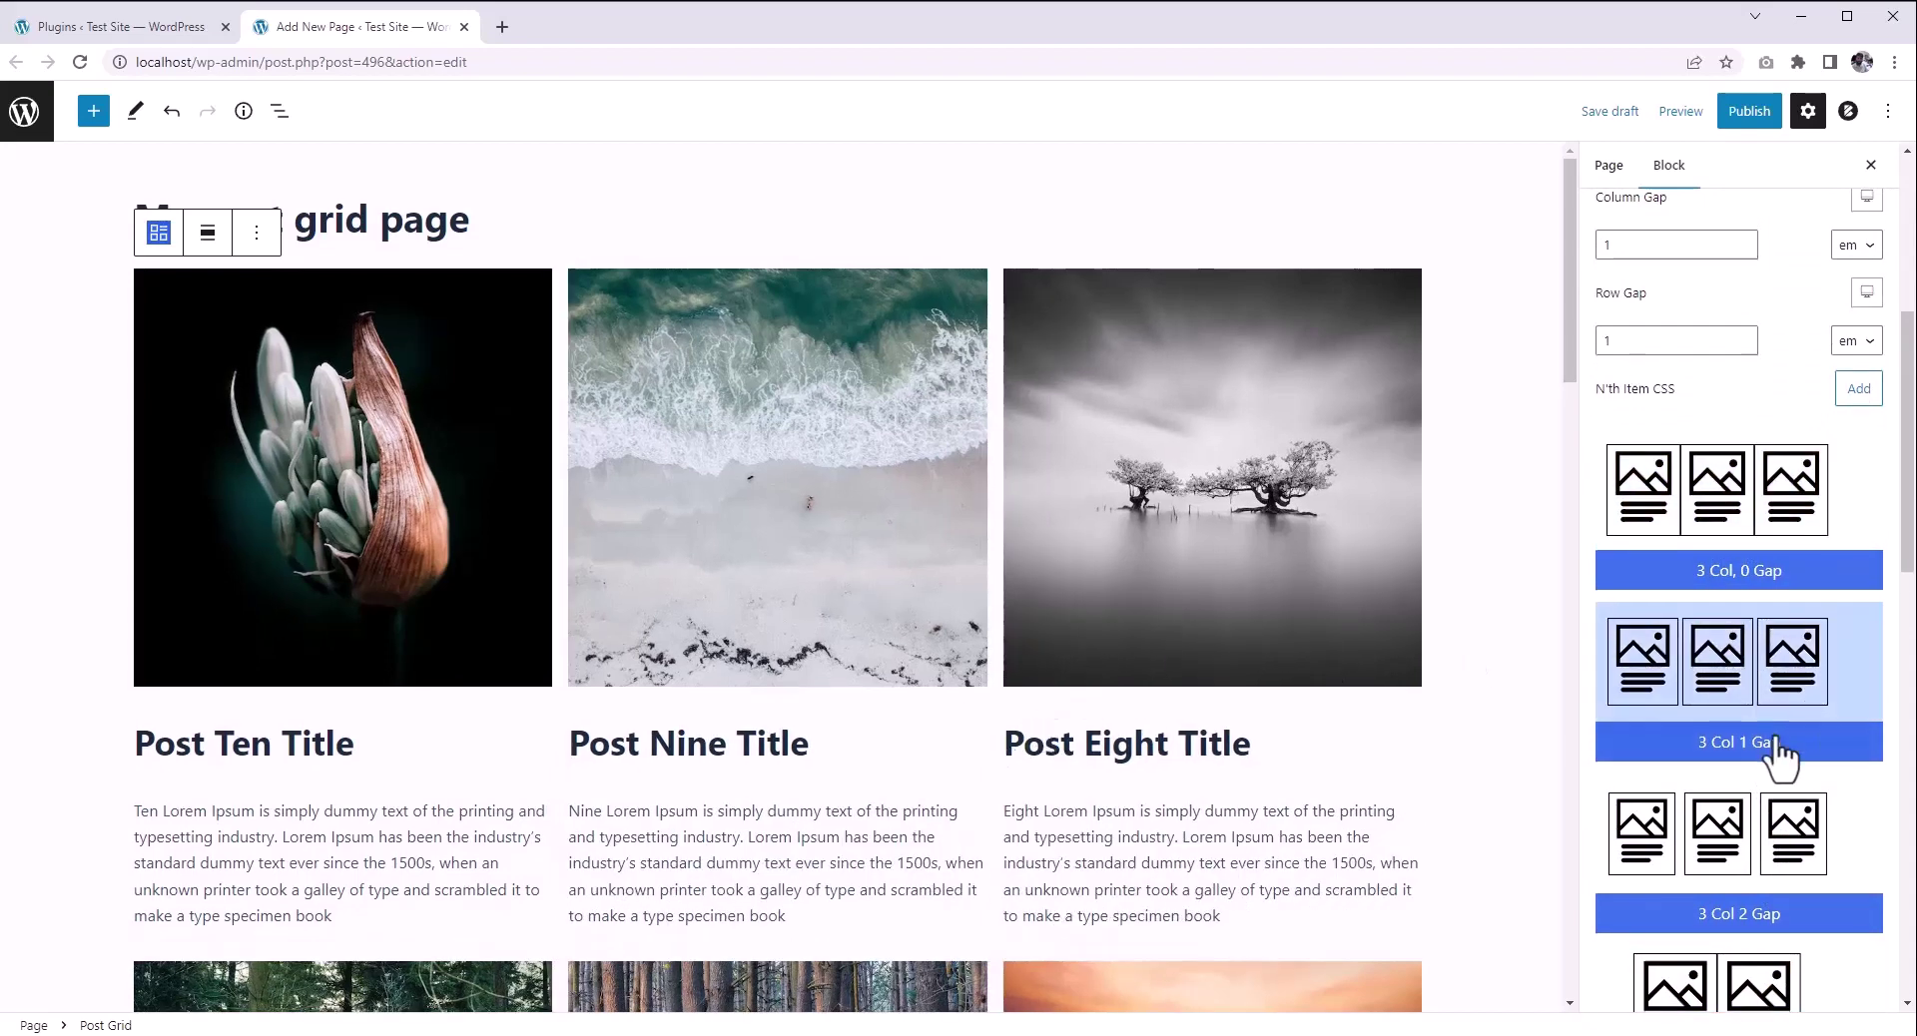
scroll(1758, 749, down, 1)
click(1733, 749)
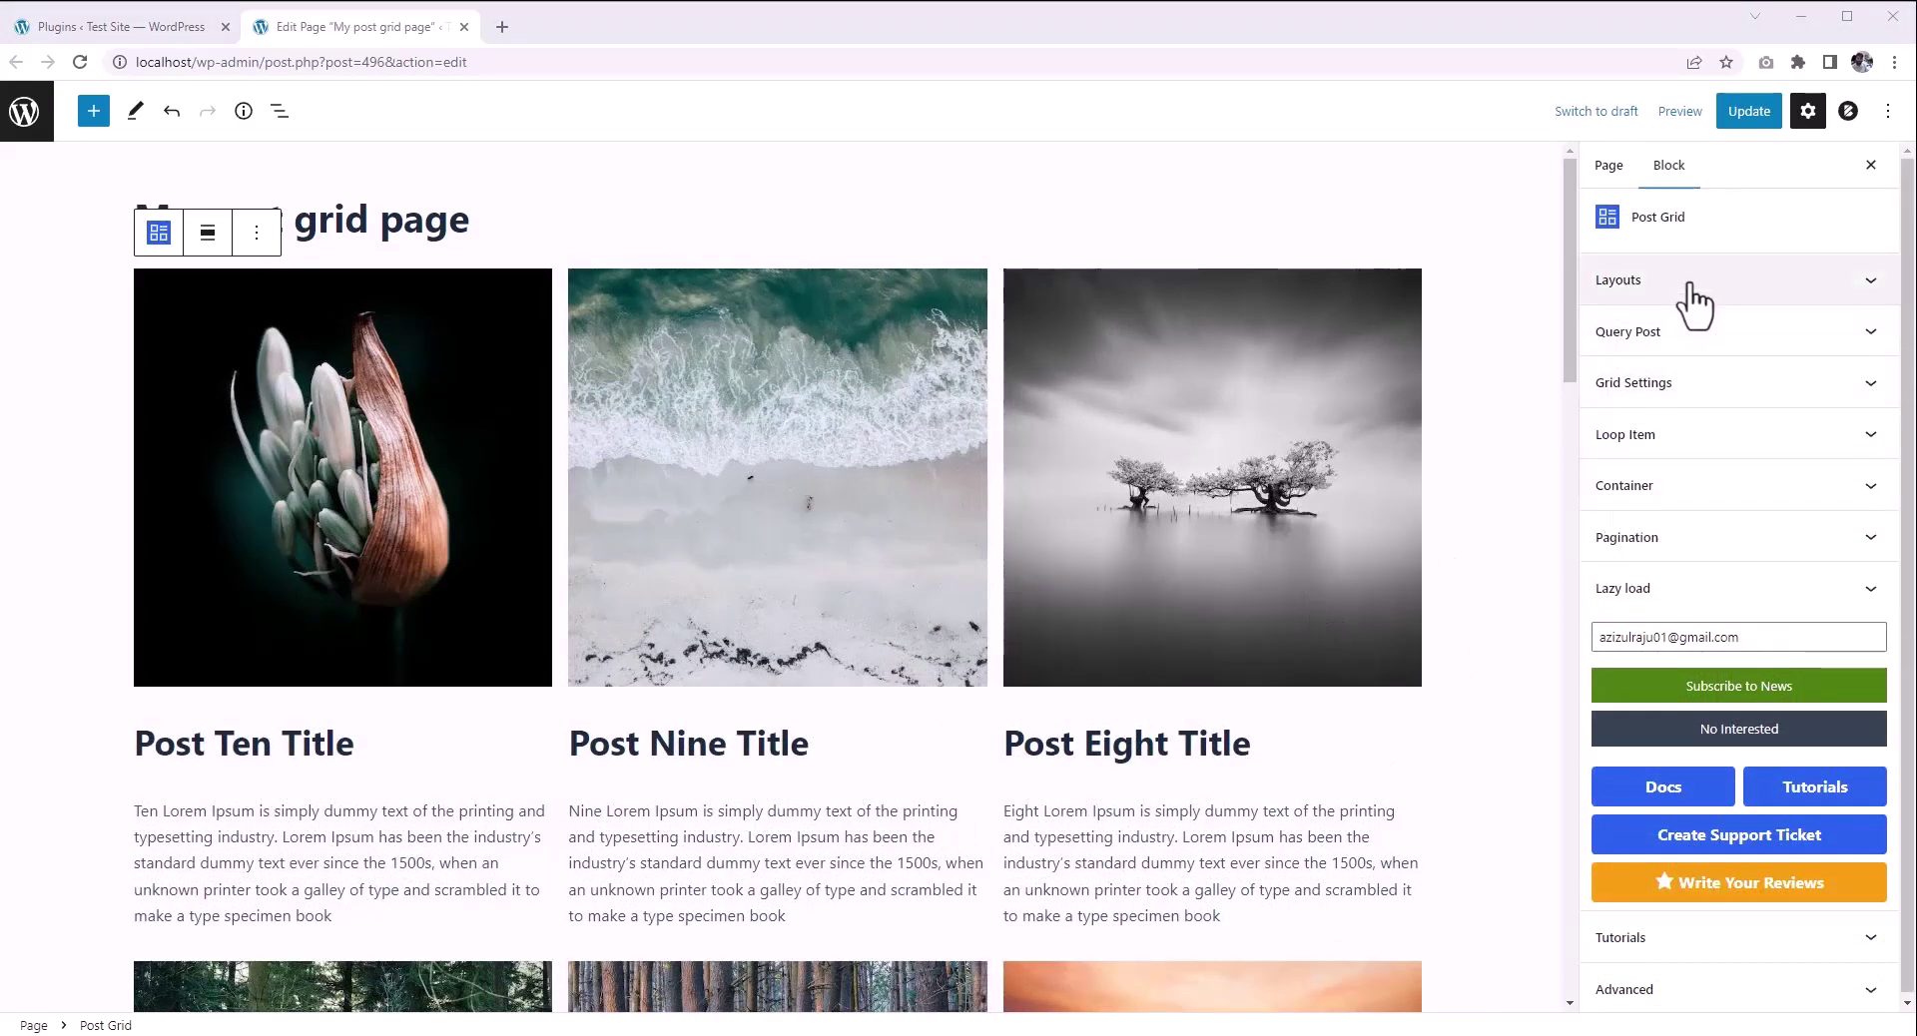
Step: Browse the Layouts library and try another design, then Layout --180, on the grid
click(1689, 285)
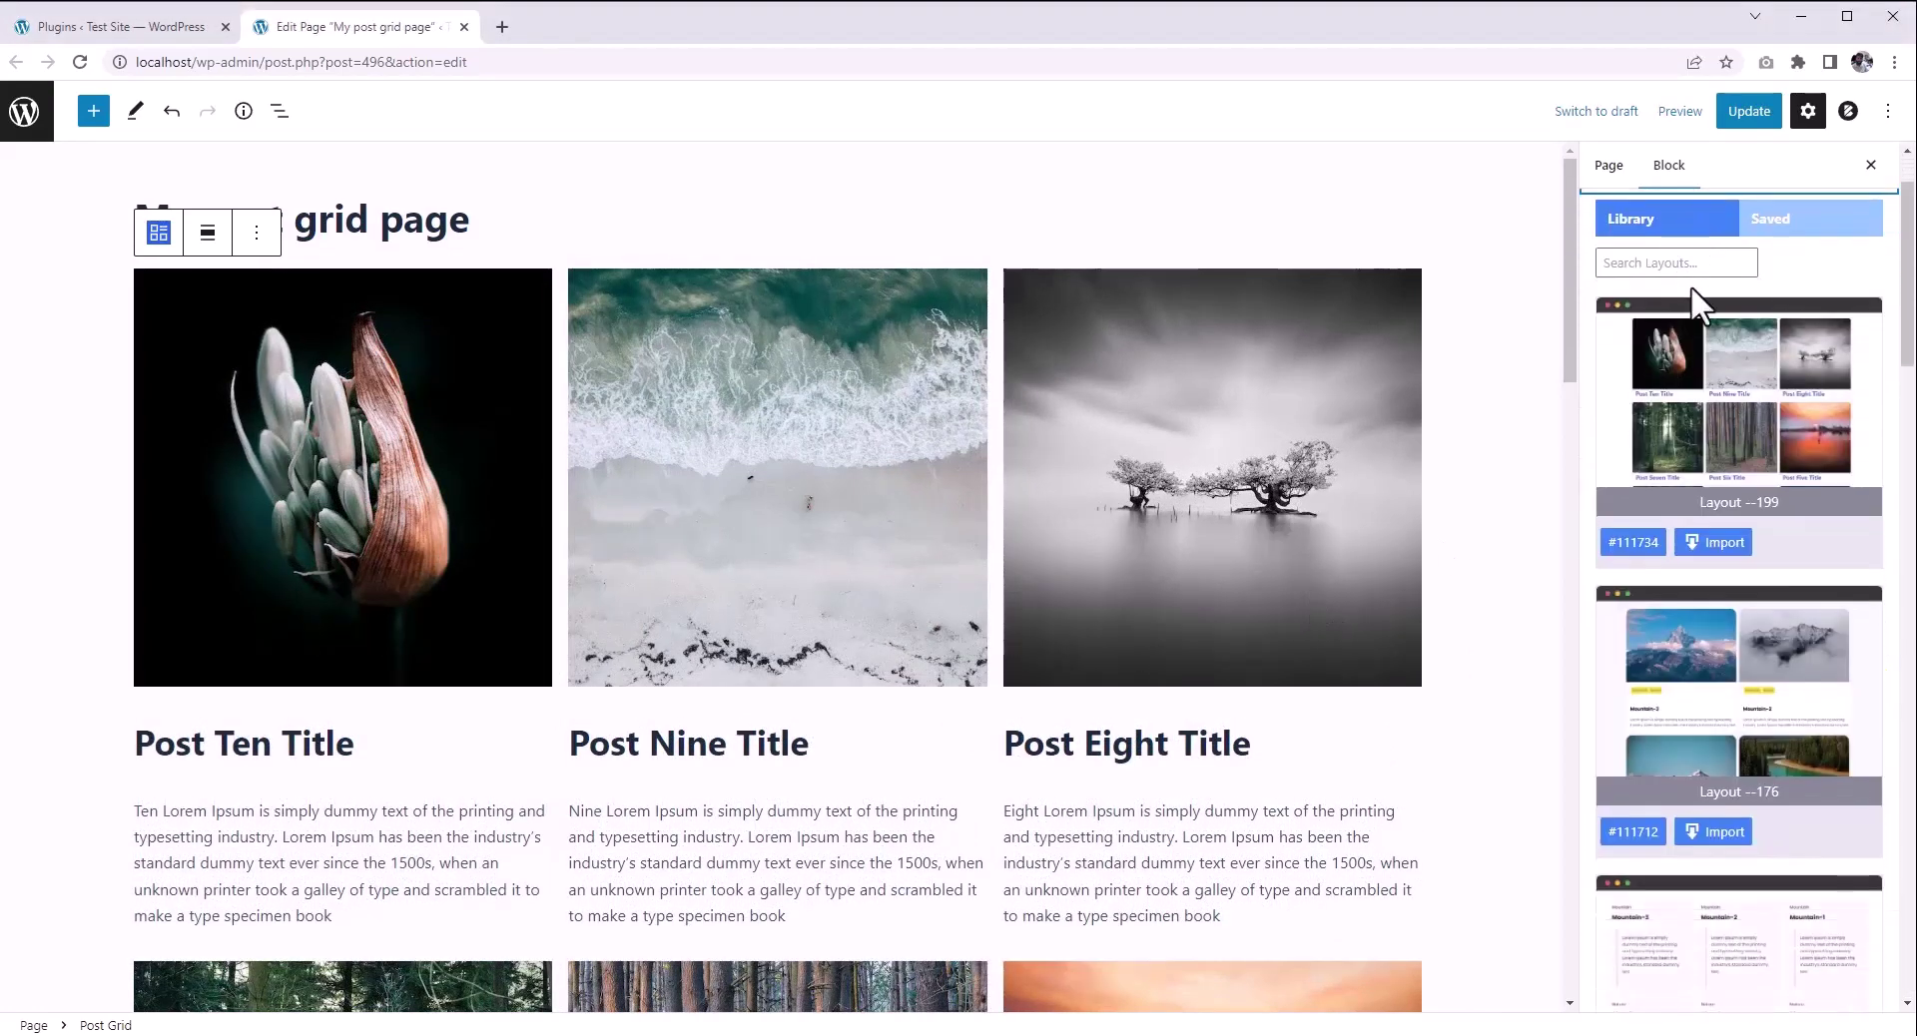
scroll(1691, 300, up, 1)
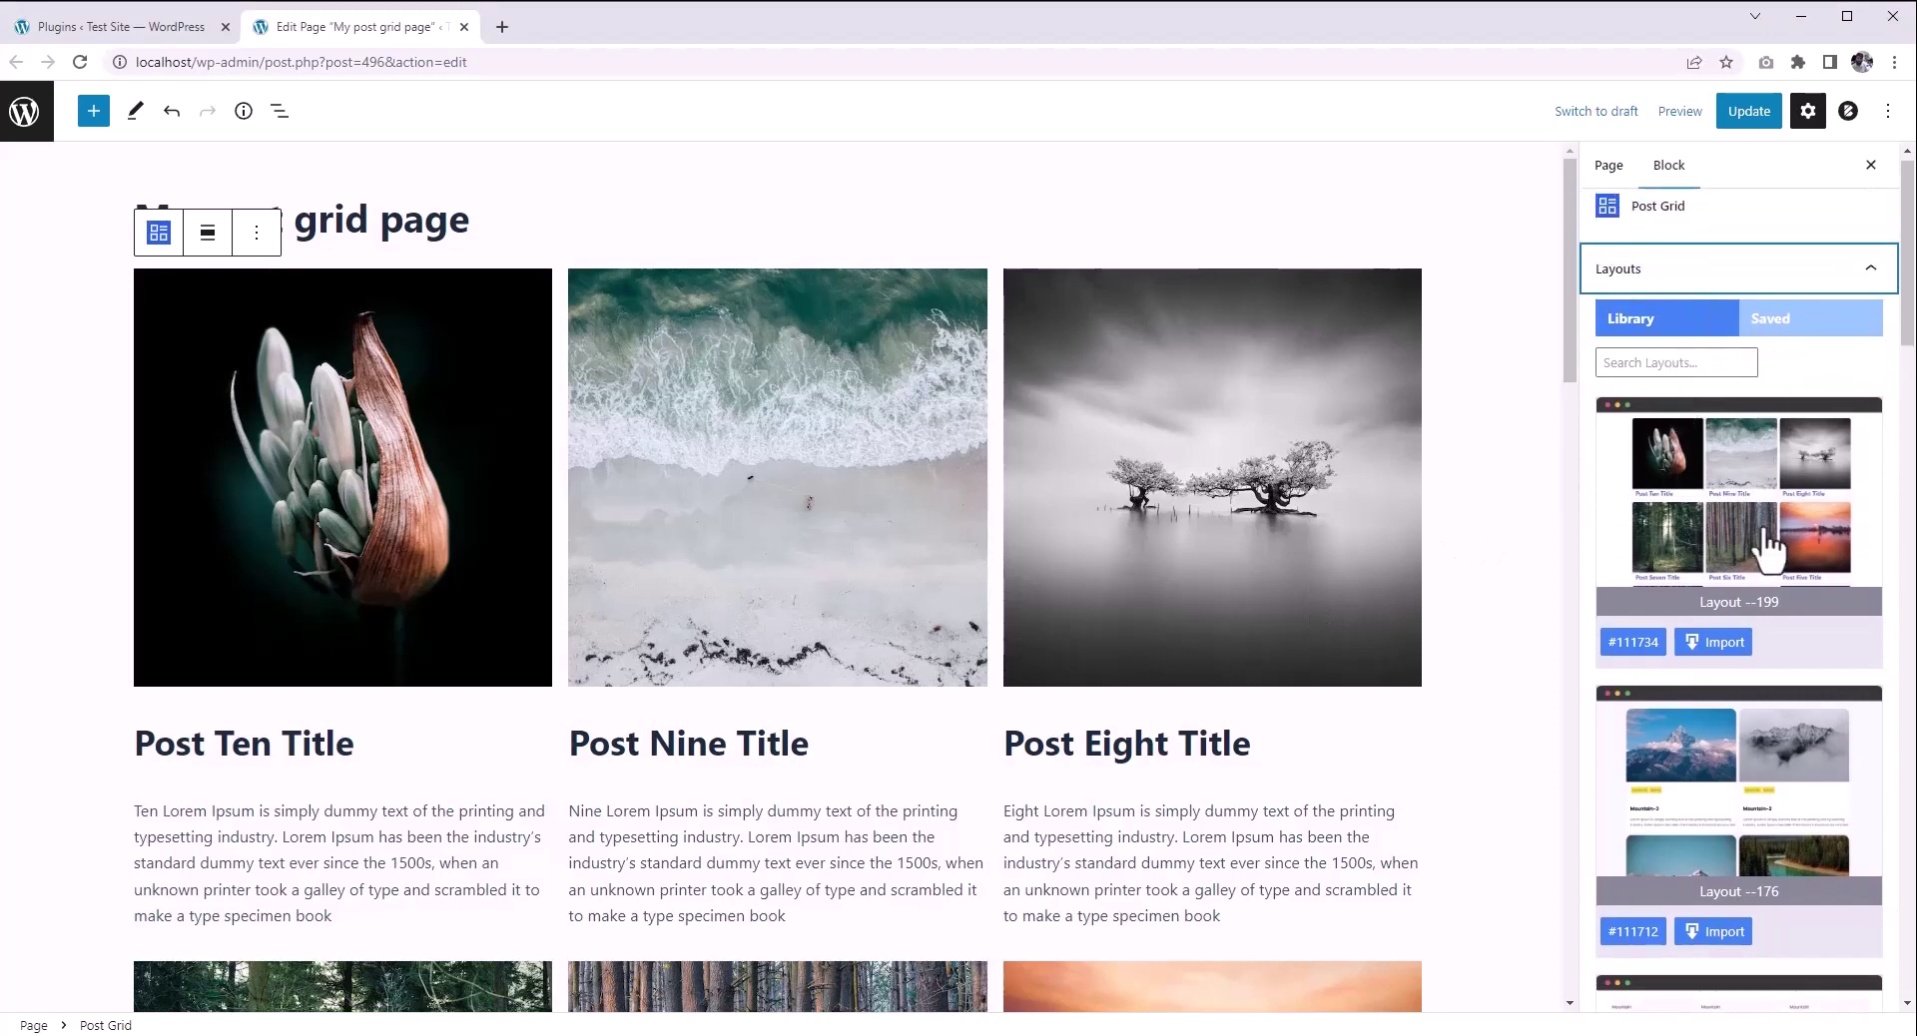
scroll(1768, 470, down, 3)
scroll(1762, 467, down, 4)
scroll(1778, 600, up, 8)
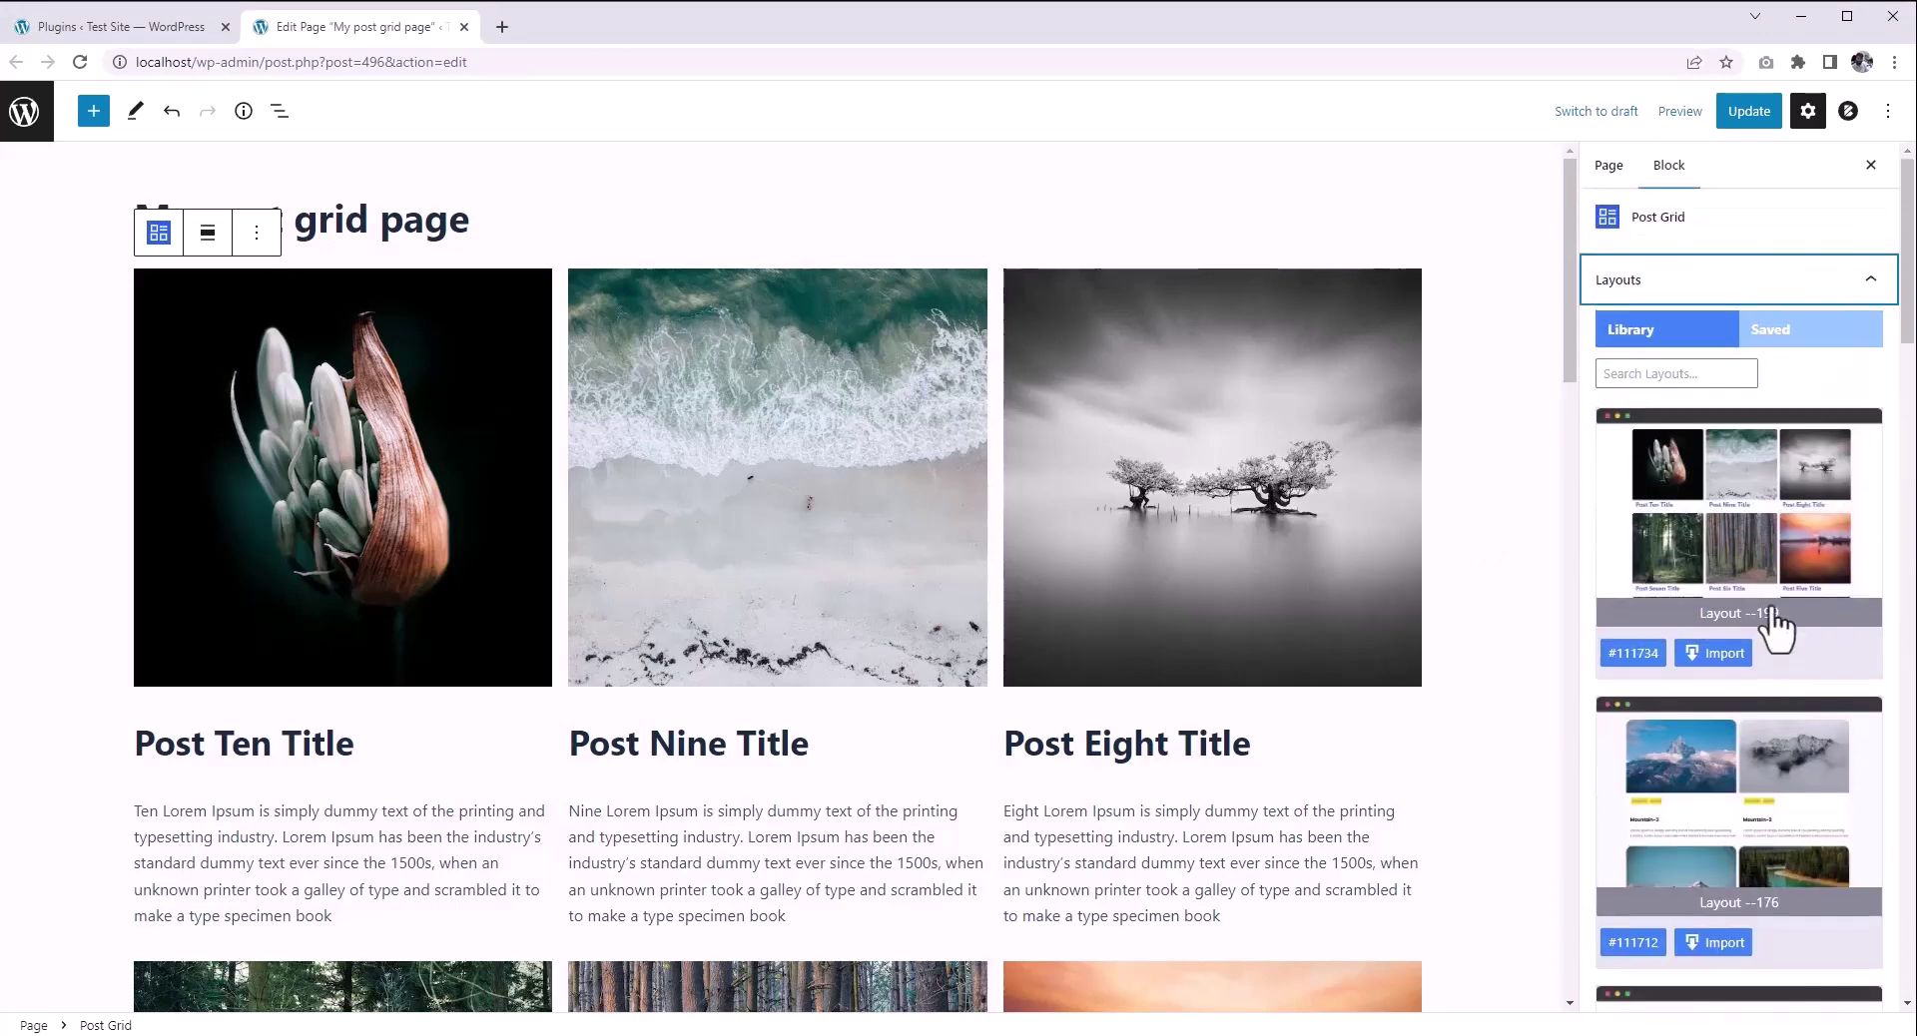
scroll(1808, 639, down, 2)
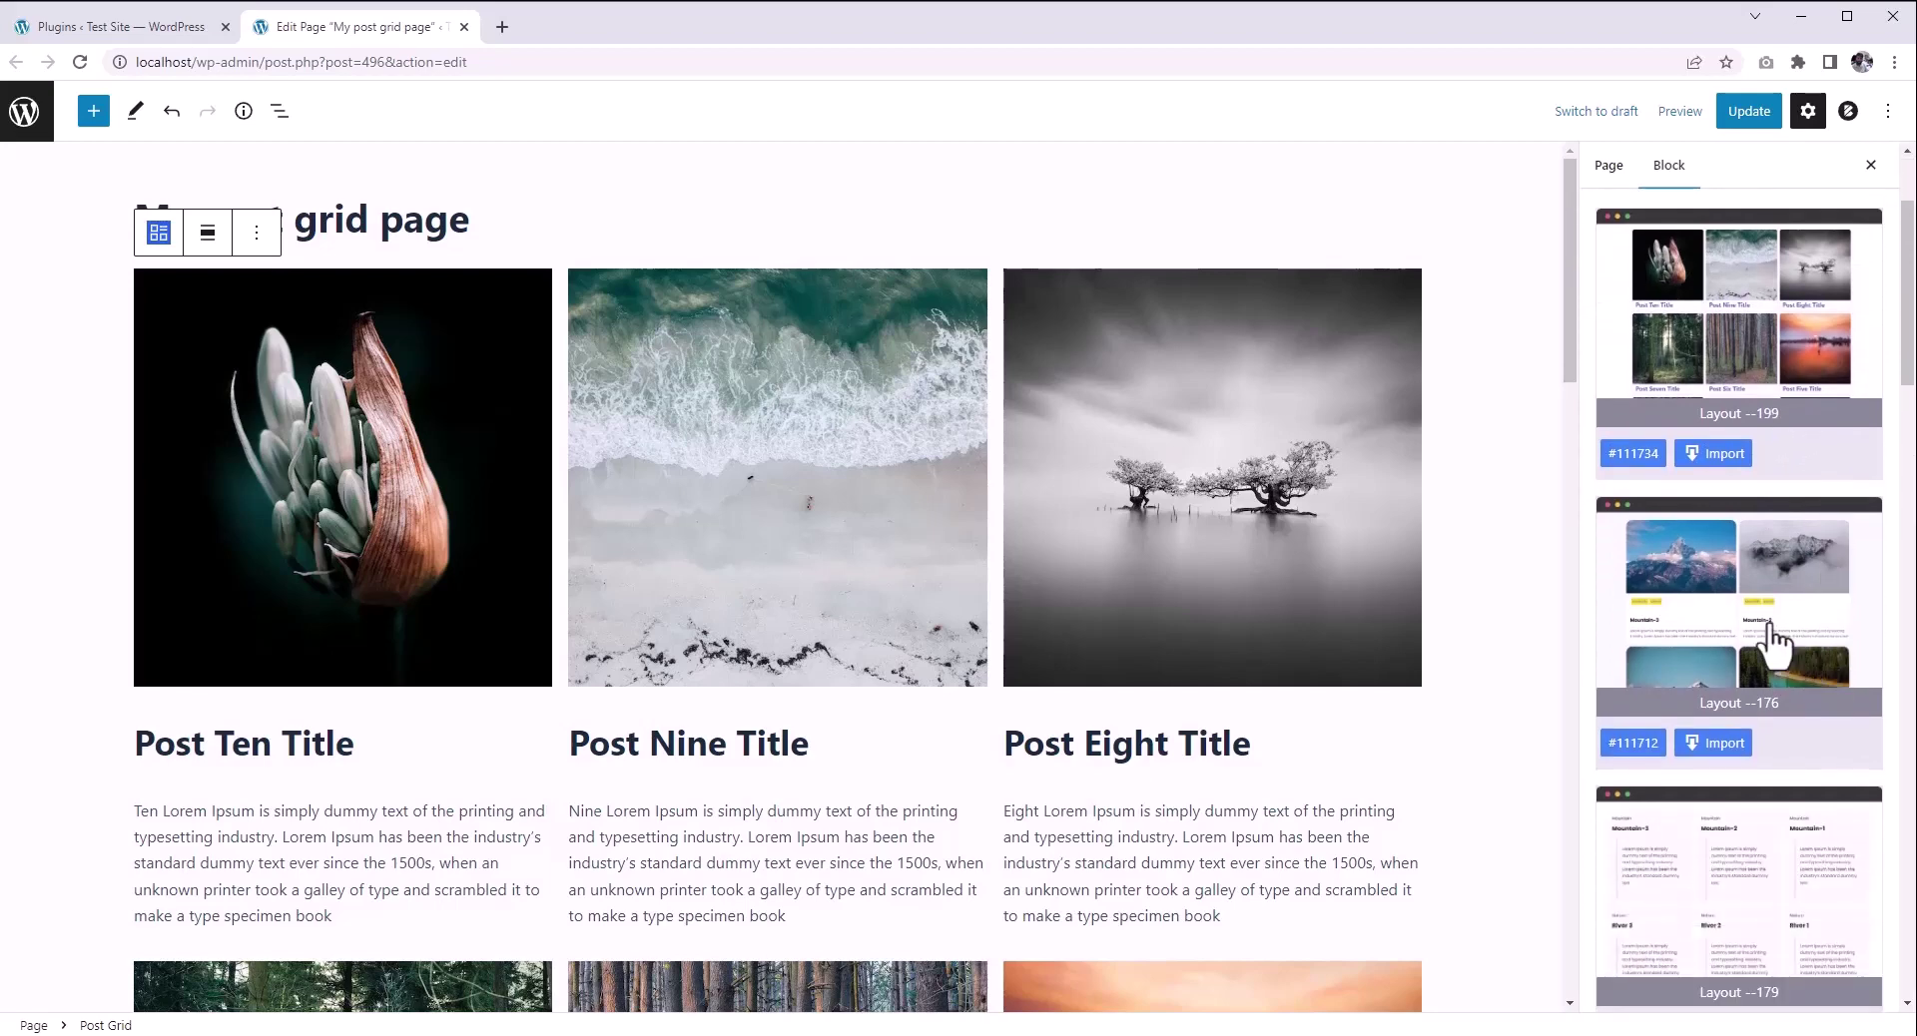
click(1772, 639)
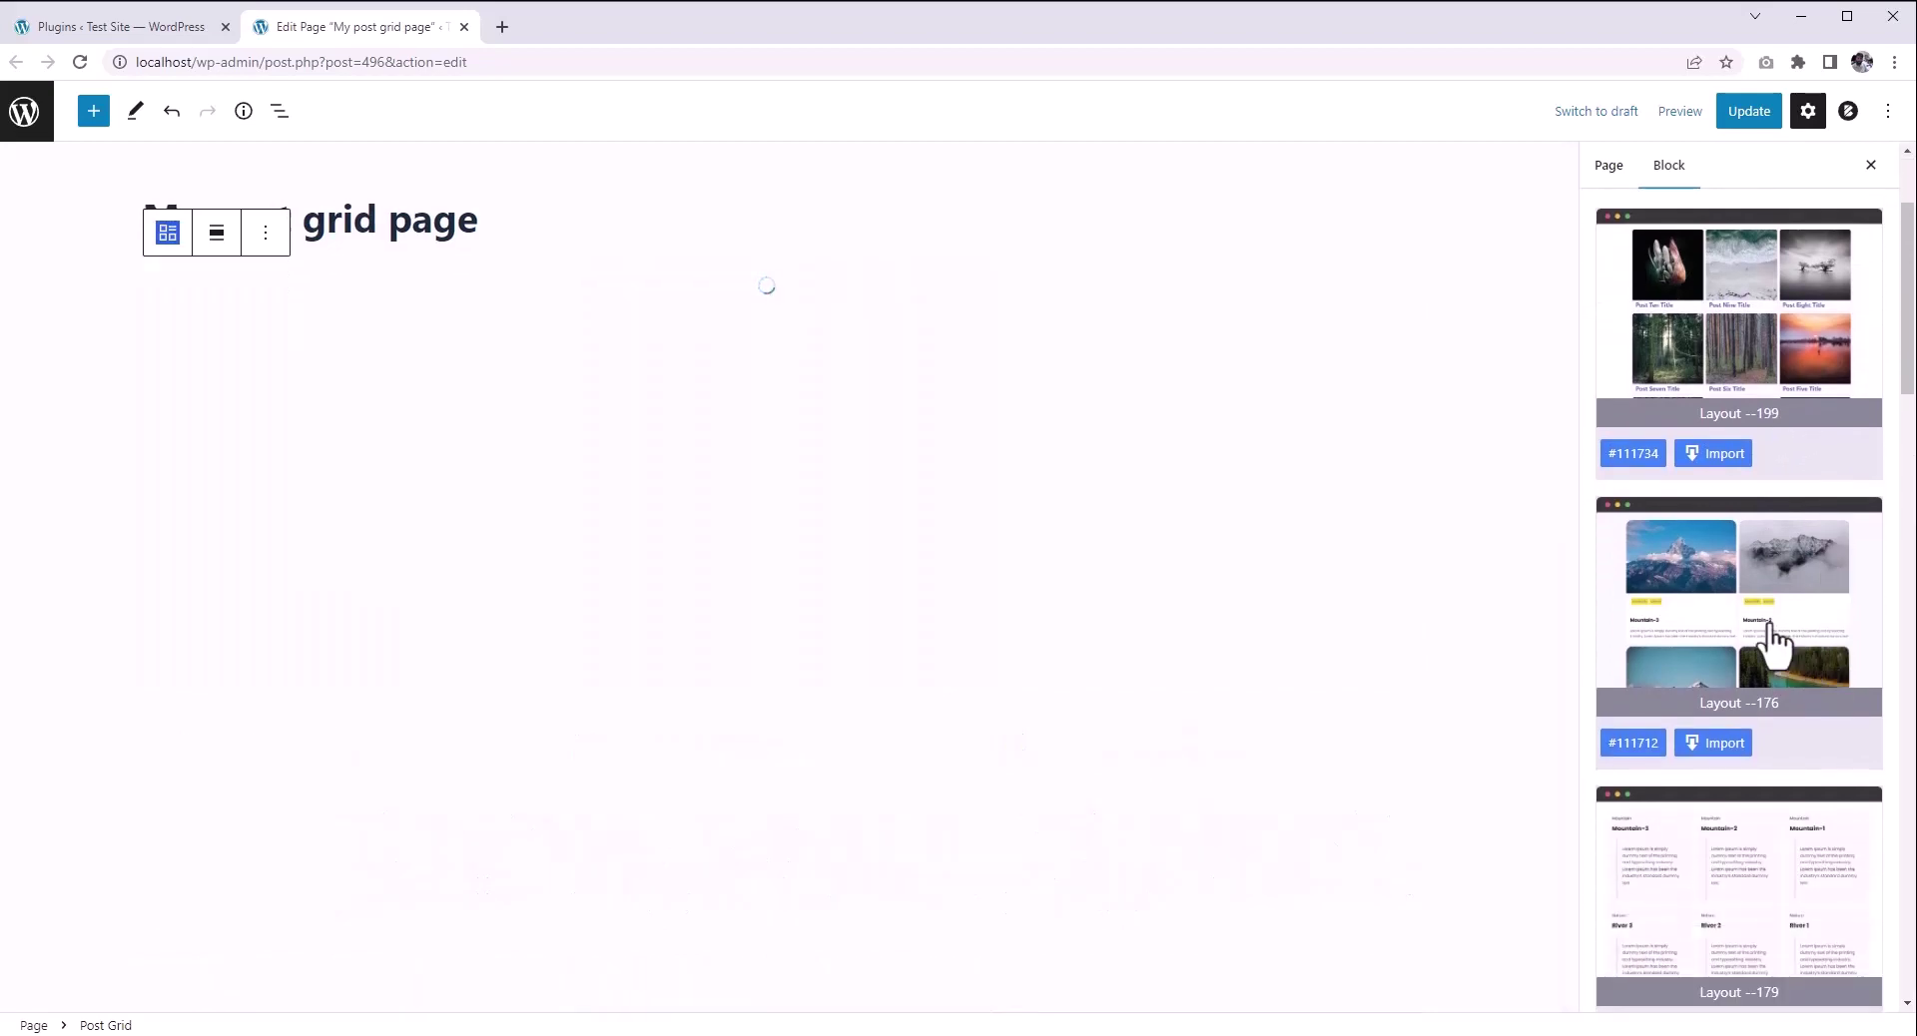
scroll(1747, 659, down, 6)
click(1703, 625)
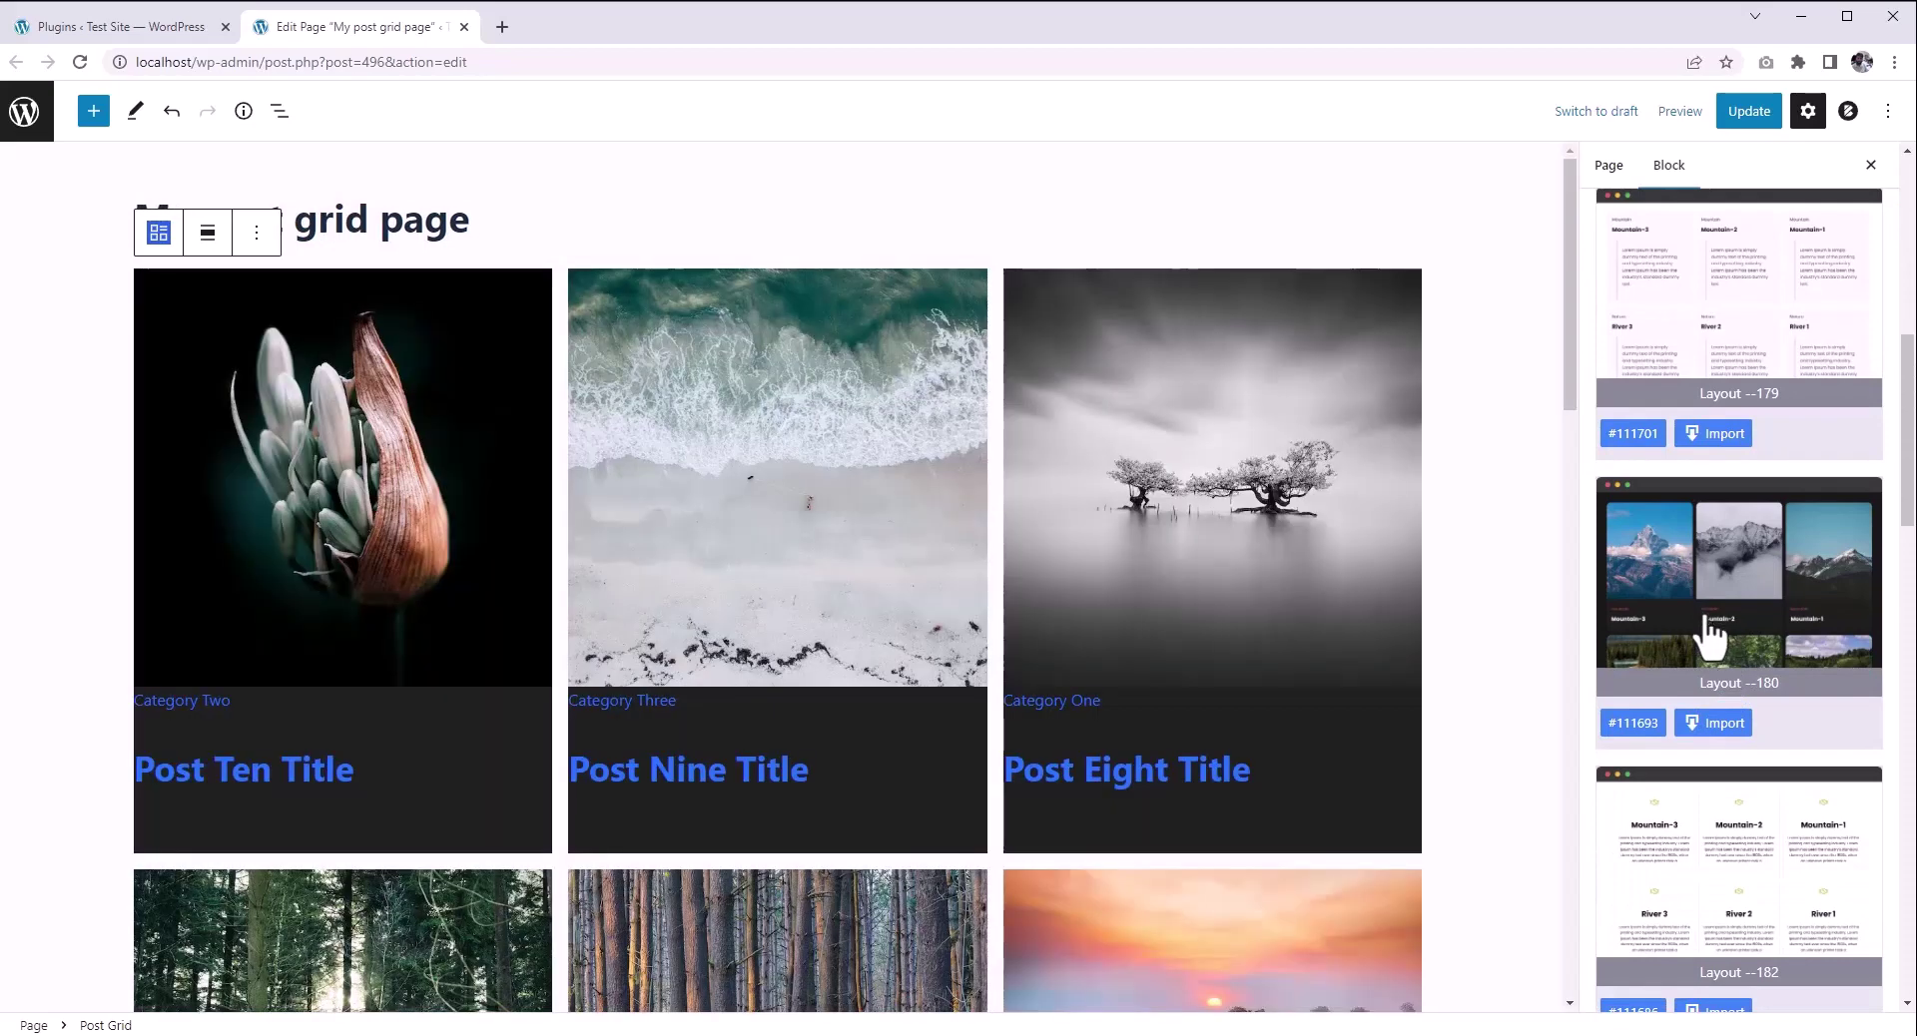
Step: Apply Layout --199, with light cards and large blue post titles, to the post grid
click(1749, 544)
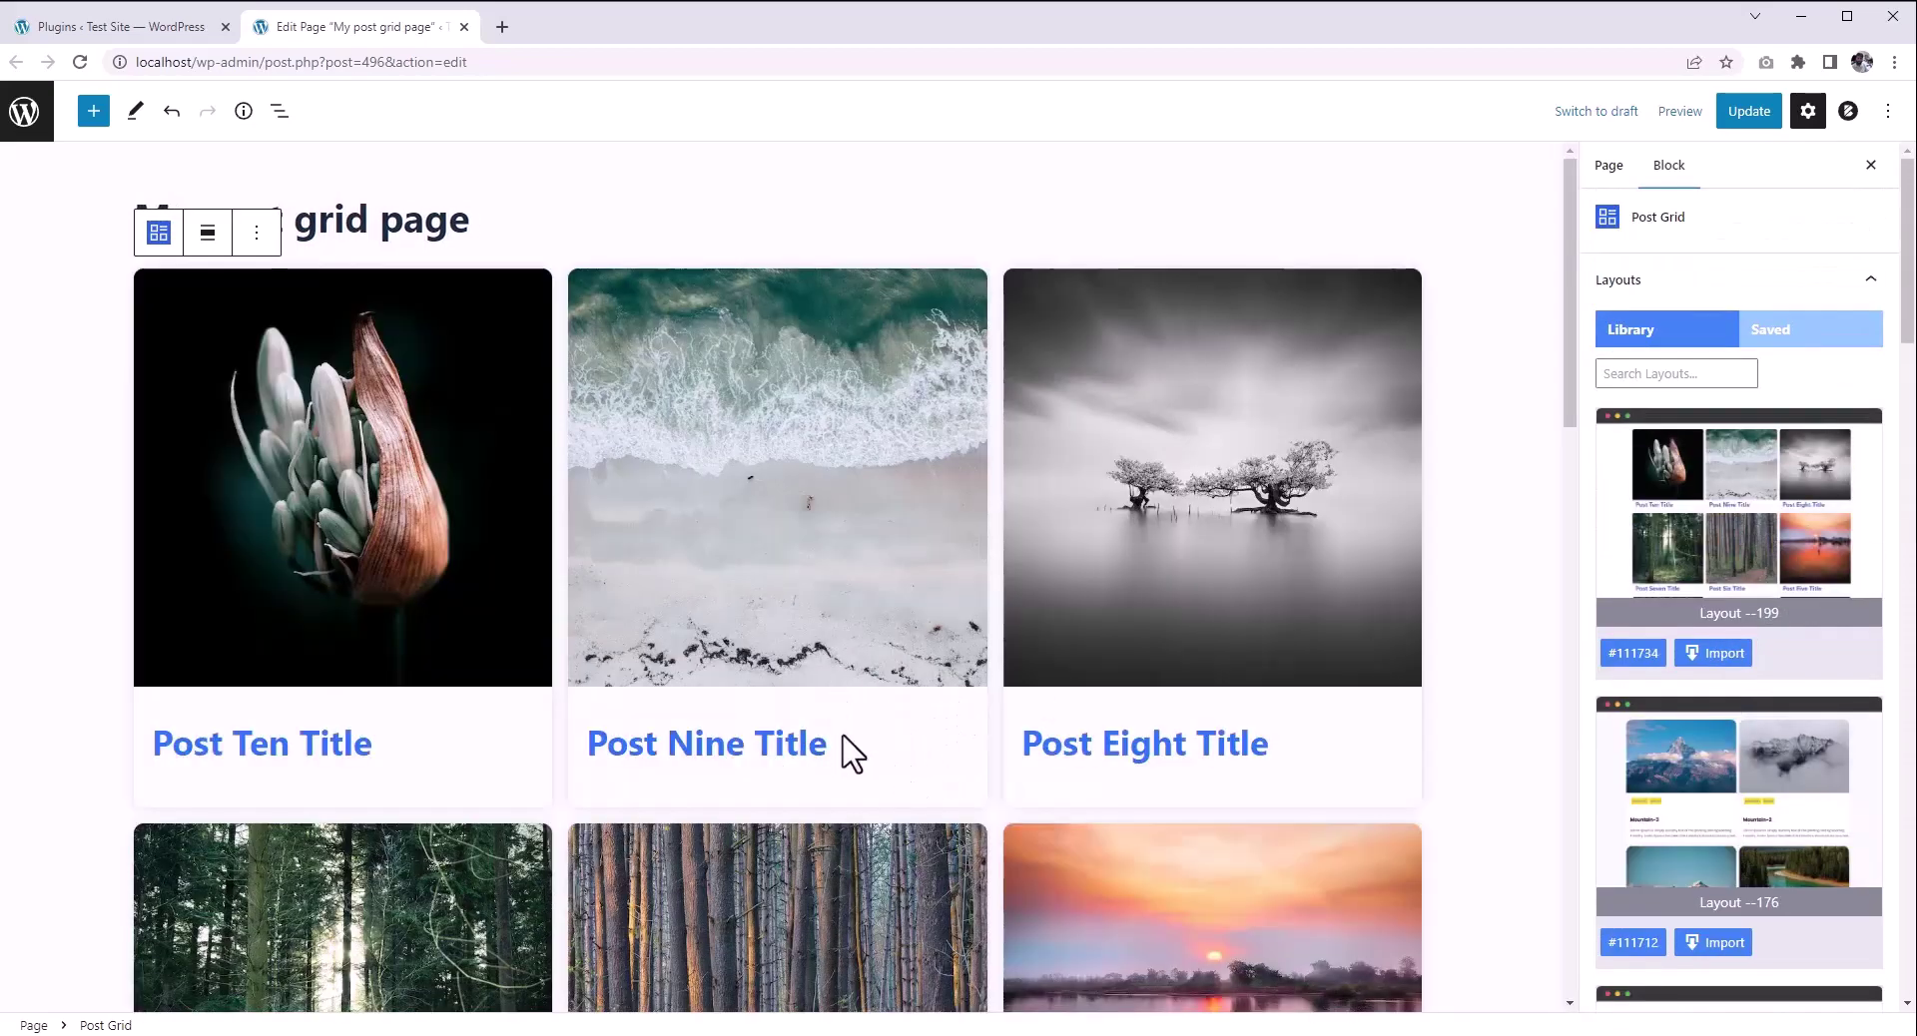
scroll(869, 709, down, 2)
scroll(875, 689, up, 1)
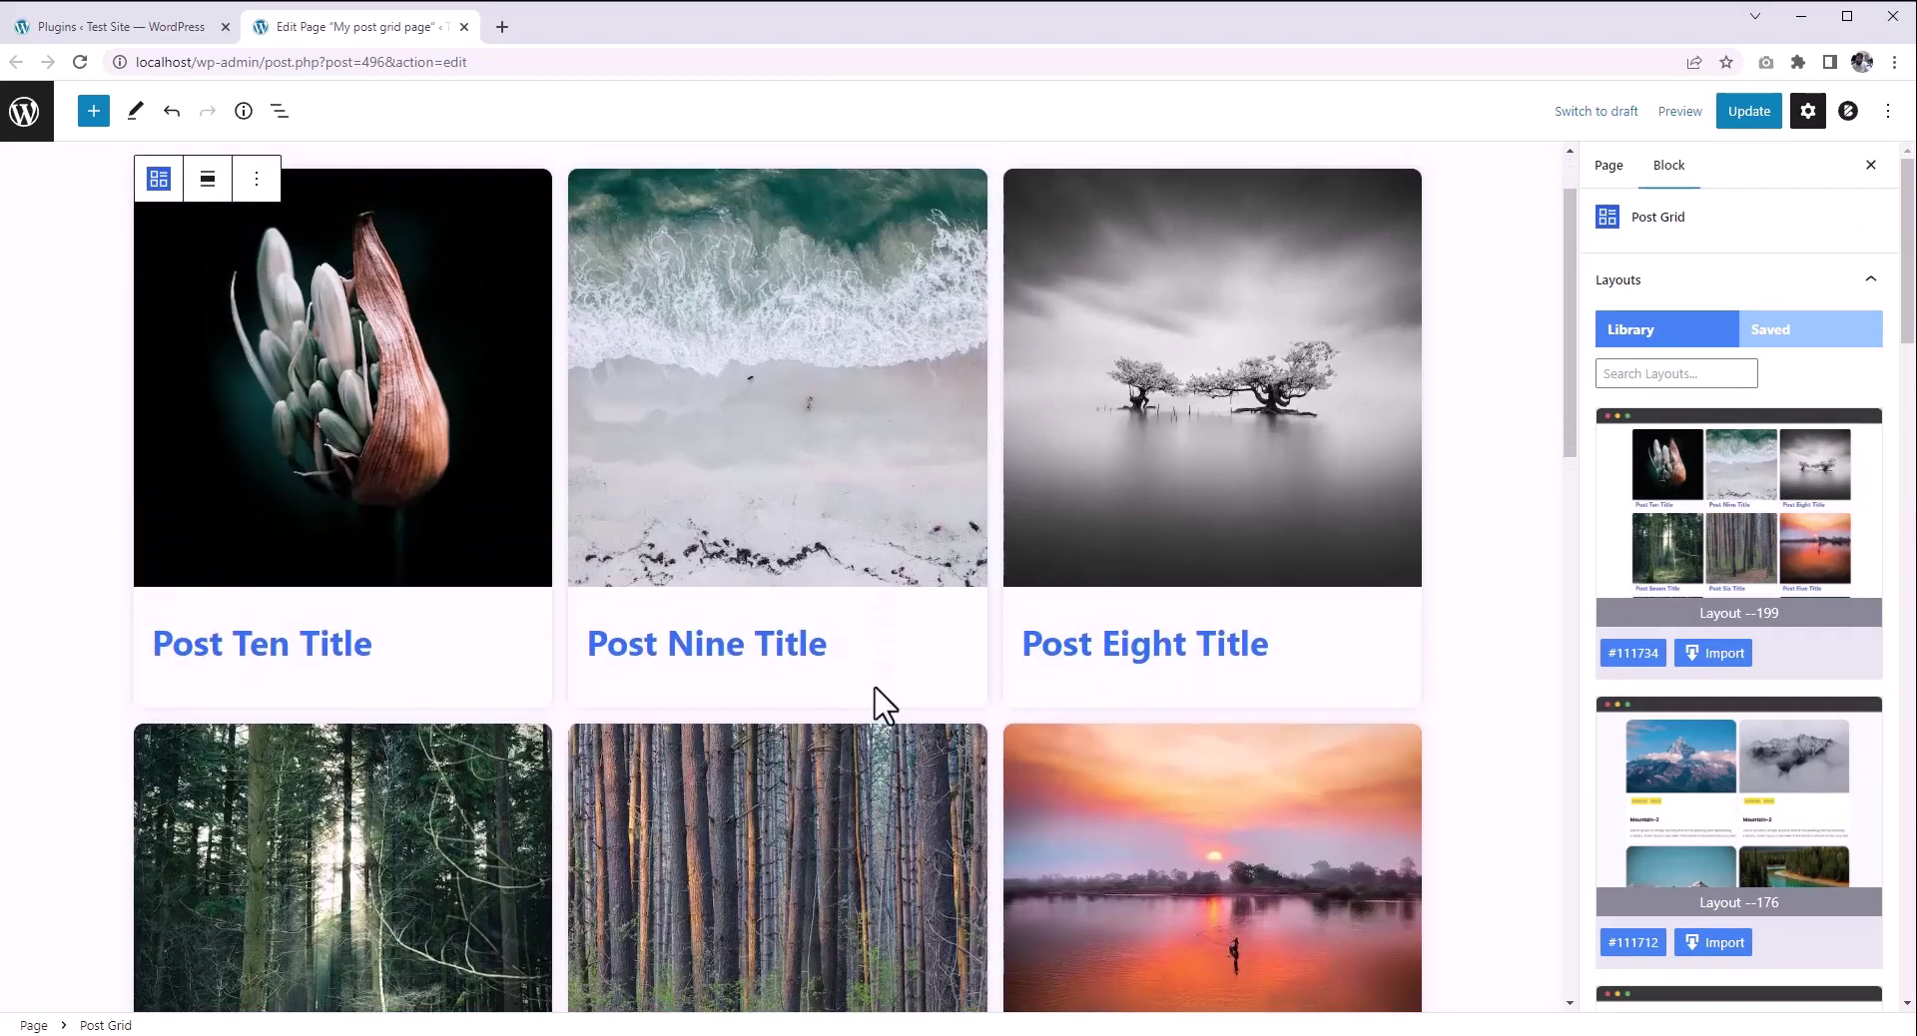
scroll(914, 554, up, 1)
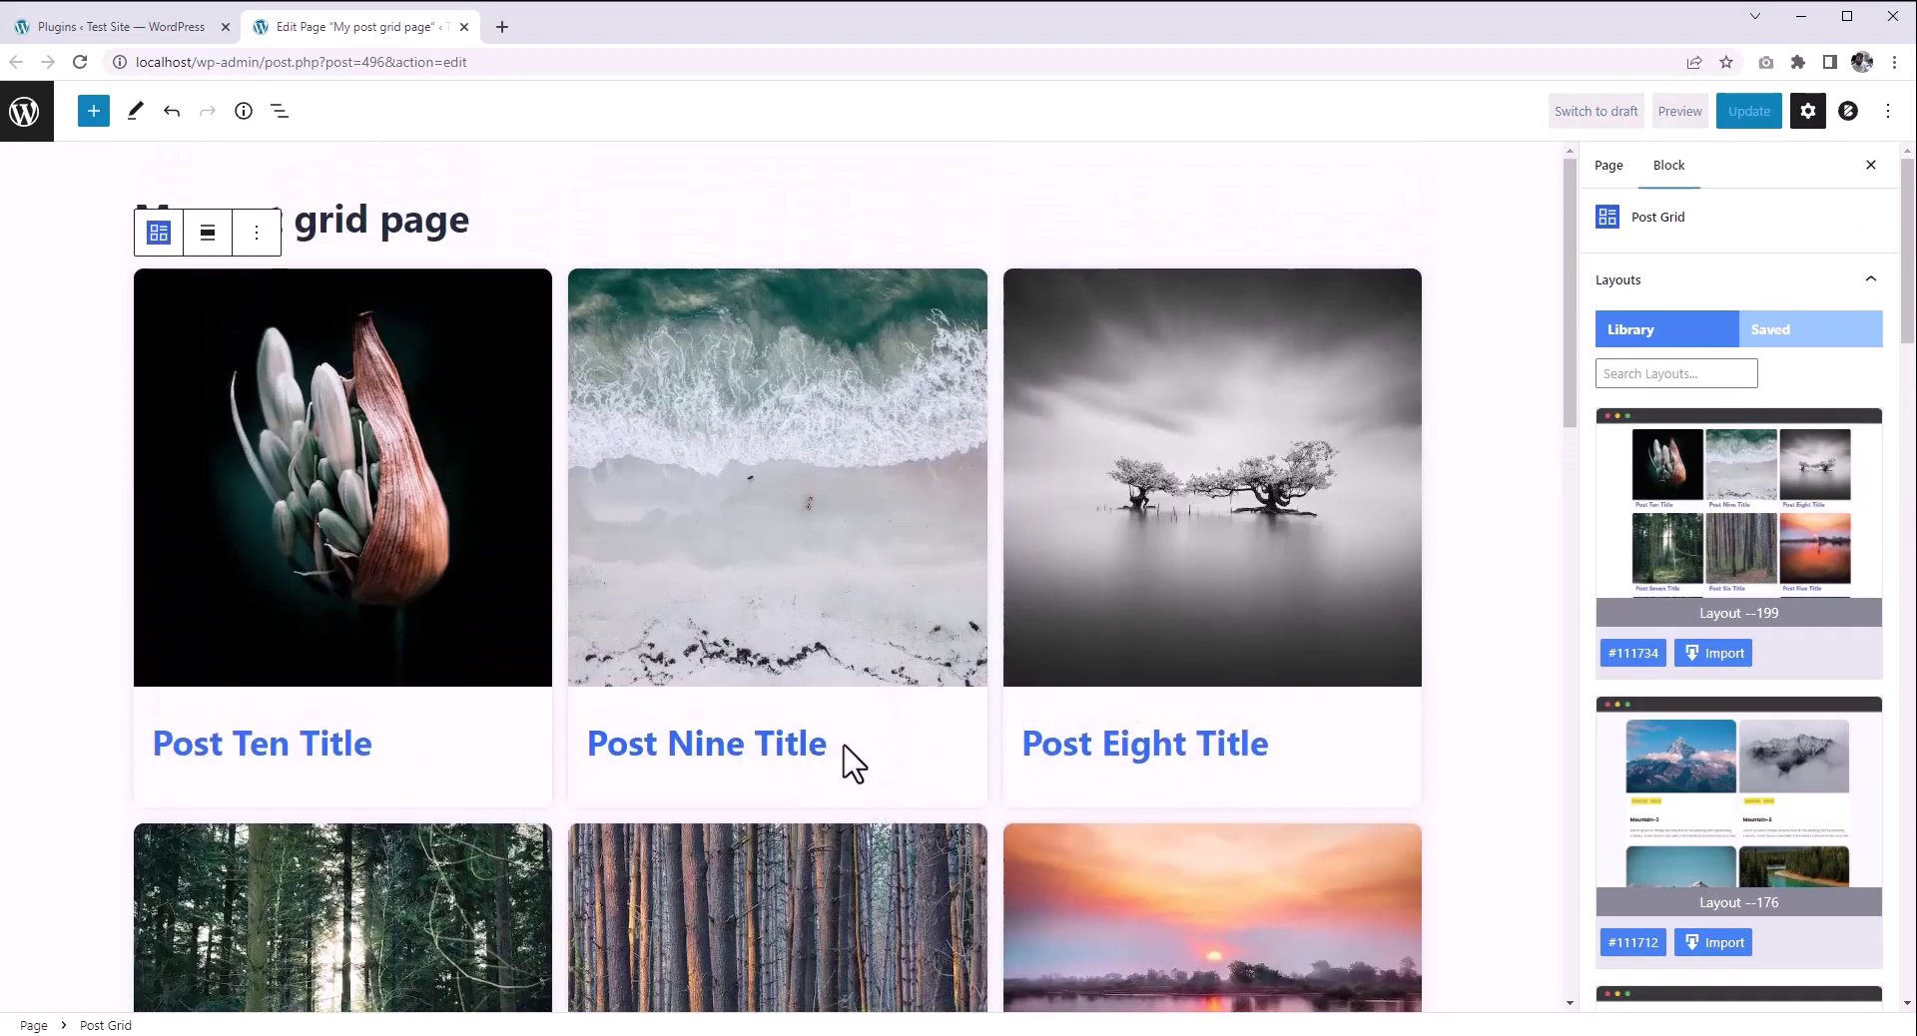
drag(844, 759, 629, 744)
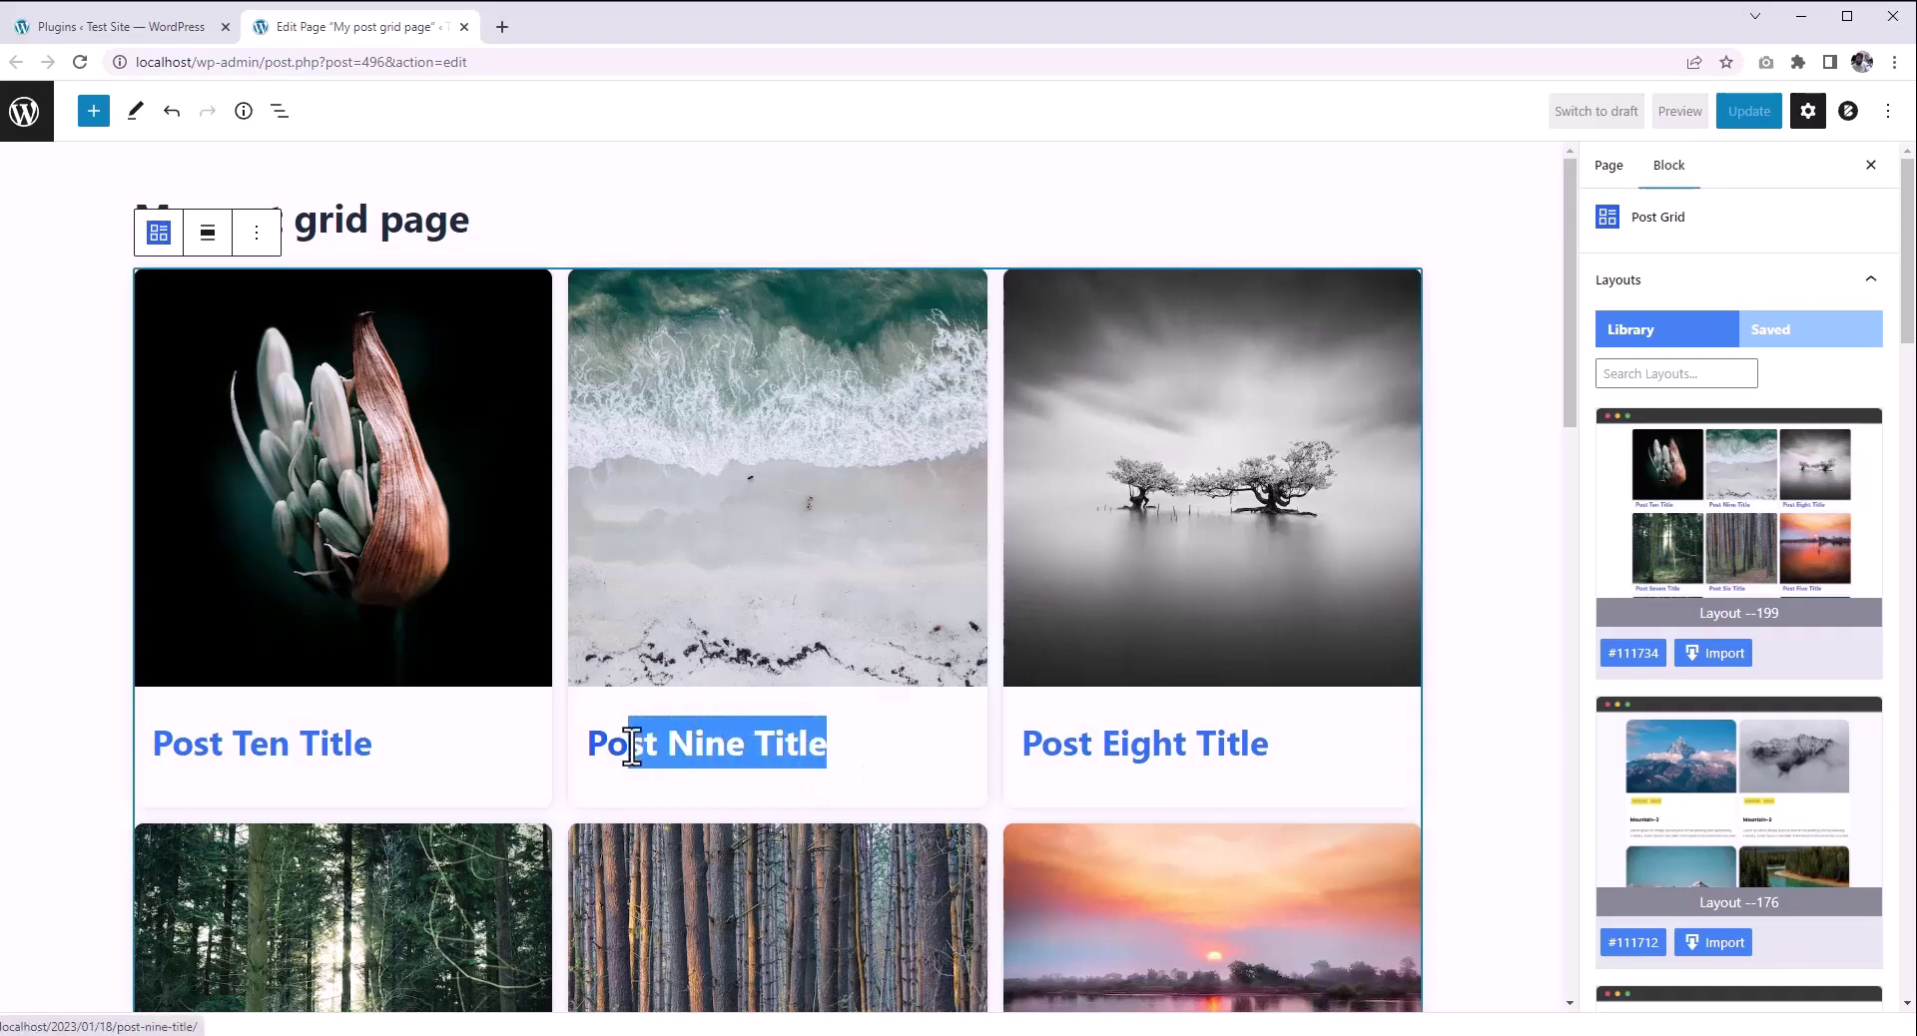
click(891, 755)
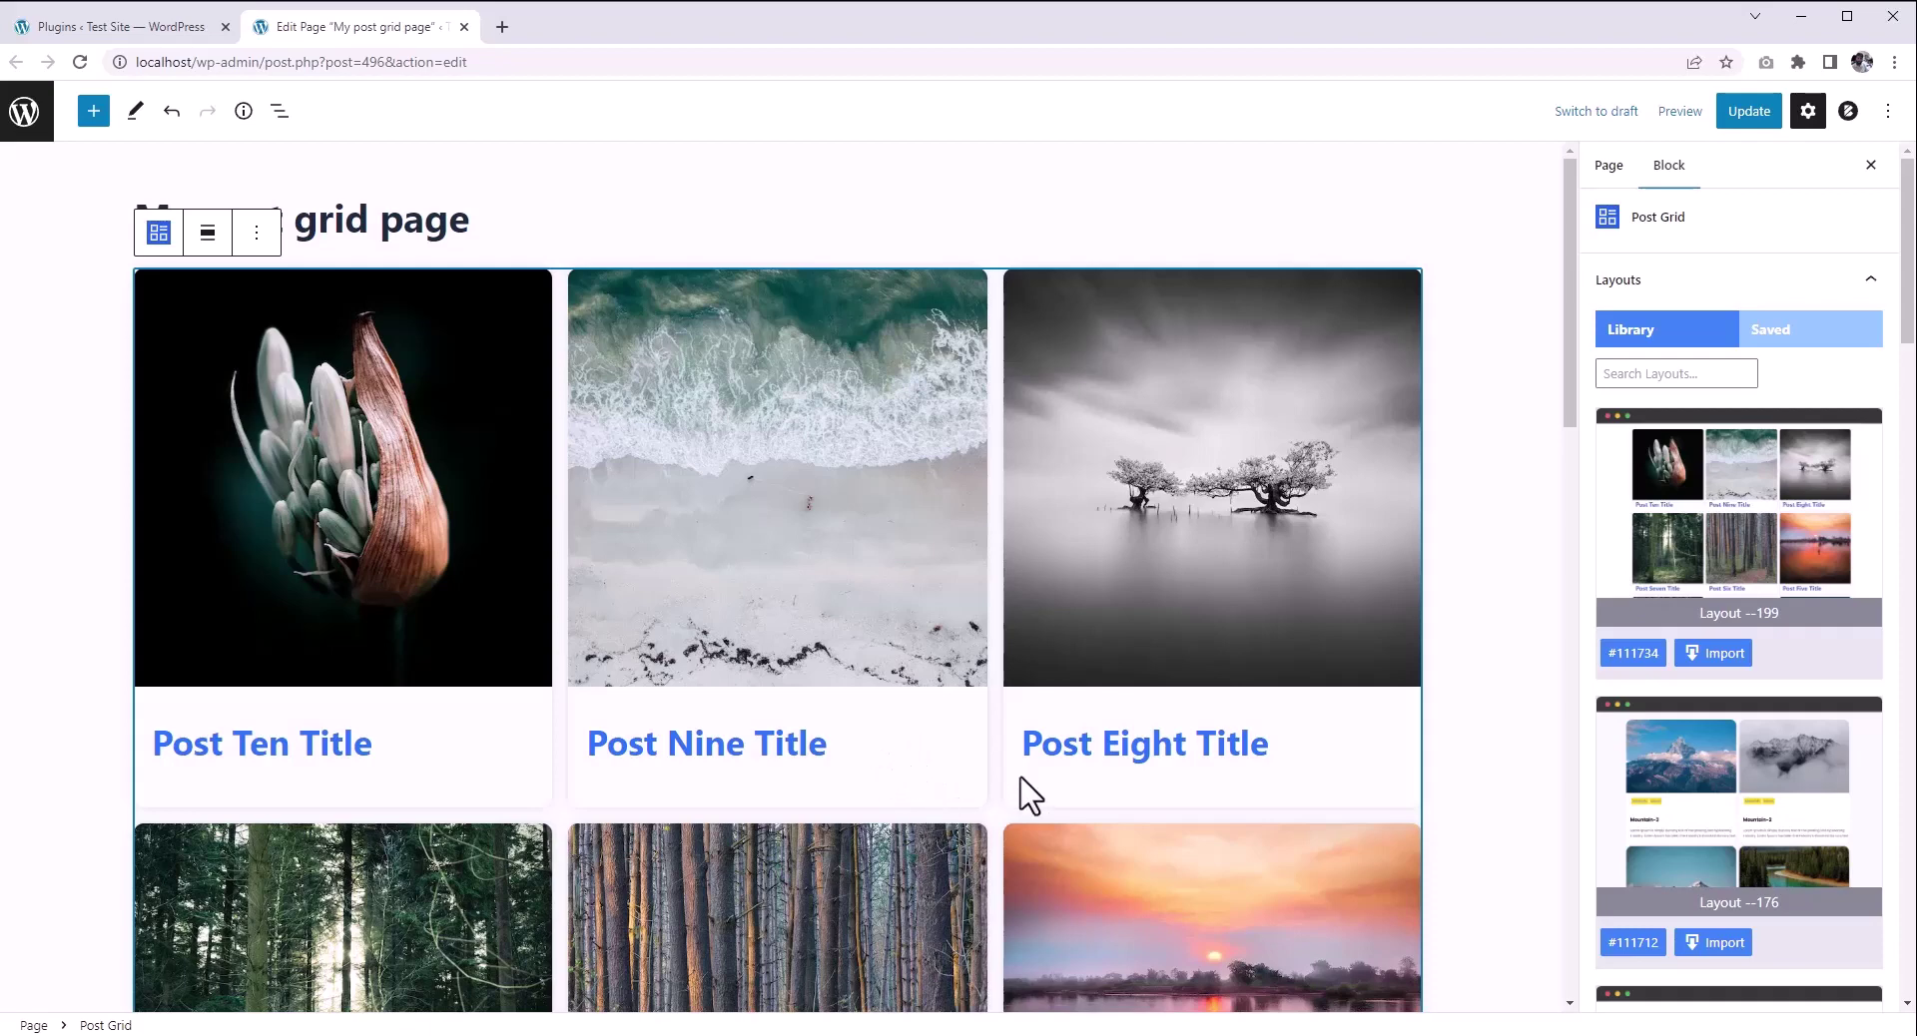
click(1681, 501)
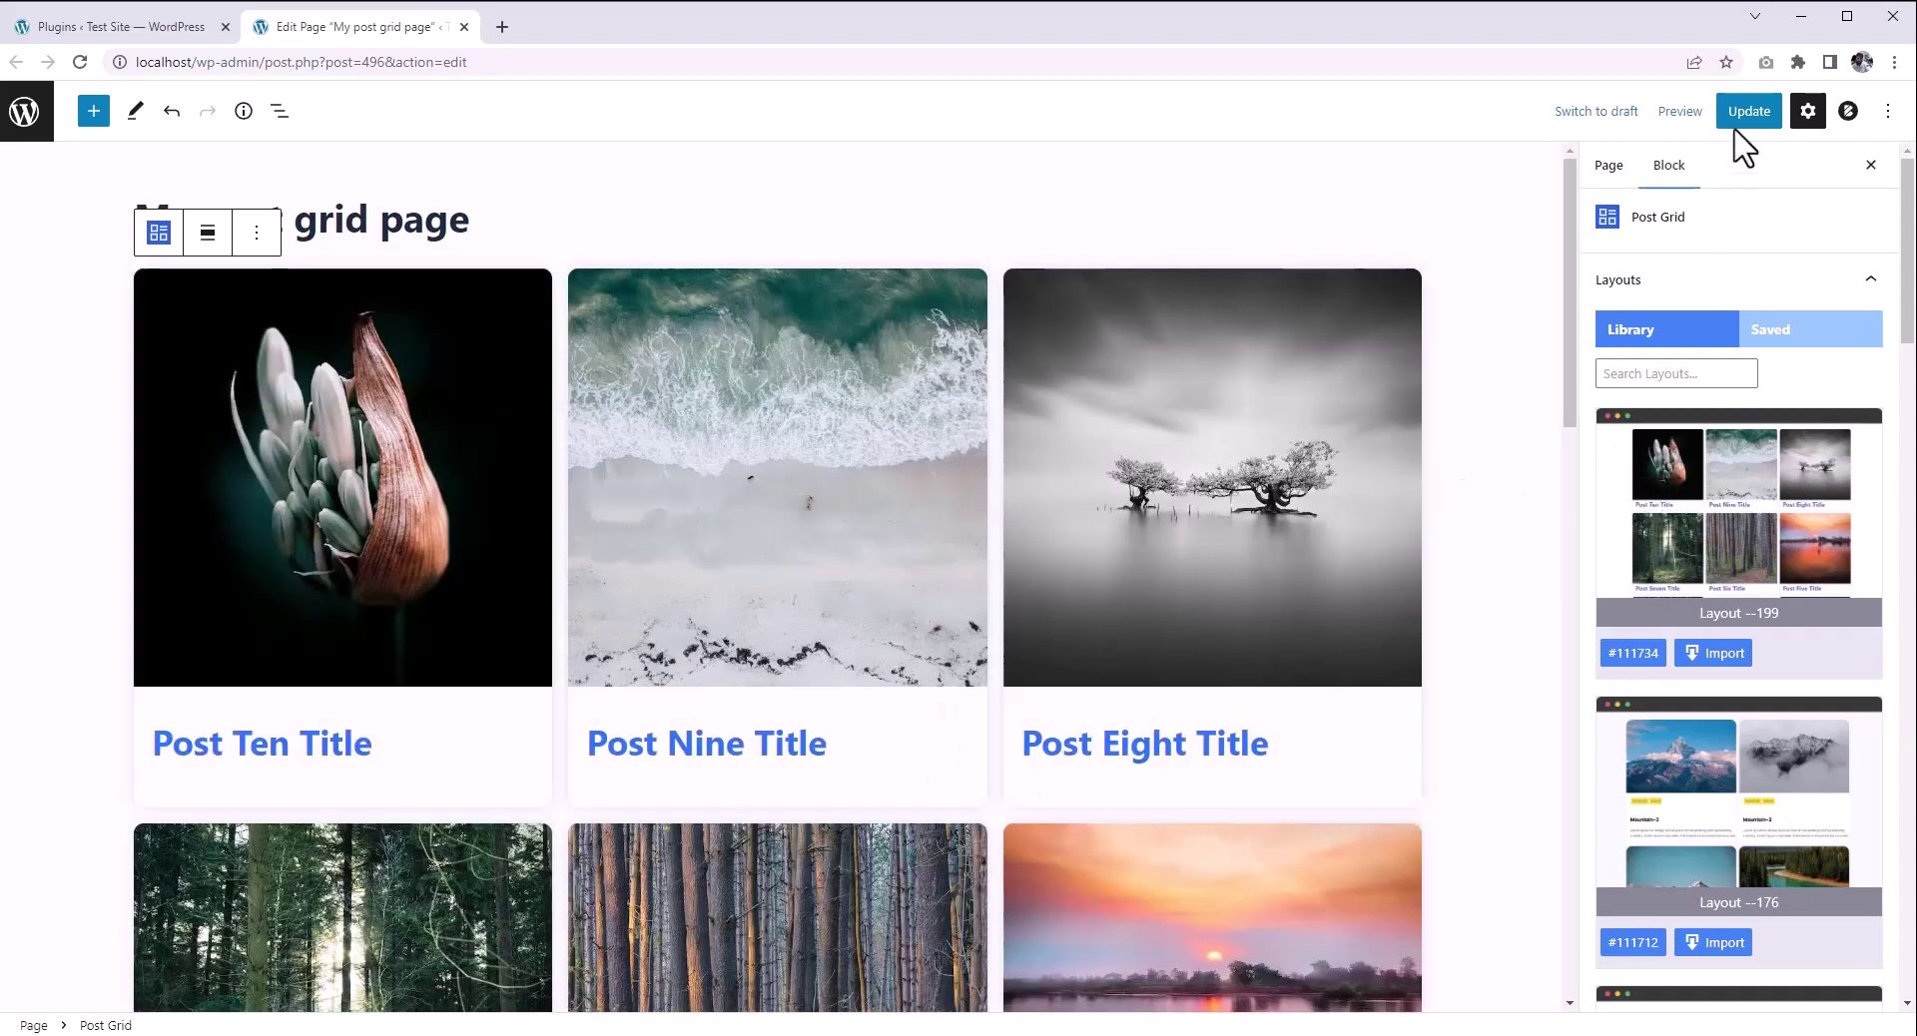
Step: Update the page and review the live post grid in a new tab
click(1747, 112)
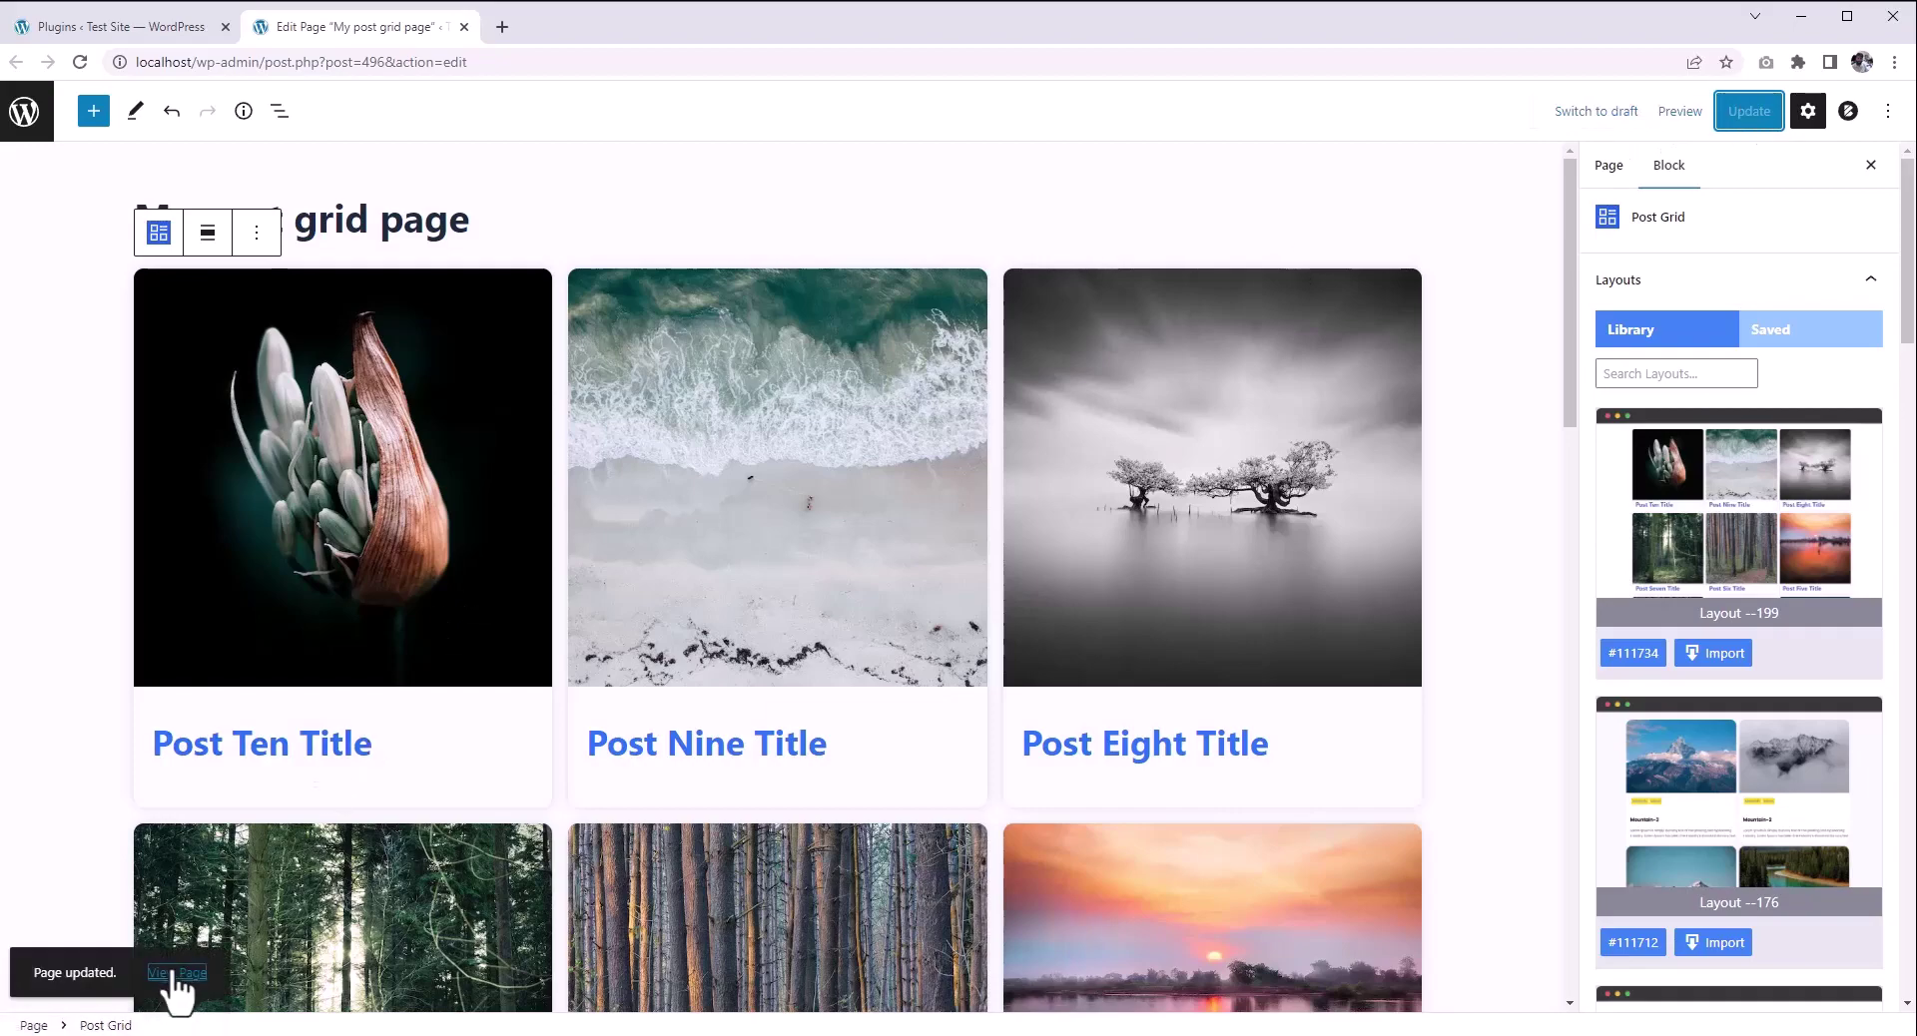
middle_click(177, 972)
click(579, 39)
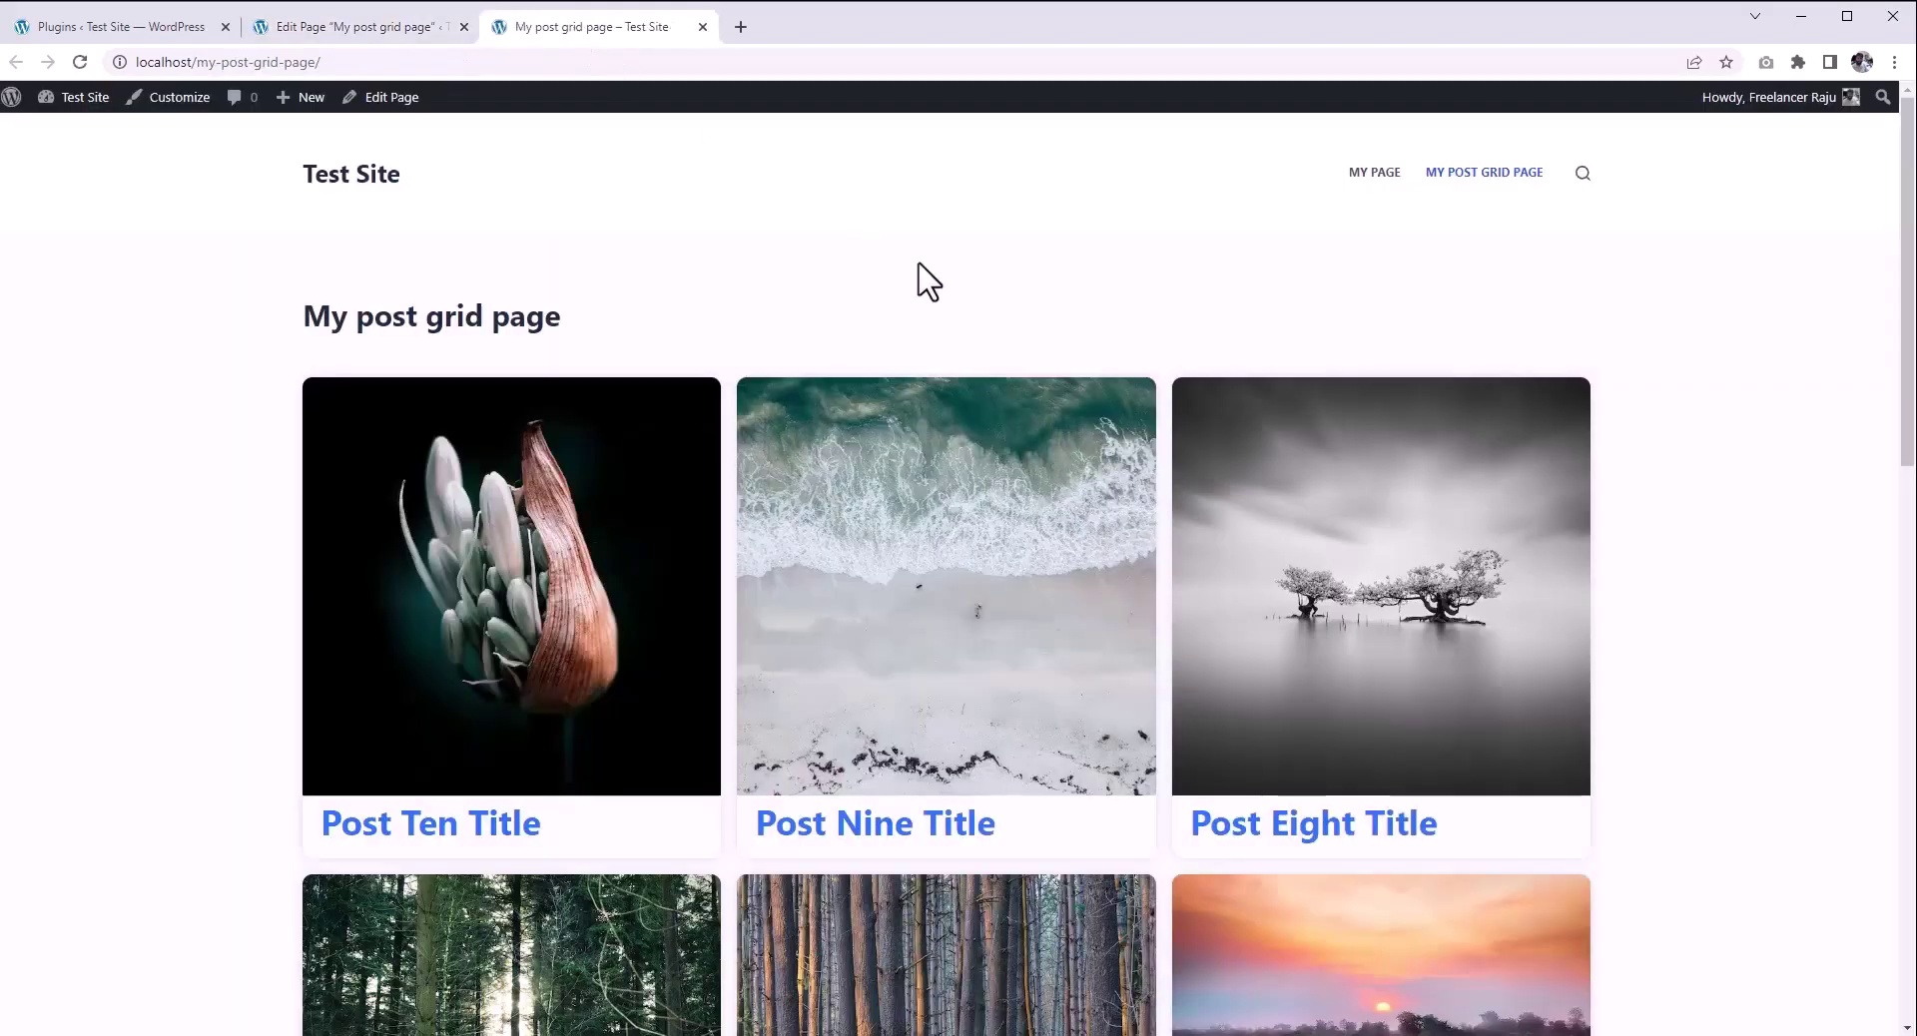
scroll(924, 680, down, 5)
scroll(1360, 763, up, 5)
drag(1036, 837, 761, 824)
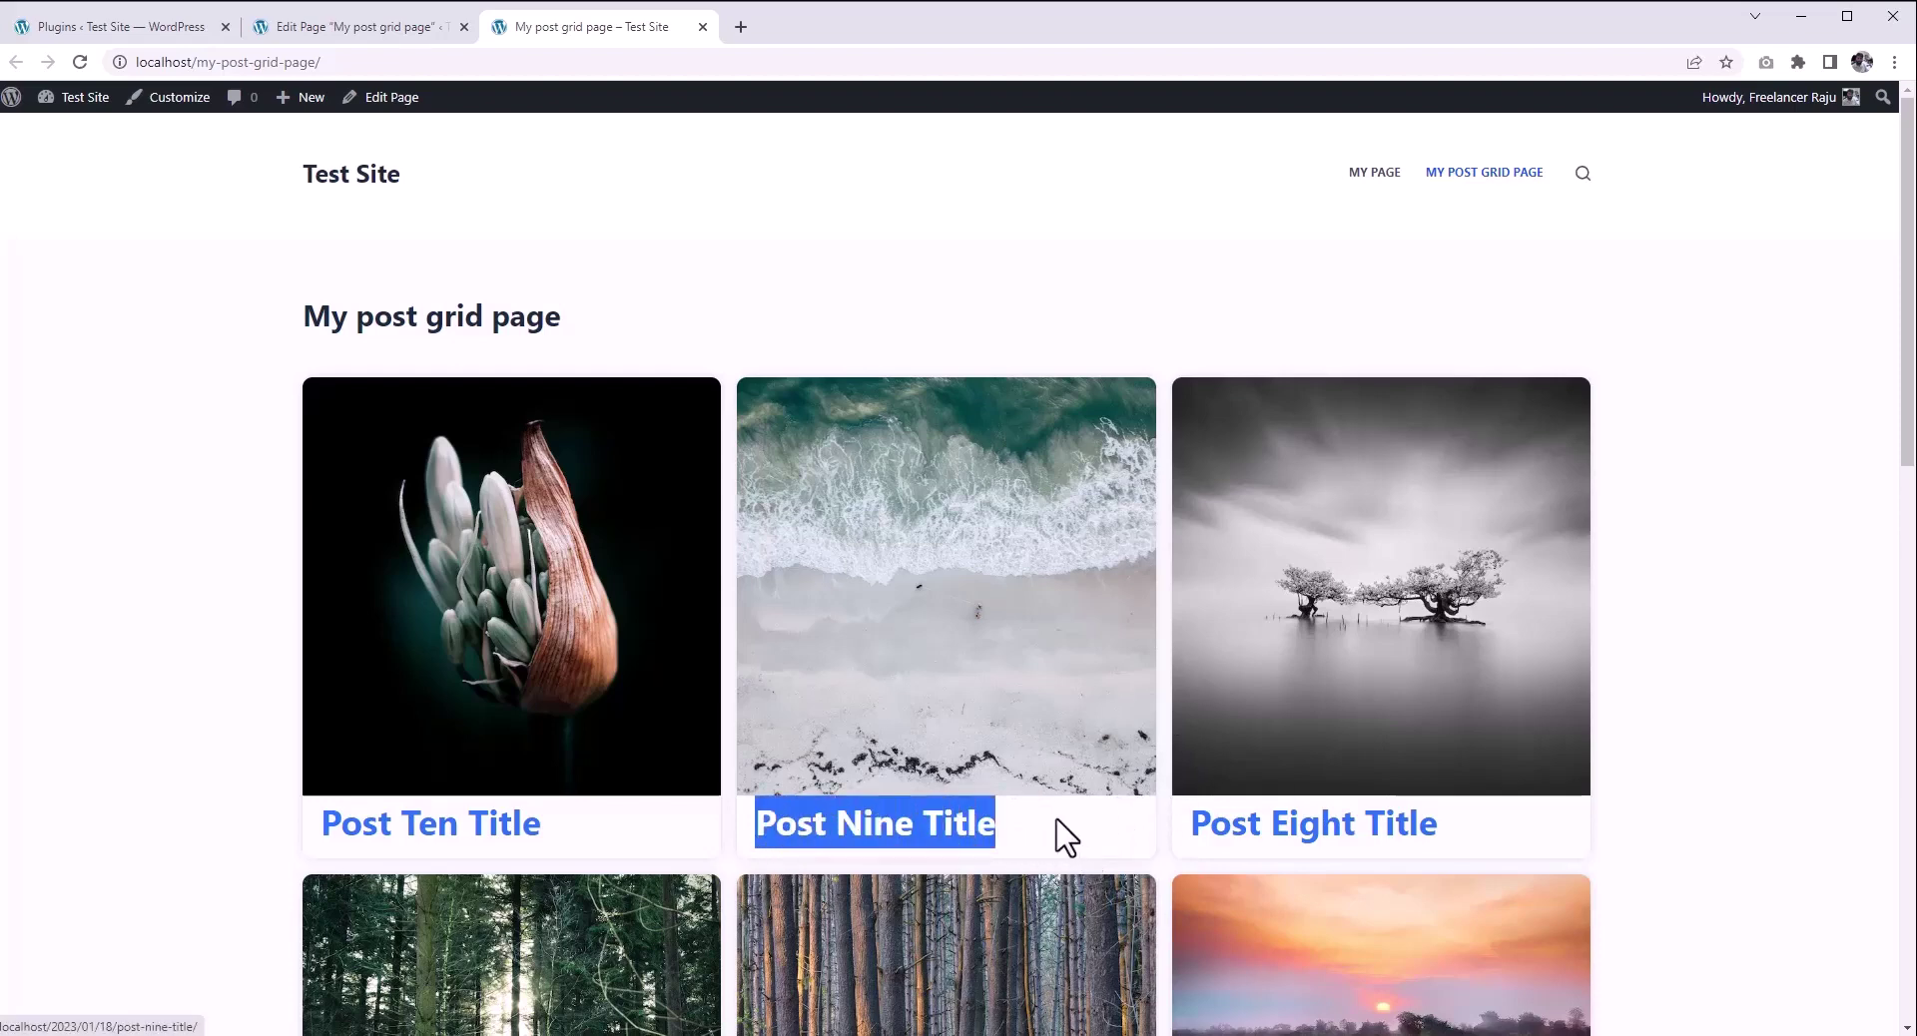
Step: Back in the page editor, import Layout --199 and edit it from Saved Templates
click(399, 27)
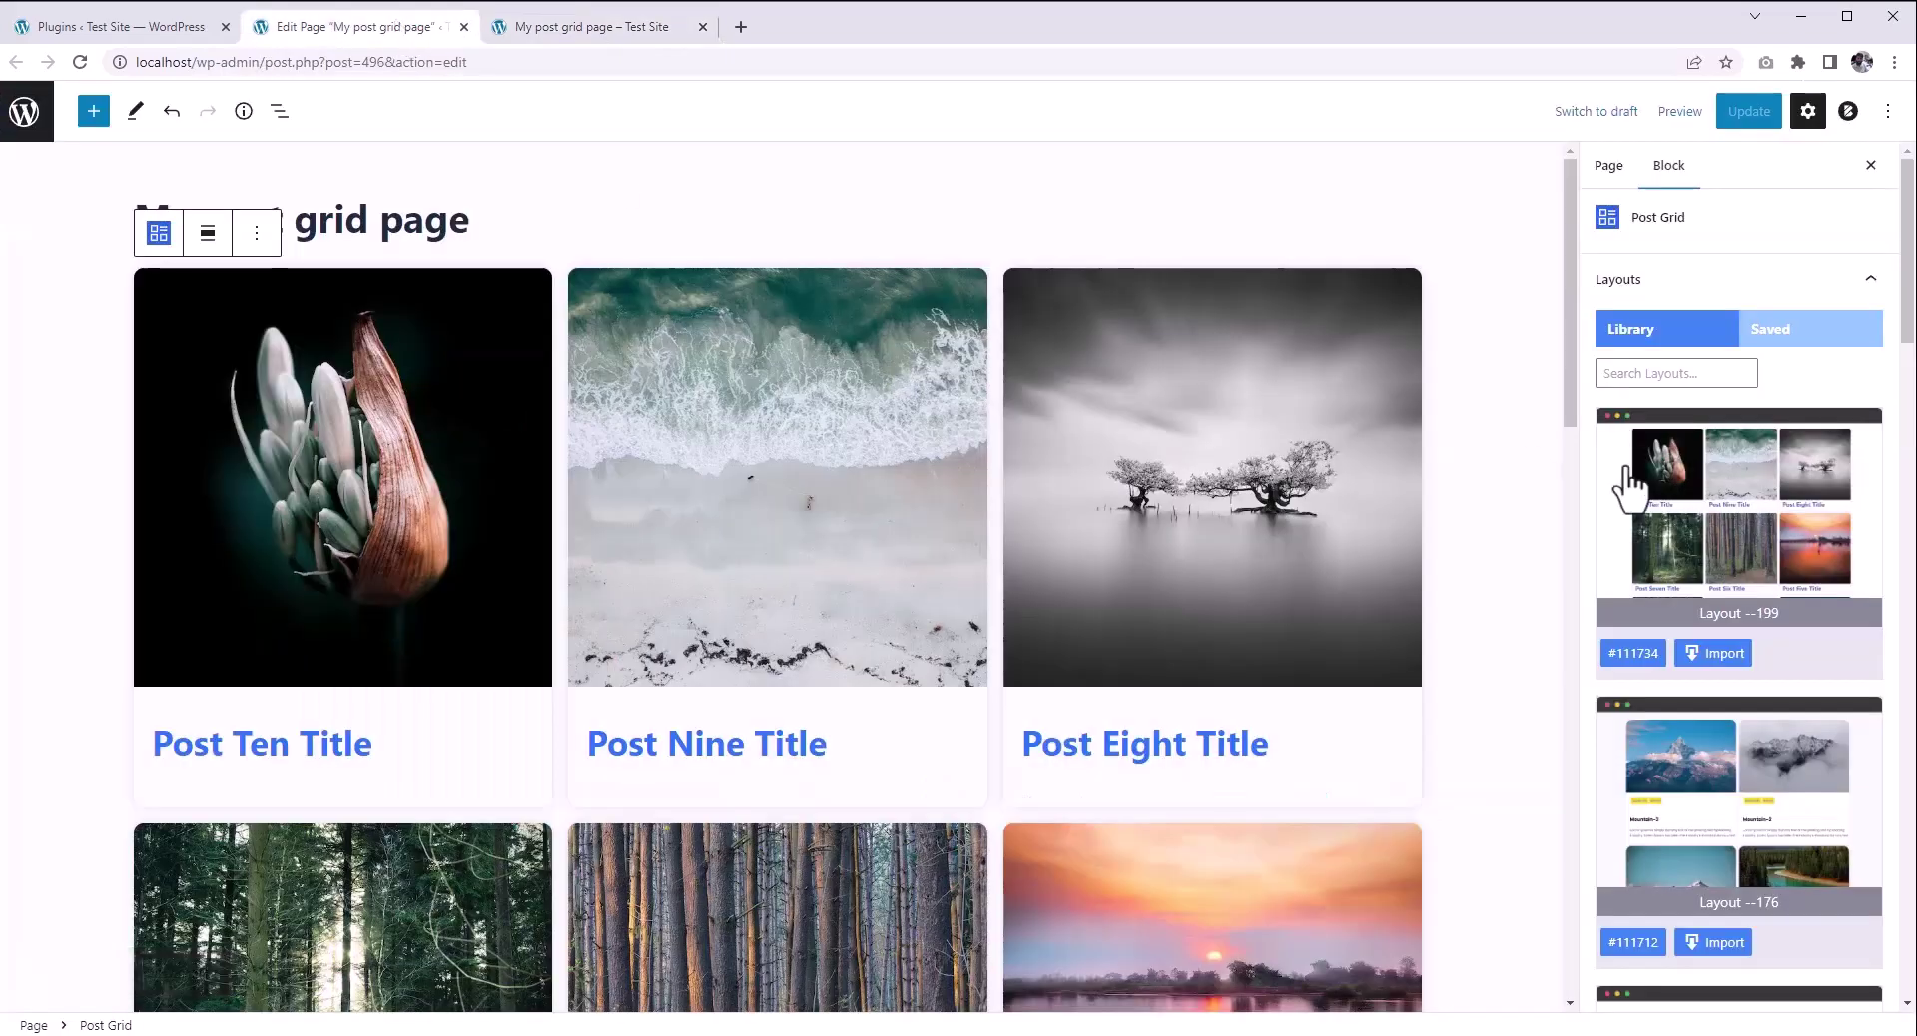
click(1718, 655)
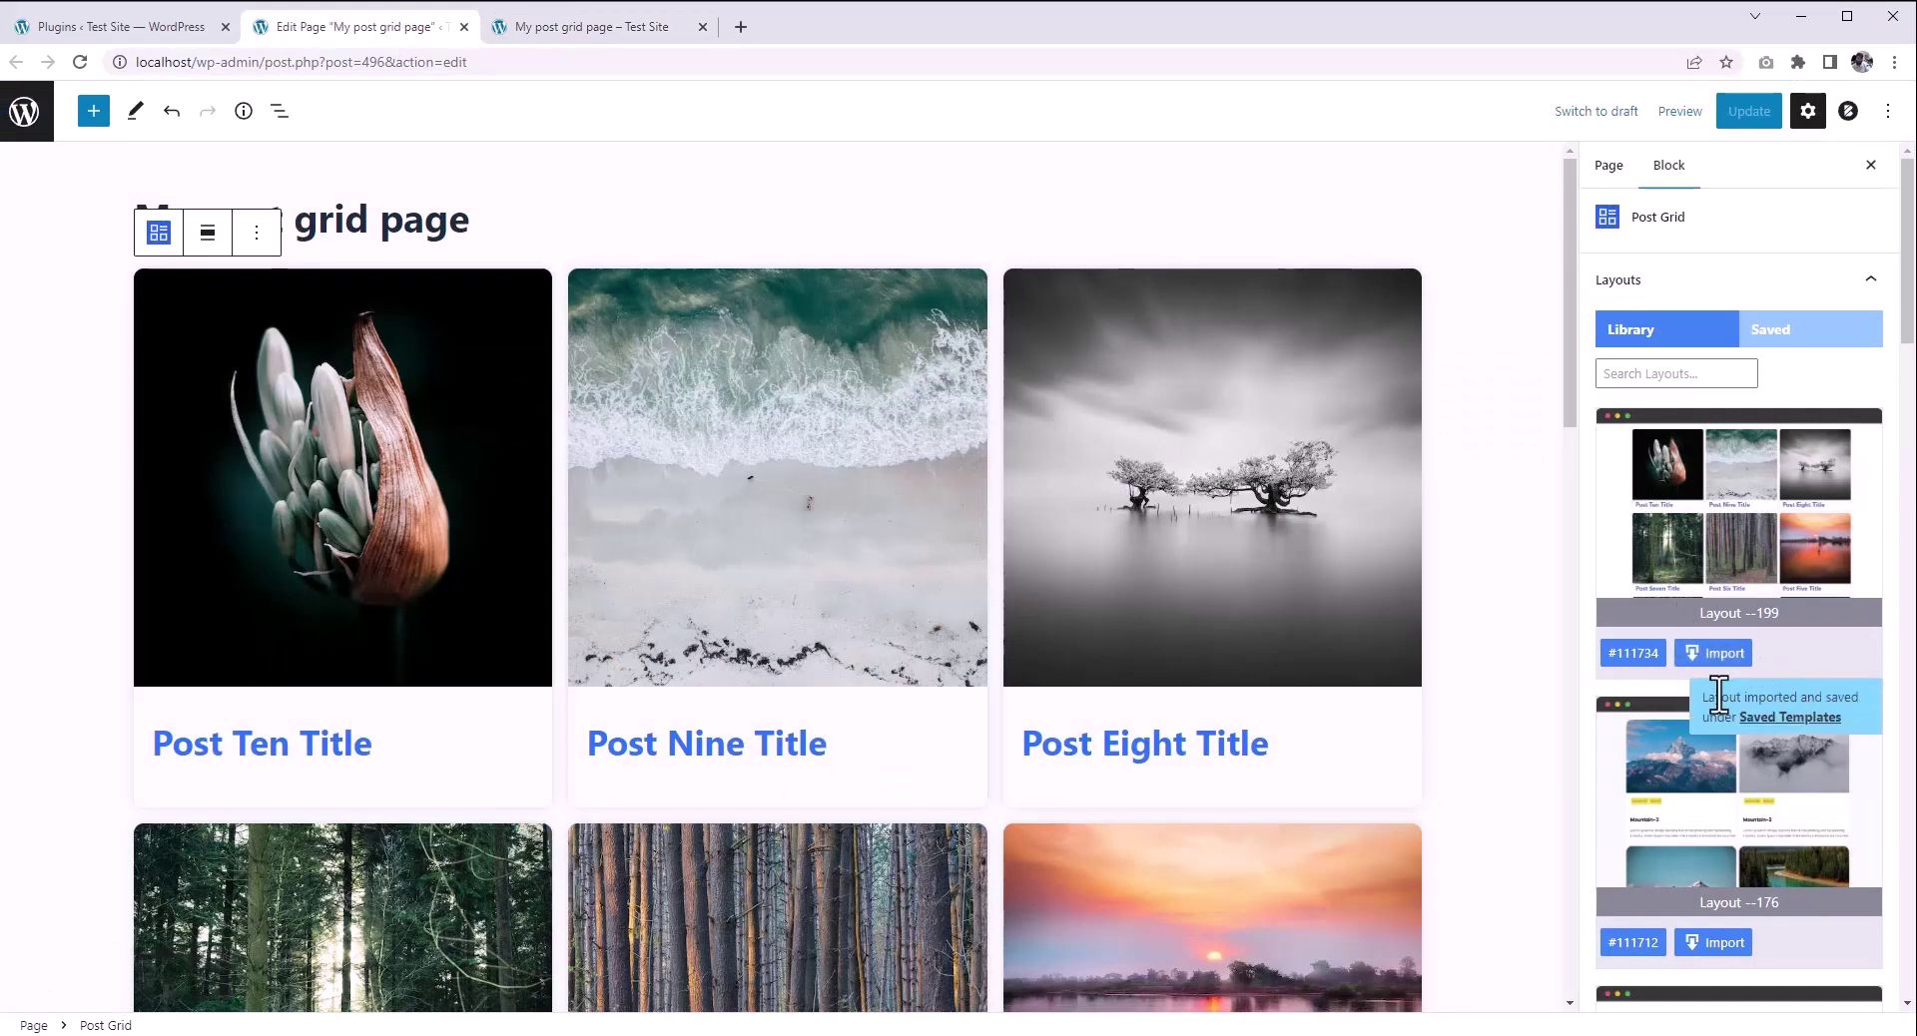
drag(1750, 697, 1822, 697)
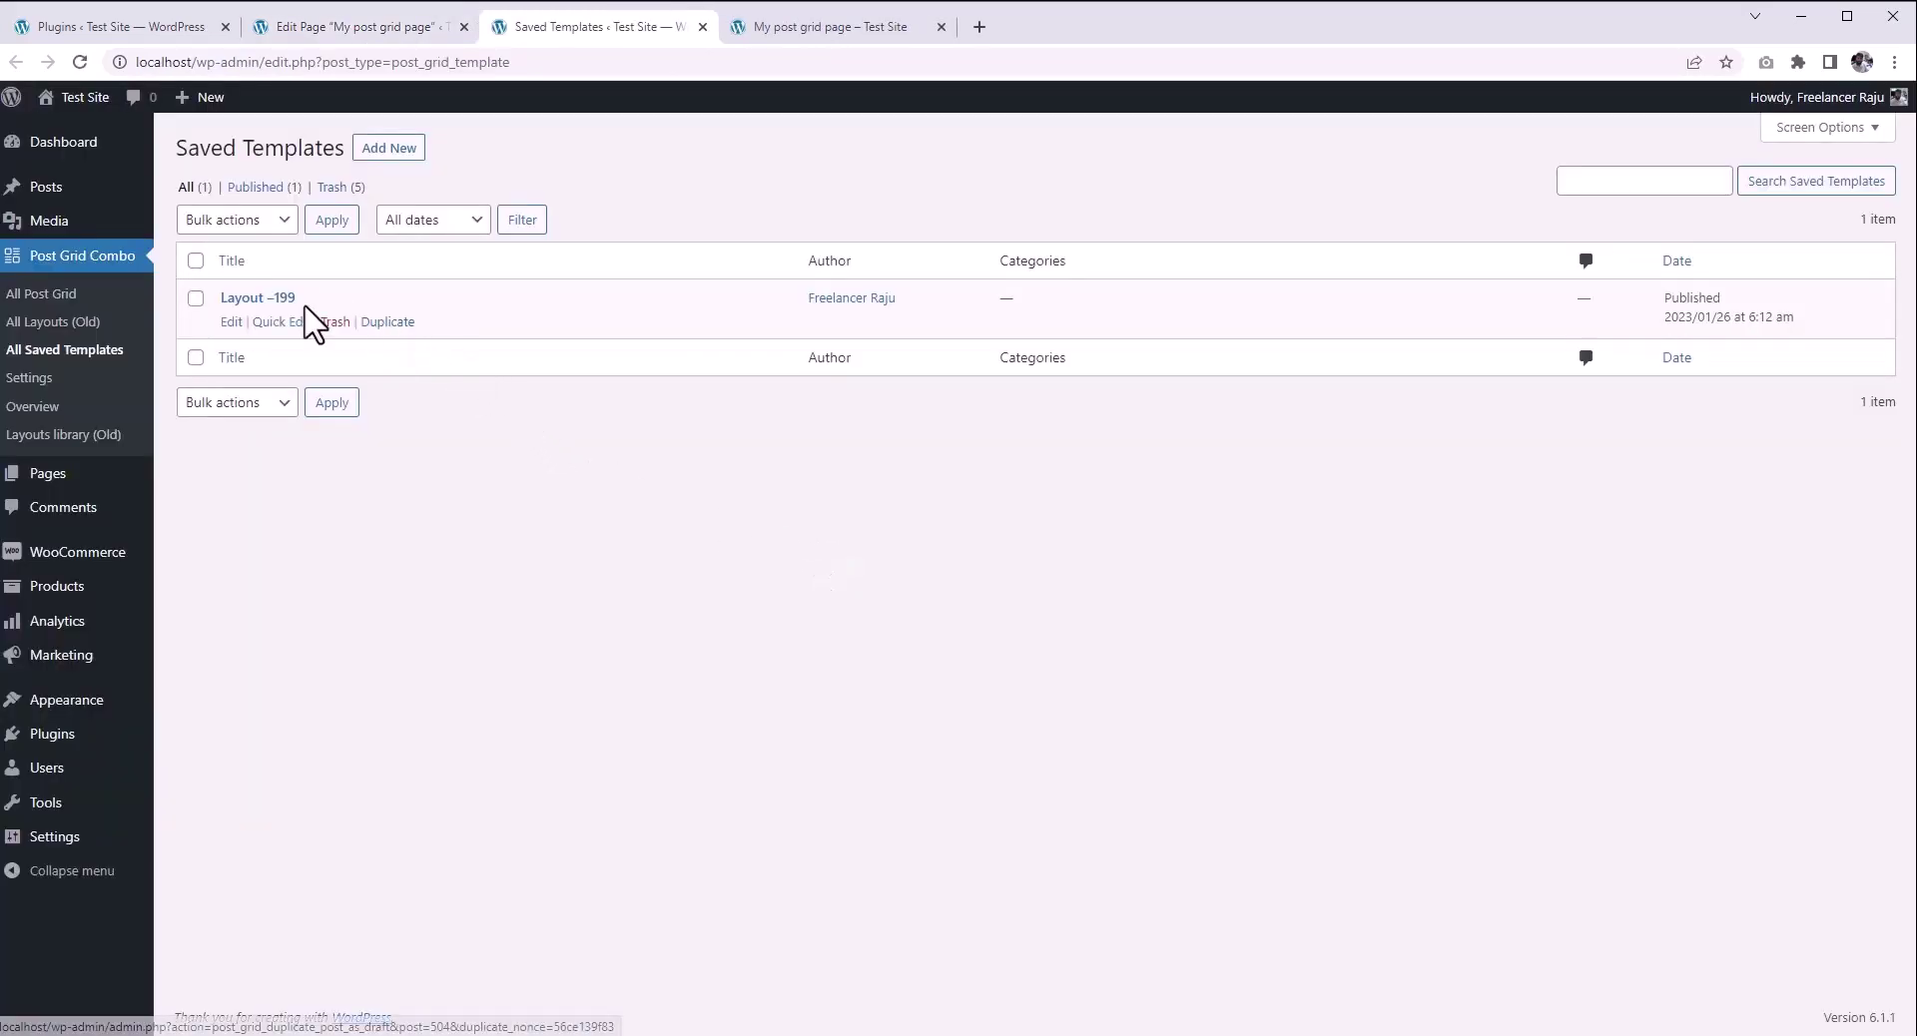
drag(347, 299, 208, 299)
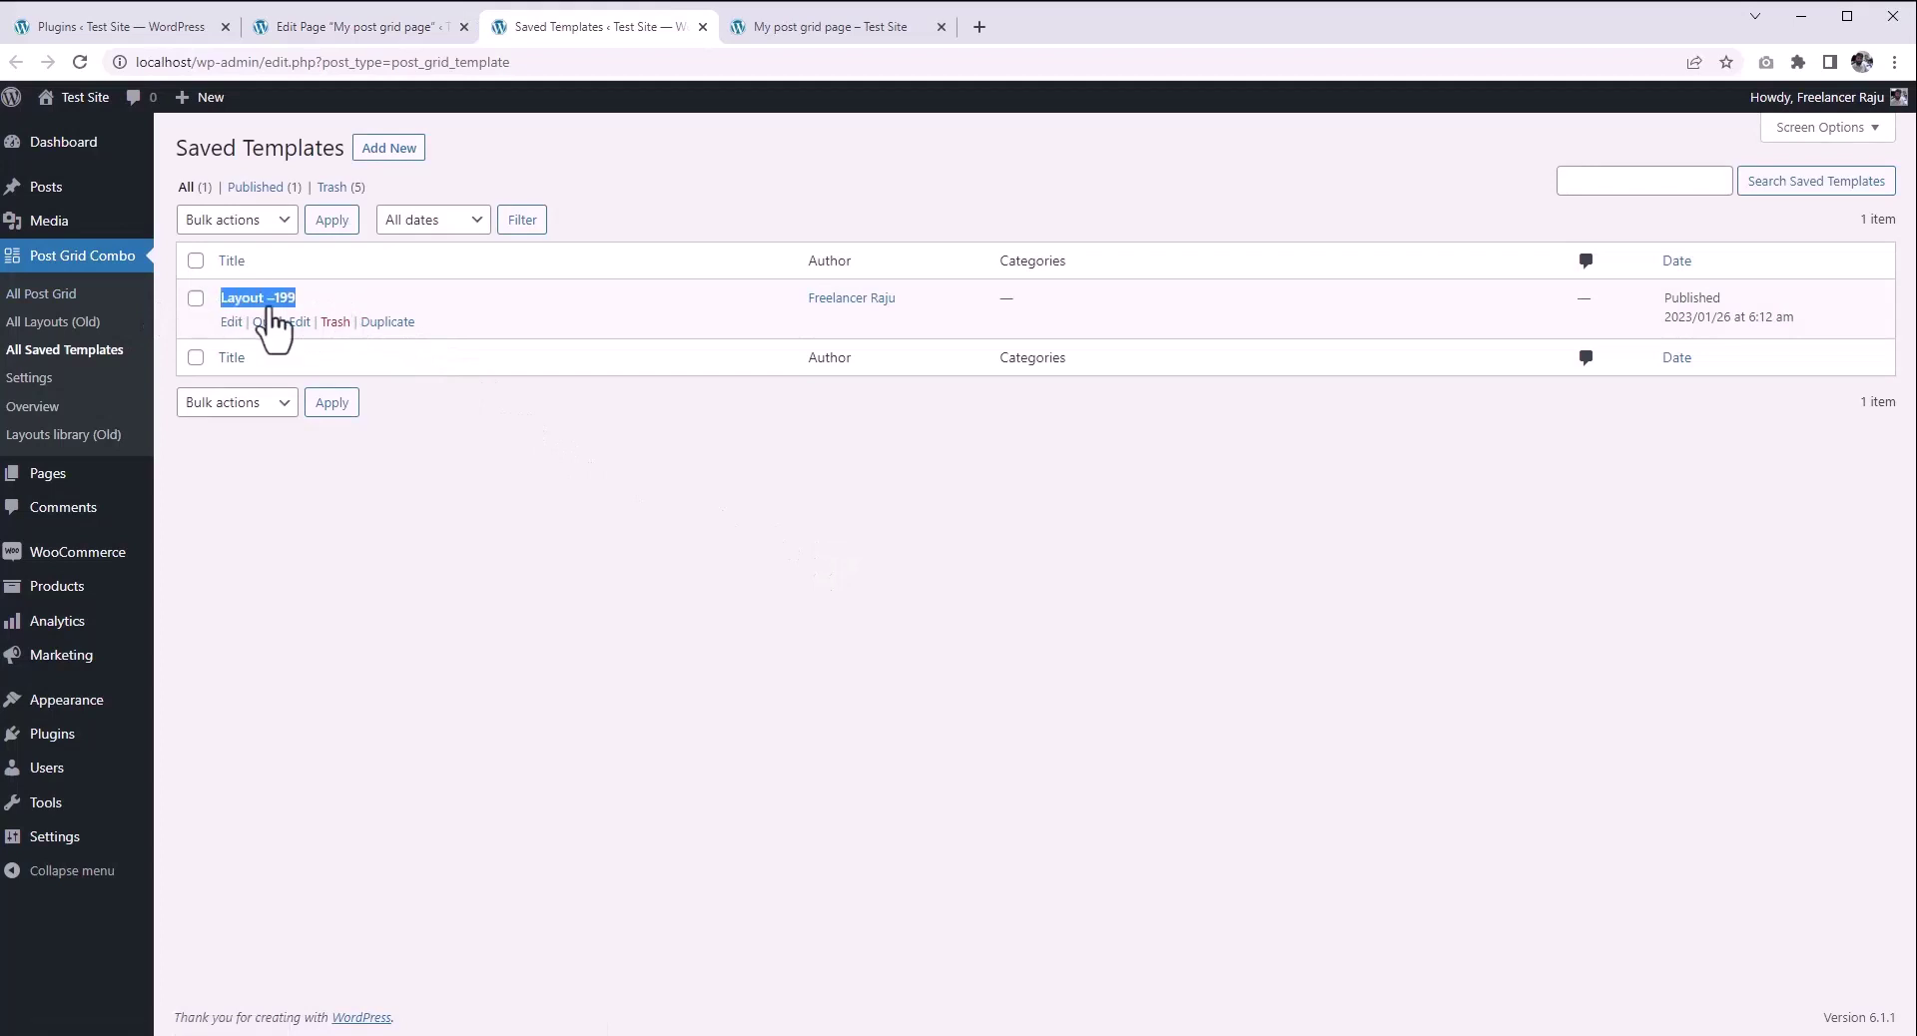
click(364, 304)
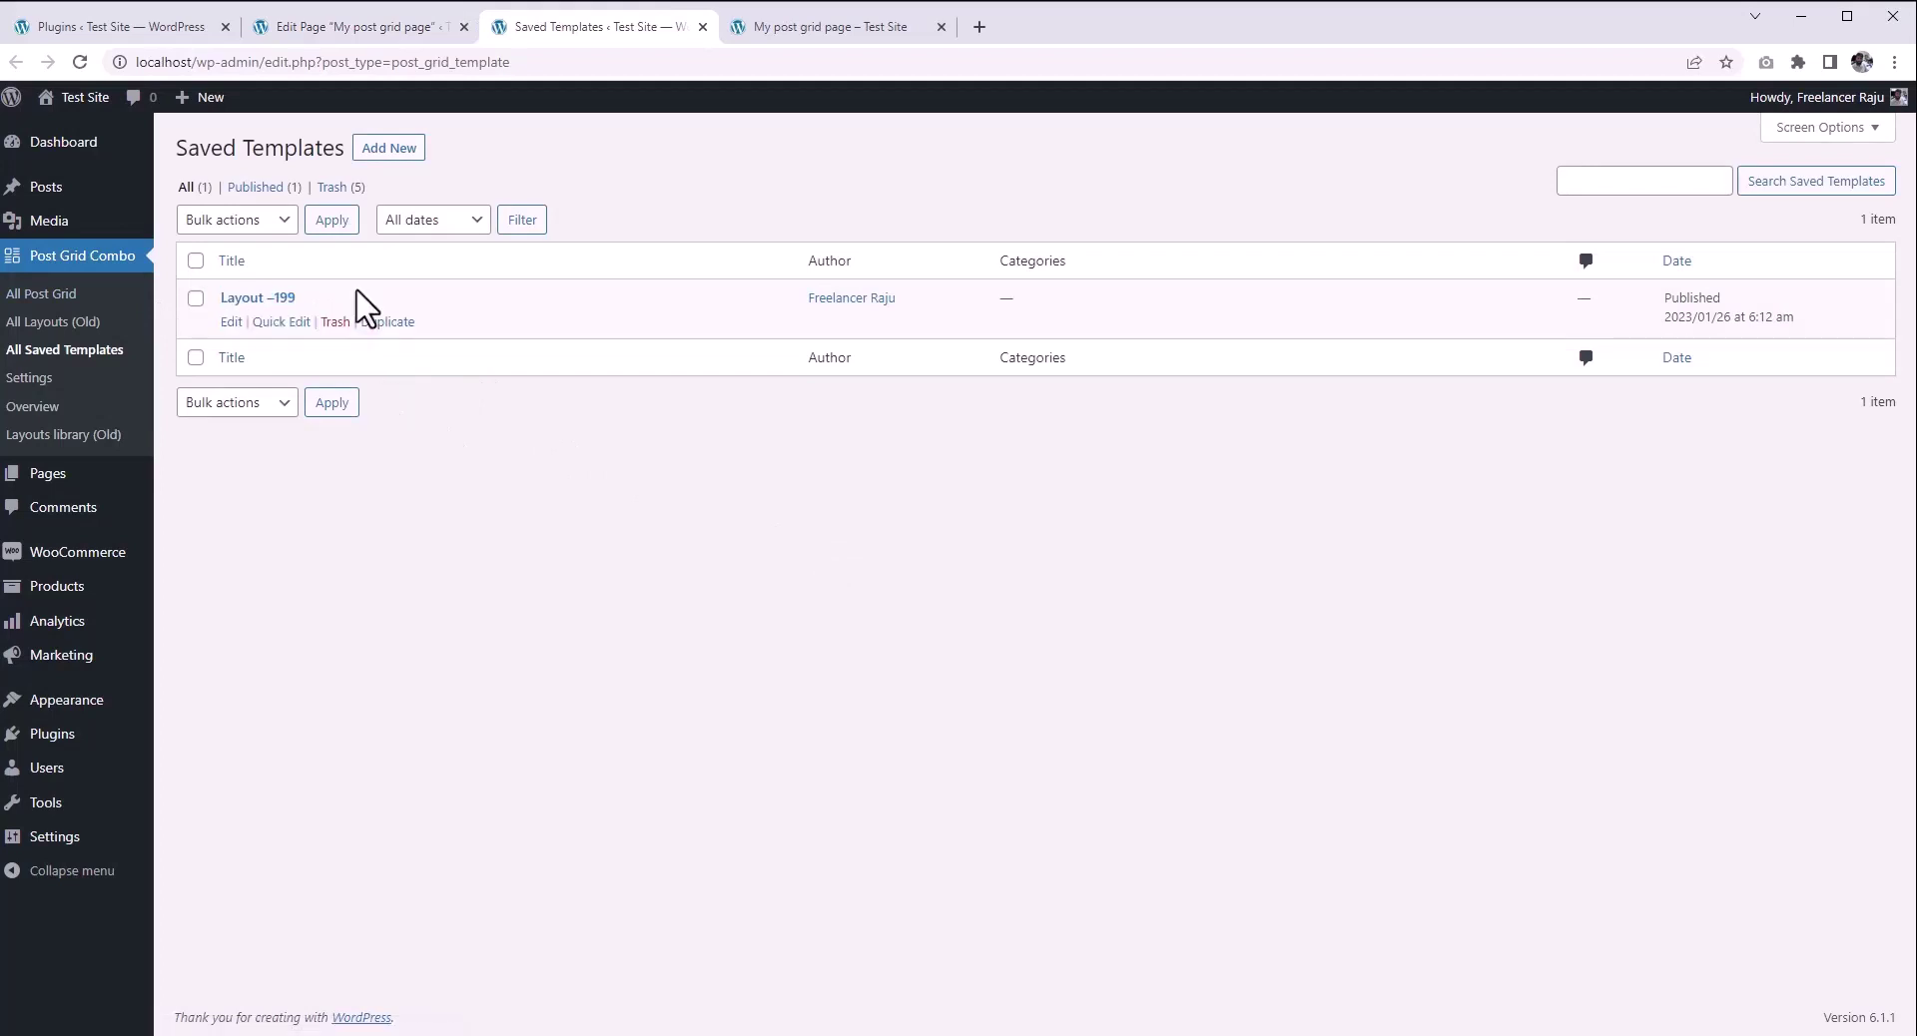
click(231, 322)
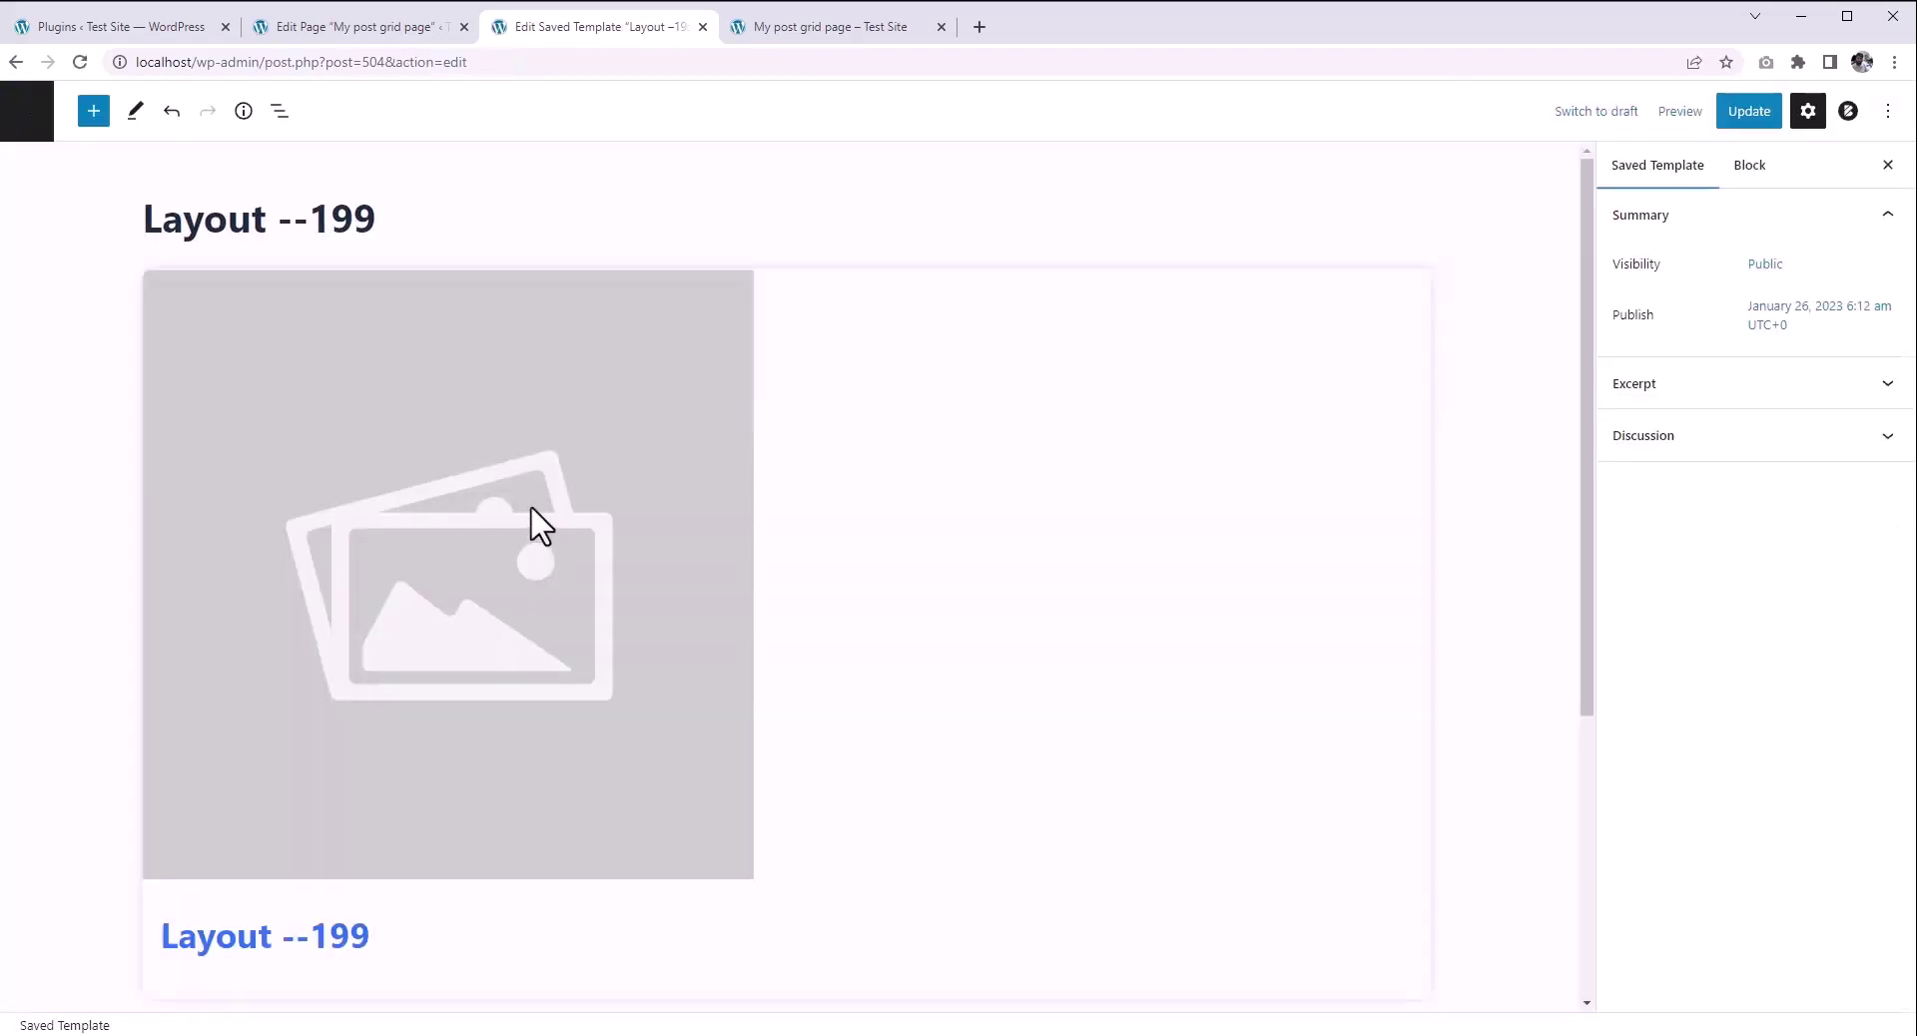
Step: Inspect the template's featured image and post title blocks
scroll(857, 390, down, 4)
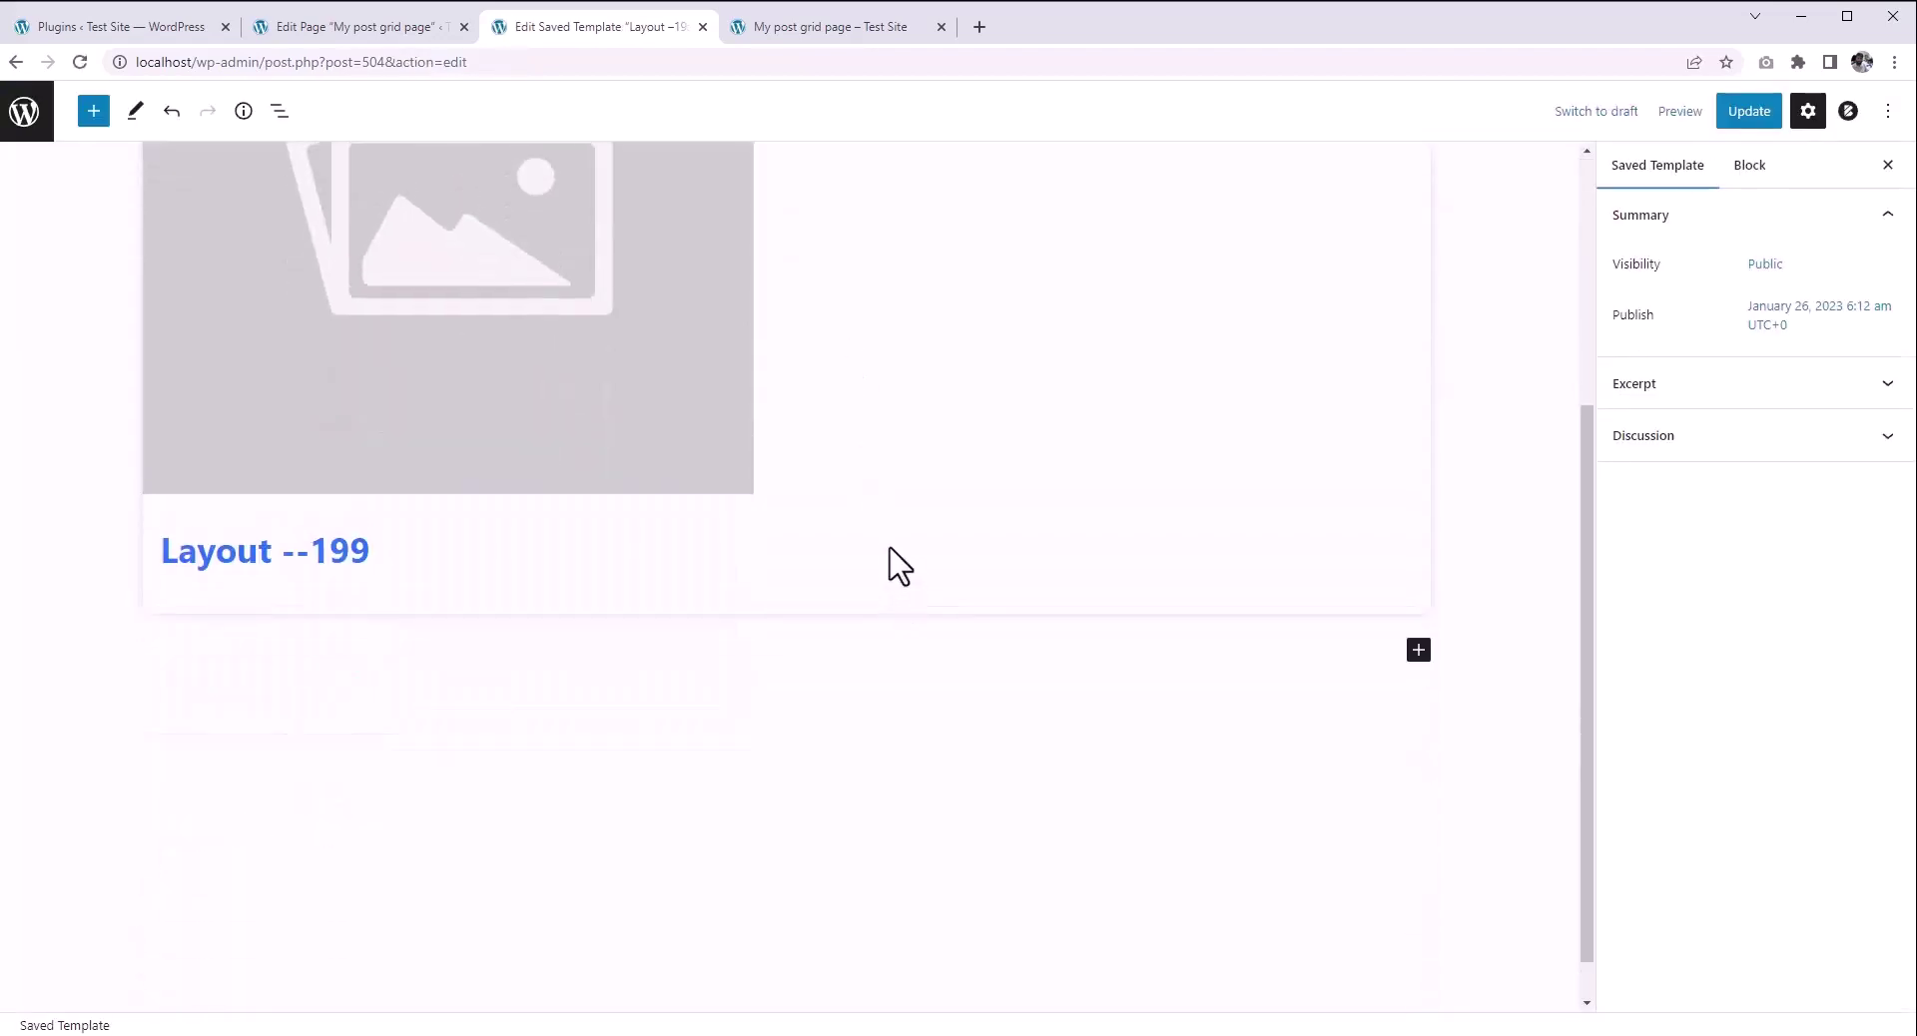
scroll(892, 549, up, 4)
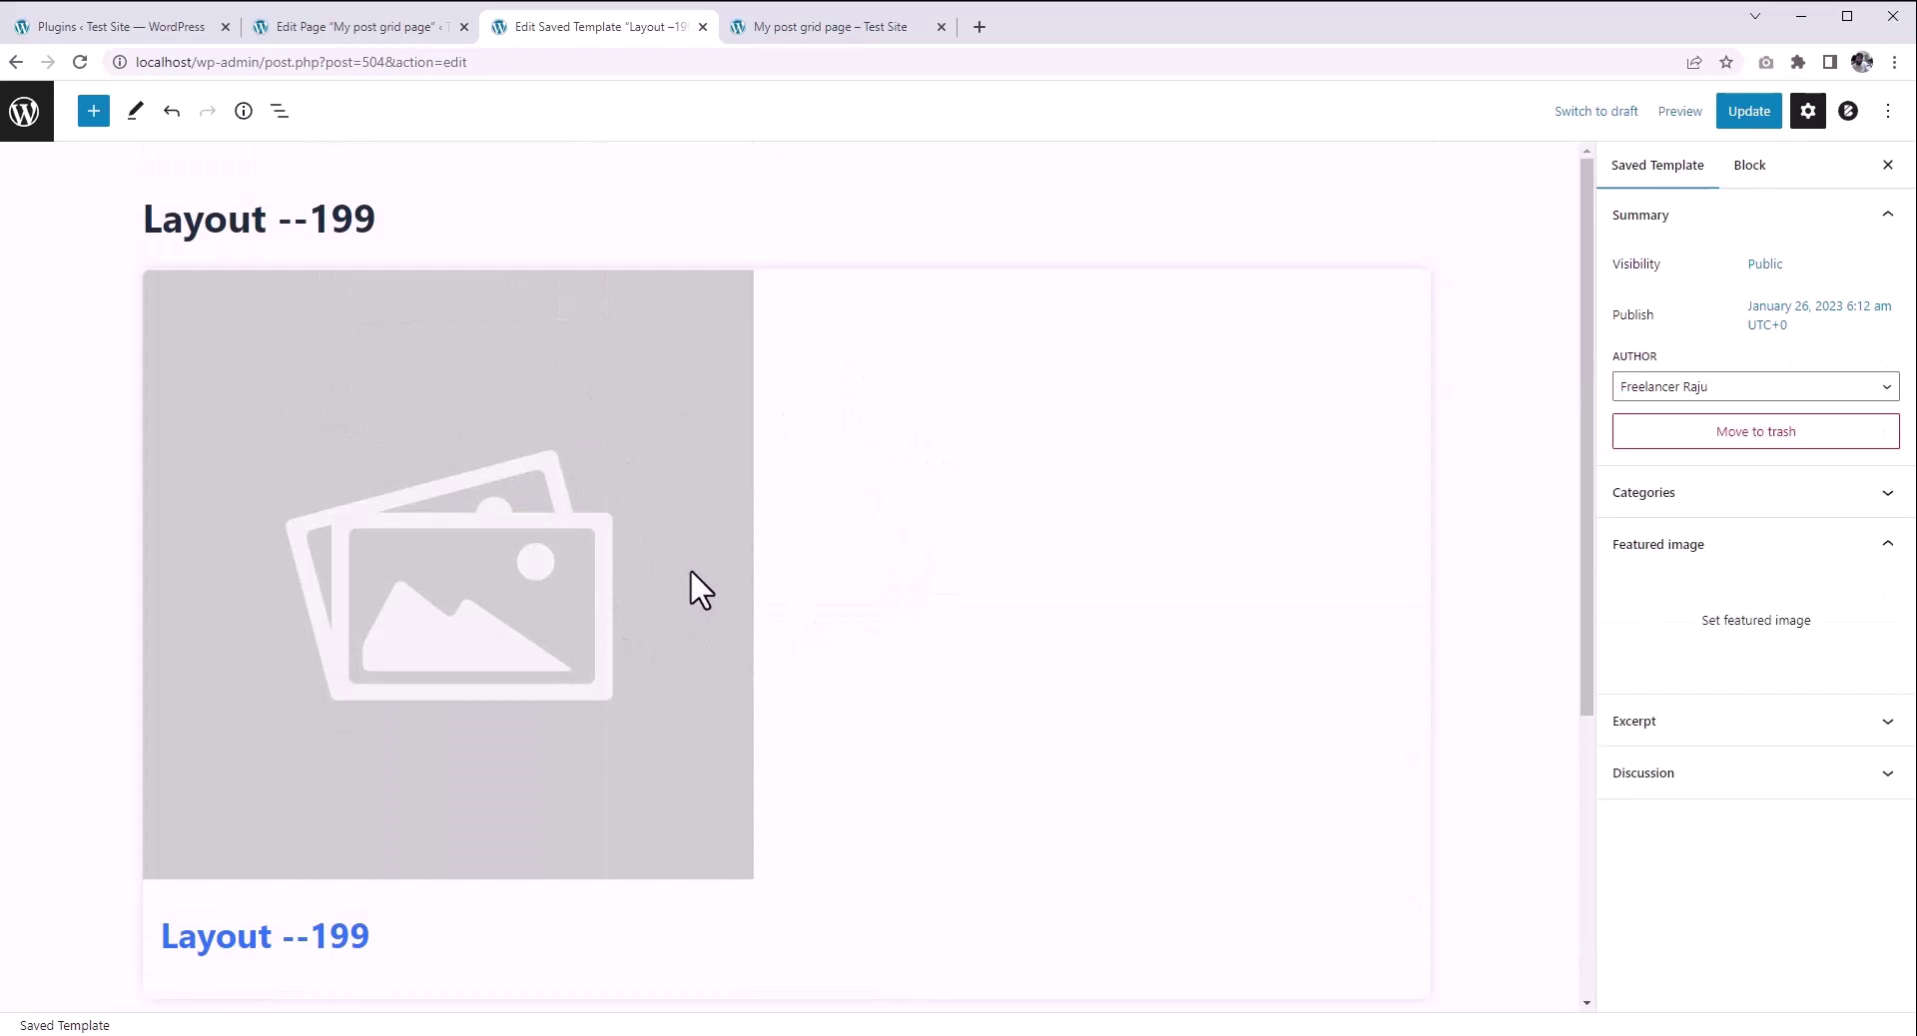
scroll(699, 589, down, 1)
scroll(699, 589, up, 1)
scroll(691, 572, down, 2)
scroll(691, 573, up, 2)
click(857, 513)
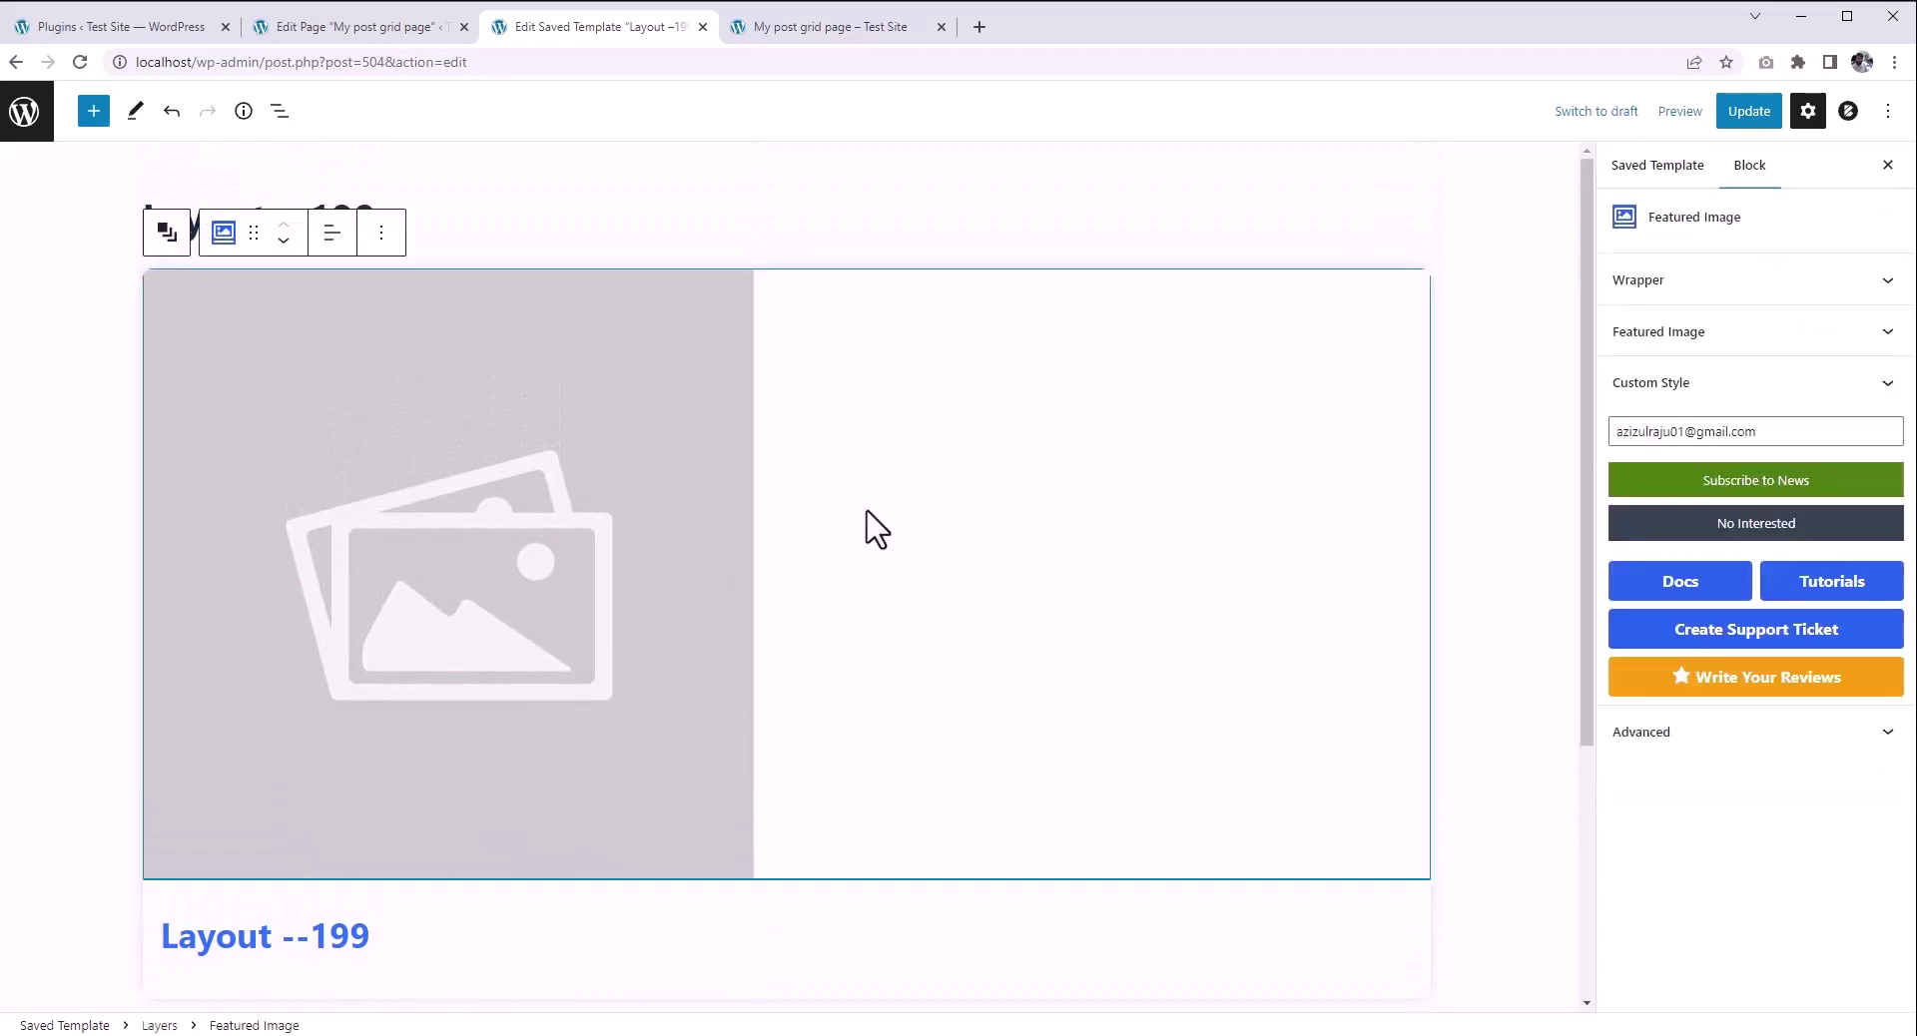
scroll(606, 640, down, 3)
click(606, 640)
scroll(639, 649, up, 2)
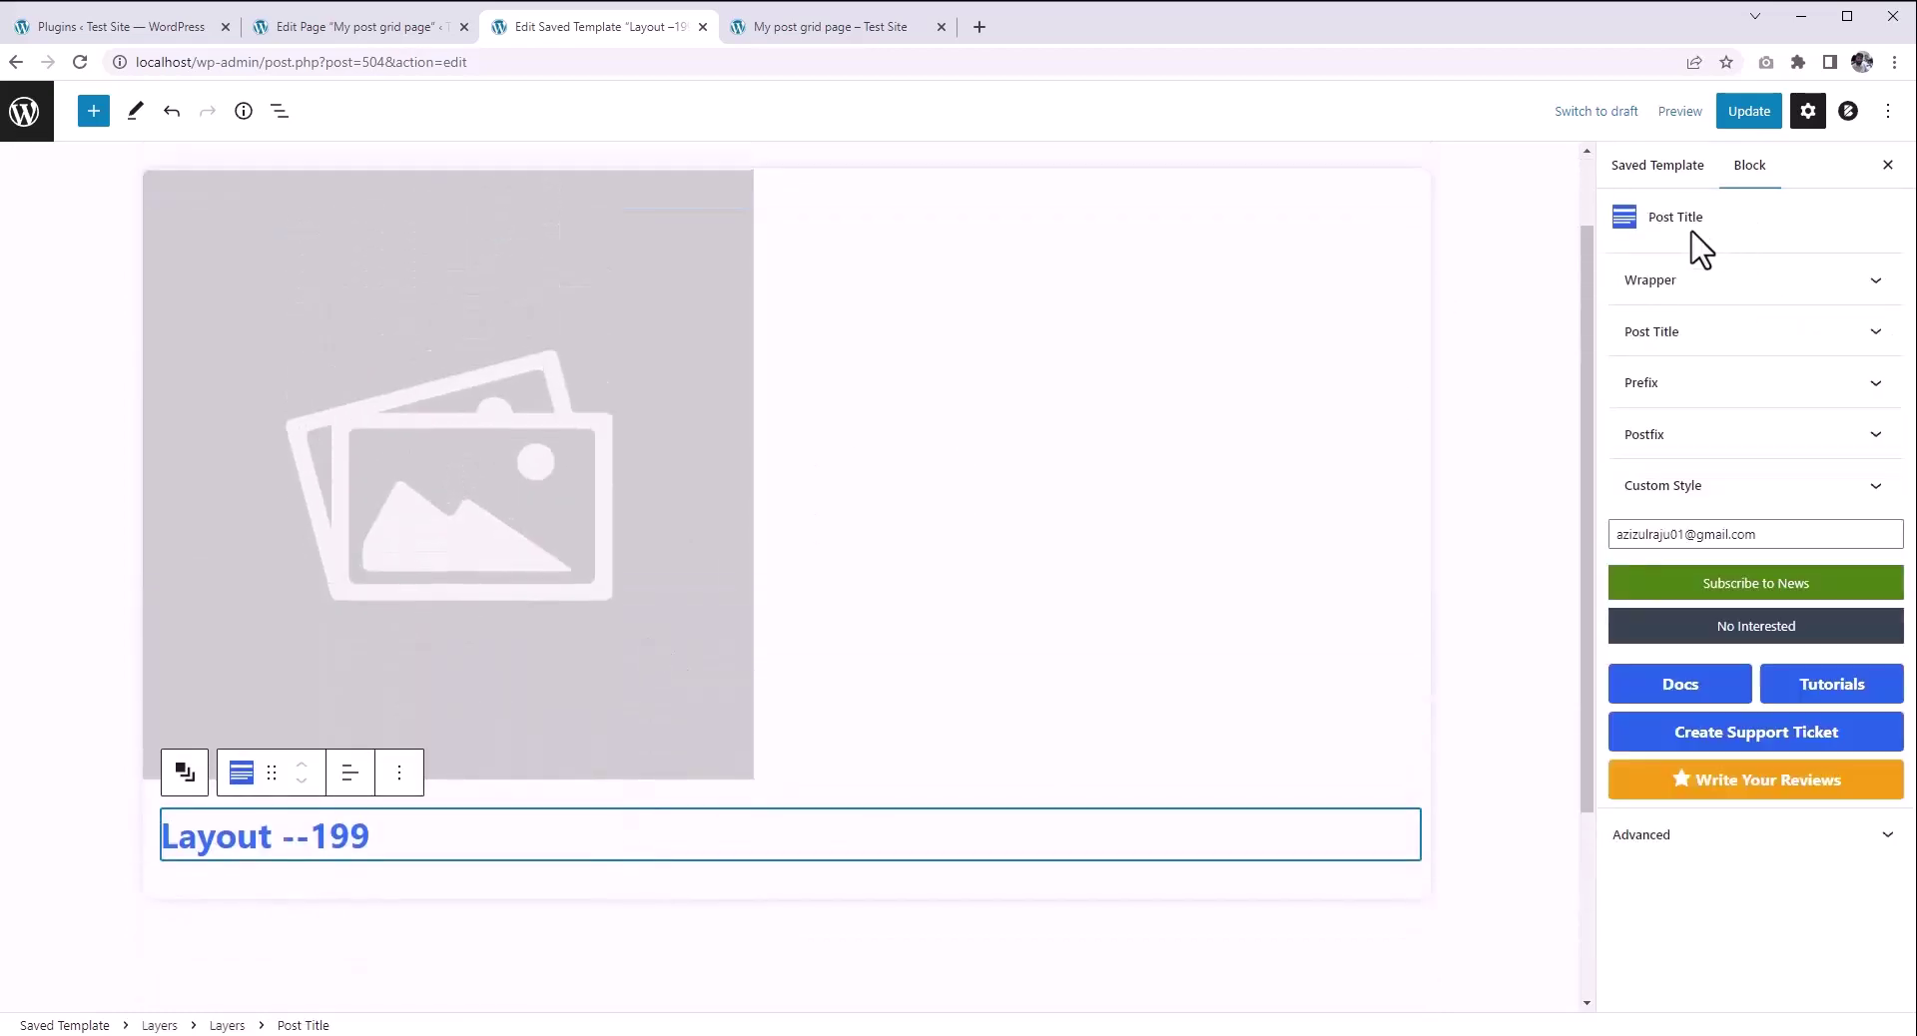
scroll(879, 729, up, 1)
click(834, 805)
click(664, 942)
scroll(809, 699, down, 2)
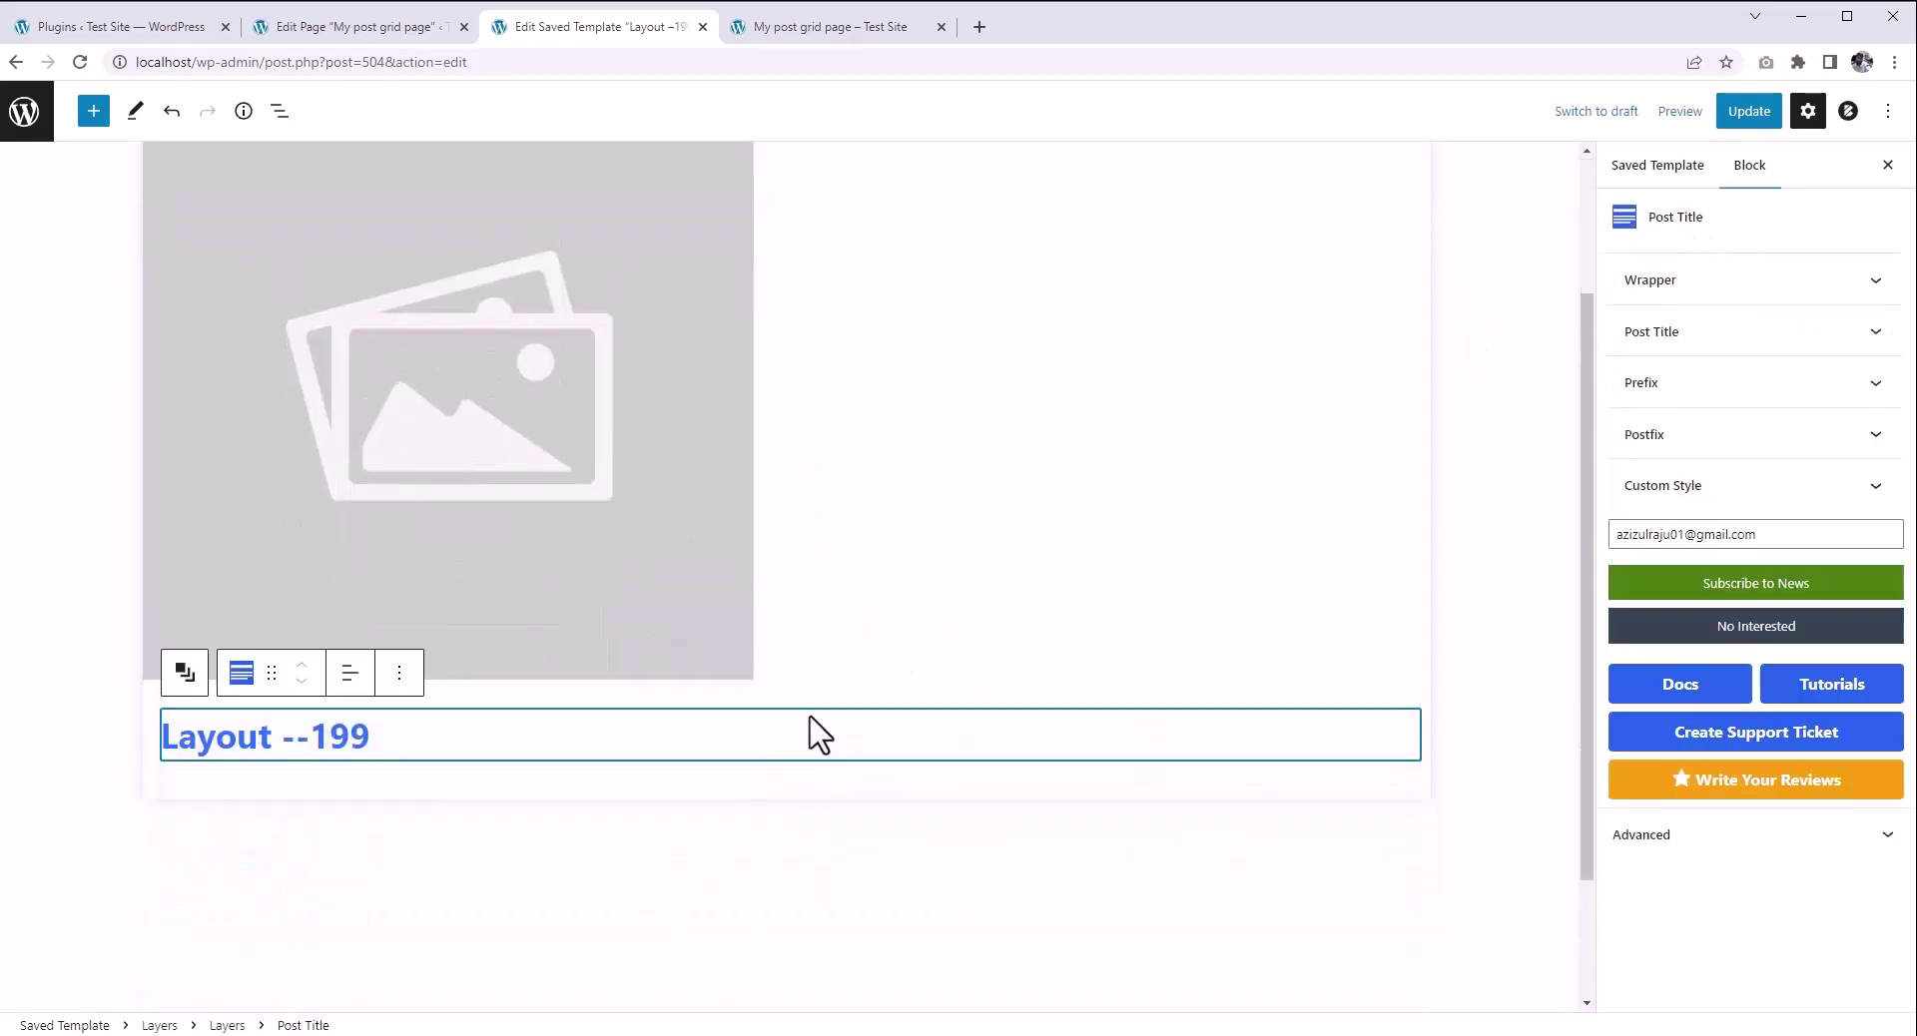
scroll(749, 787, up, 2)
Step: Rename the template to 'My layout with the red title'
click(393, 234)
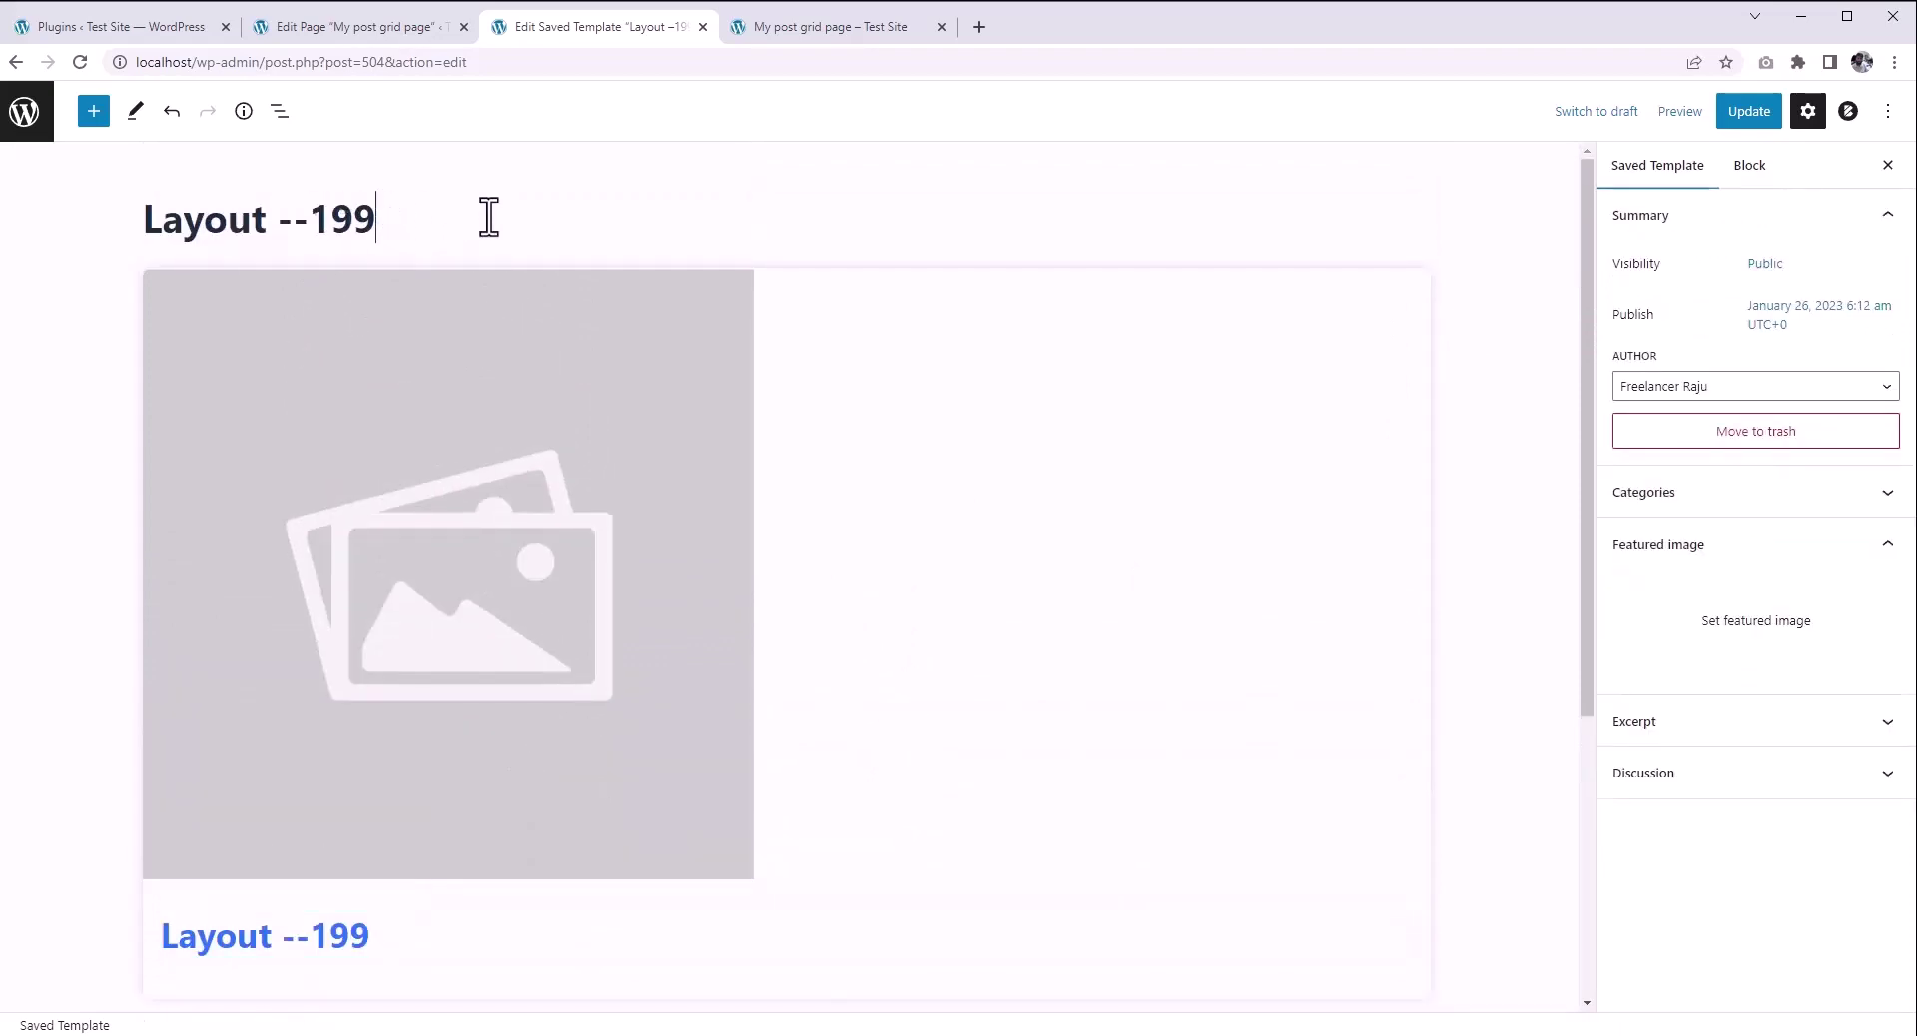
drag(453, 217, 150, 209)
text(My layout with the red title)
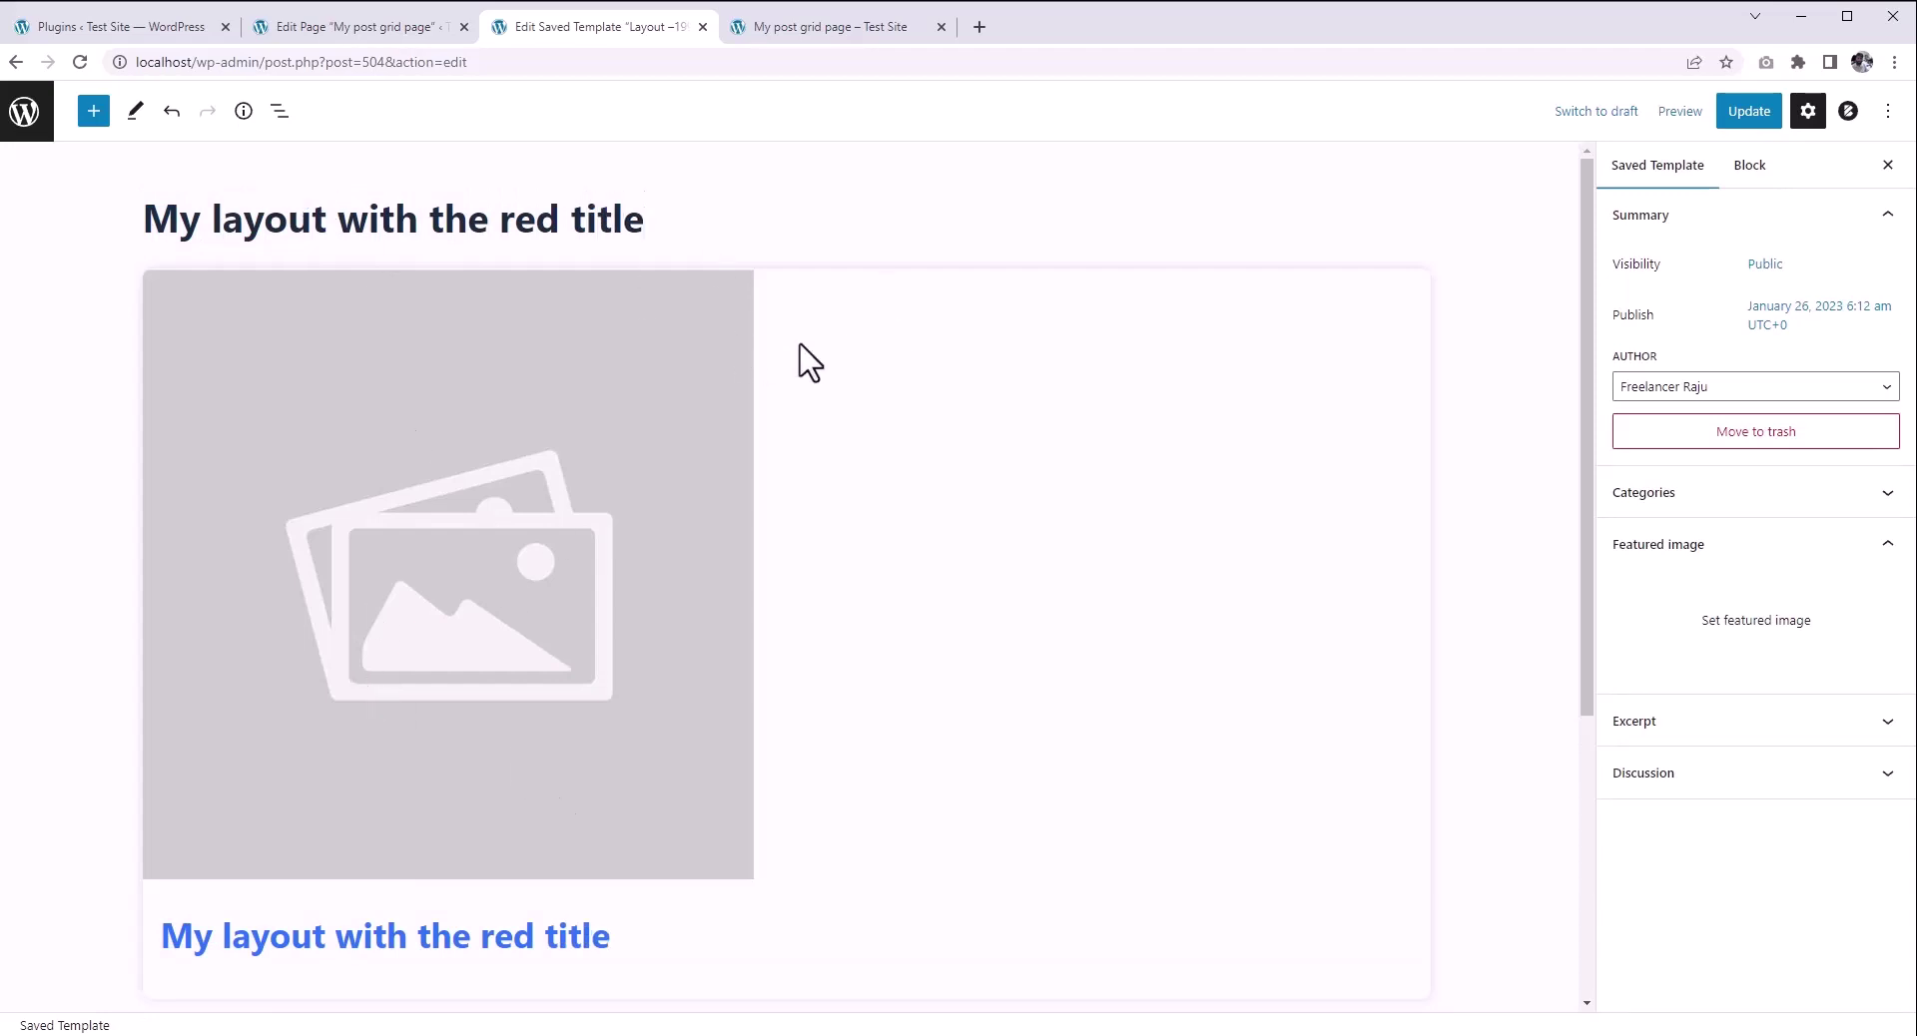
scroll(809, 361, down, 2)
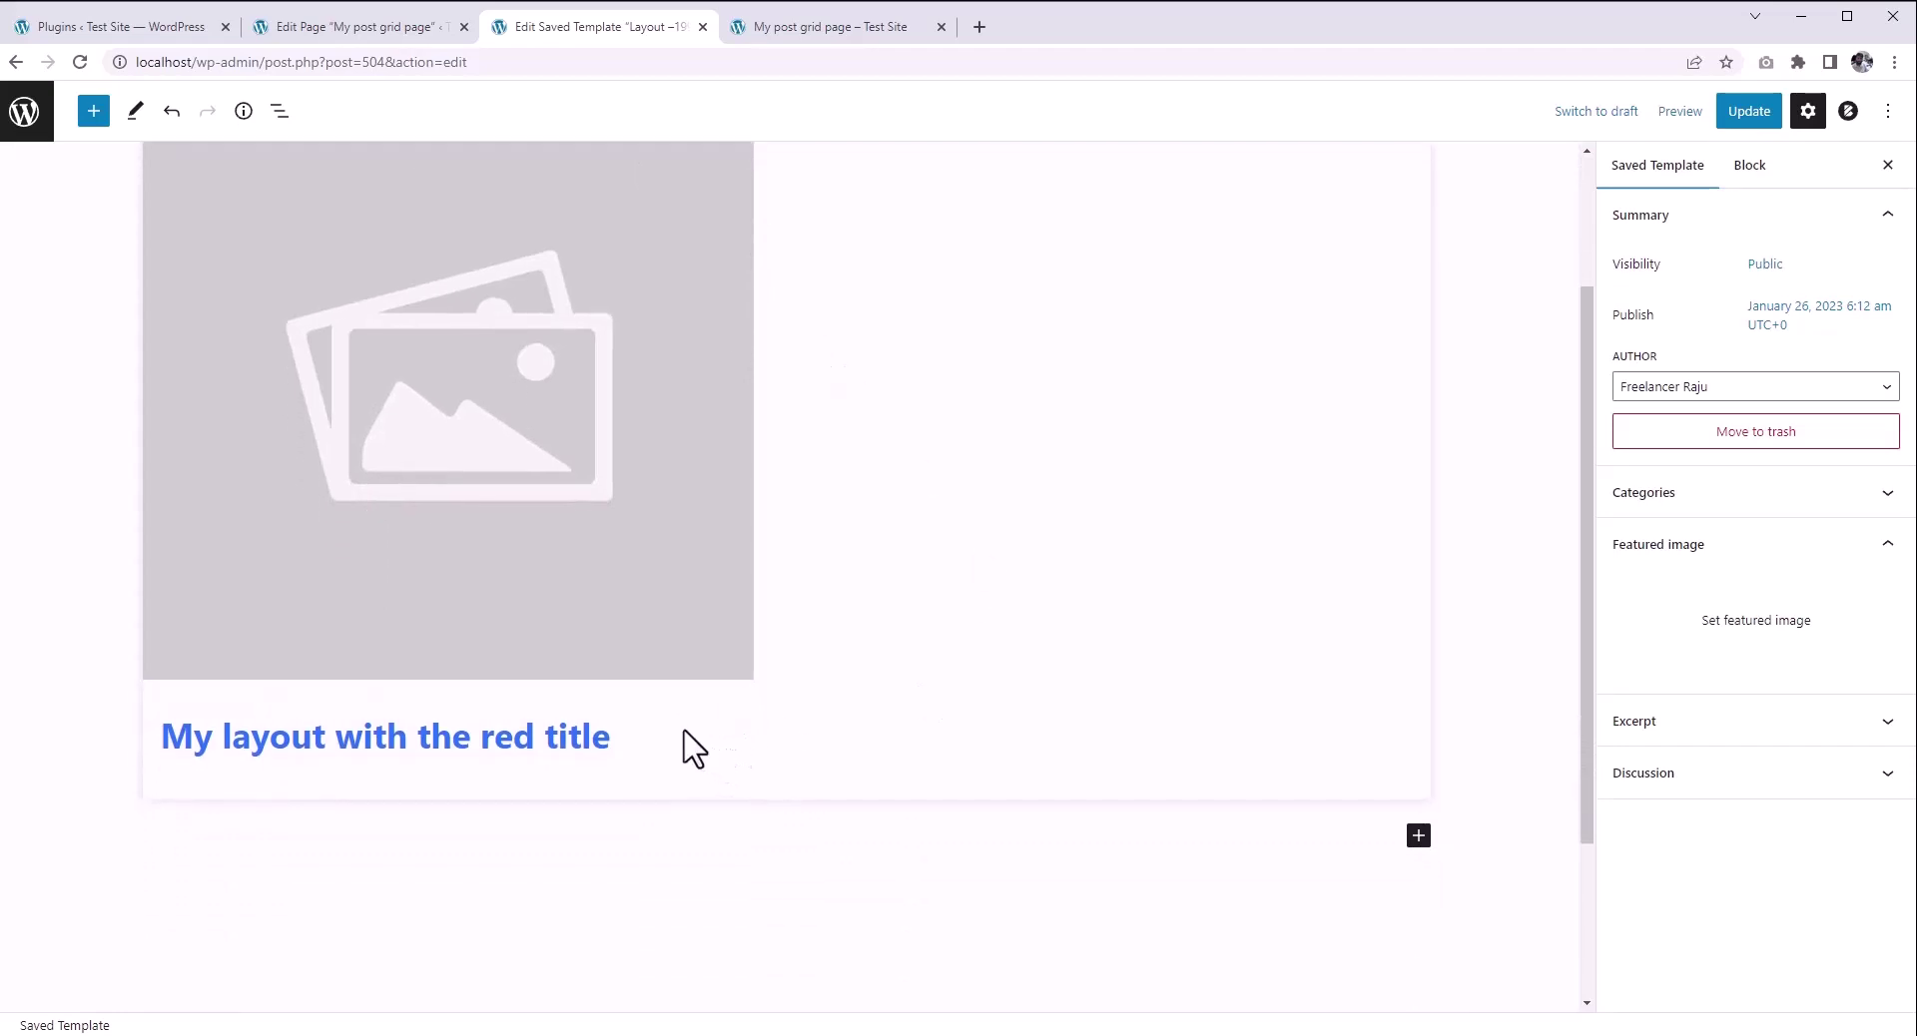
Step: Colour the template's post title red, update the template, and return to the page editor tab
click(695, 750)
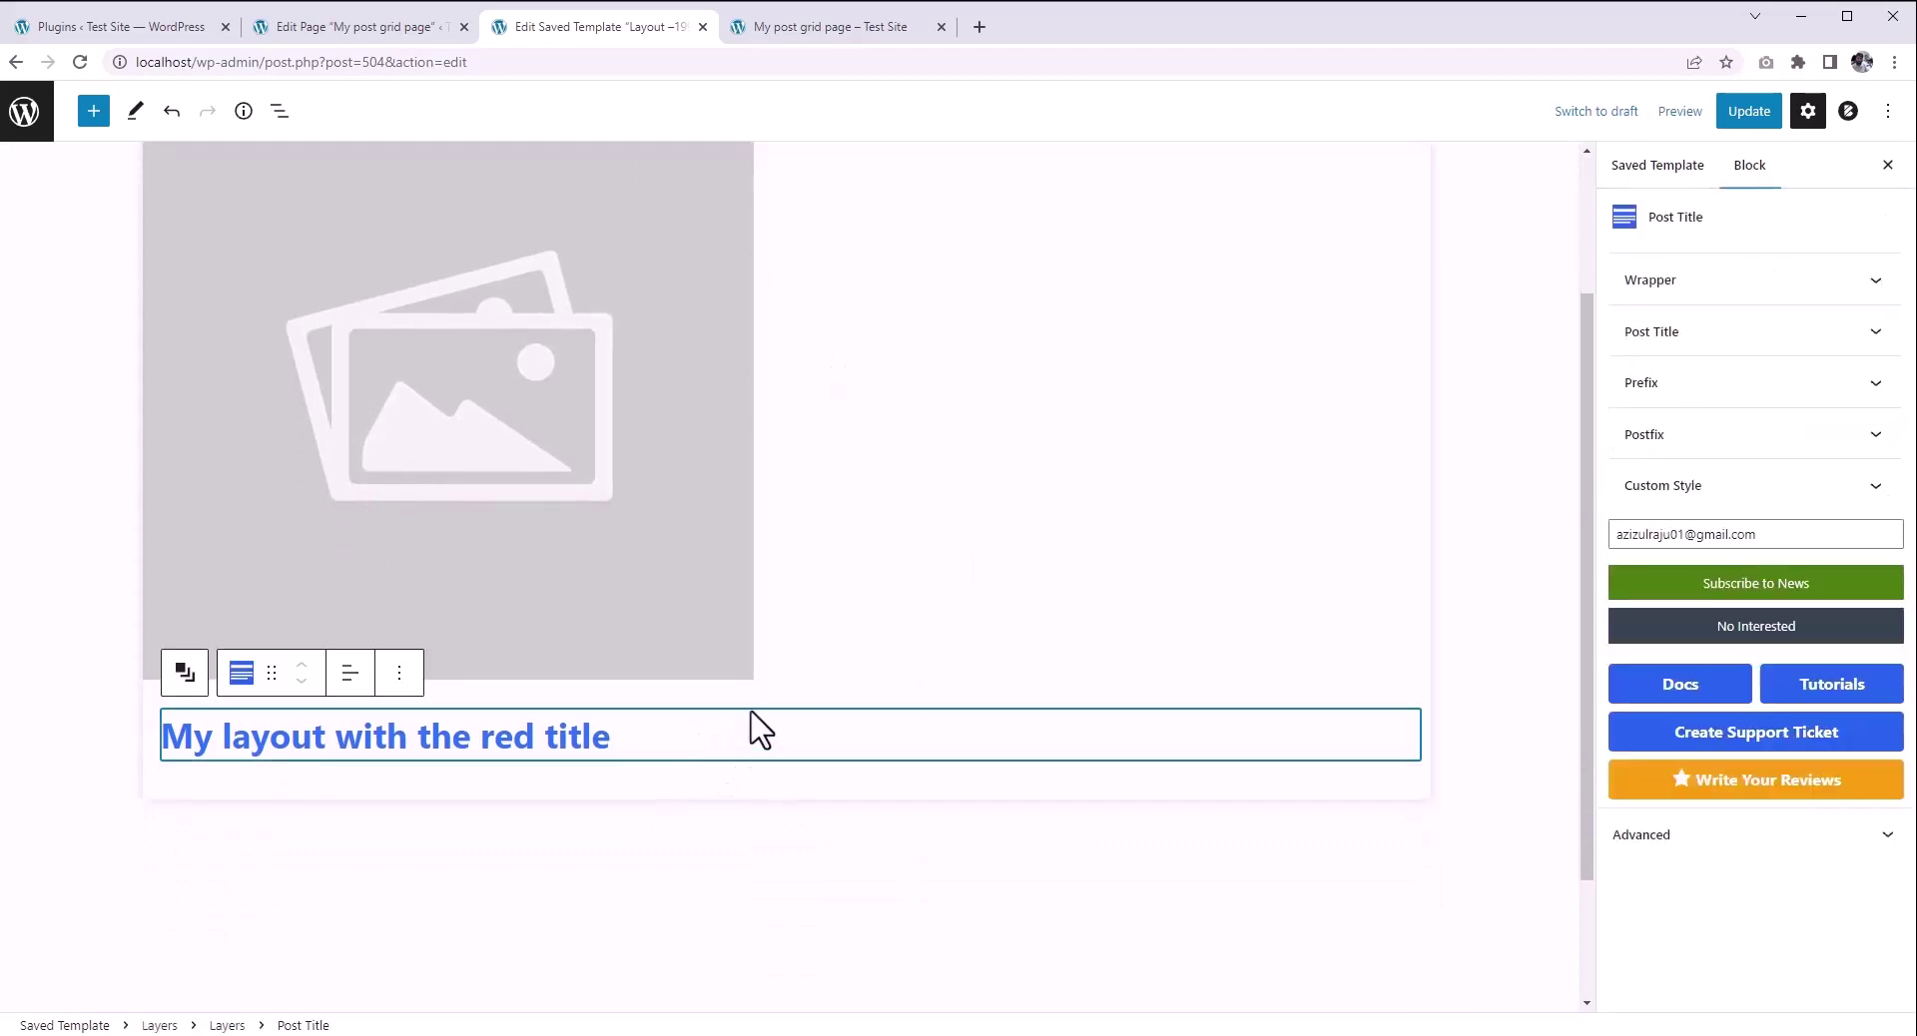
click(1763, 349)
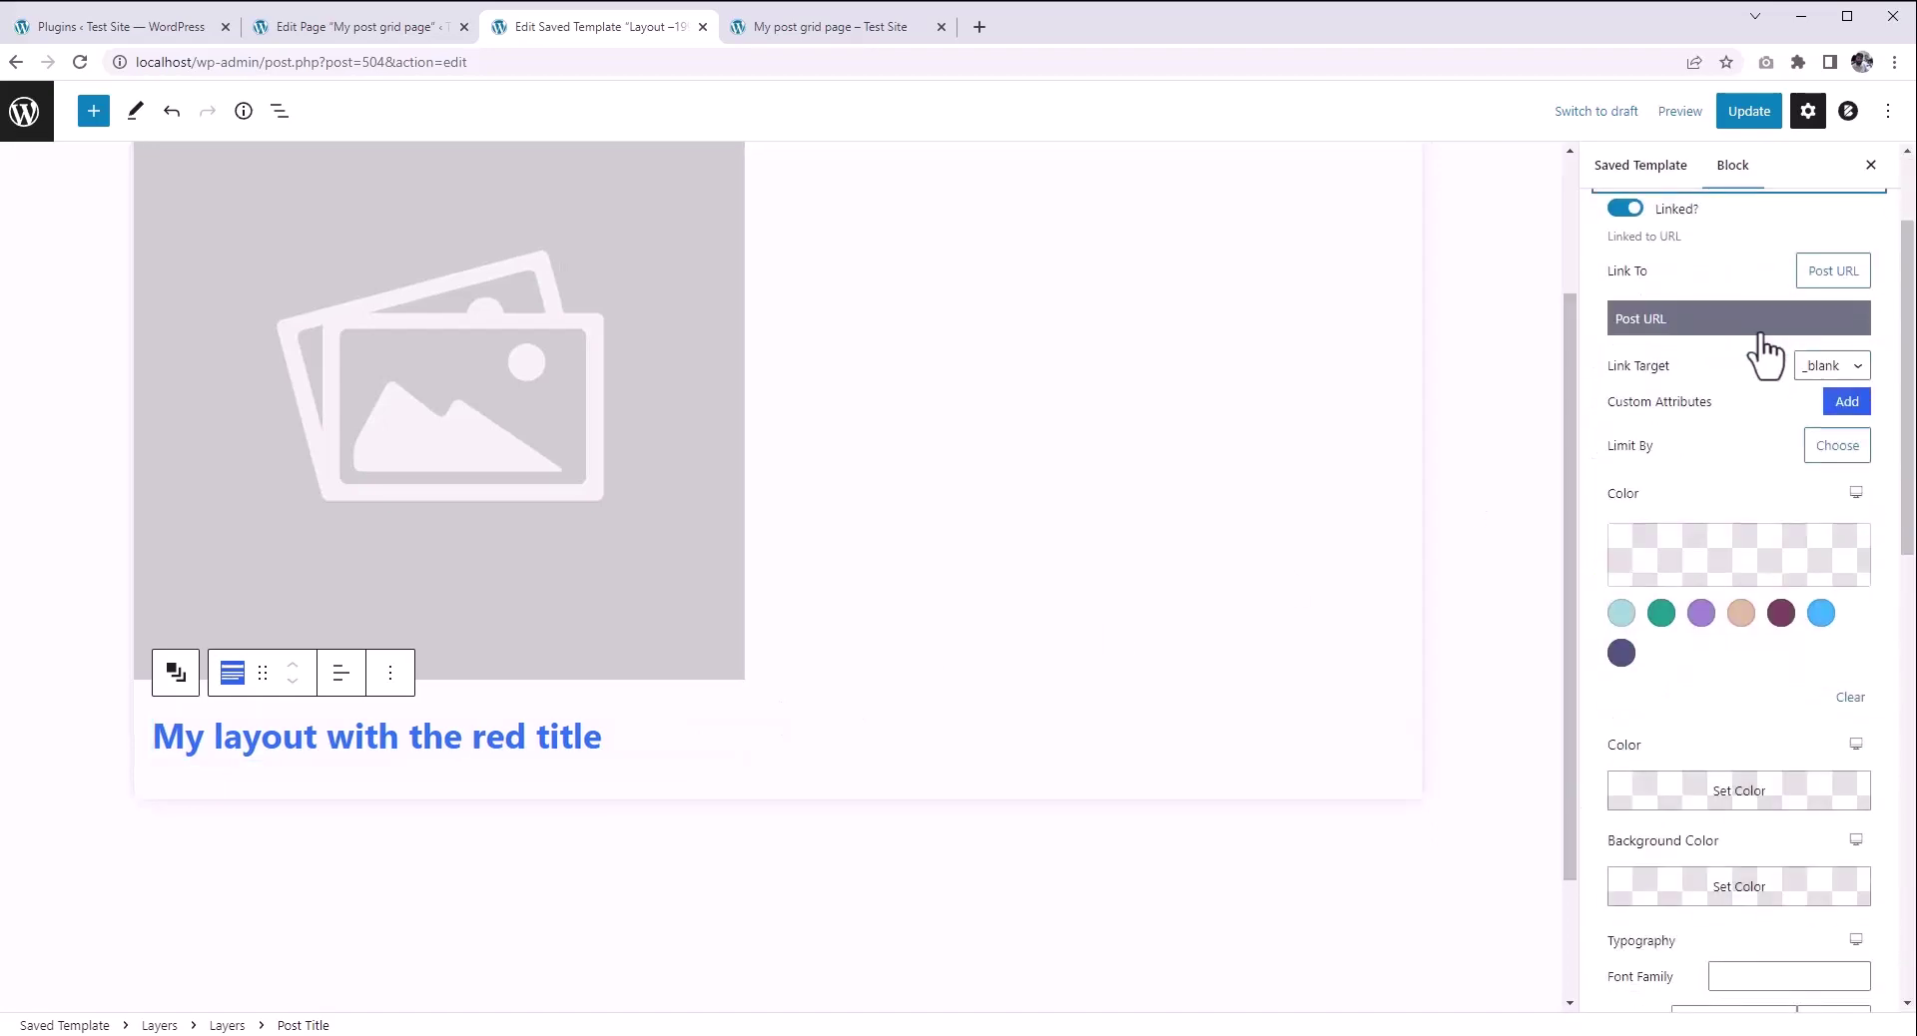
click(1773, 569)
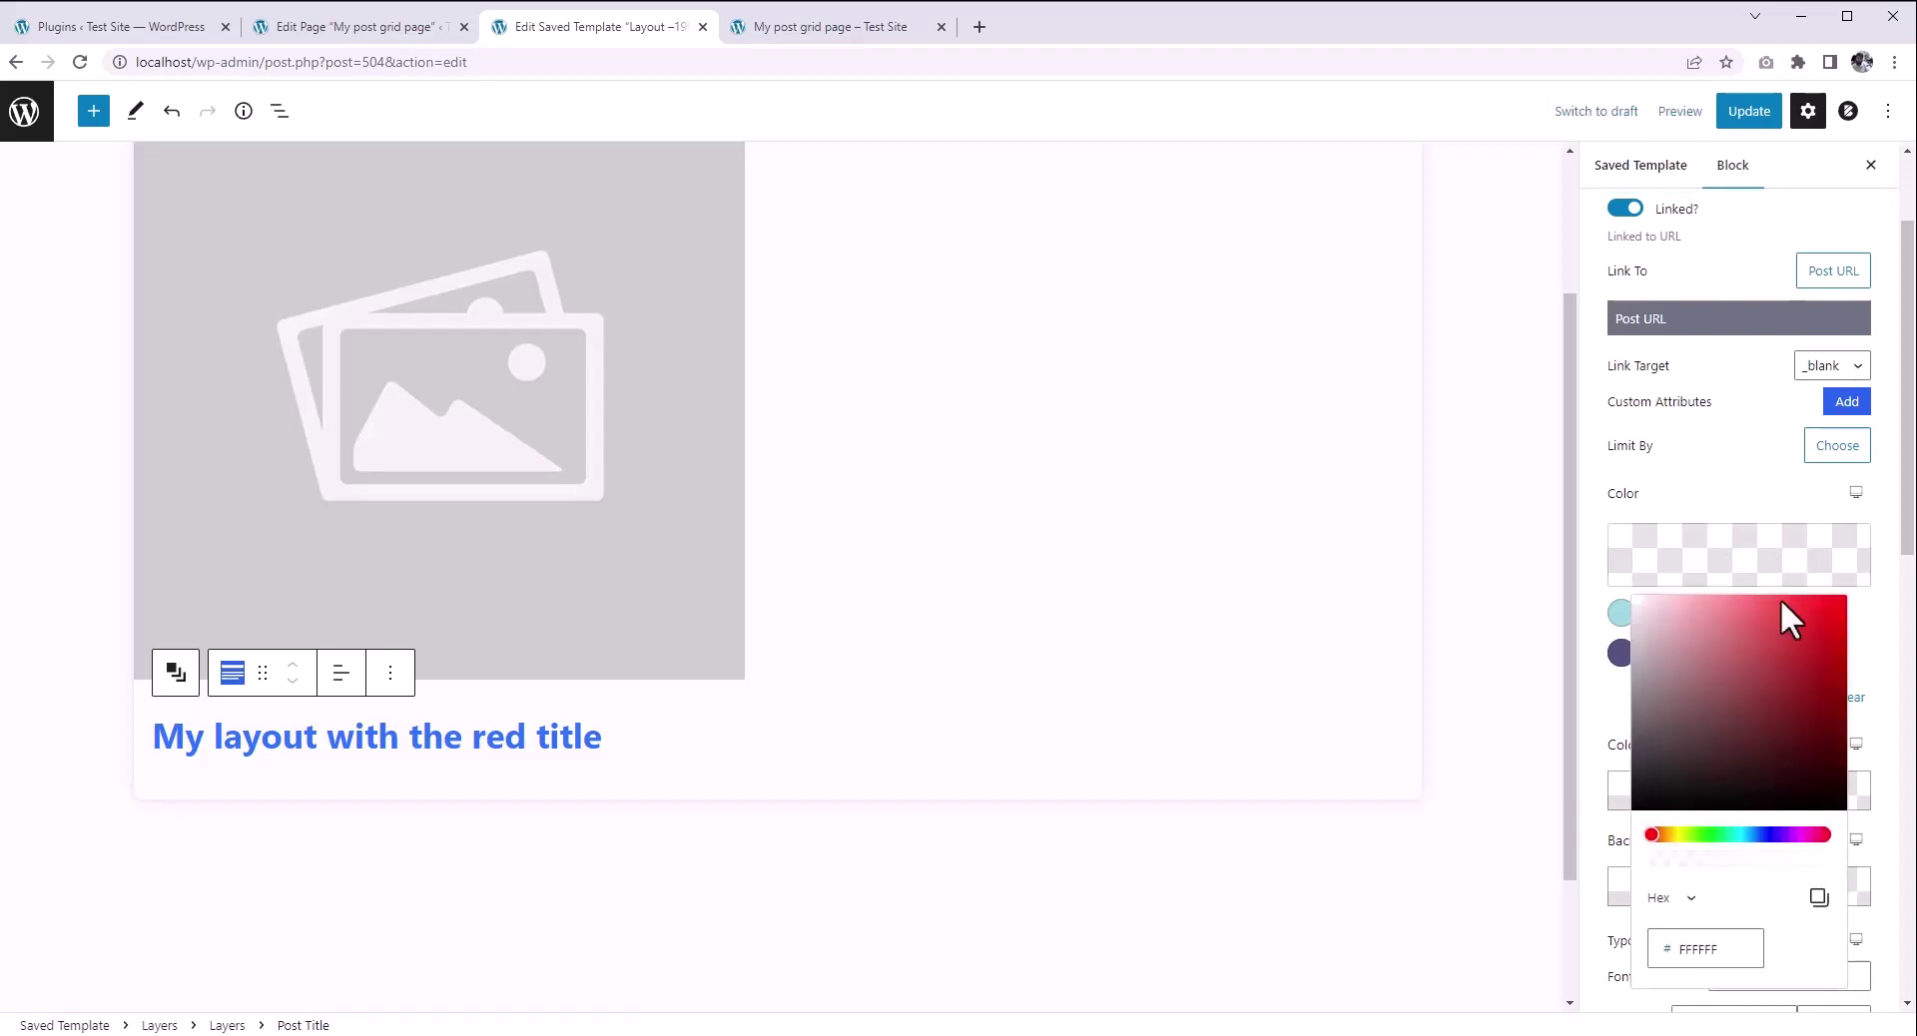
drag(1789, 629, 1847, 600)
click(1784, 555)
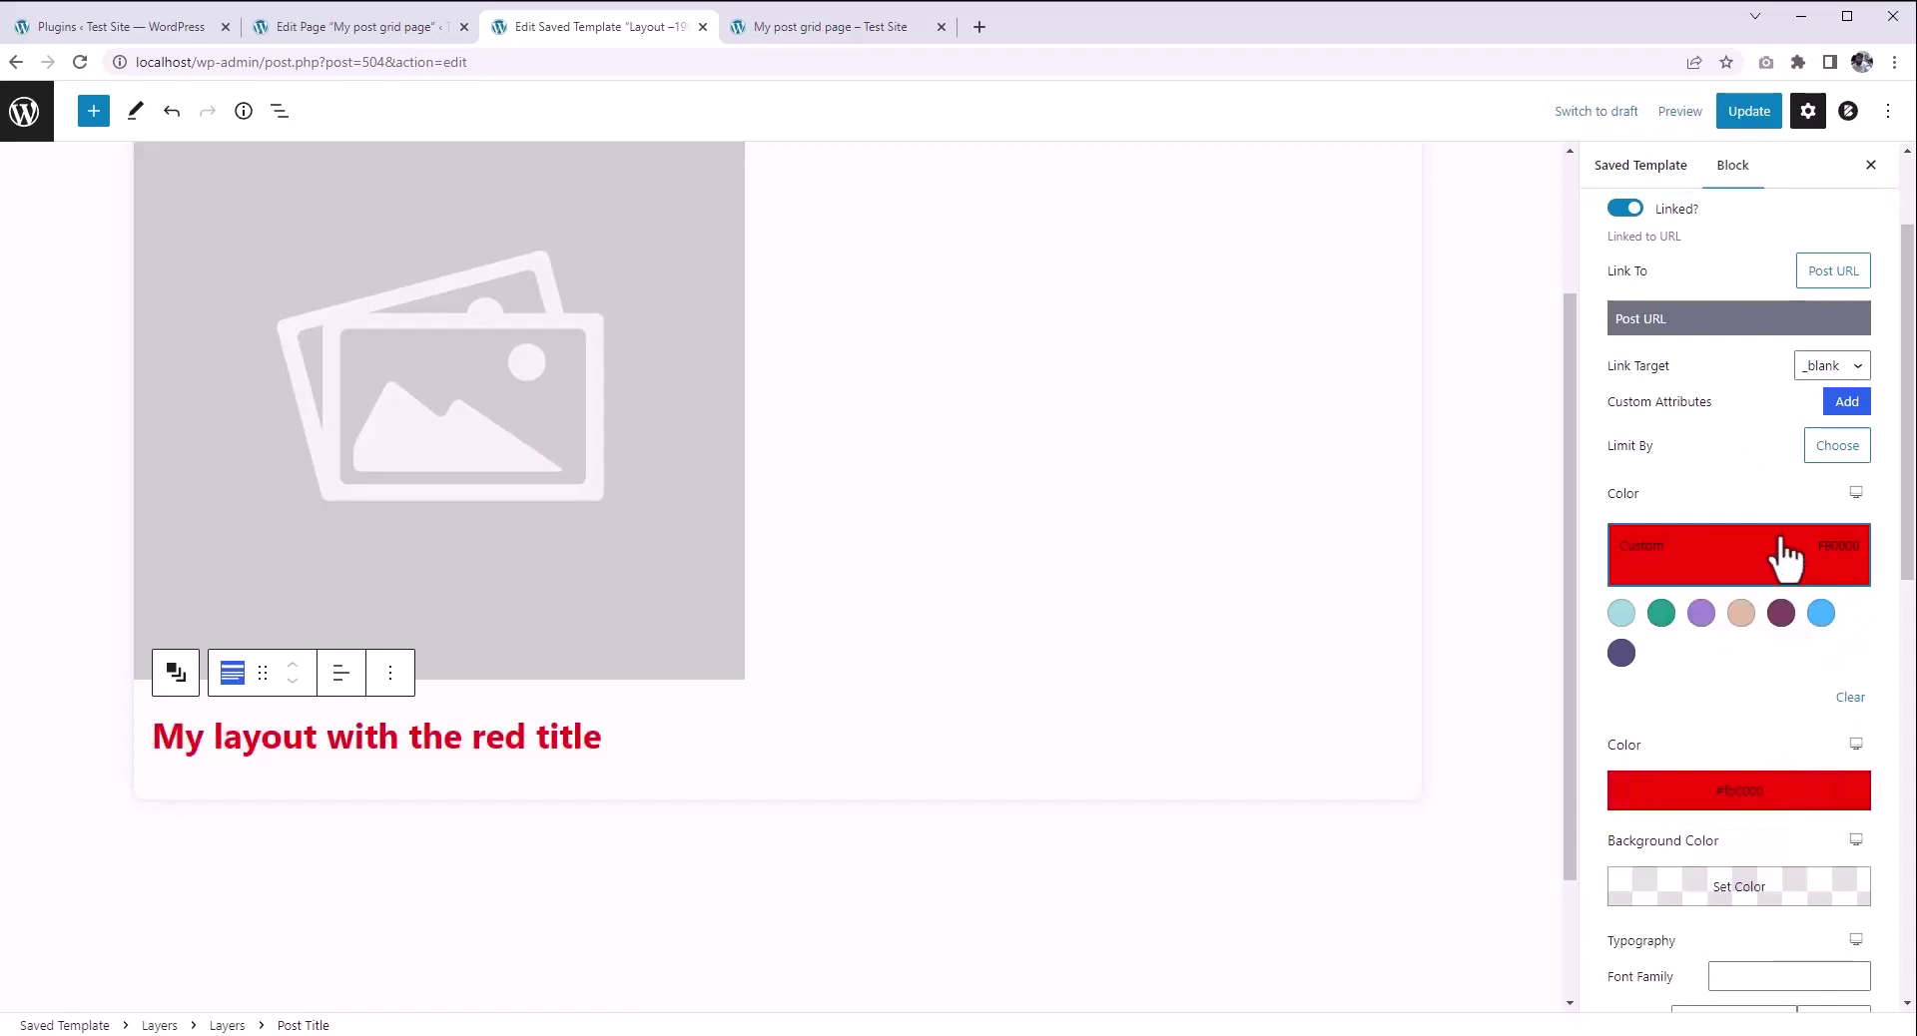
click(1747, 118)
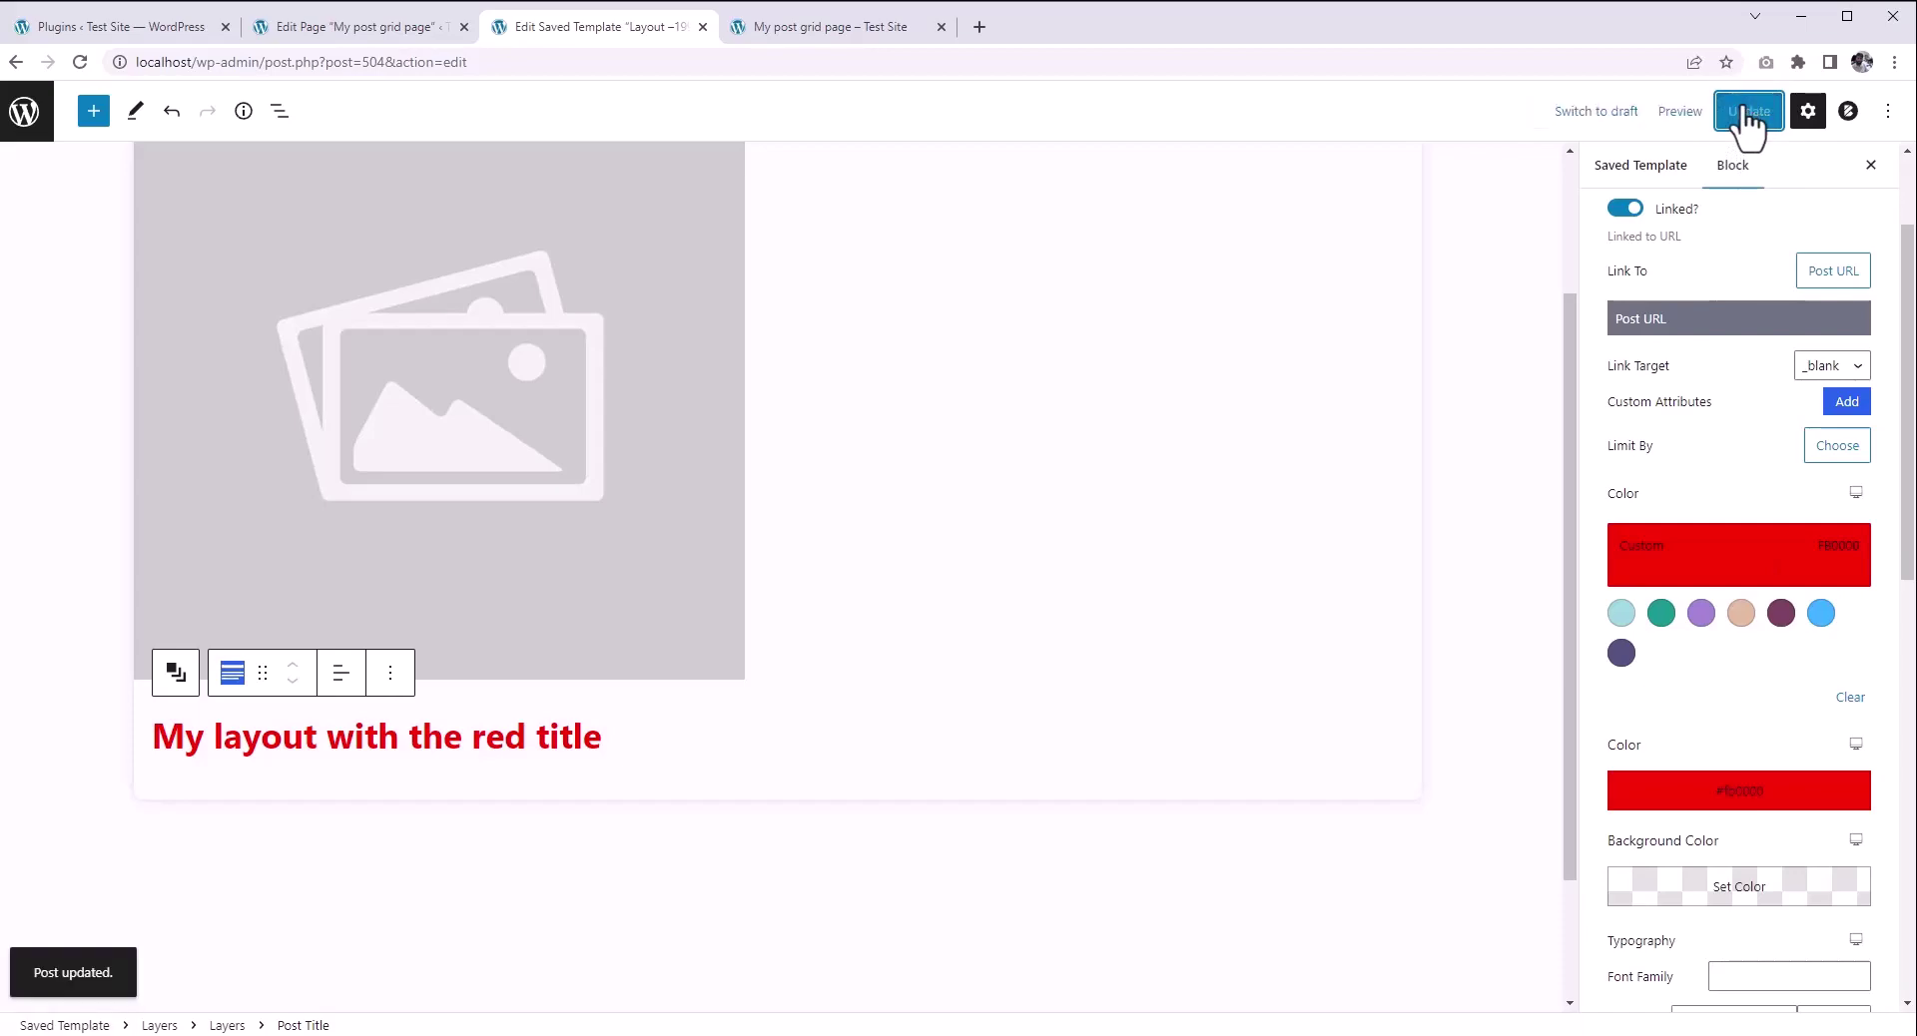
click(404, 30)
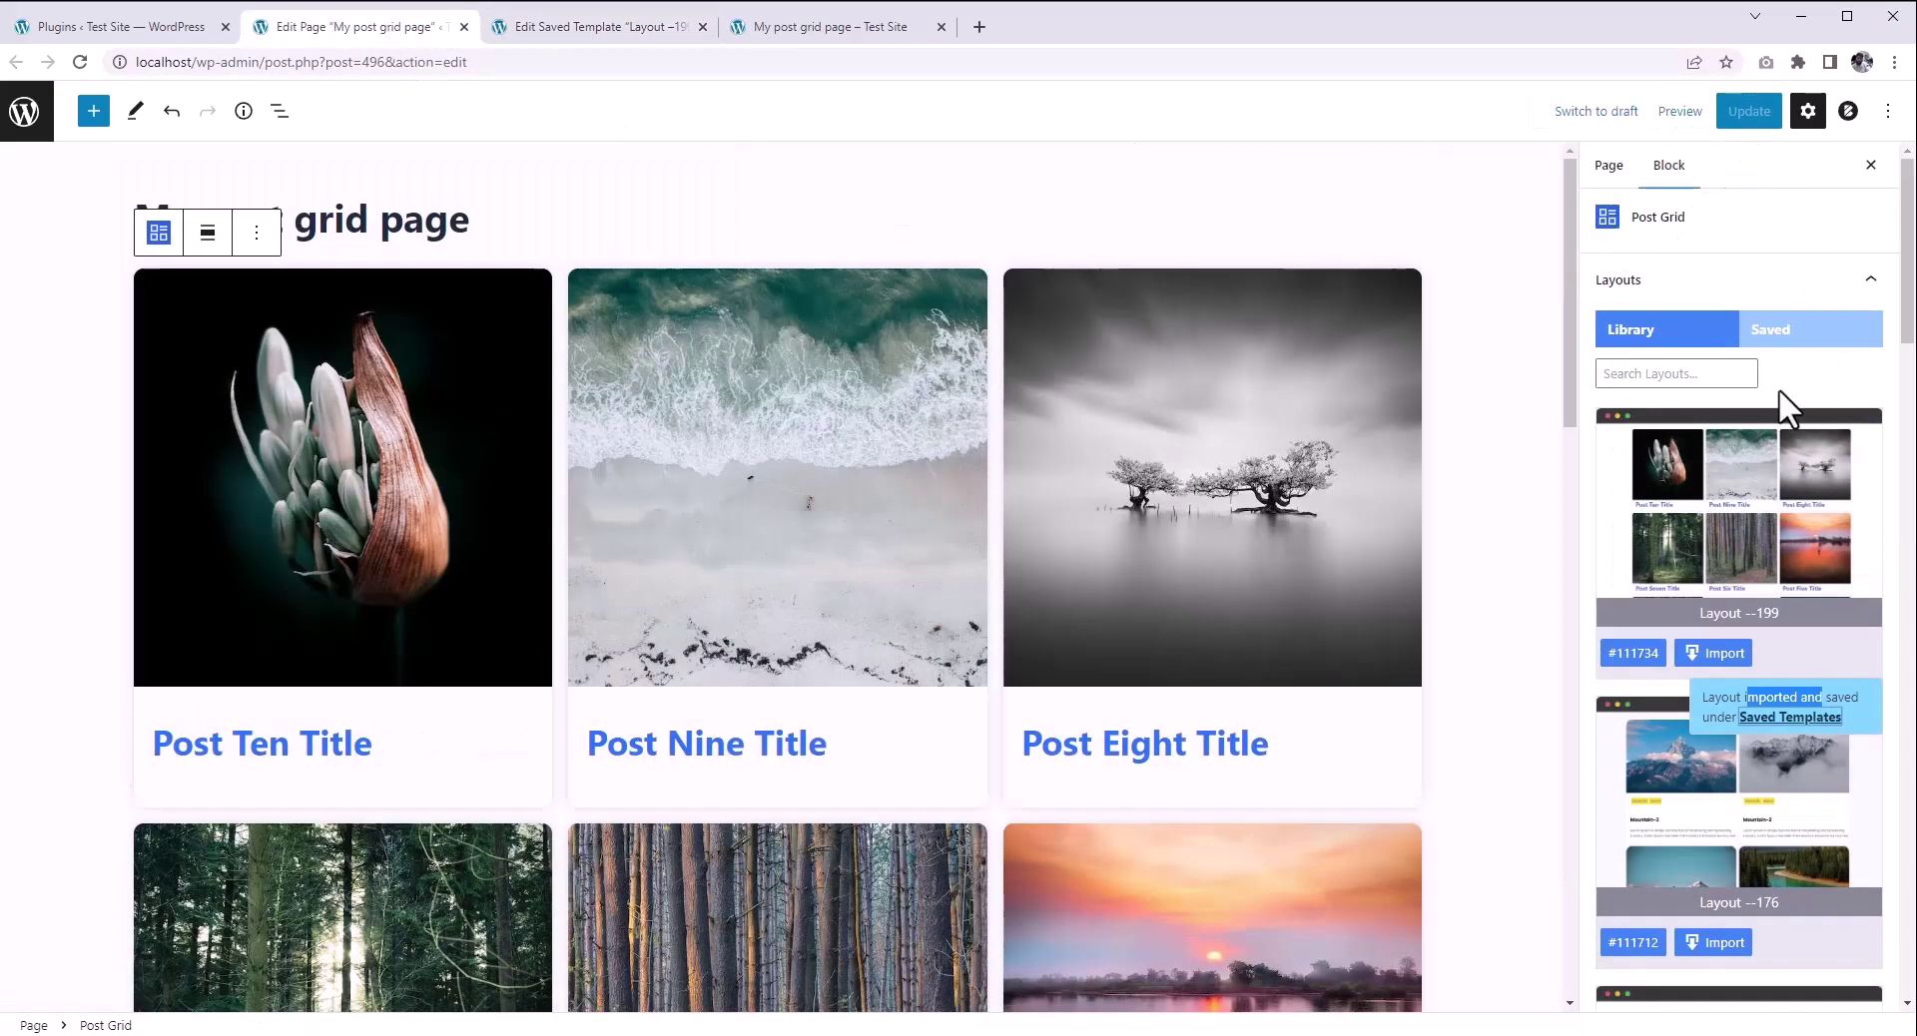
Step: Apply the saved 'My layout with the red title' layout to the post grid and update the page
click(1816, 342)
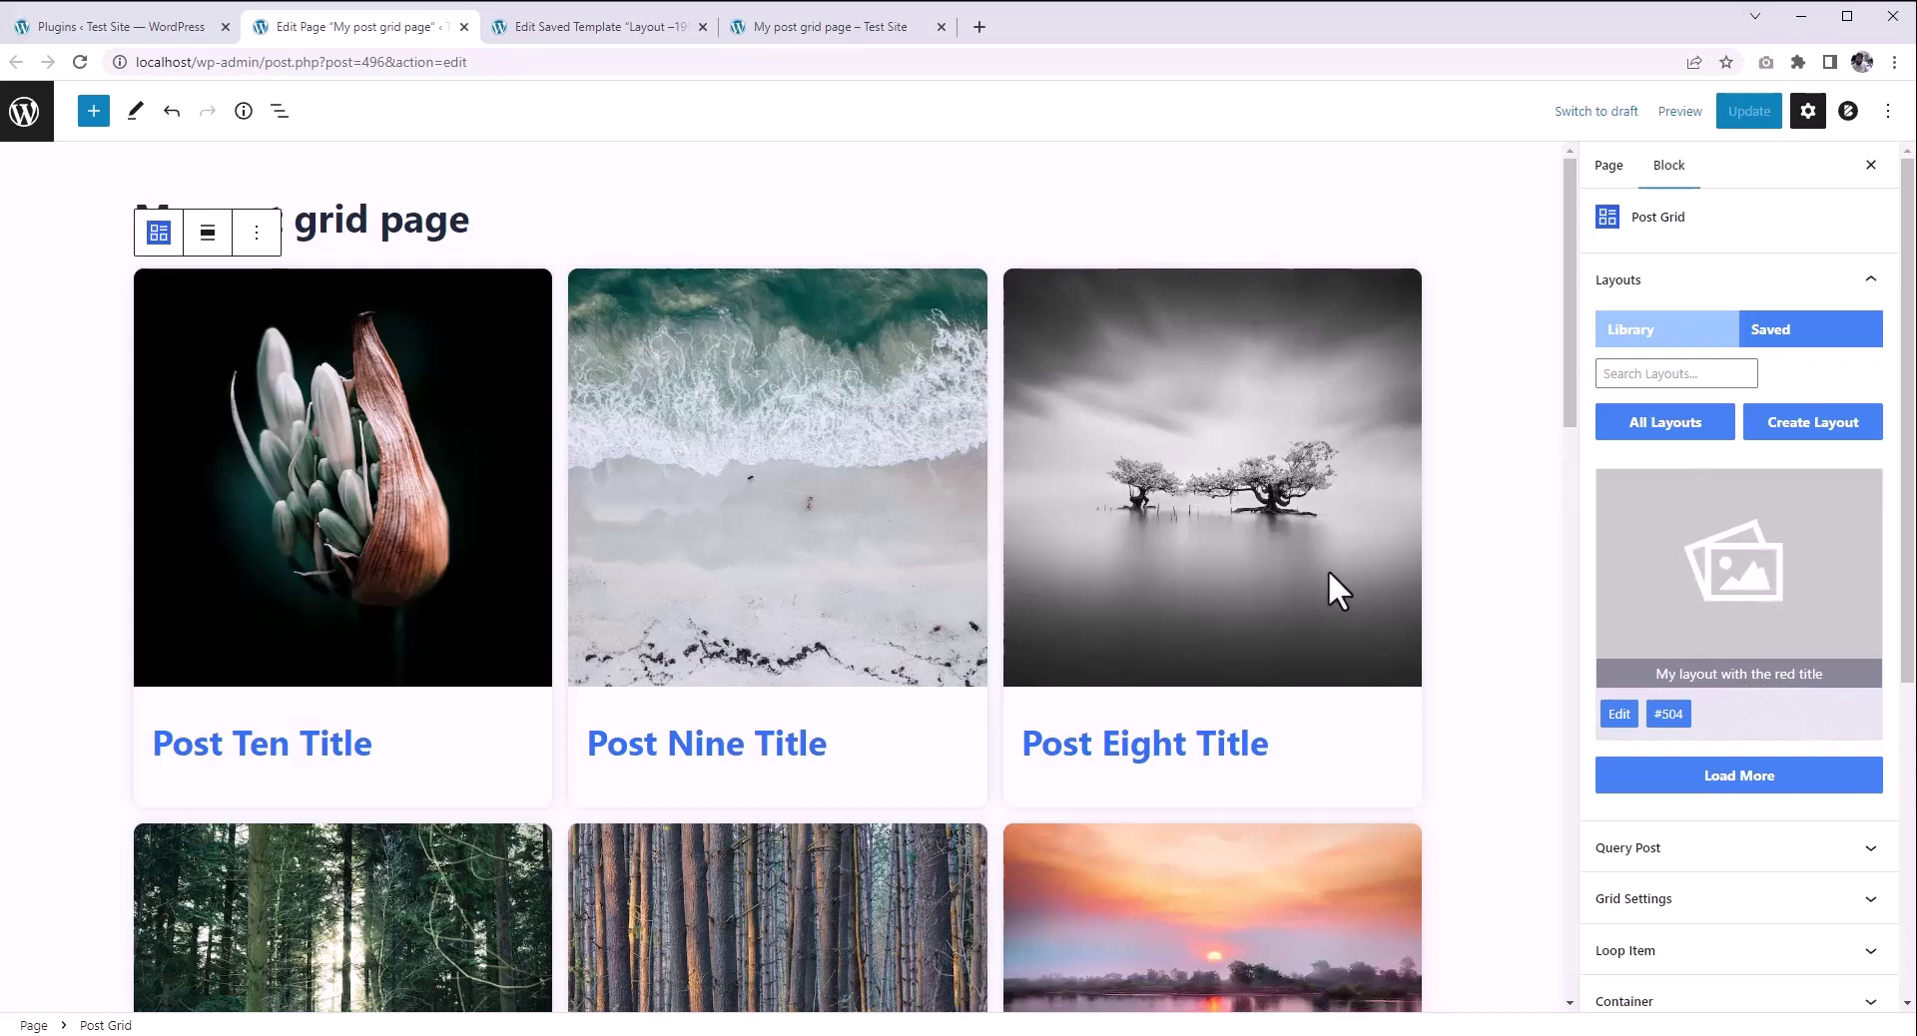
click(1701, 541)
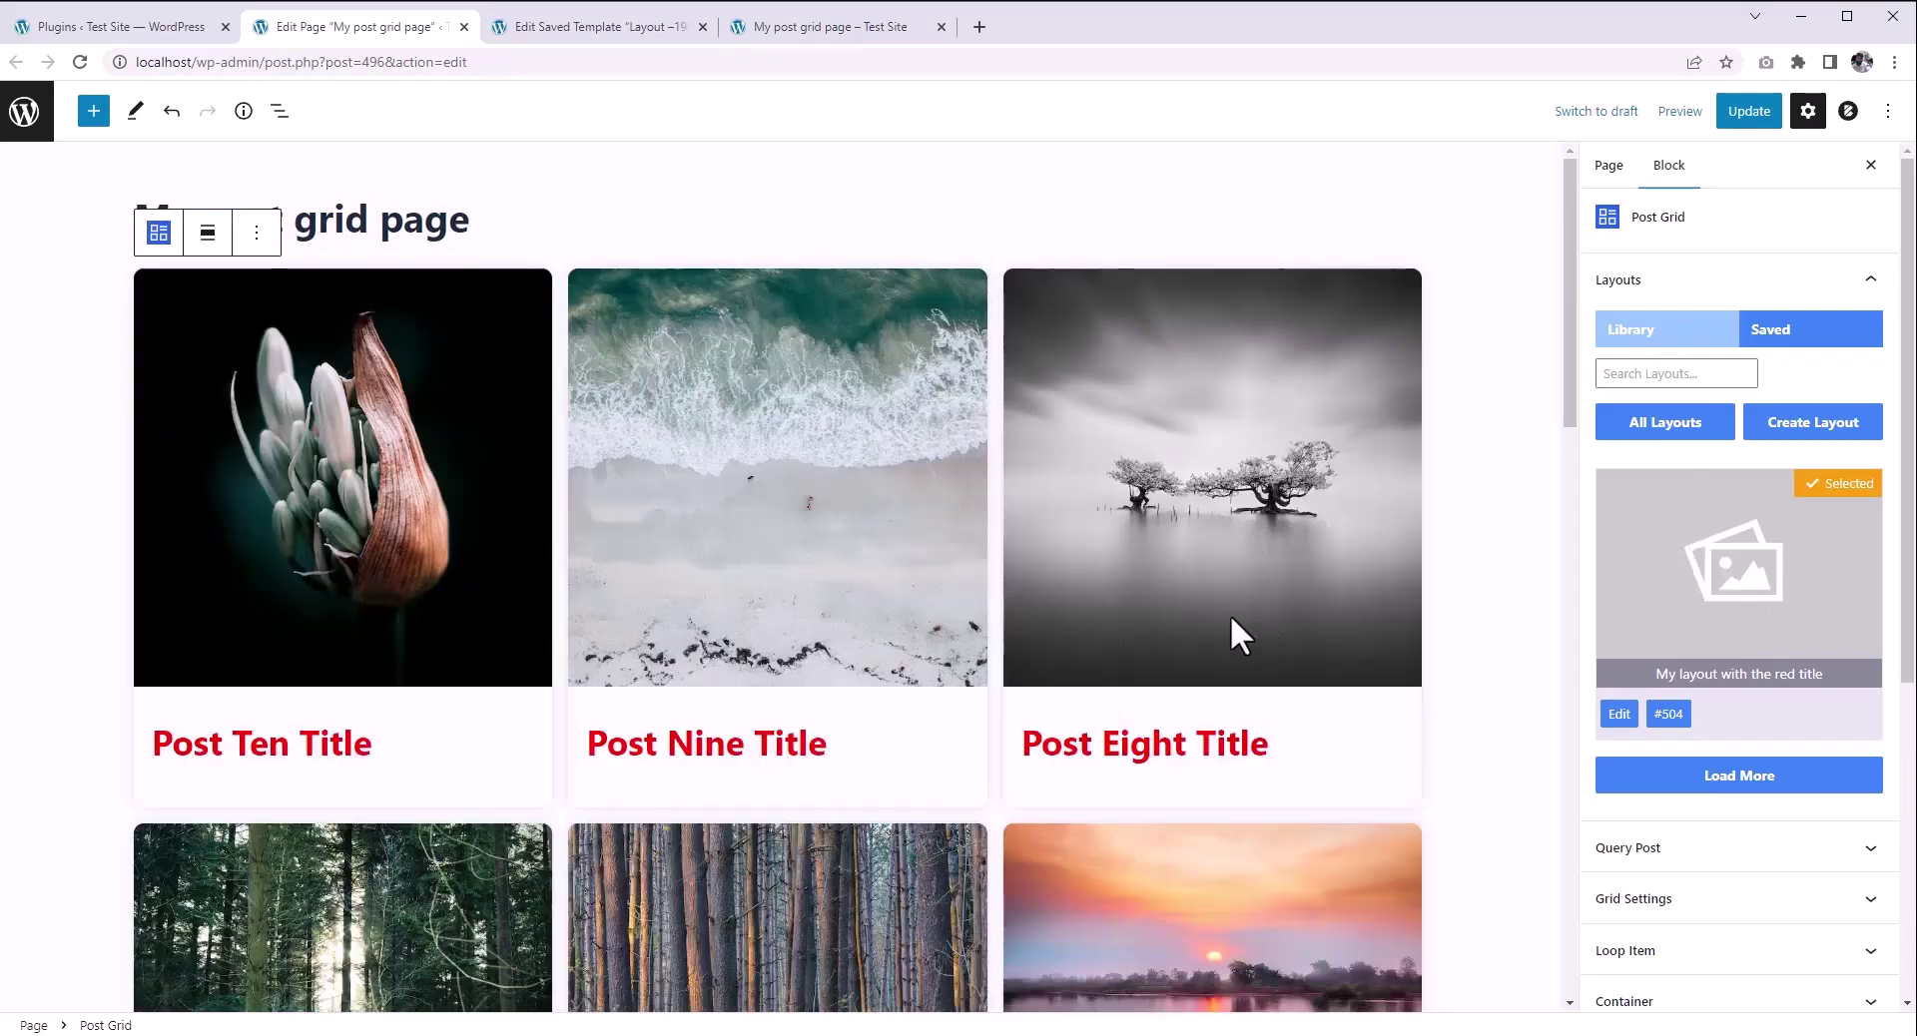
click(1742, 113)
Step: Reload the live page to confirm red titles, then return to the template editor
click(629, 30)
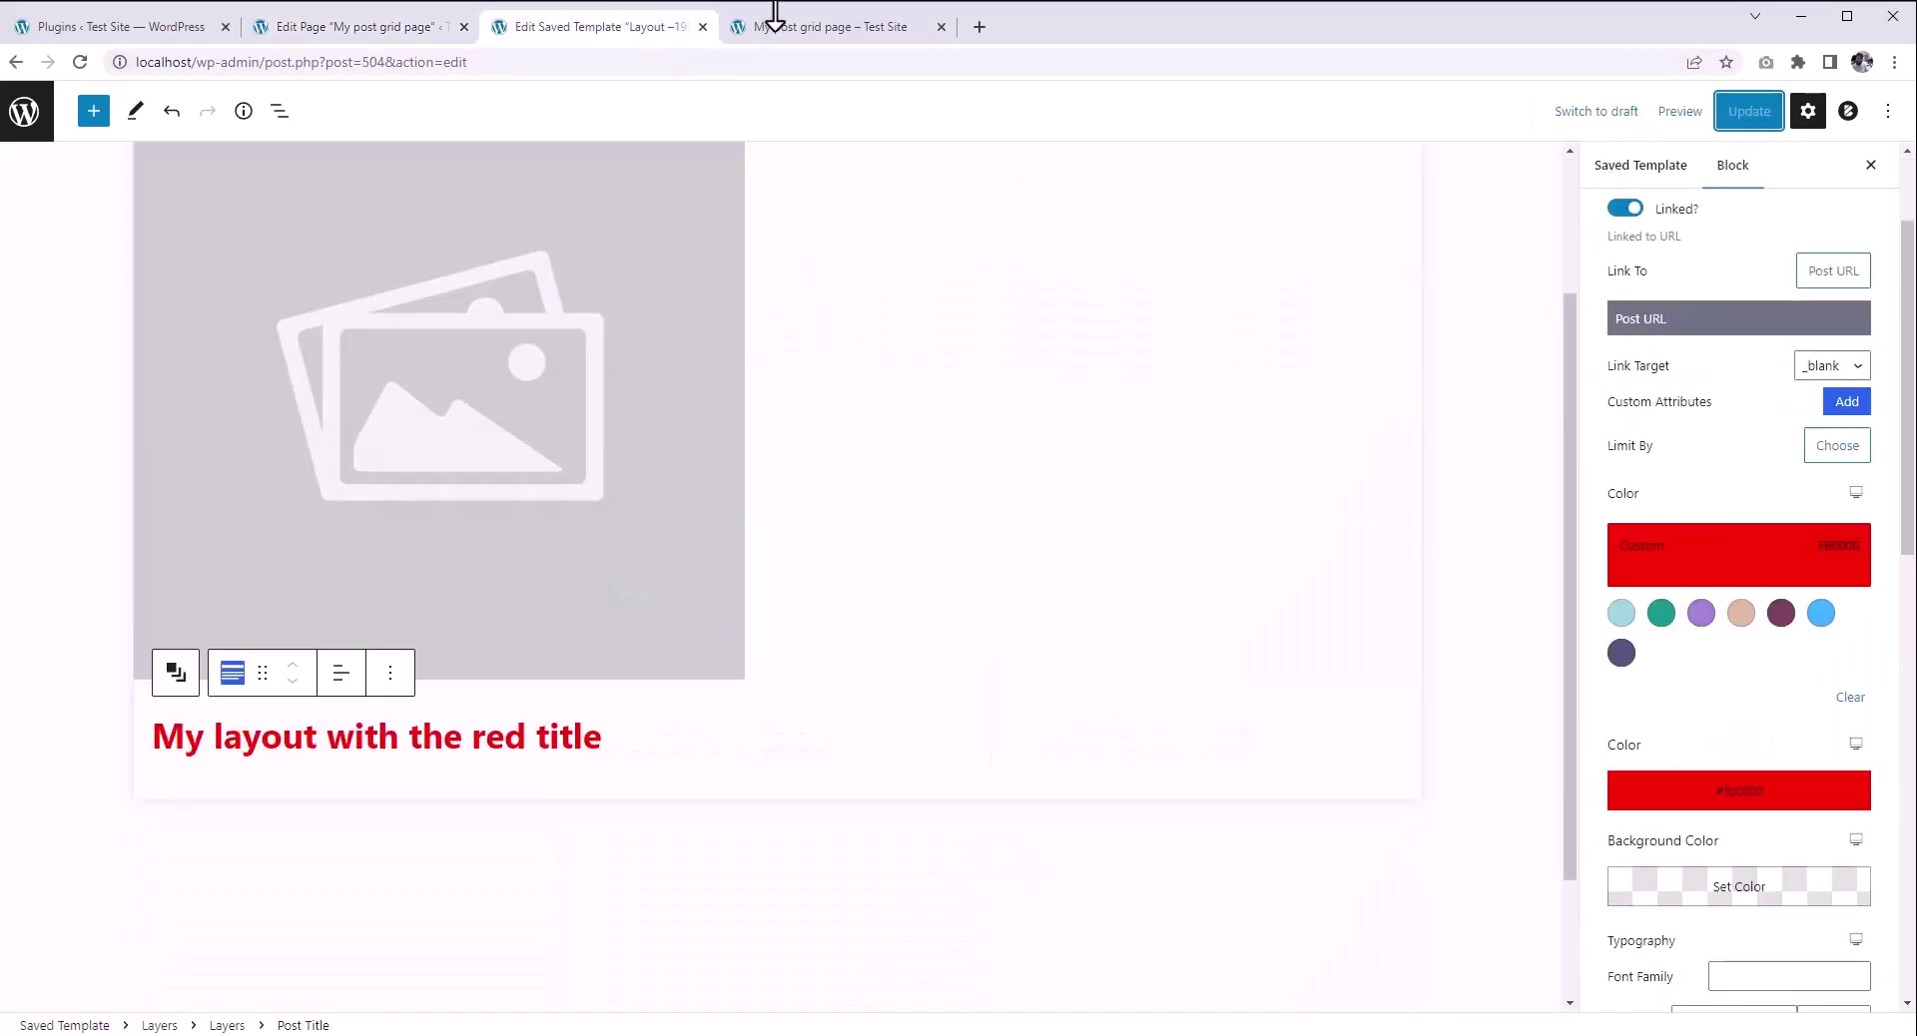
click(768, 29)
click(79, 62)
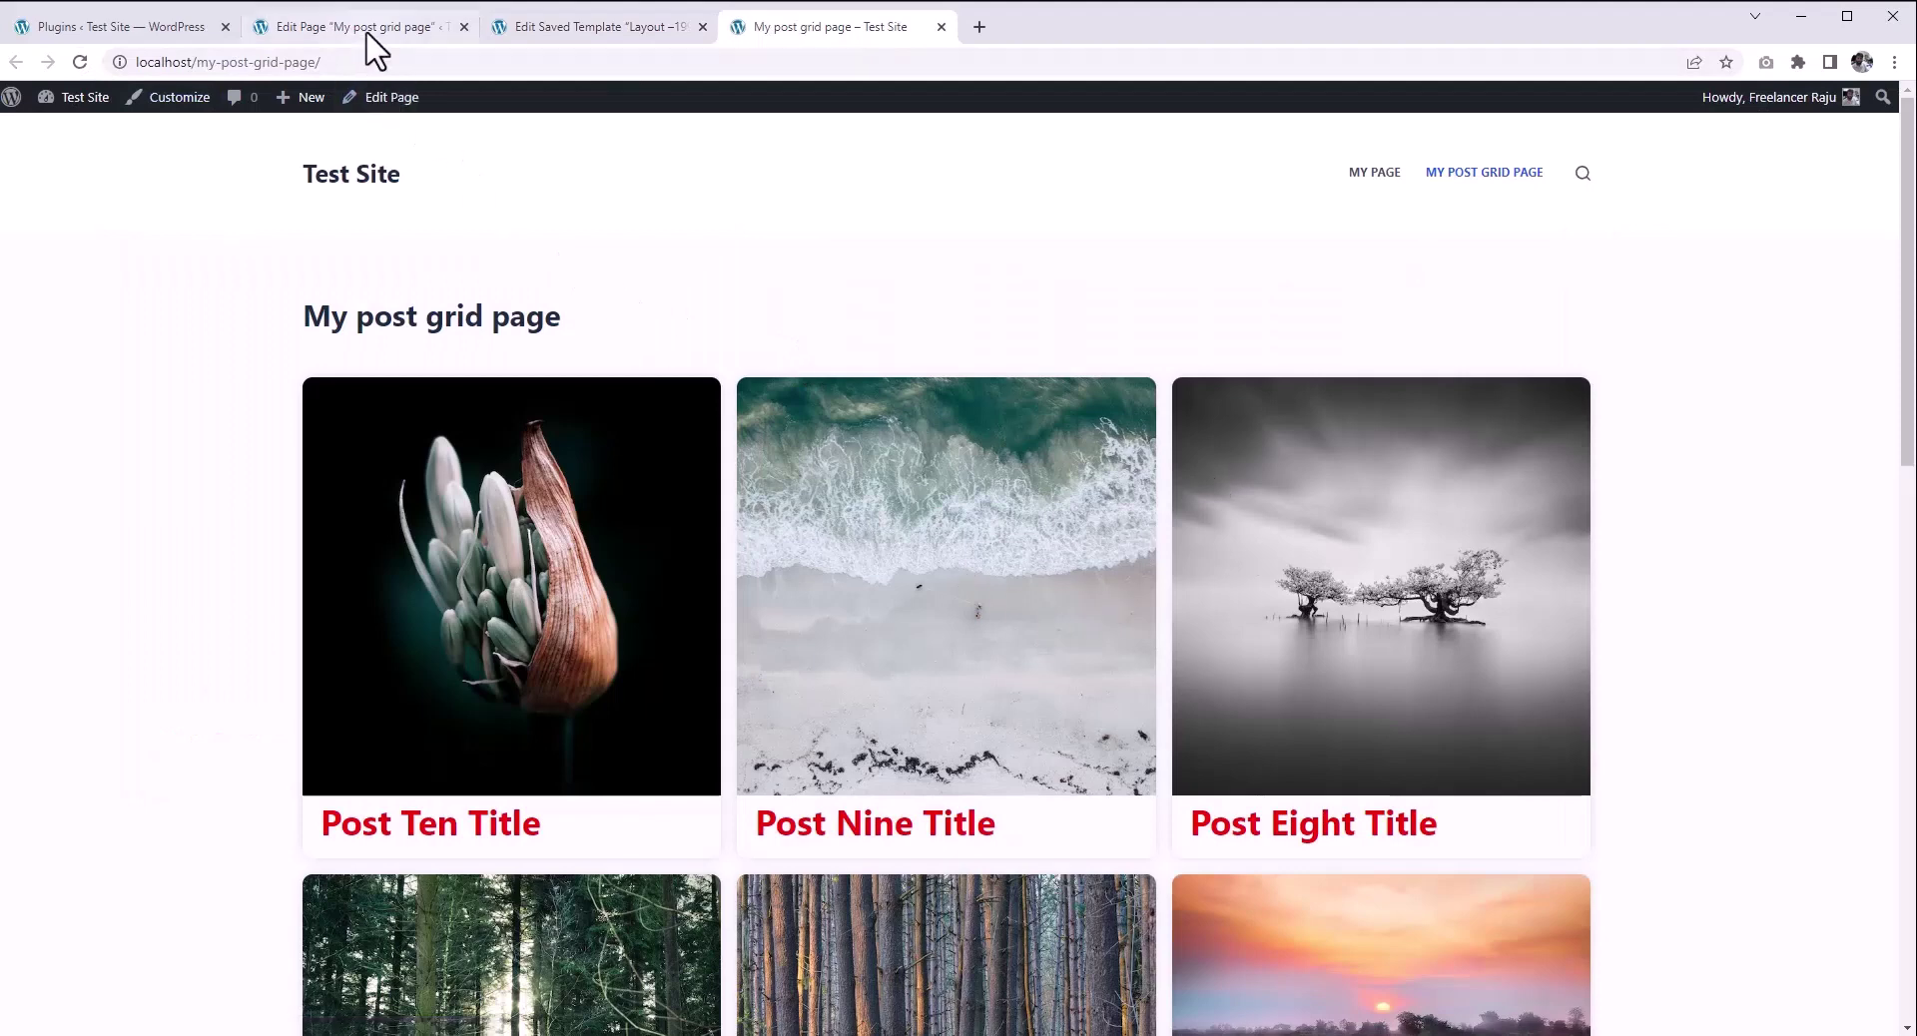
click(366, 33)
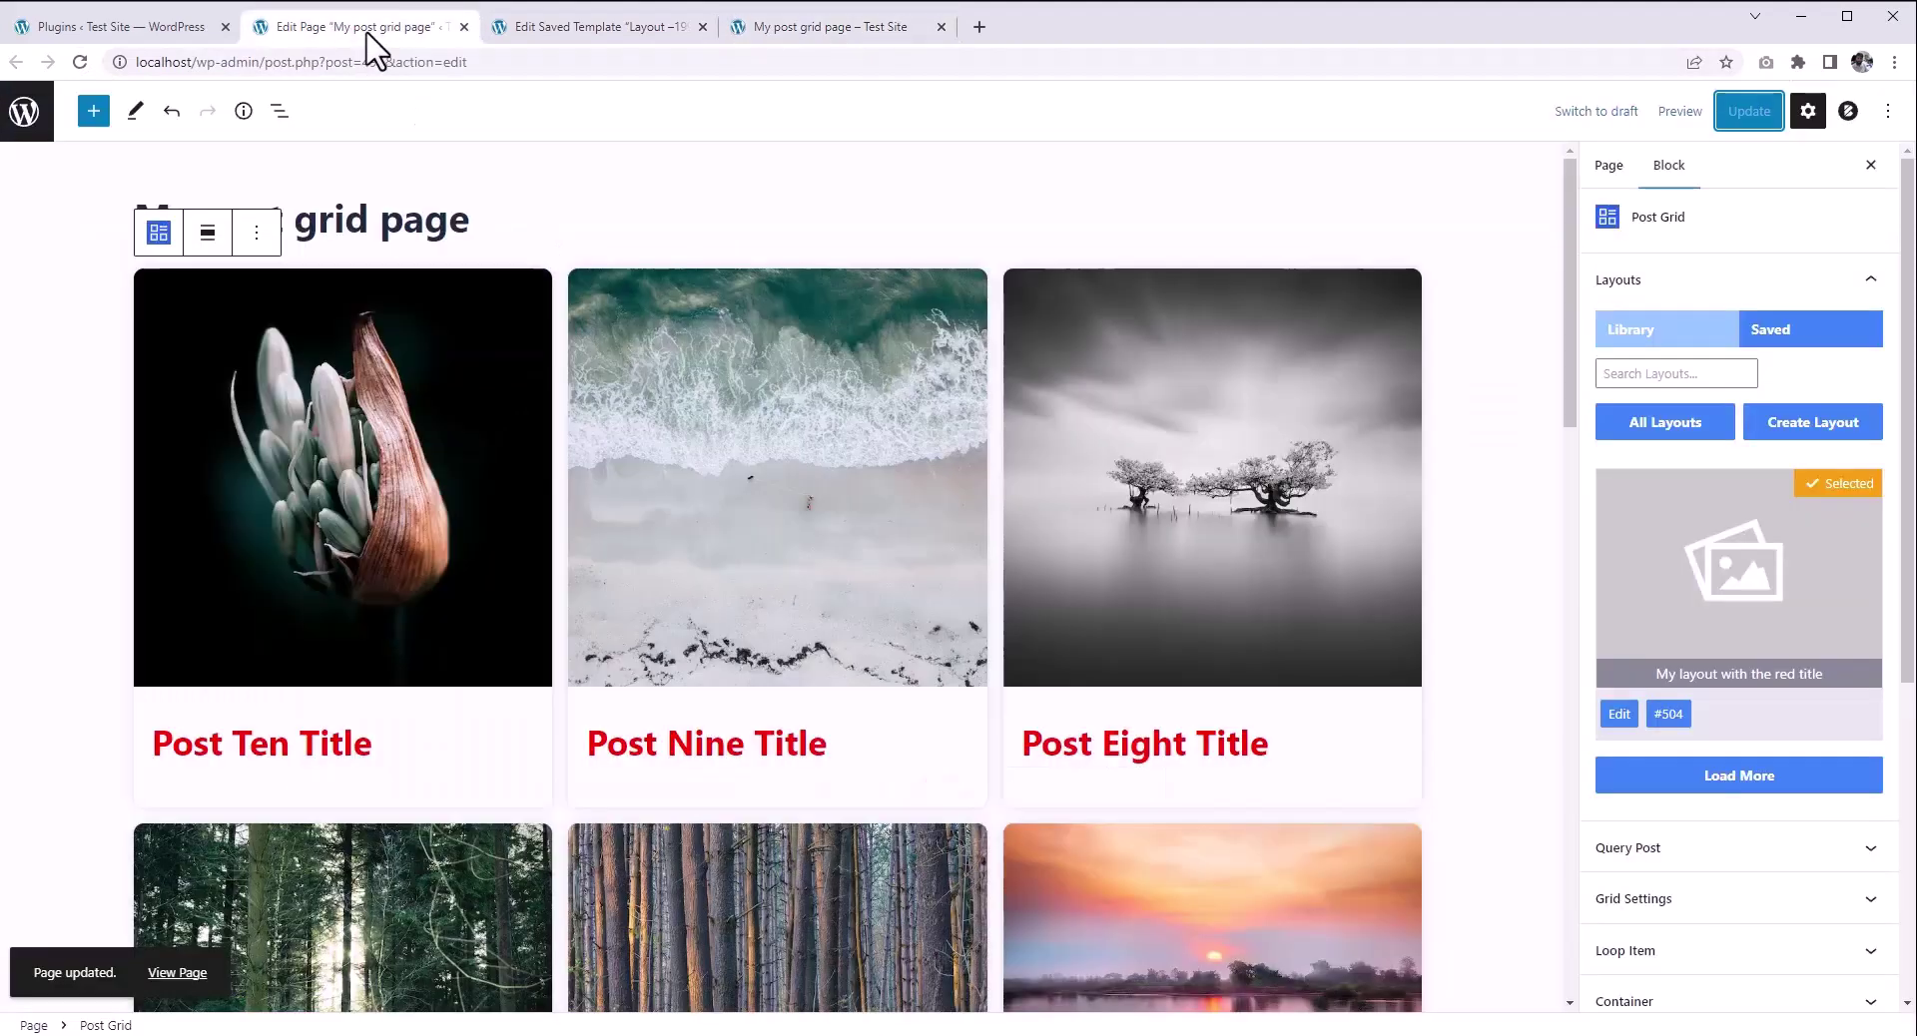
click(559, 33)
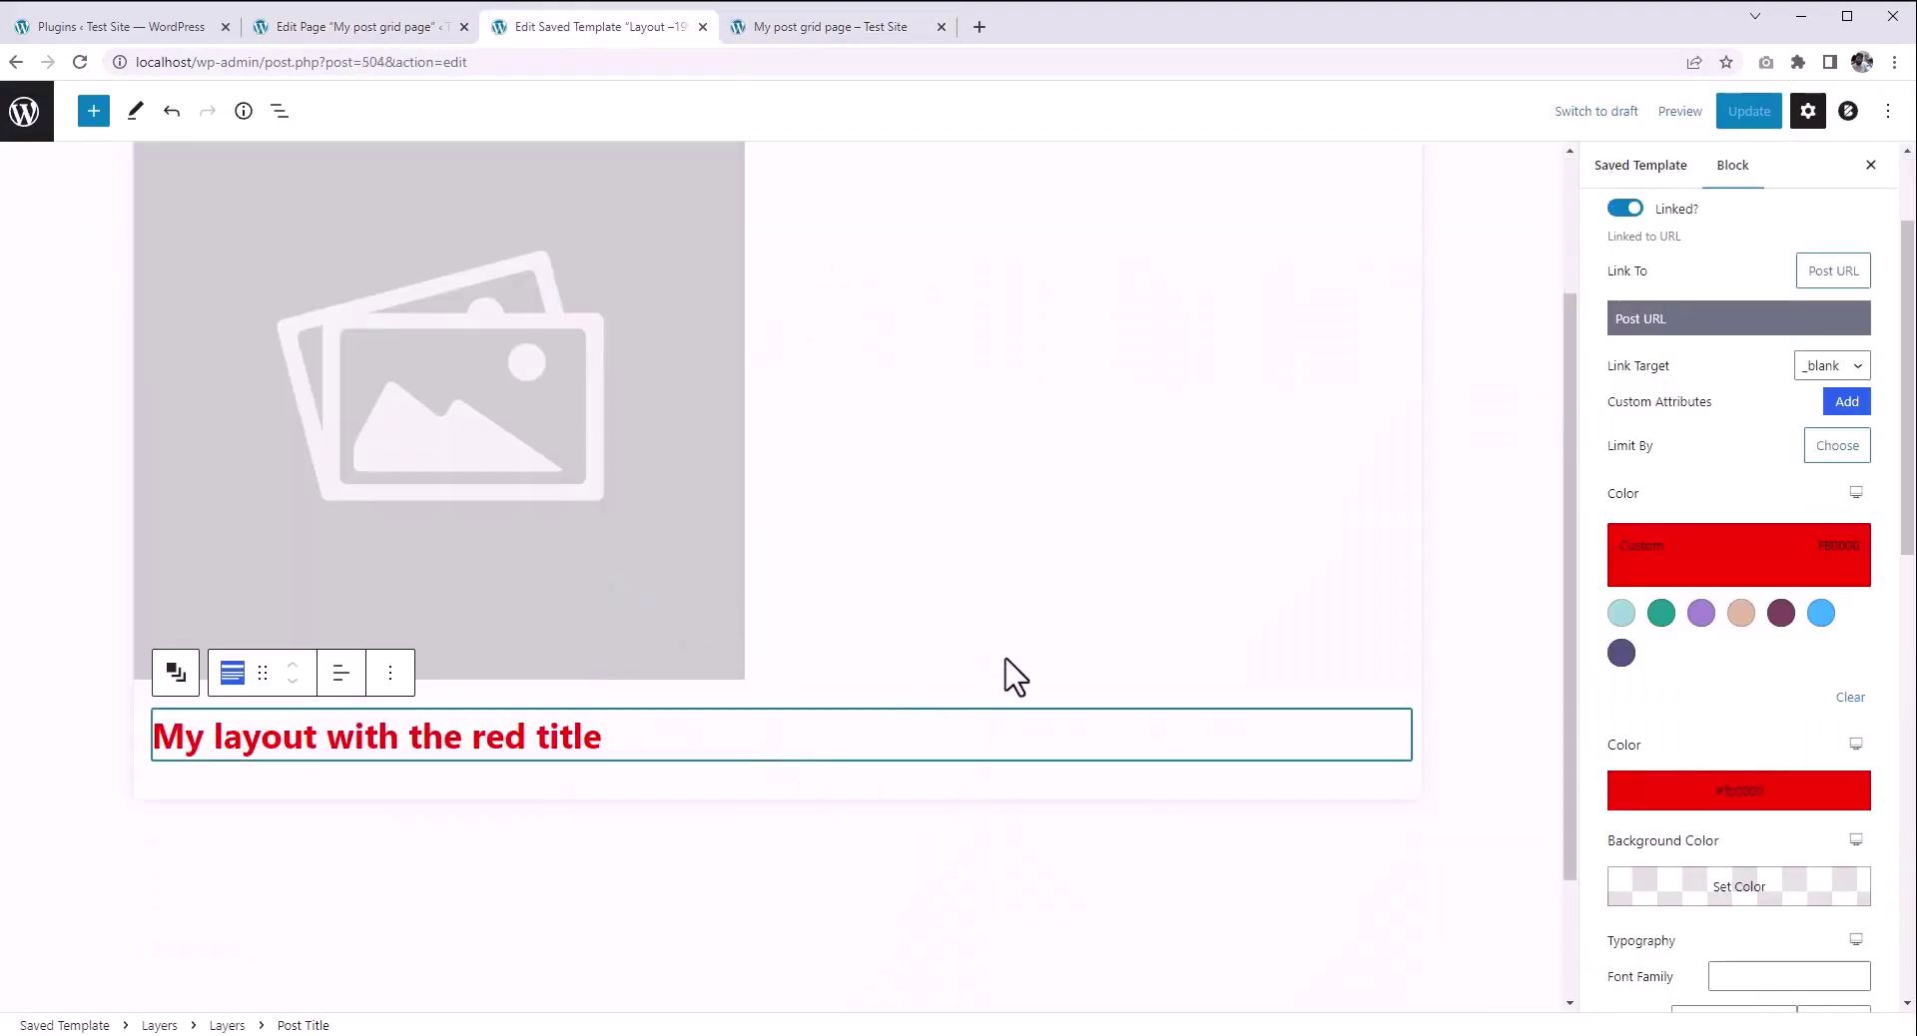
Step: Add an empty paragraph block directly below the red Post Title block in the template
scroll(775, 385, up, 2)
click(877, 436)
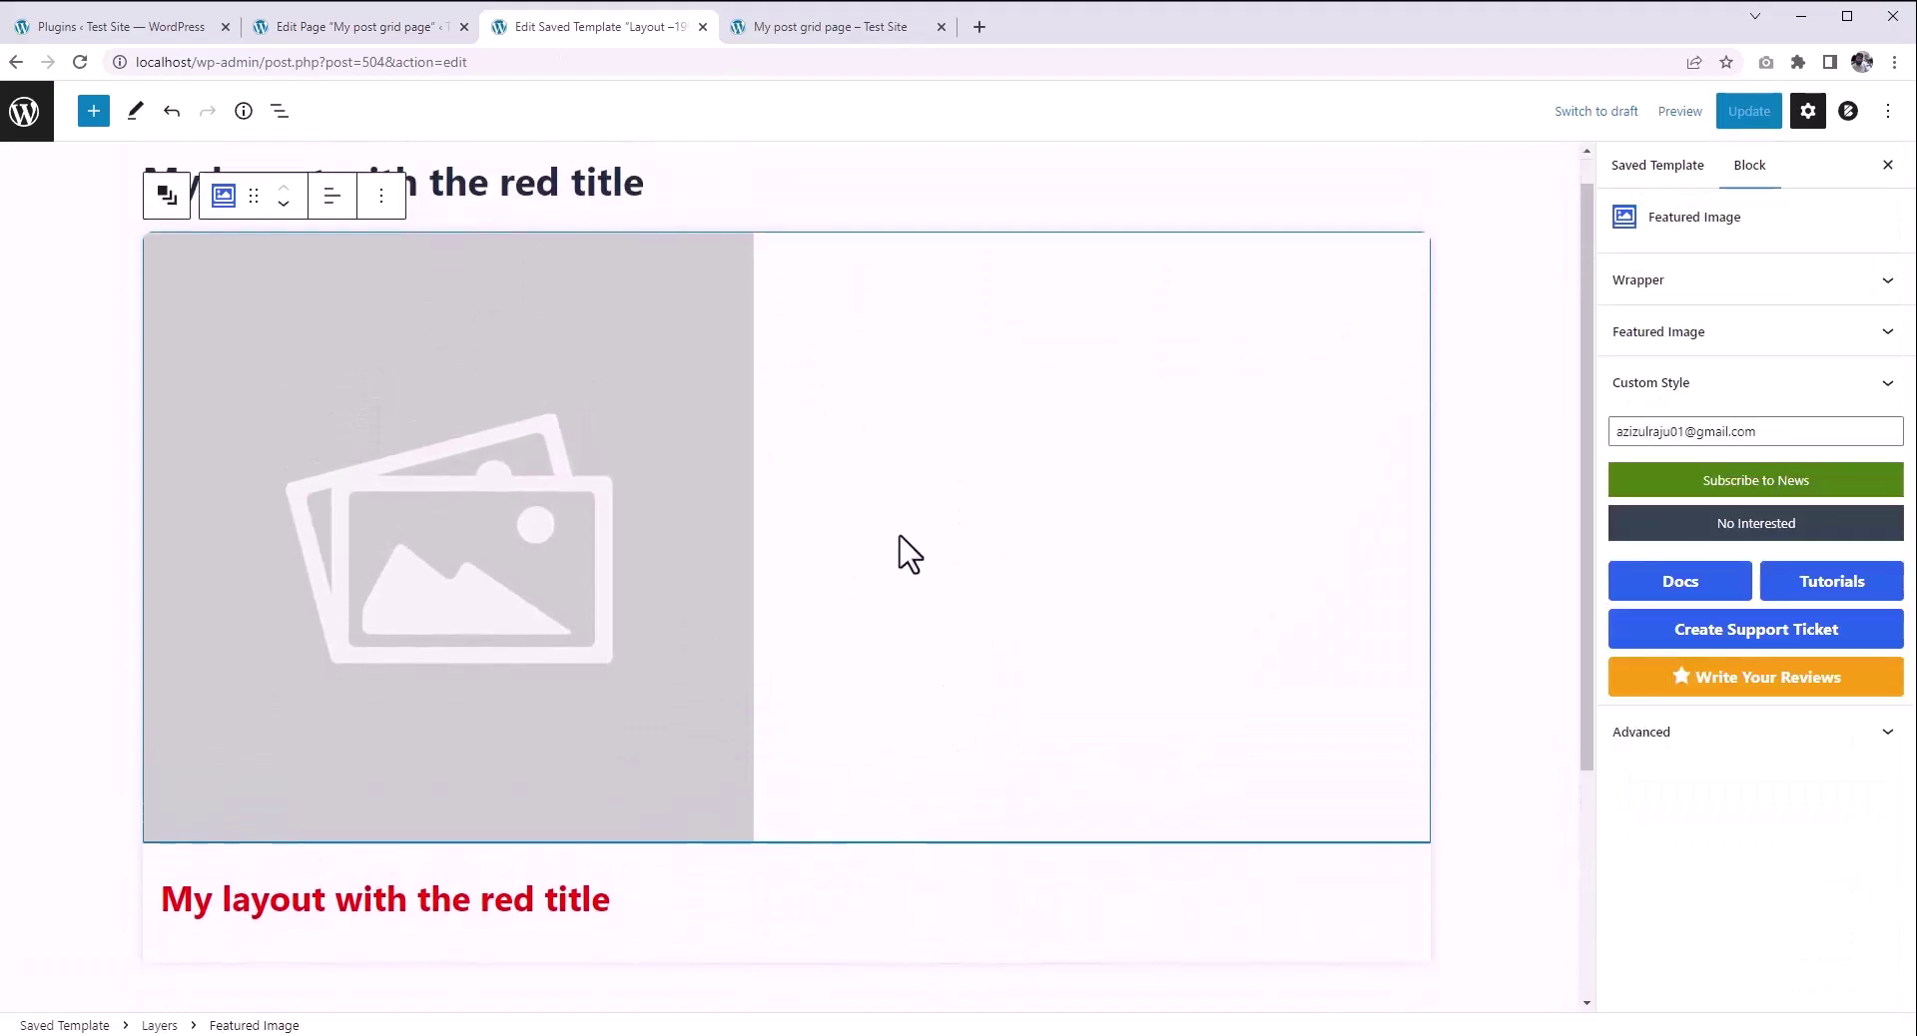
click(887, 754)
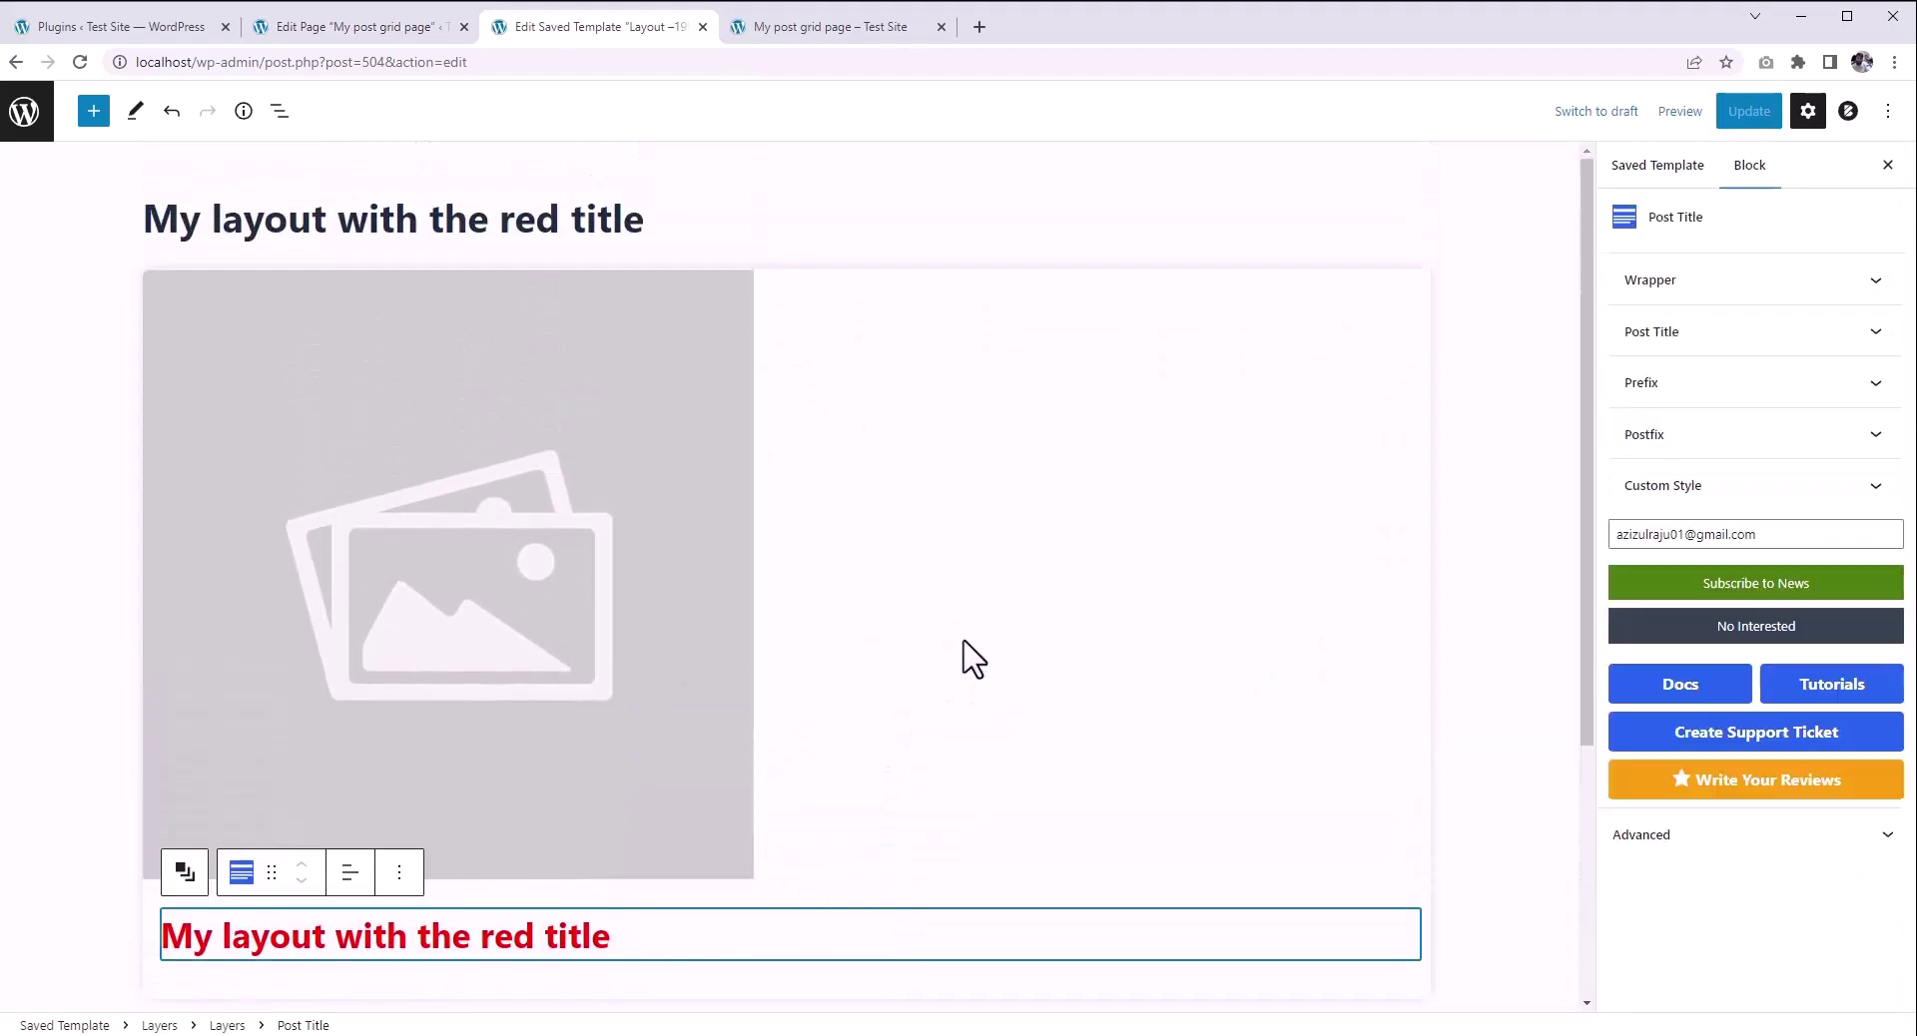
scroll(849, 689, down, 1)
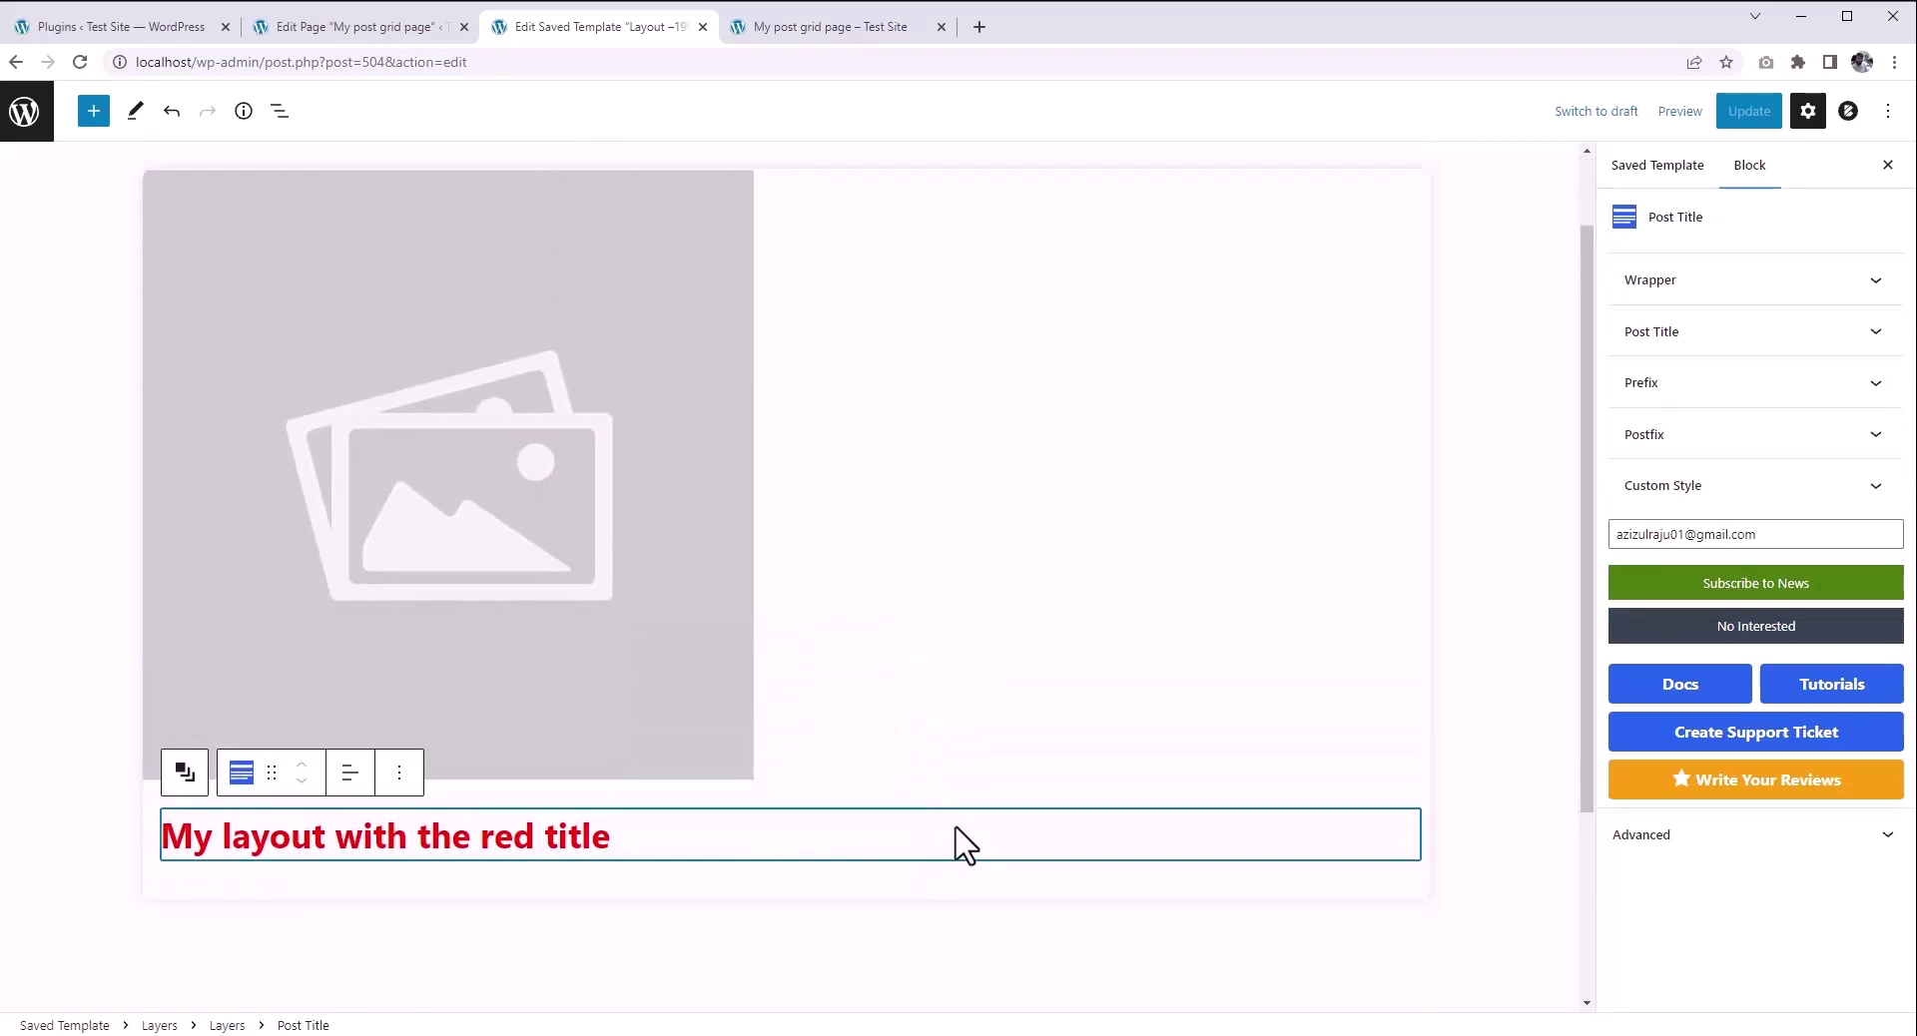
scroll(959, 844, up, 1)
click(933, 449)
scroll(937, 451, down, 2)
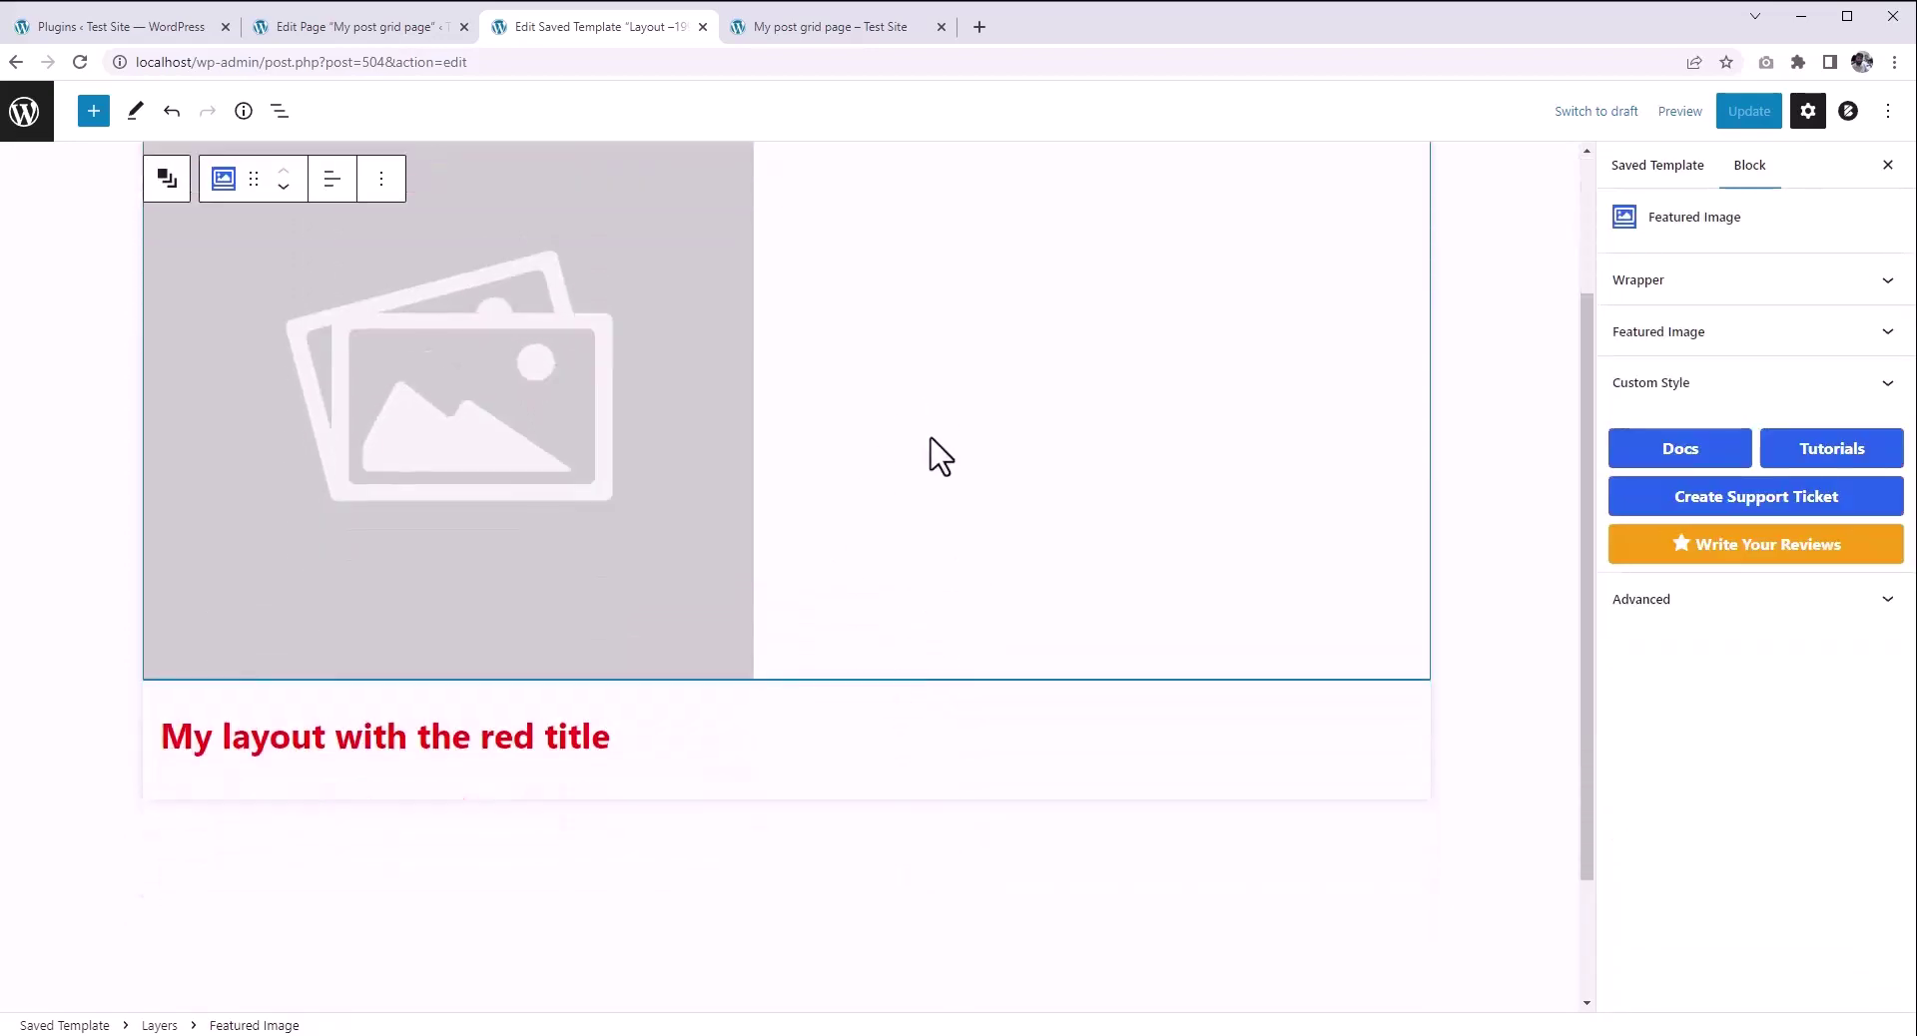
click(759, 738)
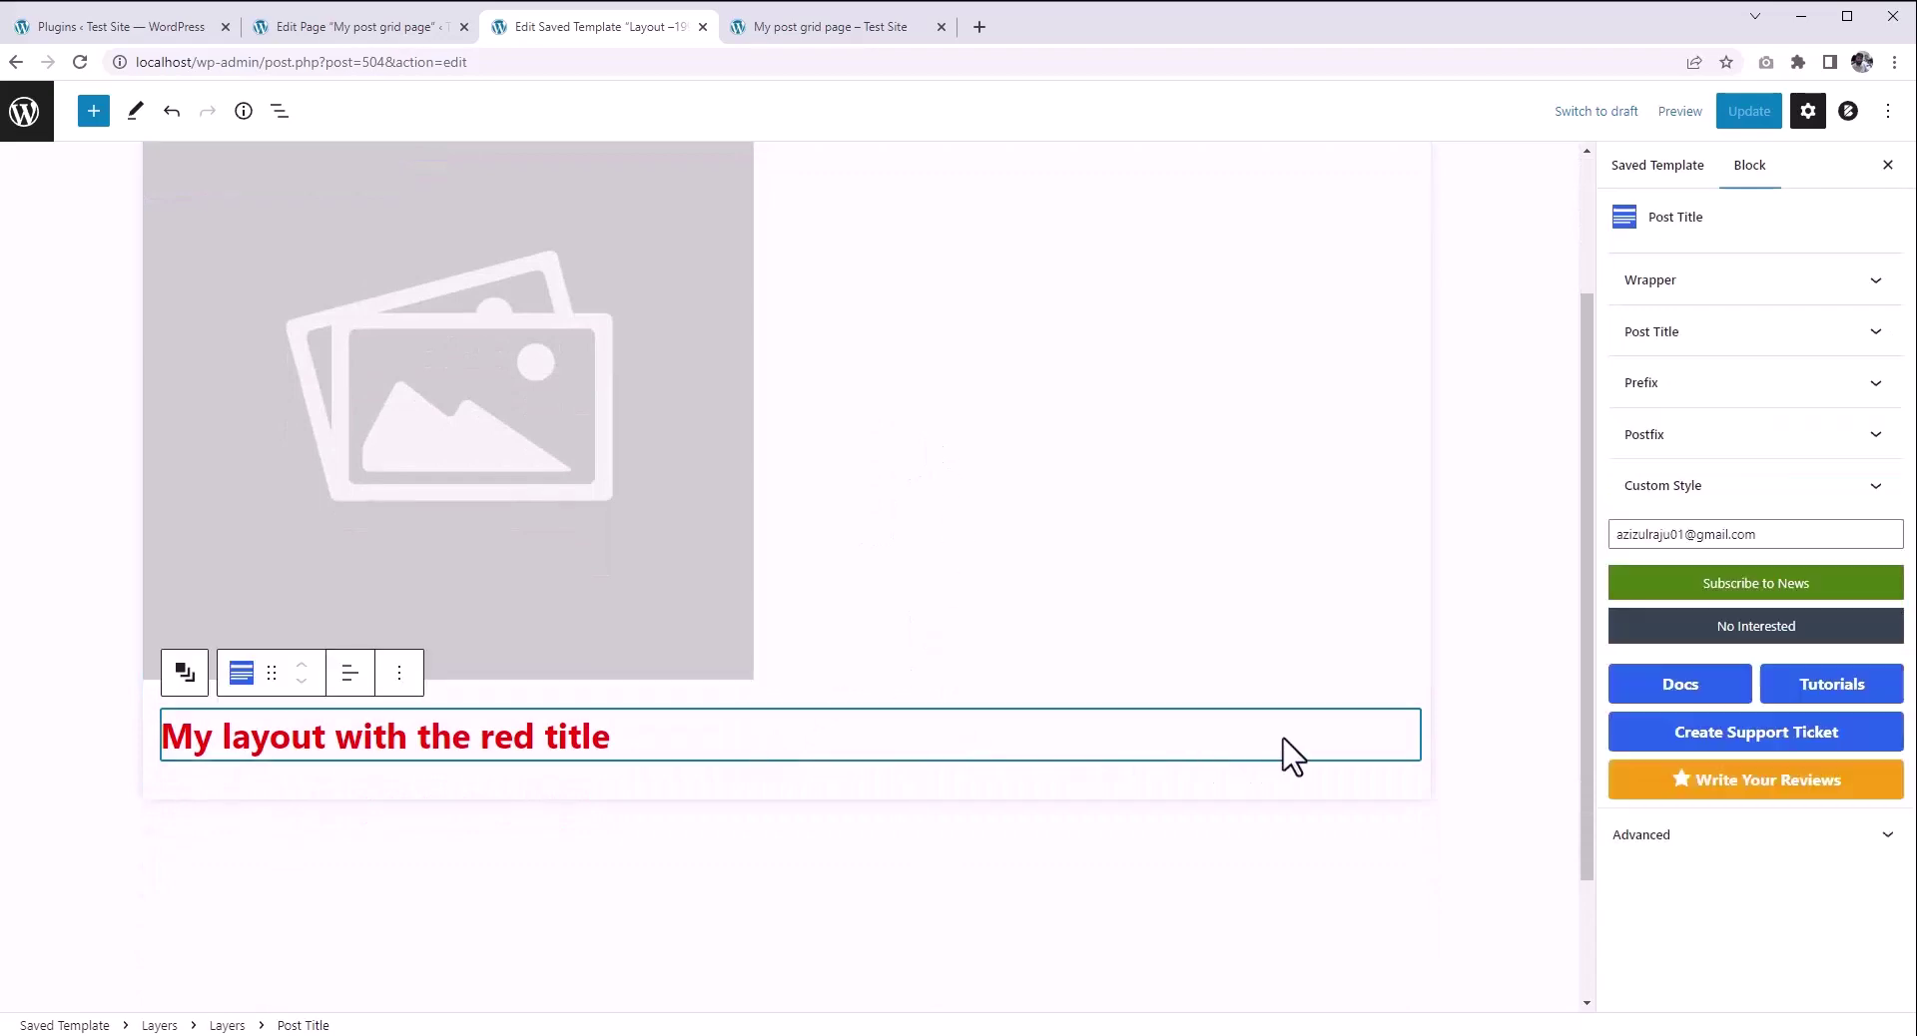
key(Return)
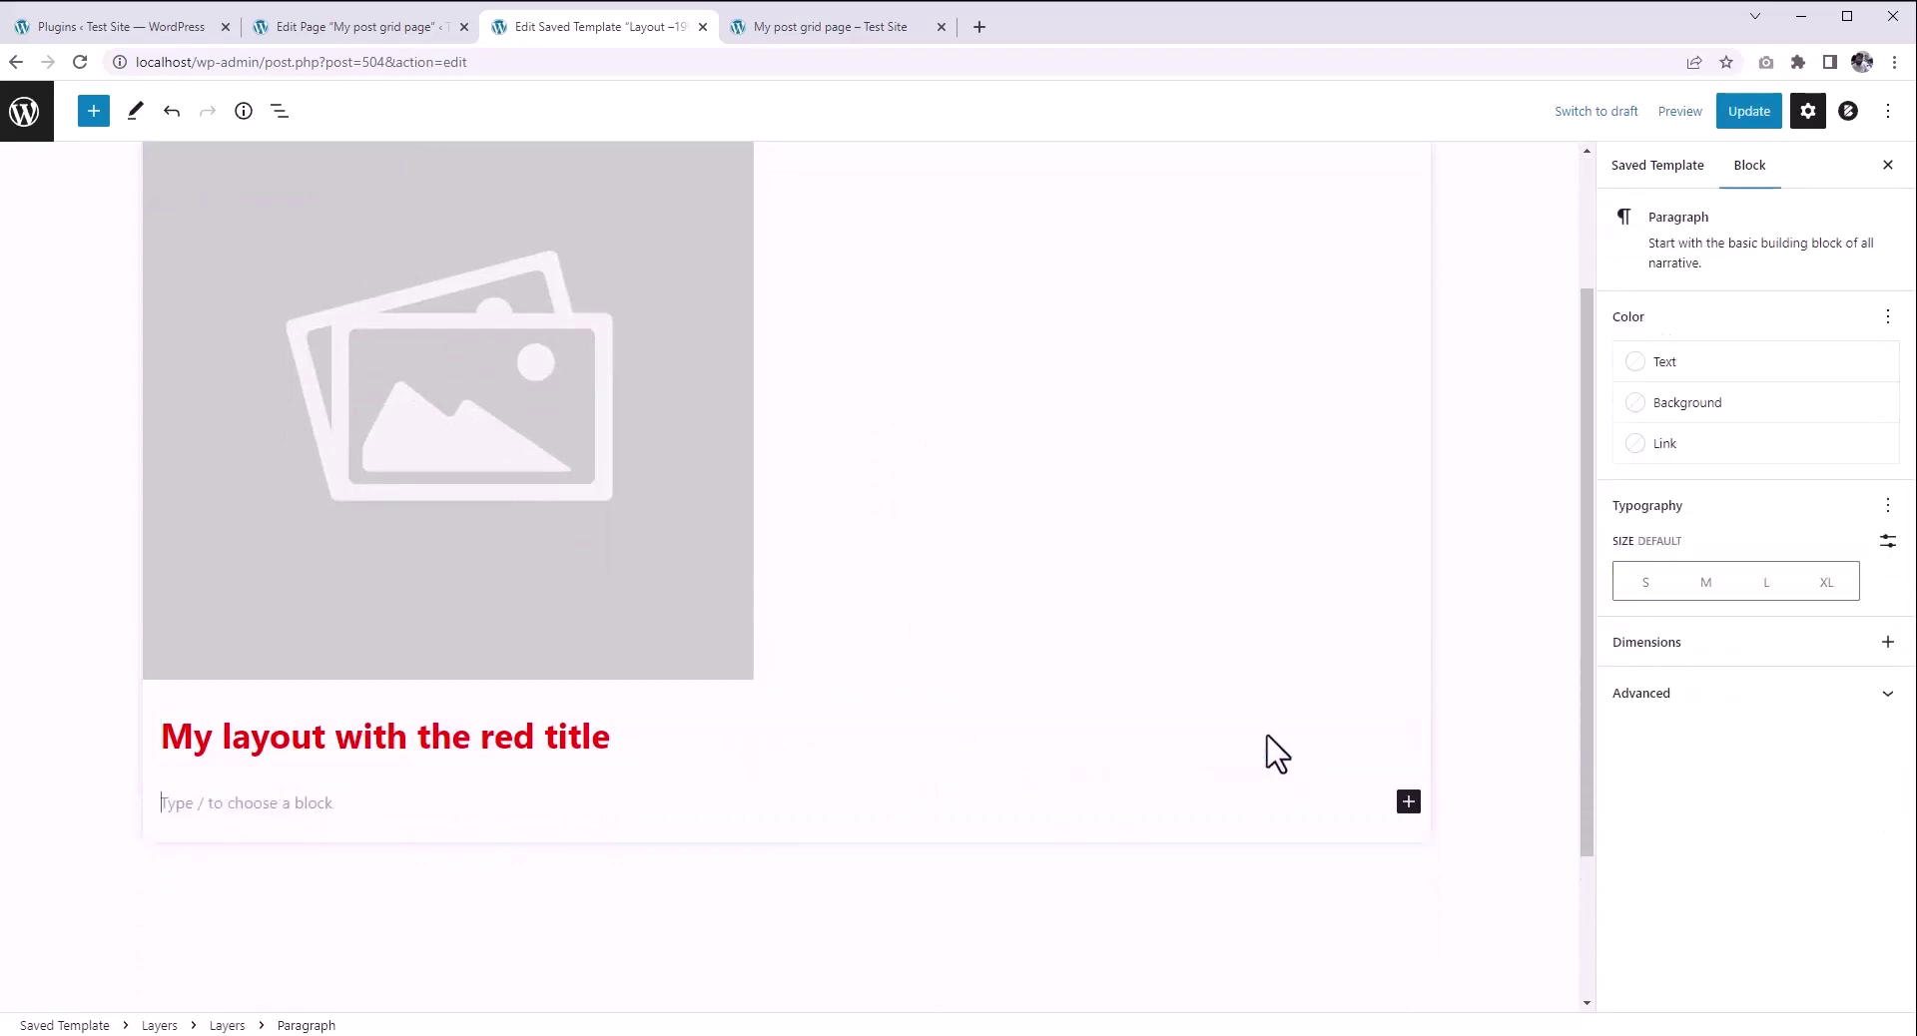
Step: Search the block inserter for 'post excerpt' in the empty slot below the red title
scroll(1238, 754, up, 1)
scroll(1190, 754, down, 1)
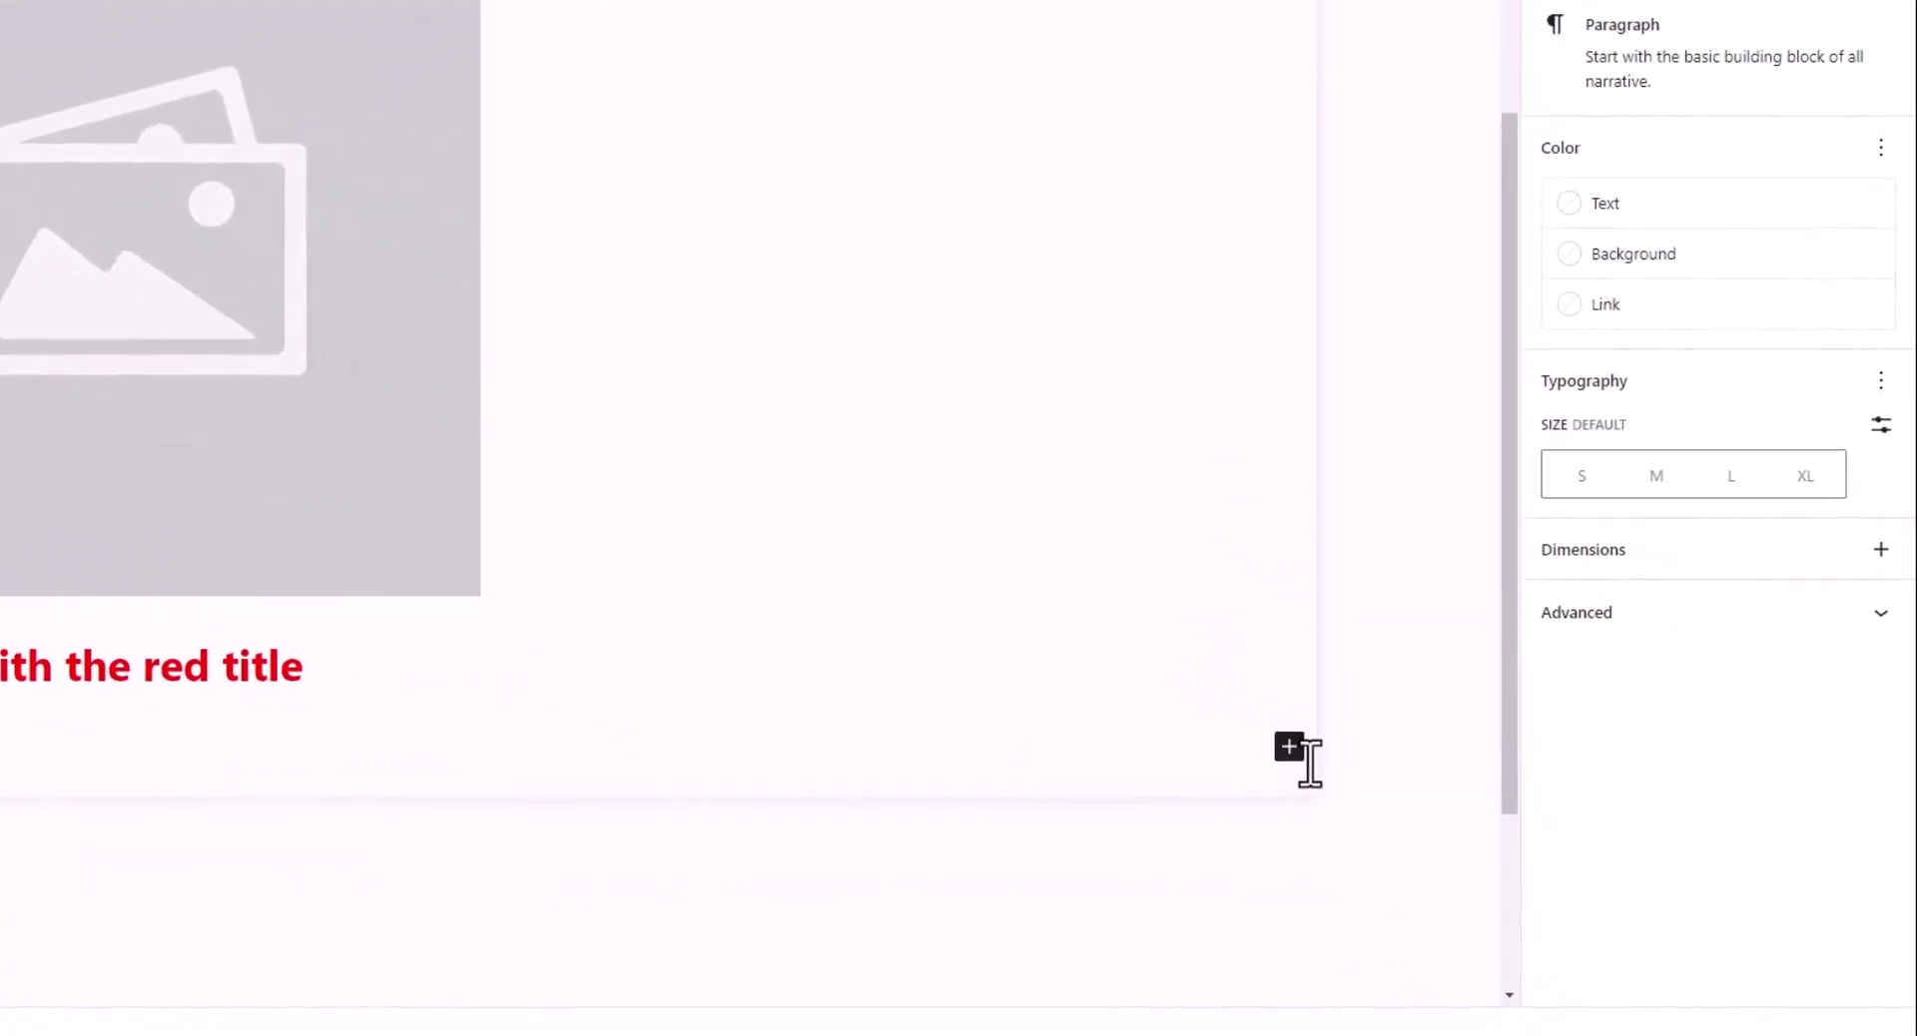
click(1289, 747)
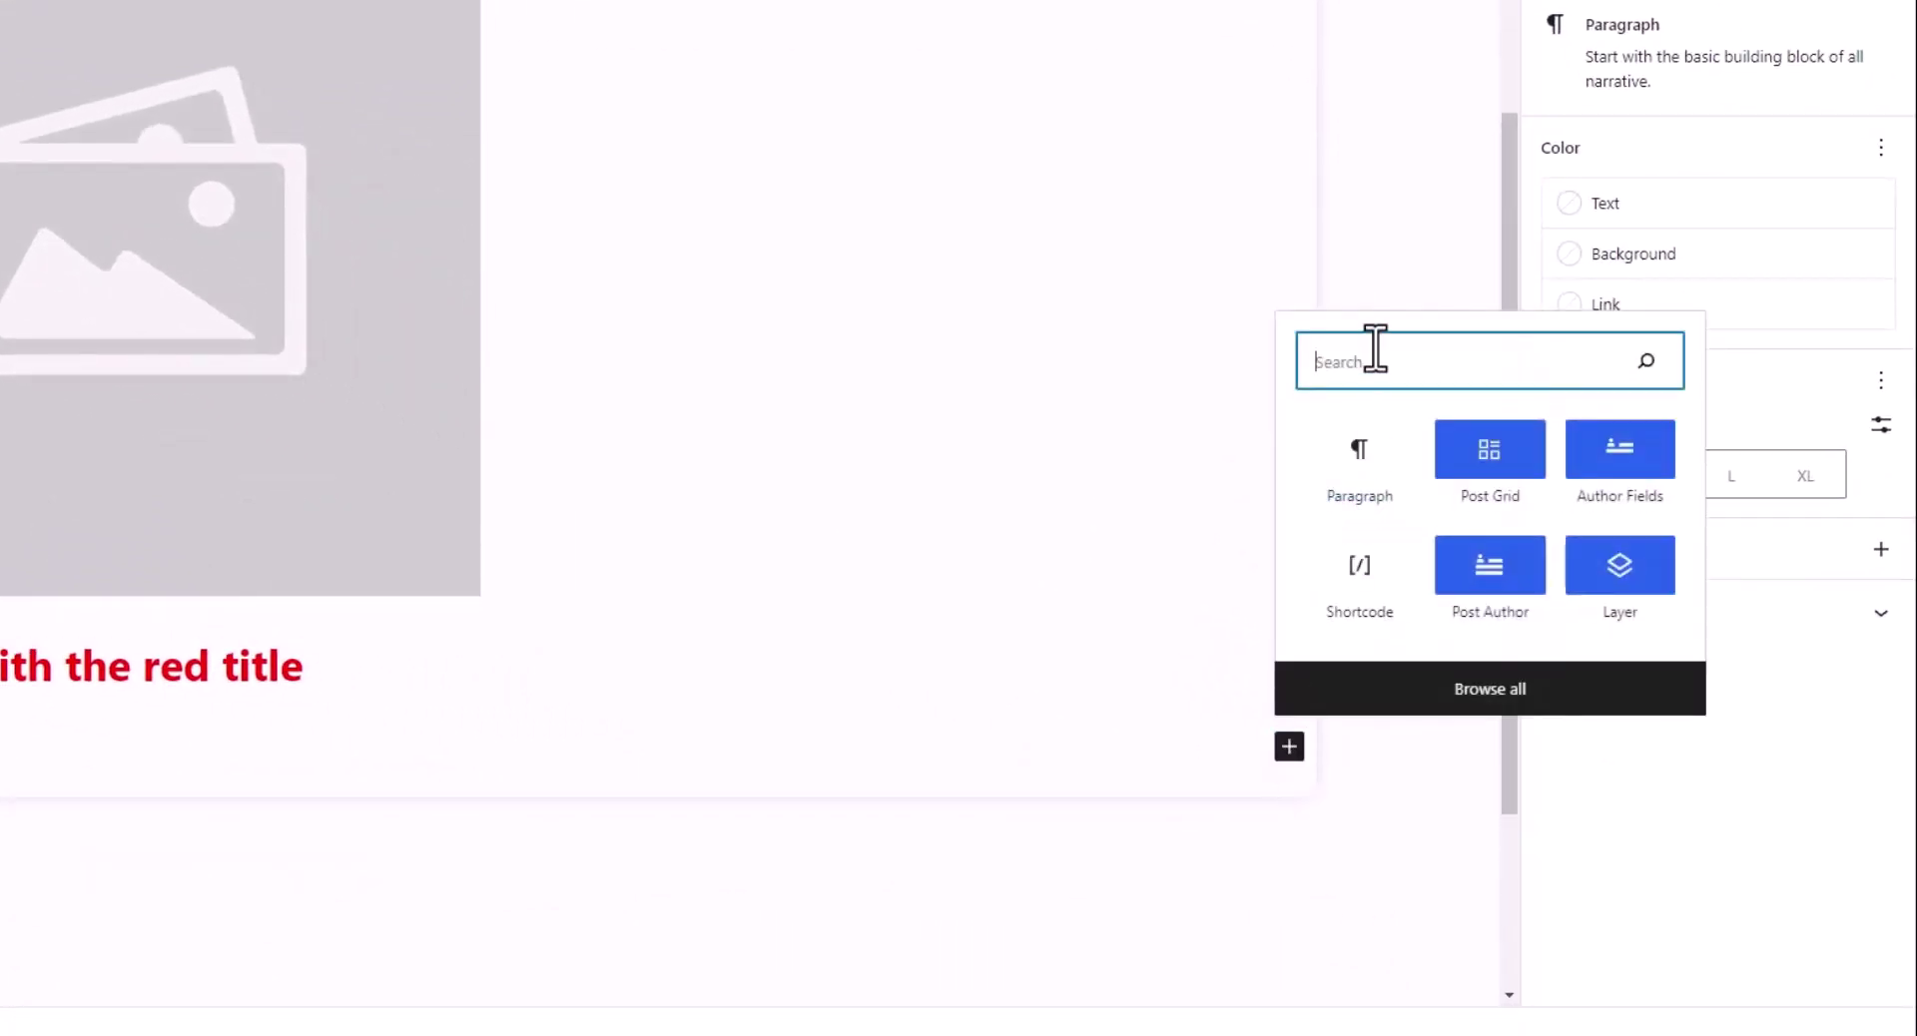
text(post excerpt)
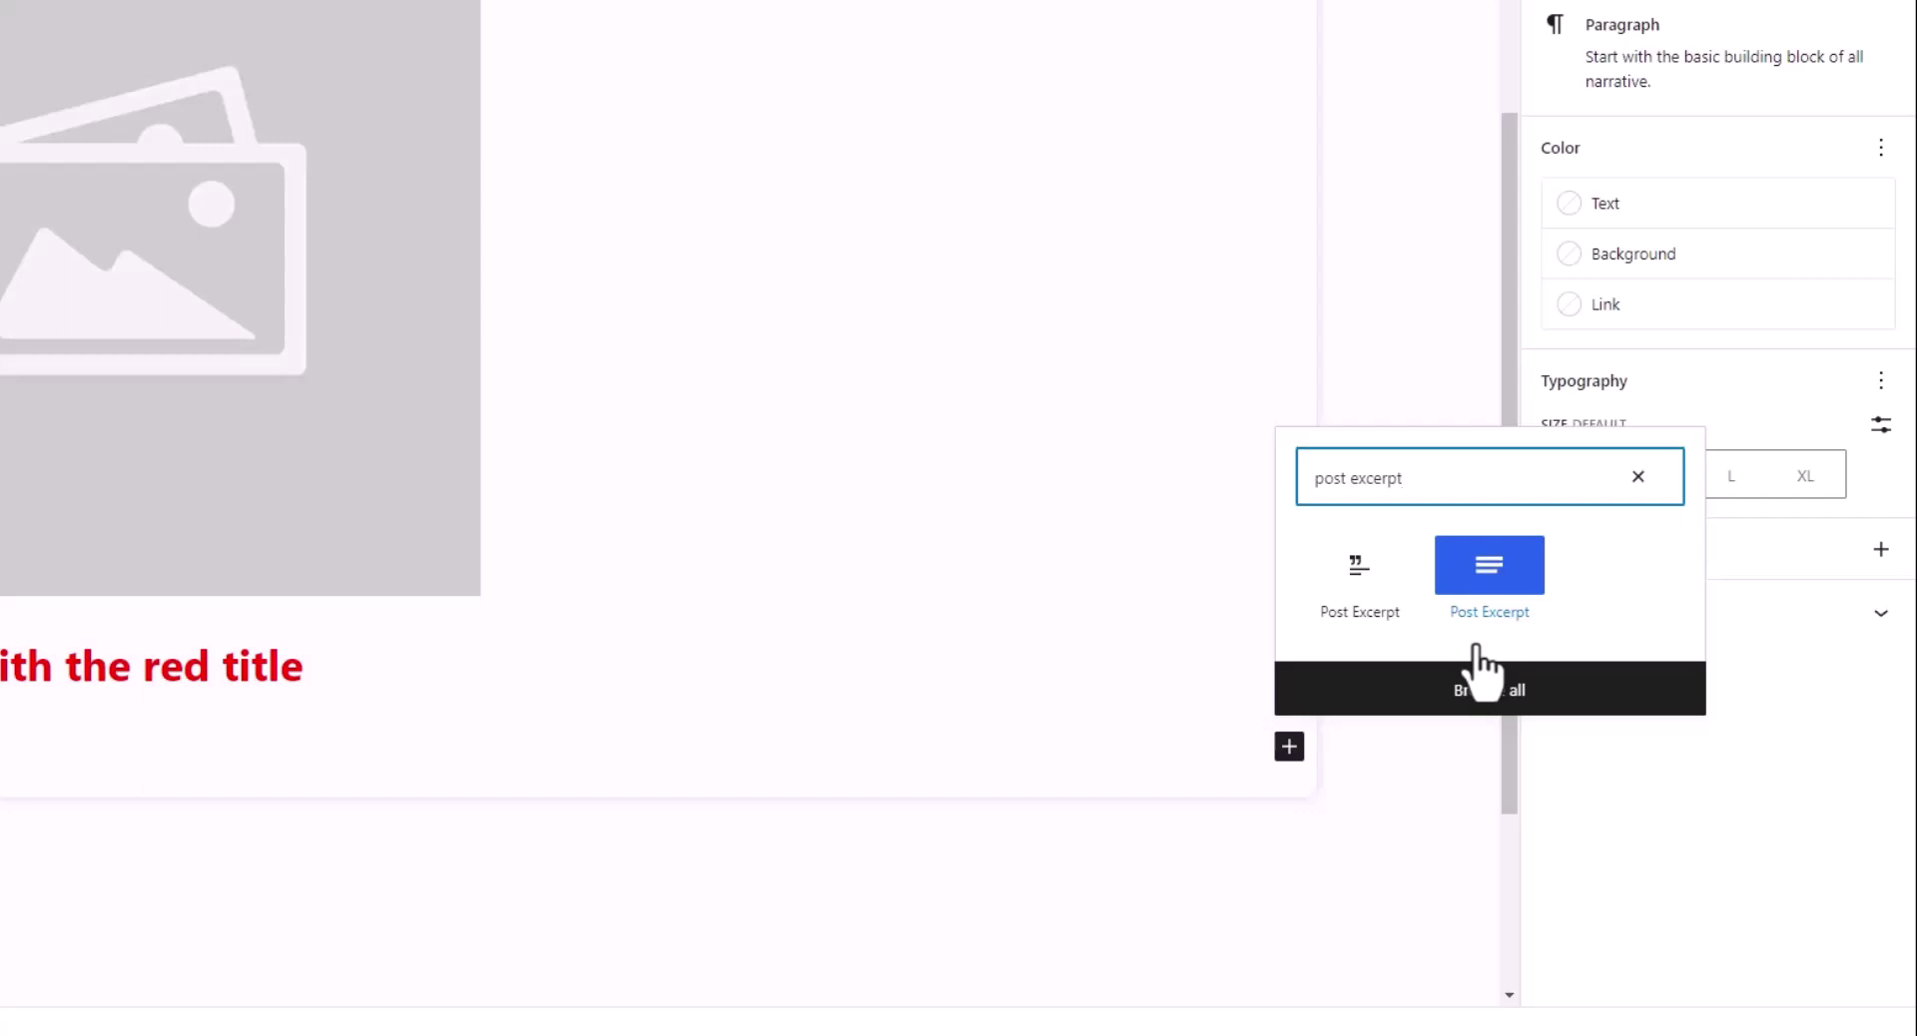
drag(1456, 479, 1260, 481)
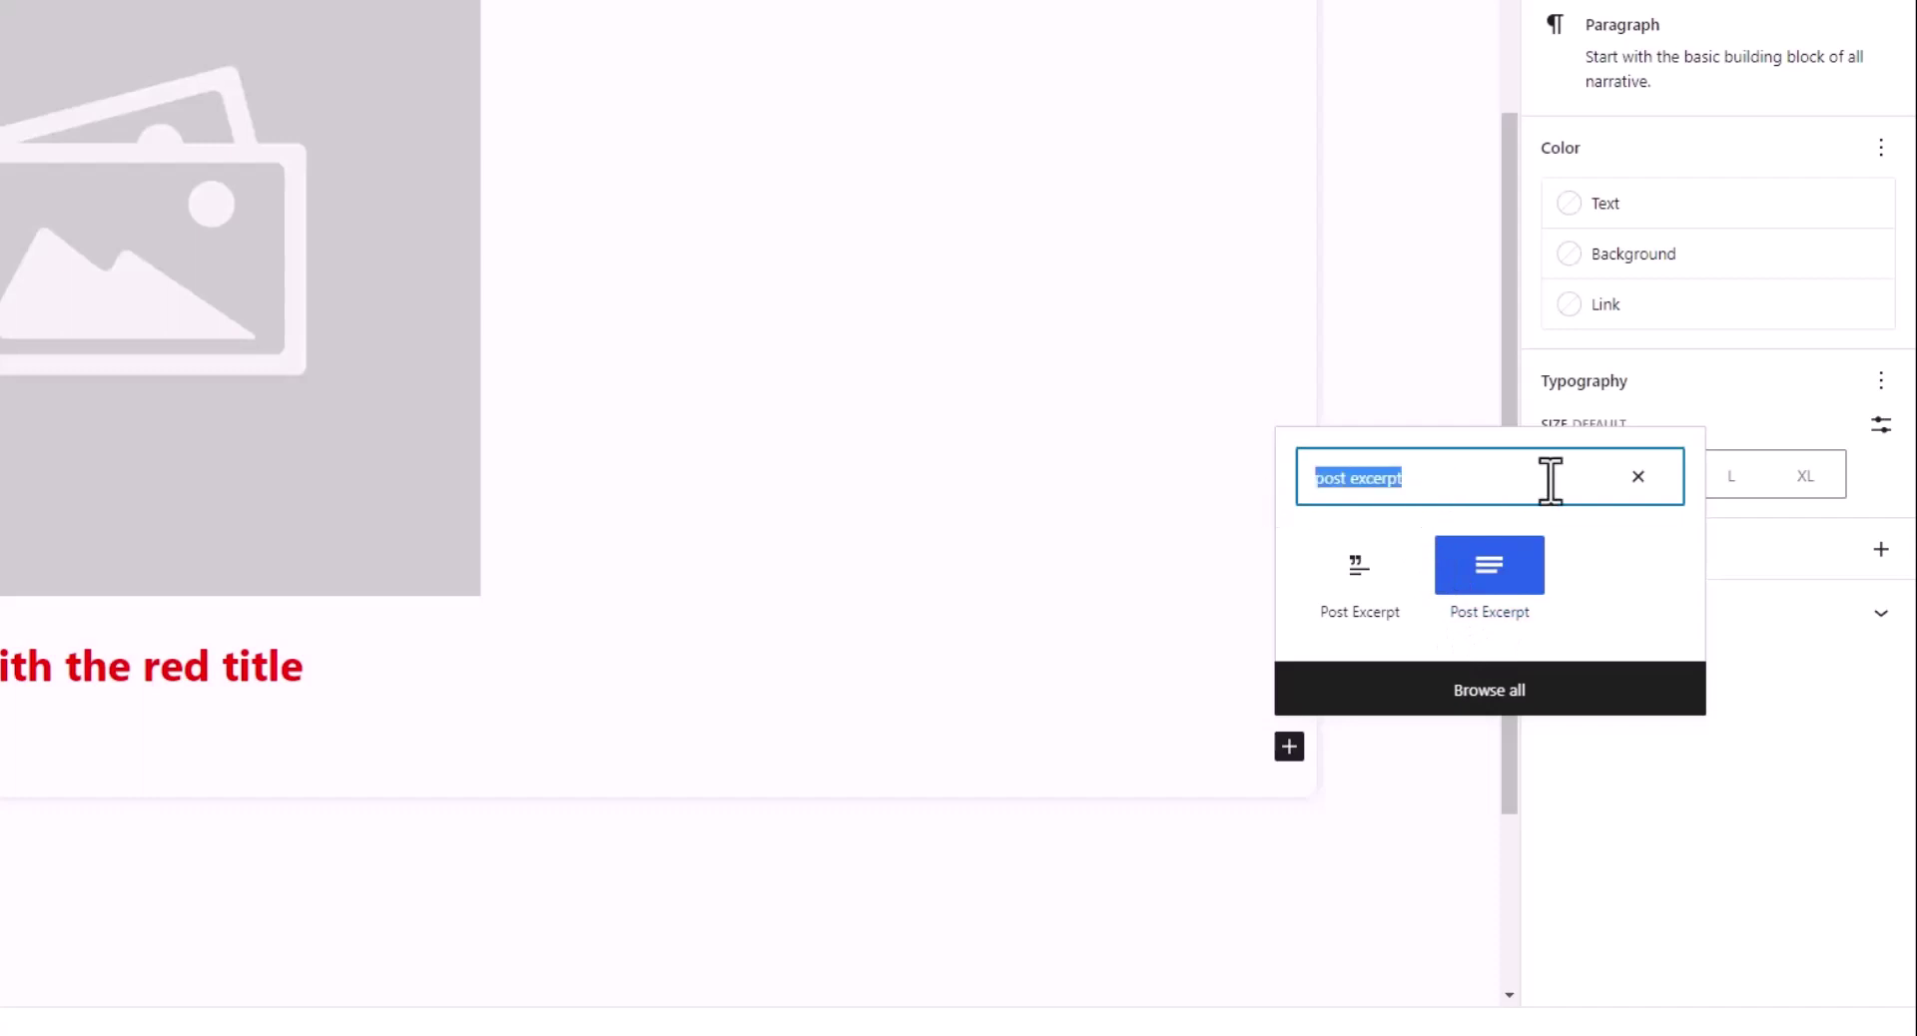
text(post title)
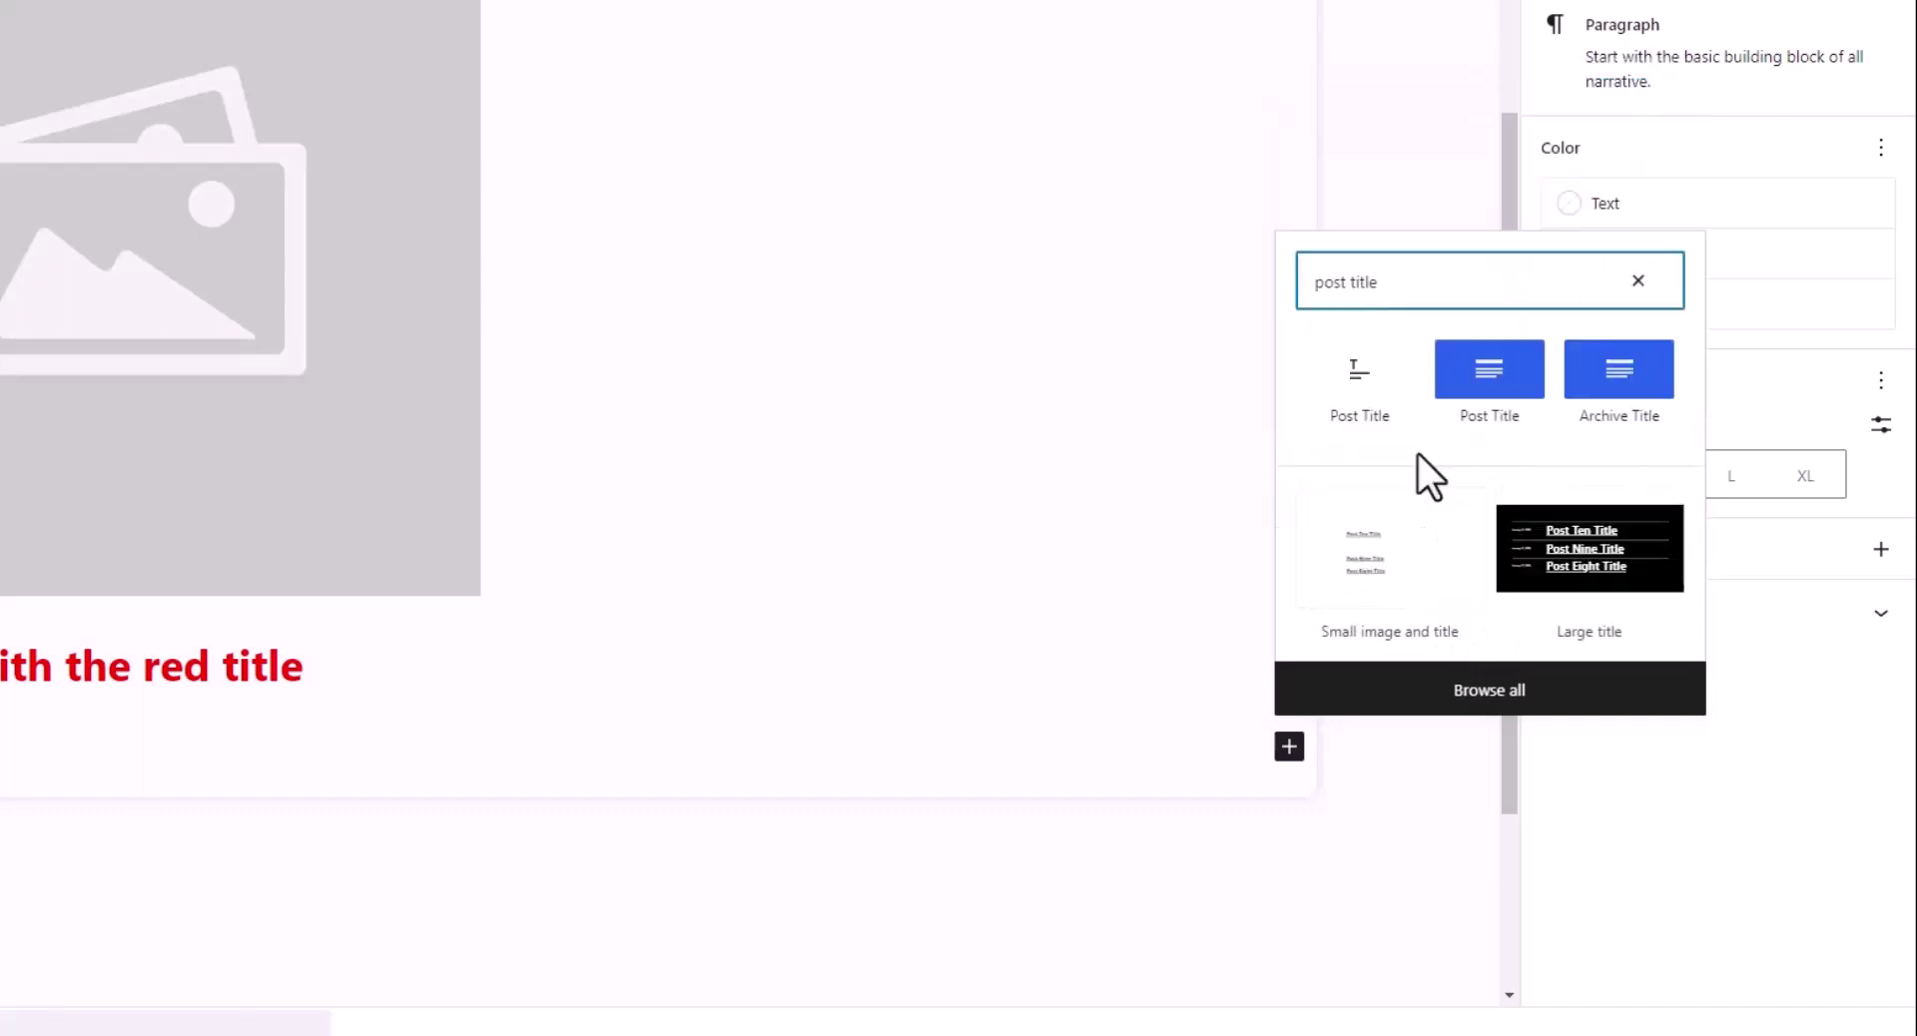
drag(1390, 289, 1275, 291)
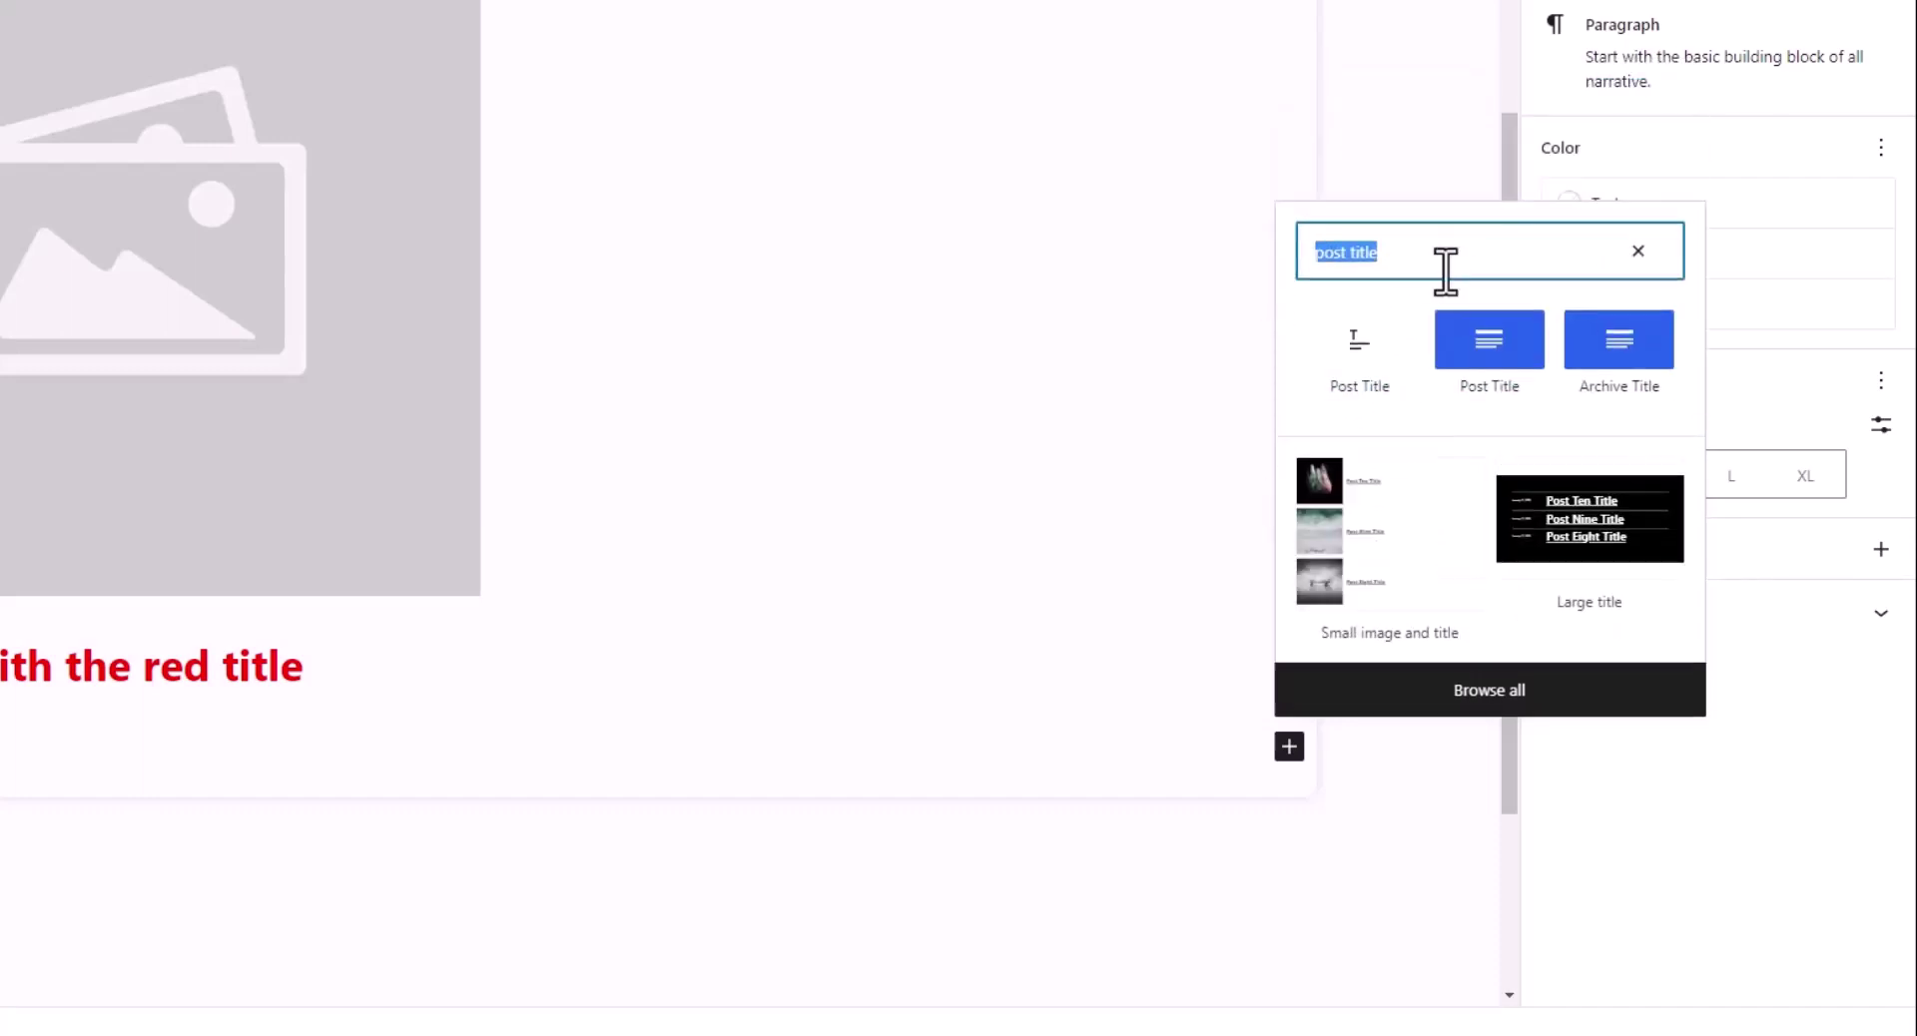
text(post excerp)
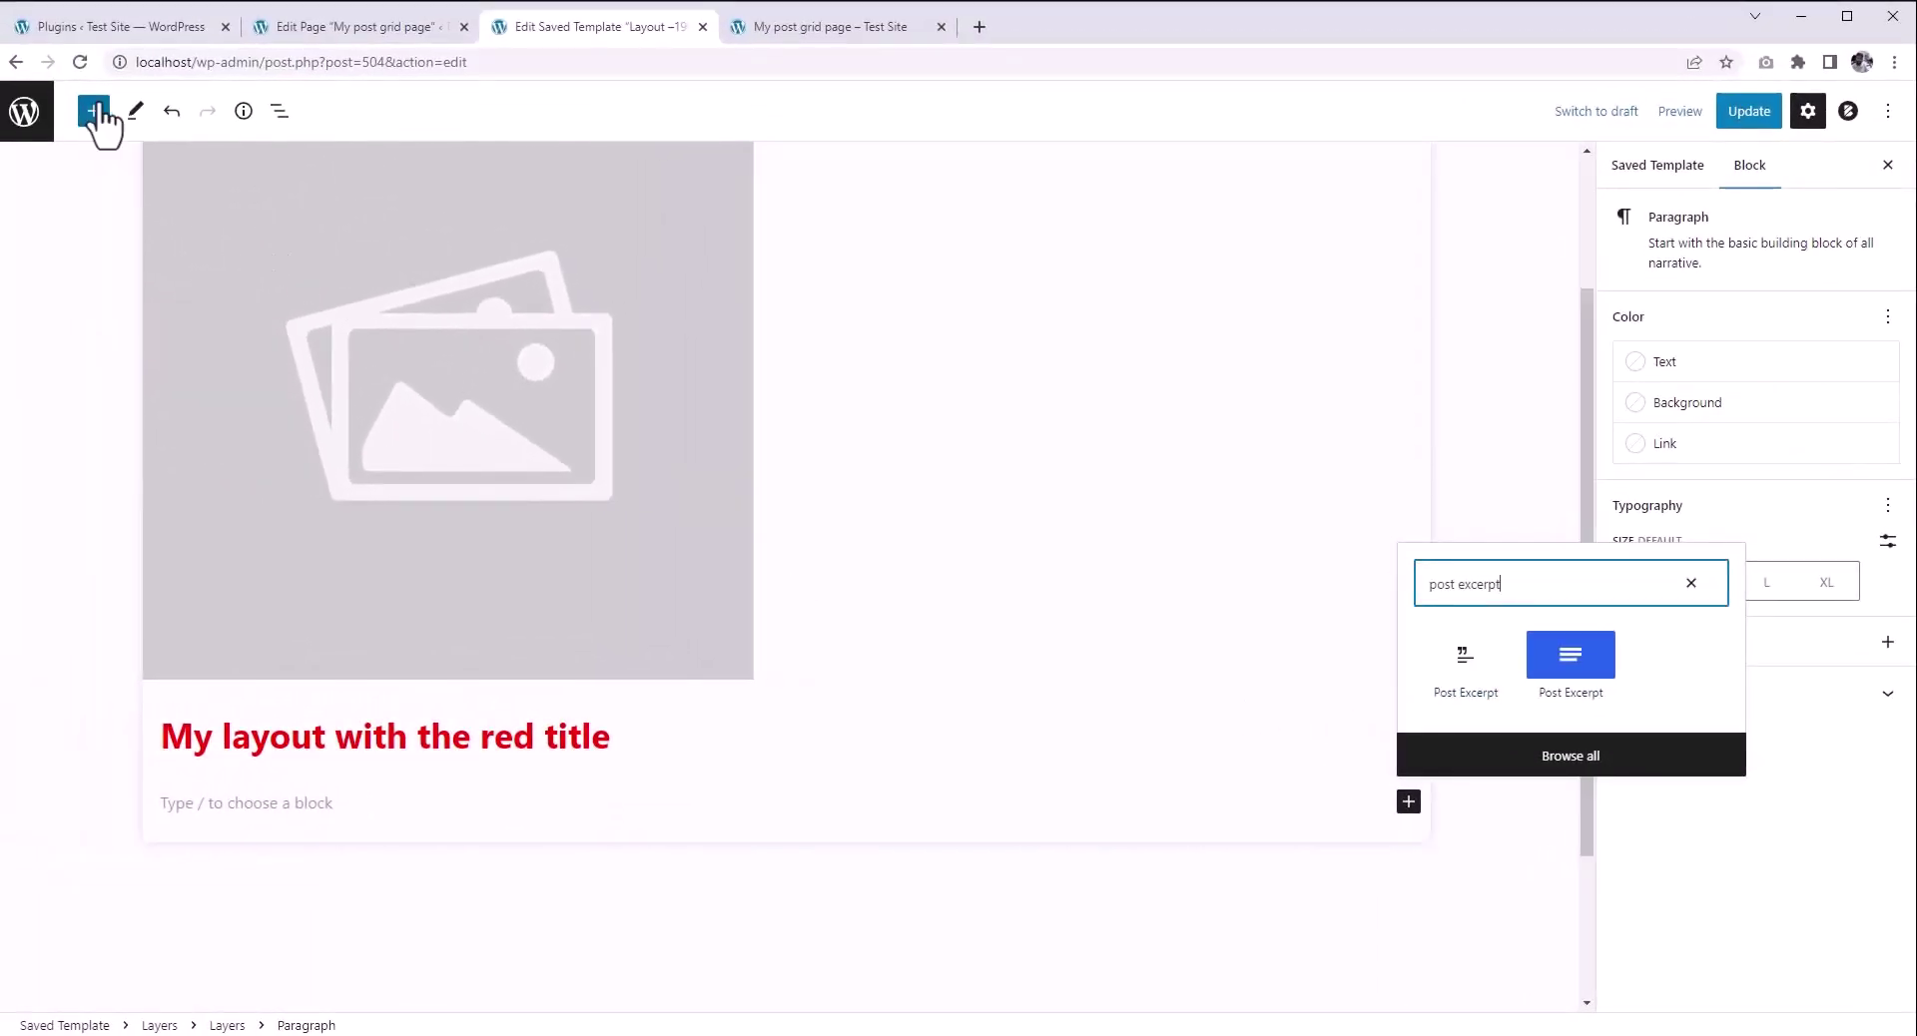
Step: Browse the full list of available blocks, then close it
click(94, 111)
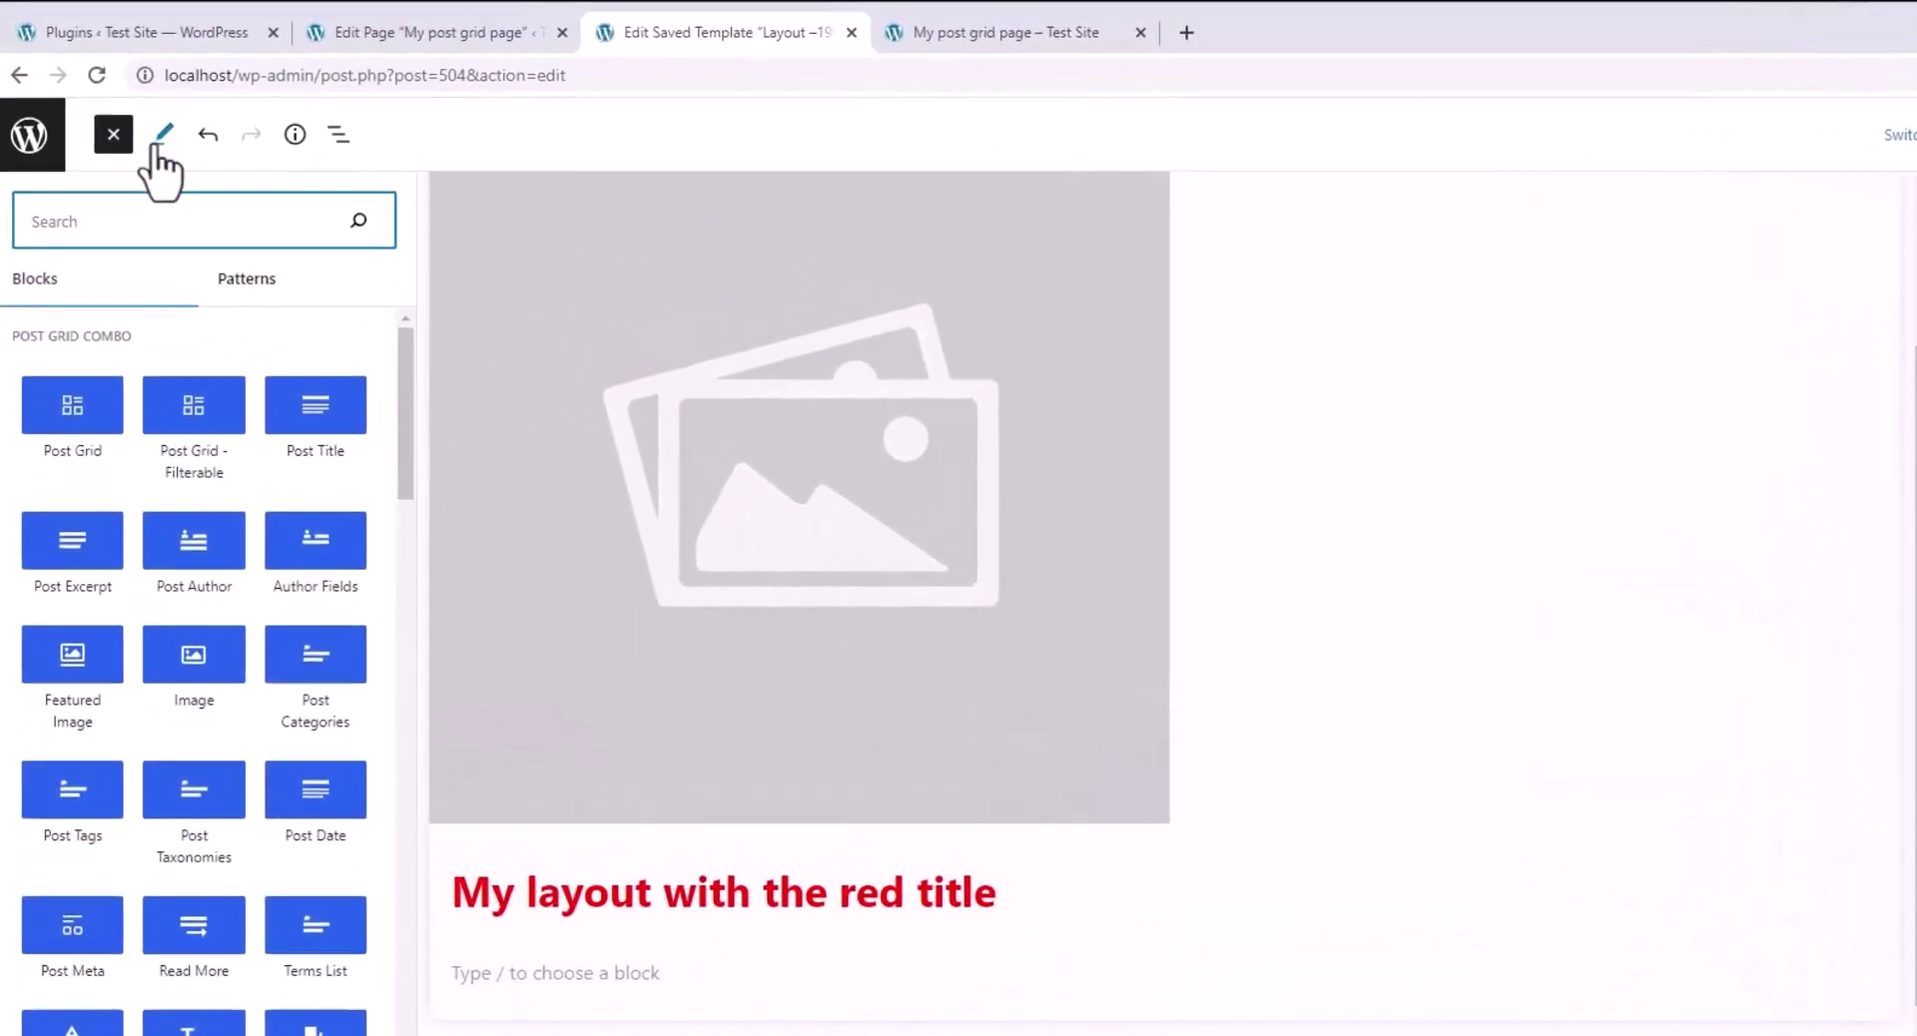
drag(109, 274, 60, 278)
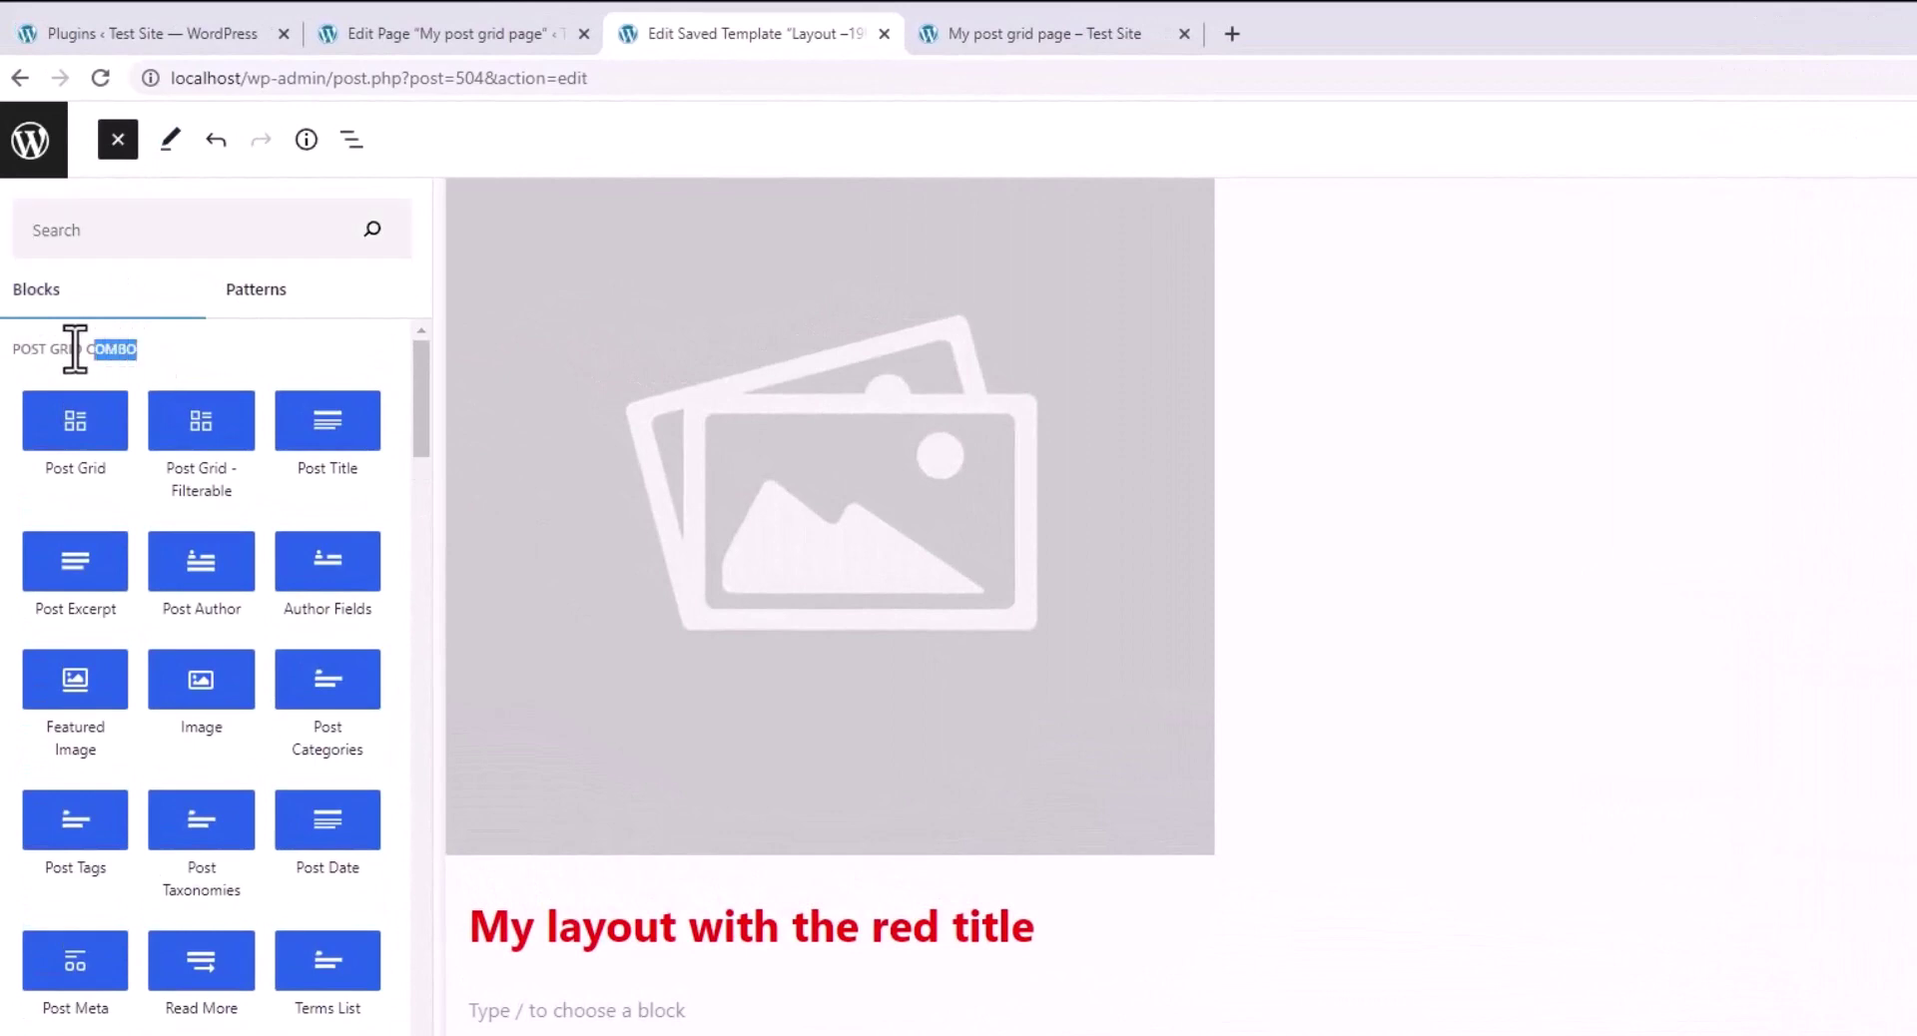
drag(75, 349, 3, 358)
scroll(335, 614, down, 2)
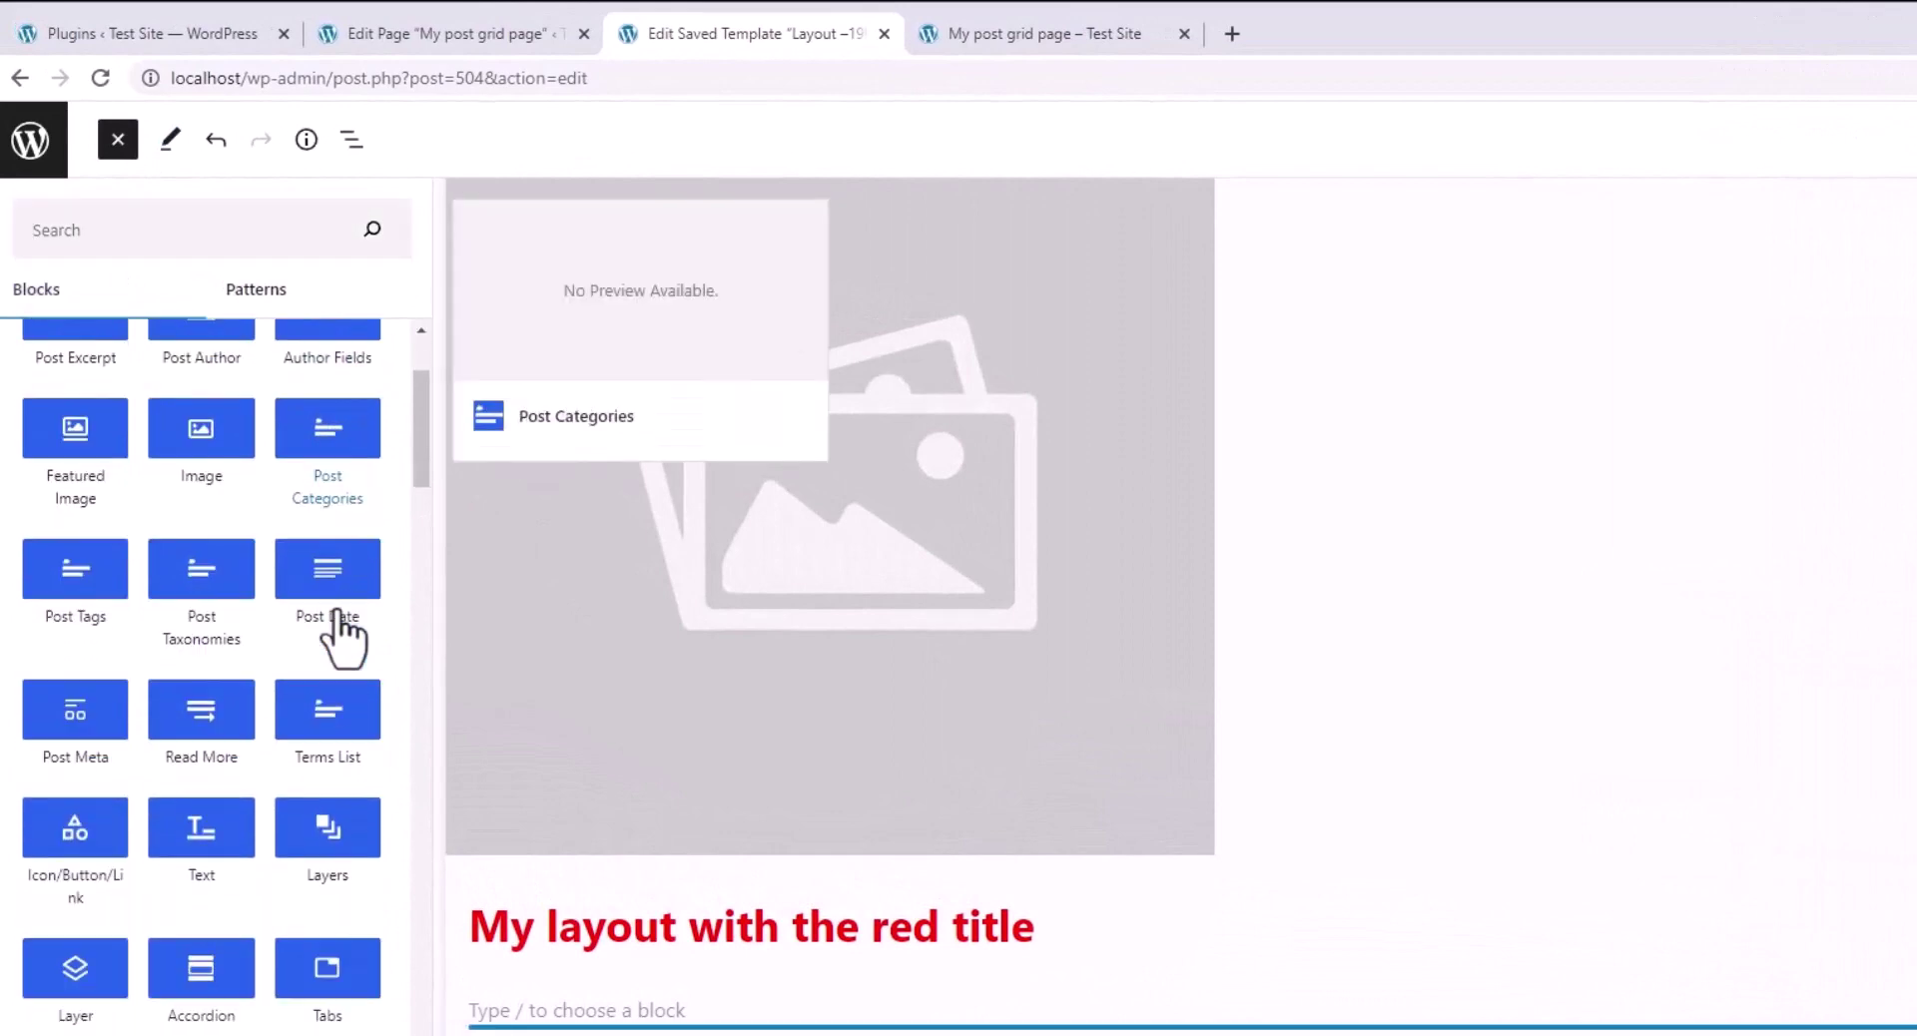
scroll(335, 649, down, 4)
scroll(309, 711, up, 7)
click(729, 1010)
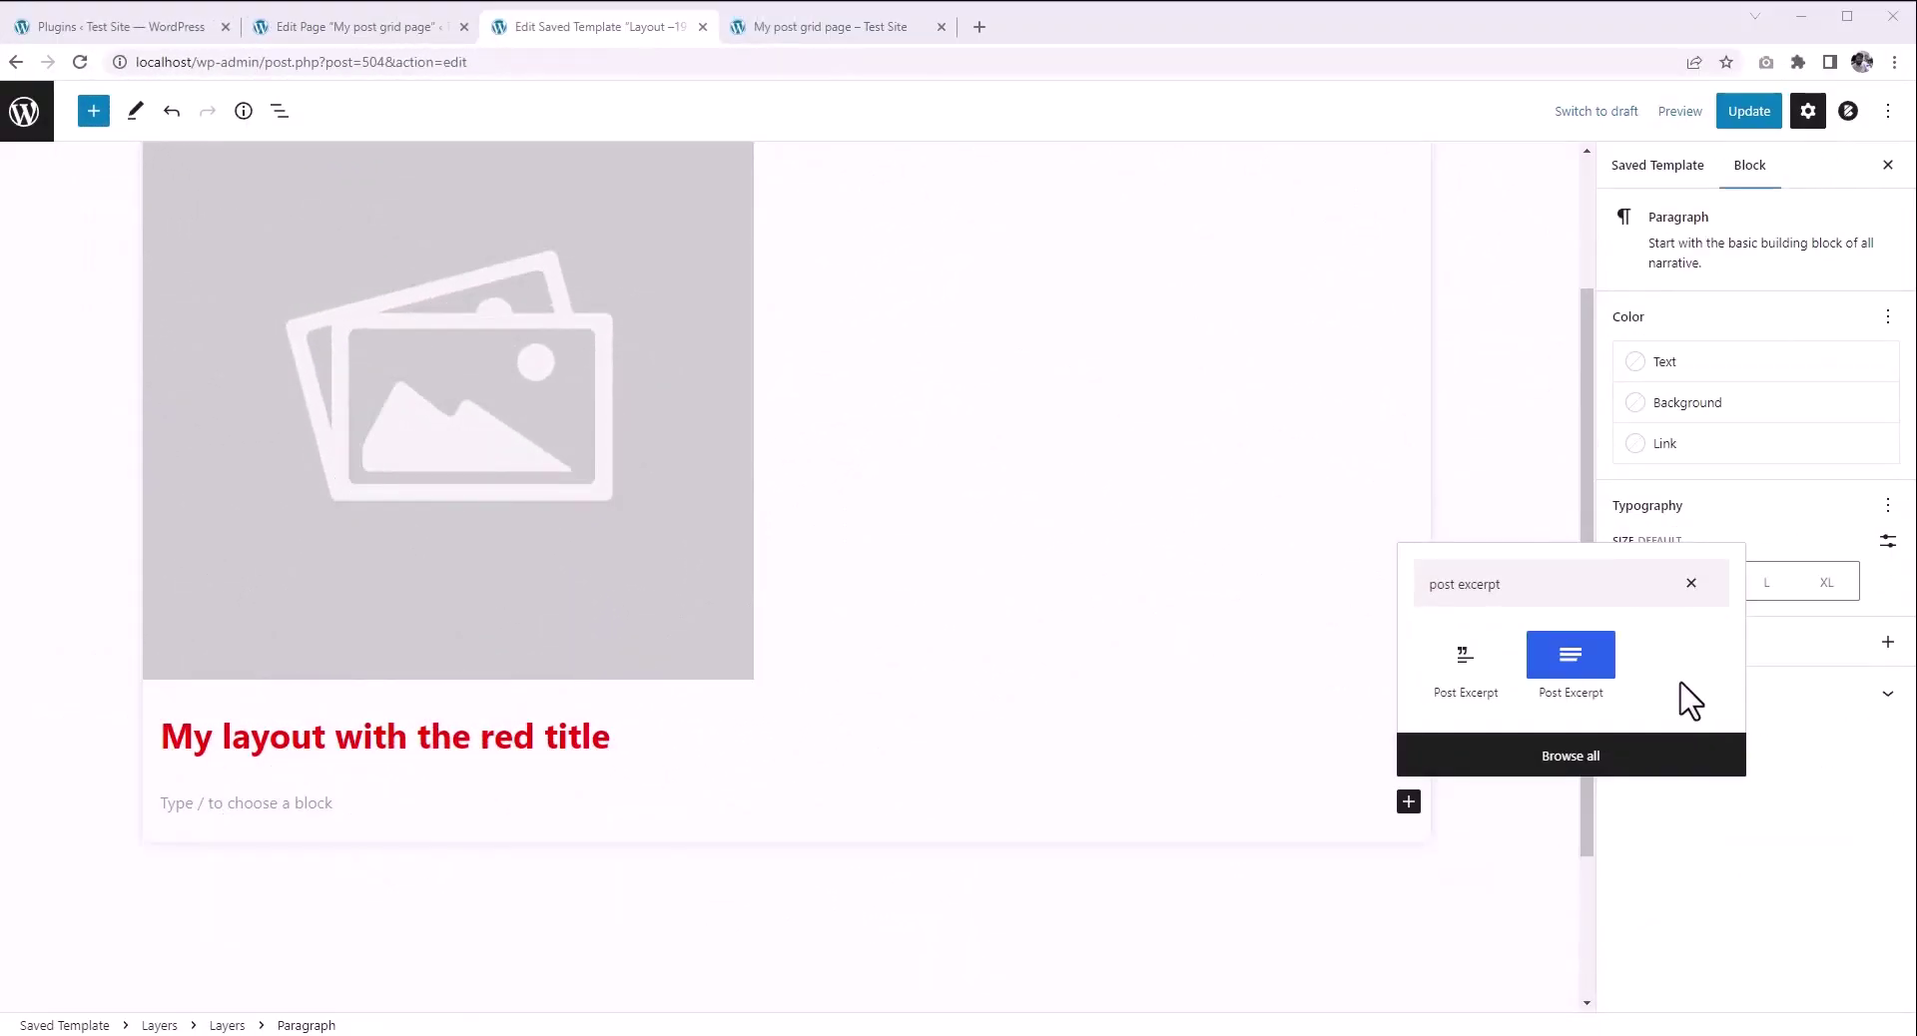
Step: Insert the Post Grid Combo Post Excerpt block below the title and clear the stray selection
click(1570, 661)
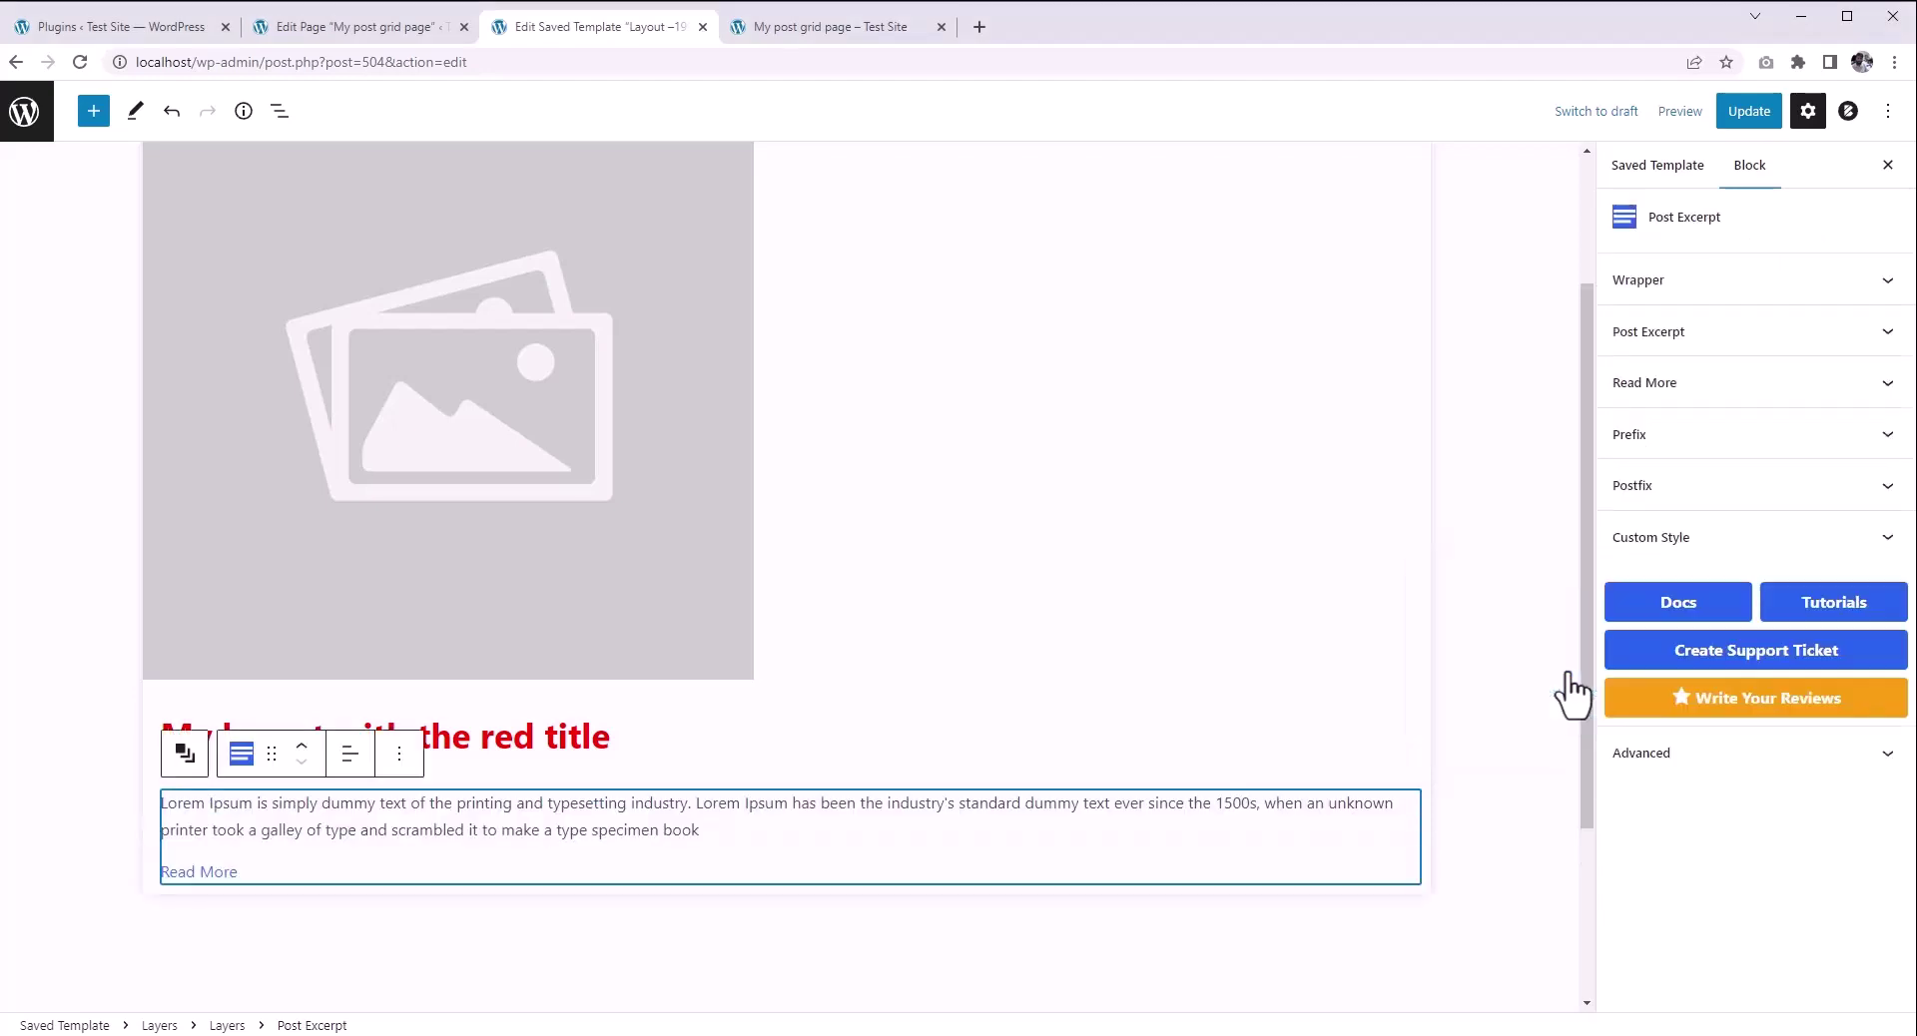
scroll(775, 843, down, 1)
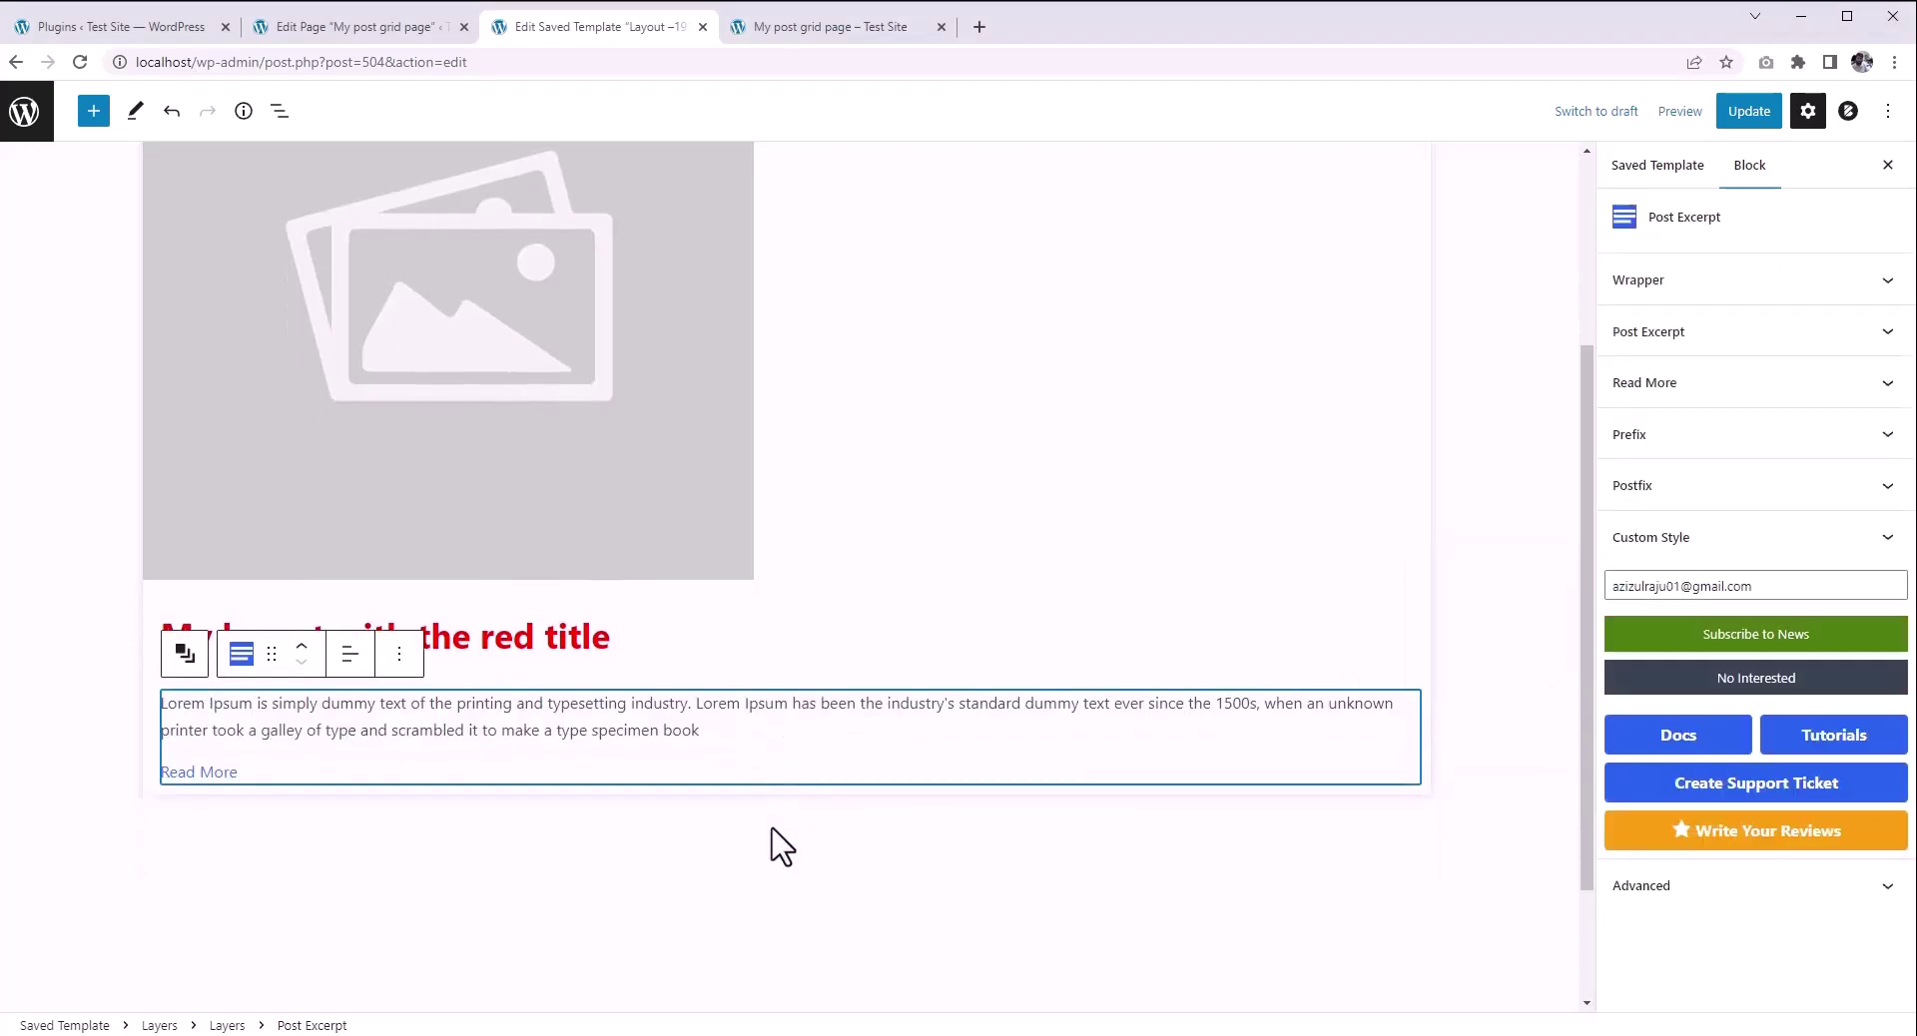
scroll(774, 844, up, 1)
drag(699, 830, 654, 832)
click(273, 888)
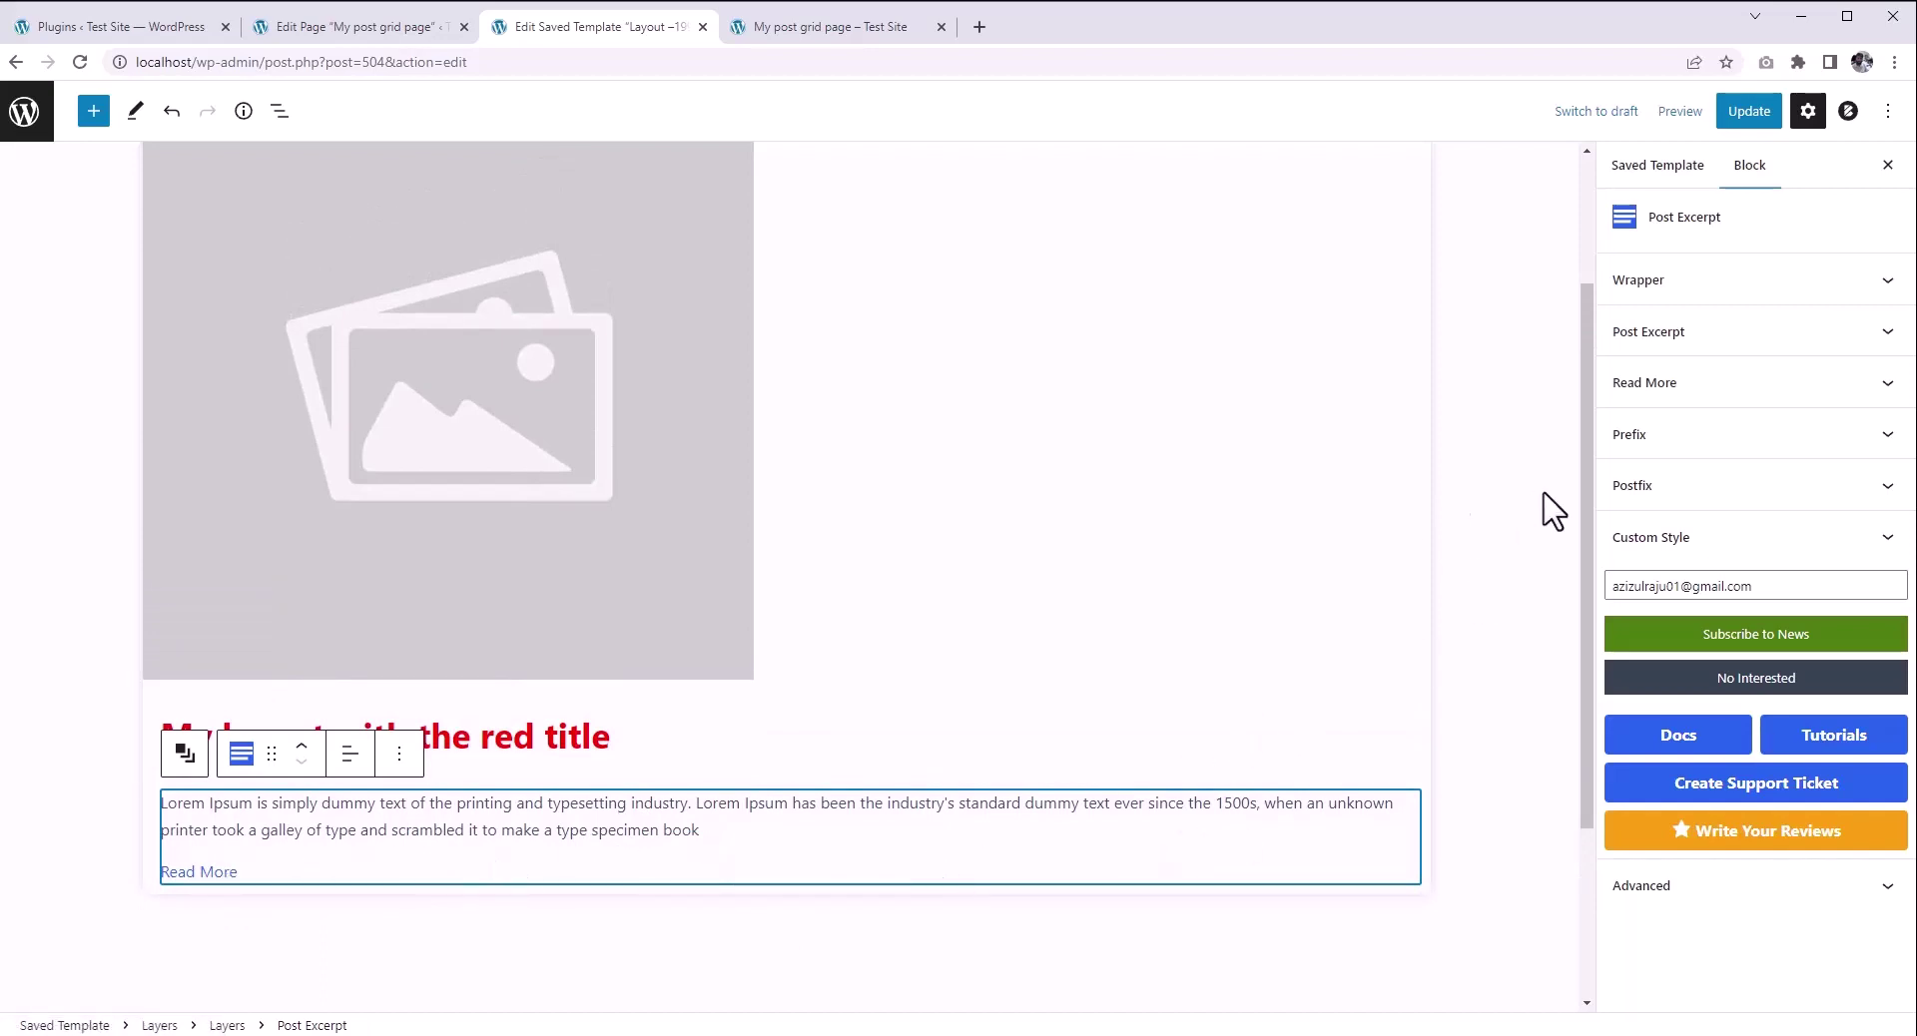
Step: Look through the Read More and Post Excerpt settings panels of the new block
click(1827, 390)
scroll(1798, 420, down, 3)
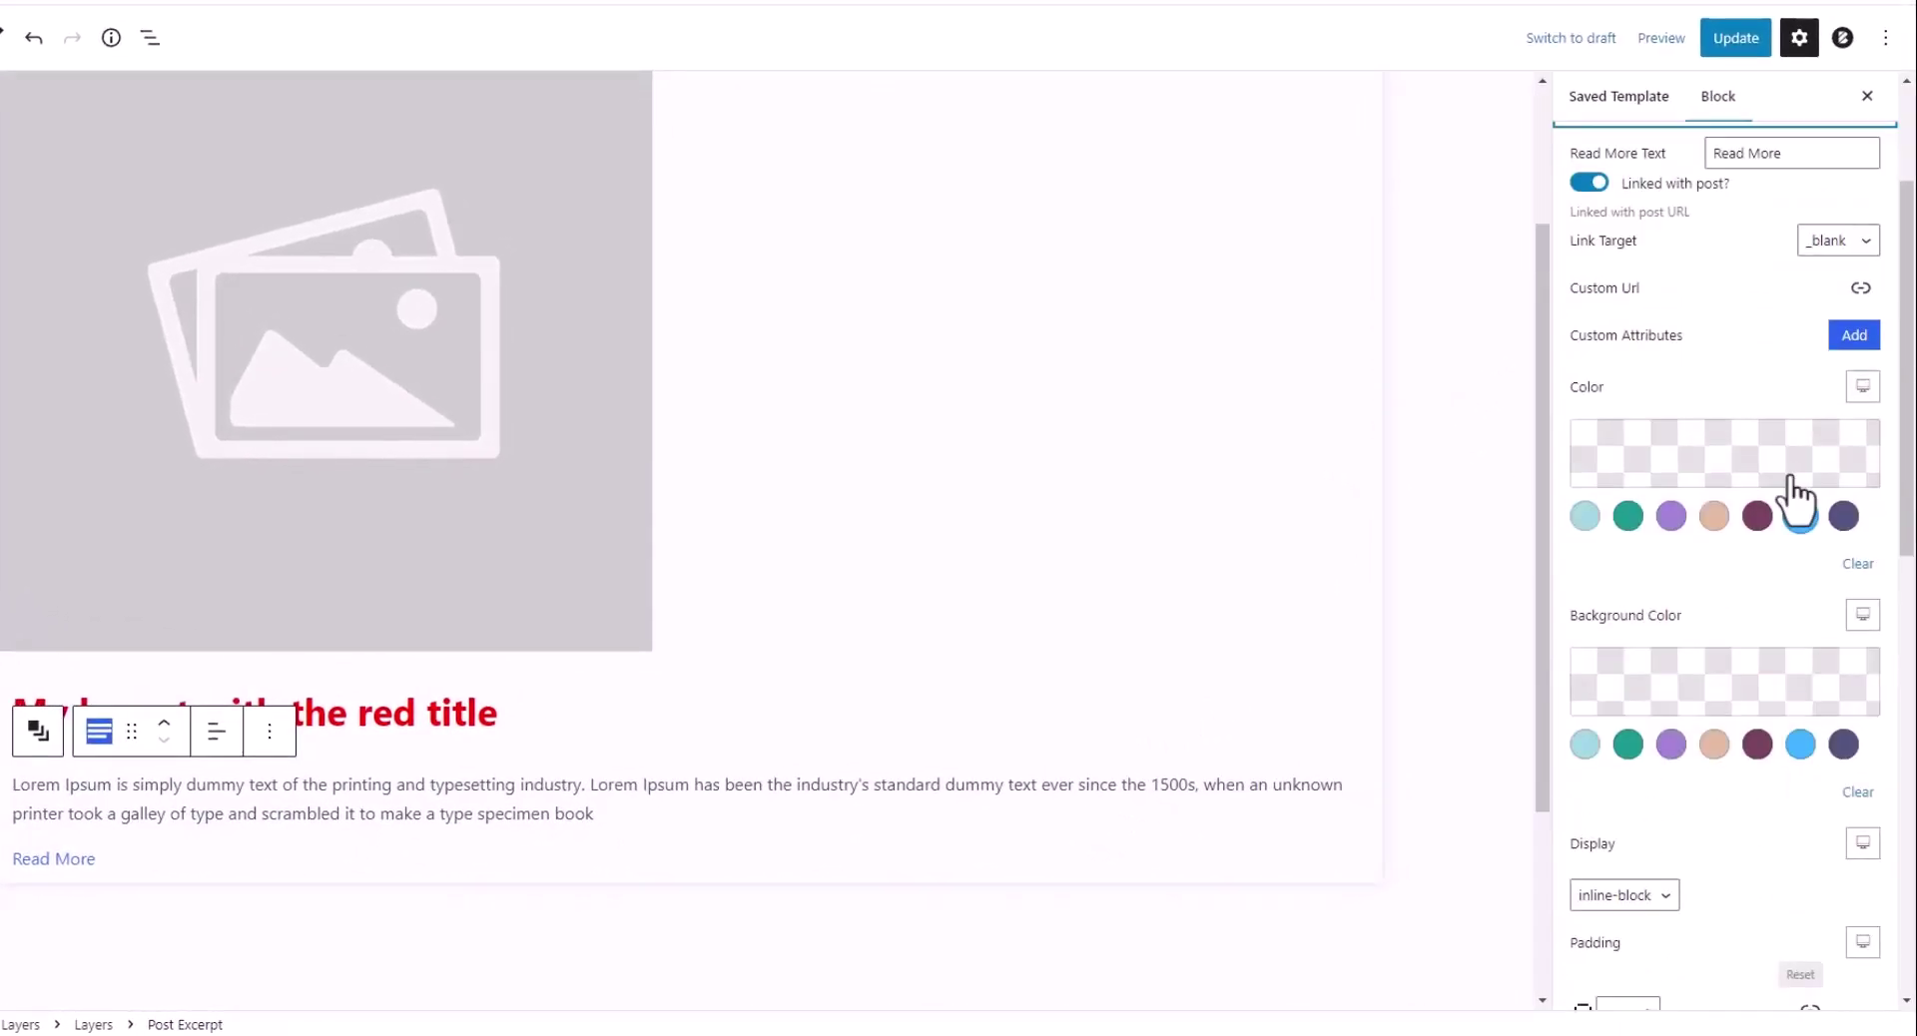
scroll(1778, 519, up, 2)
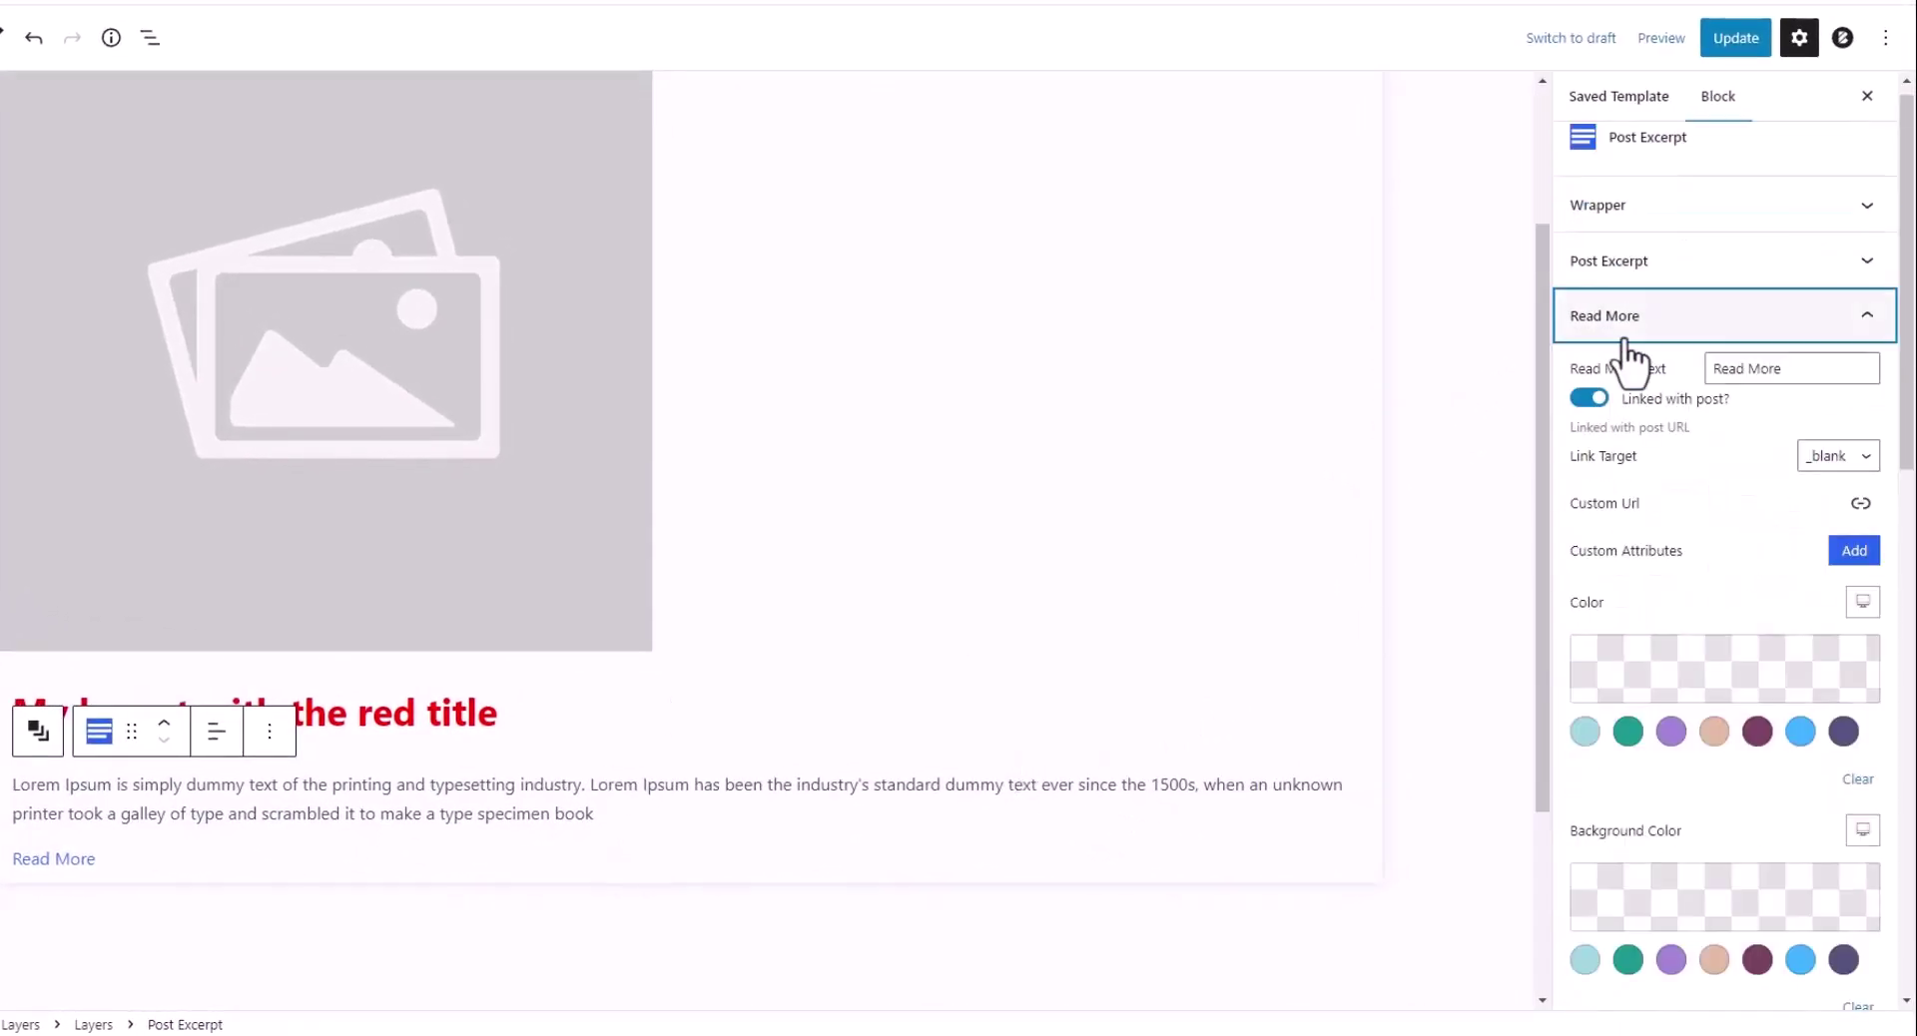
click(1622, 332)
click(1704, 276)
scroll(1705, 299, up, 2)
click(1701, 280)
Step: Review the excerpt's wrapper tag, prefix and postfix settings without changing them
click(1732, 240)
click(1827, 275)
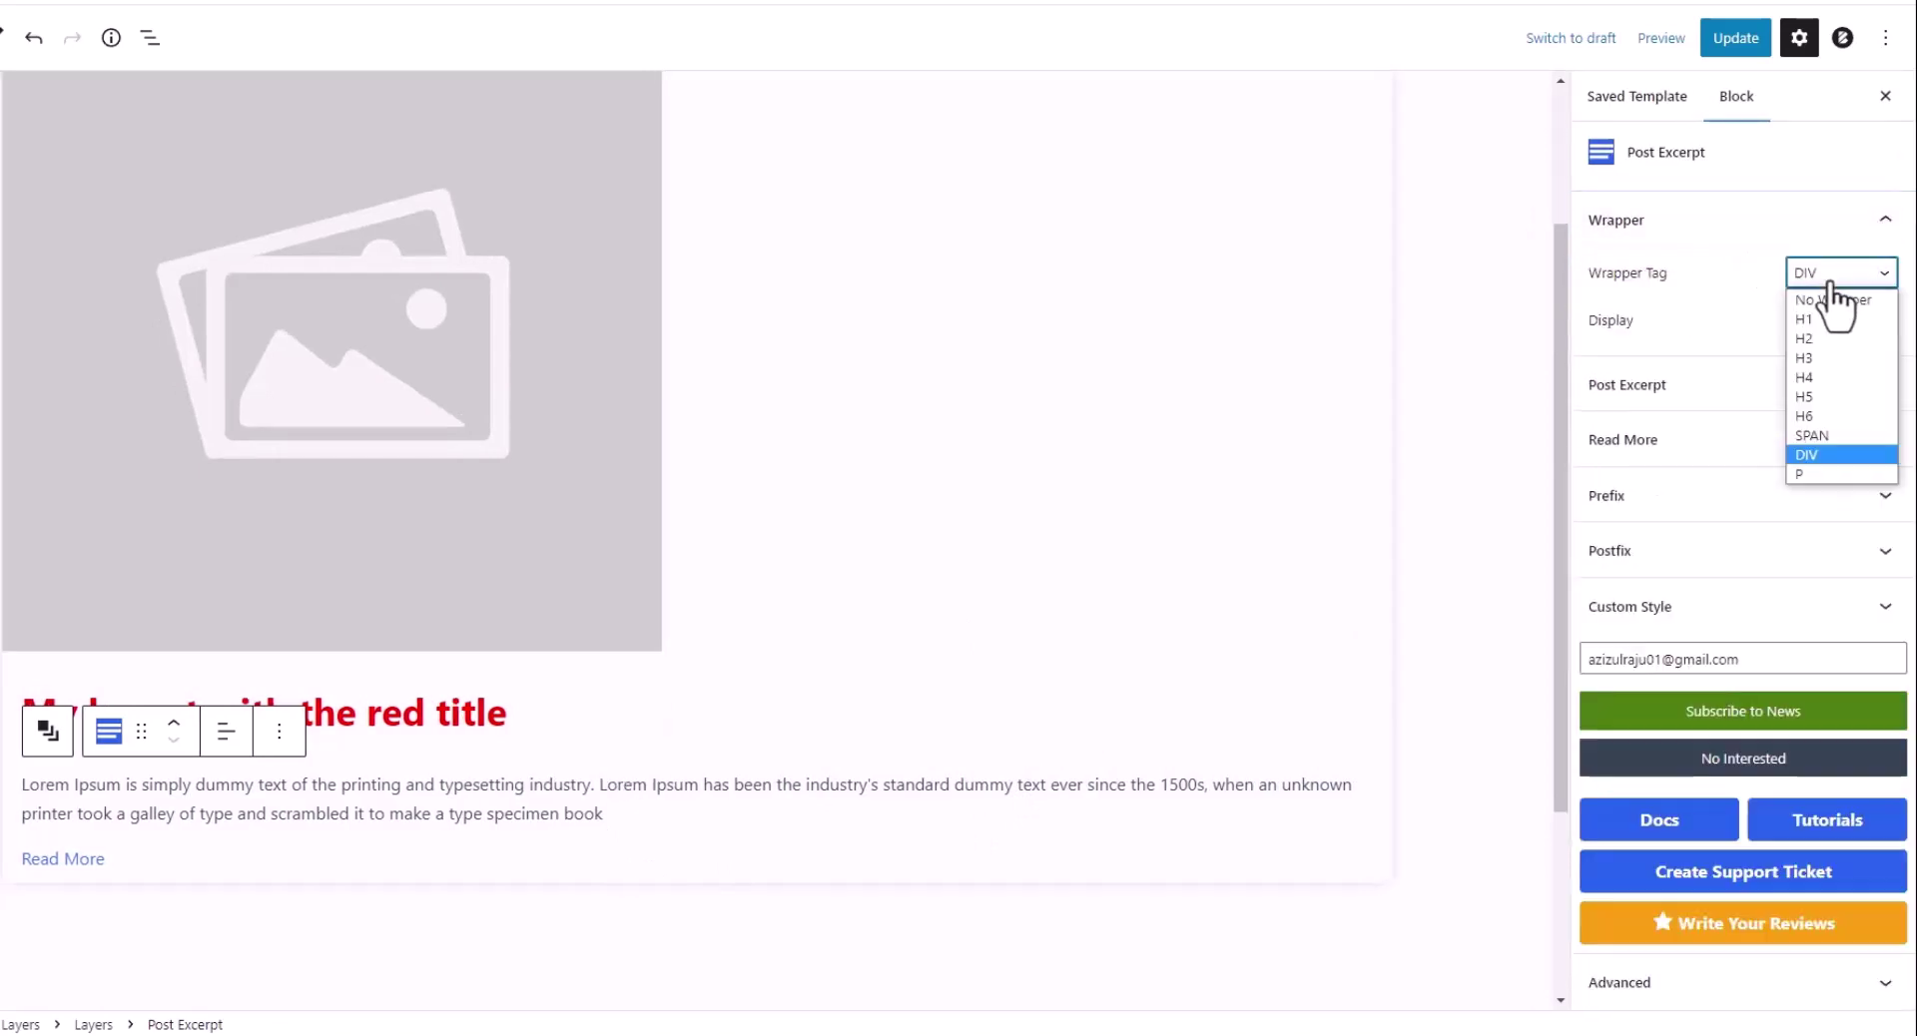
click(1665, 224)
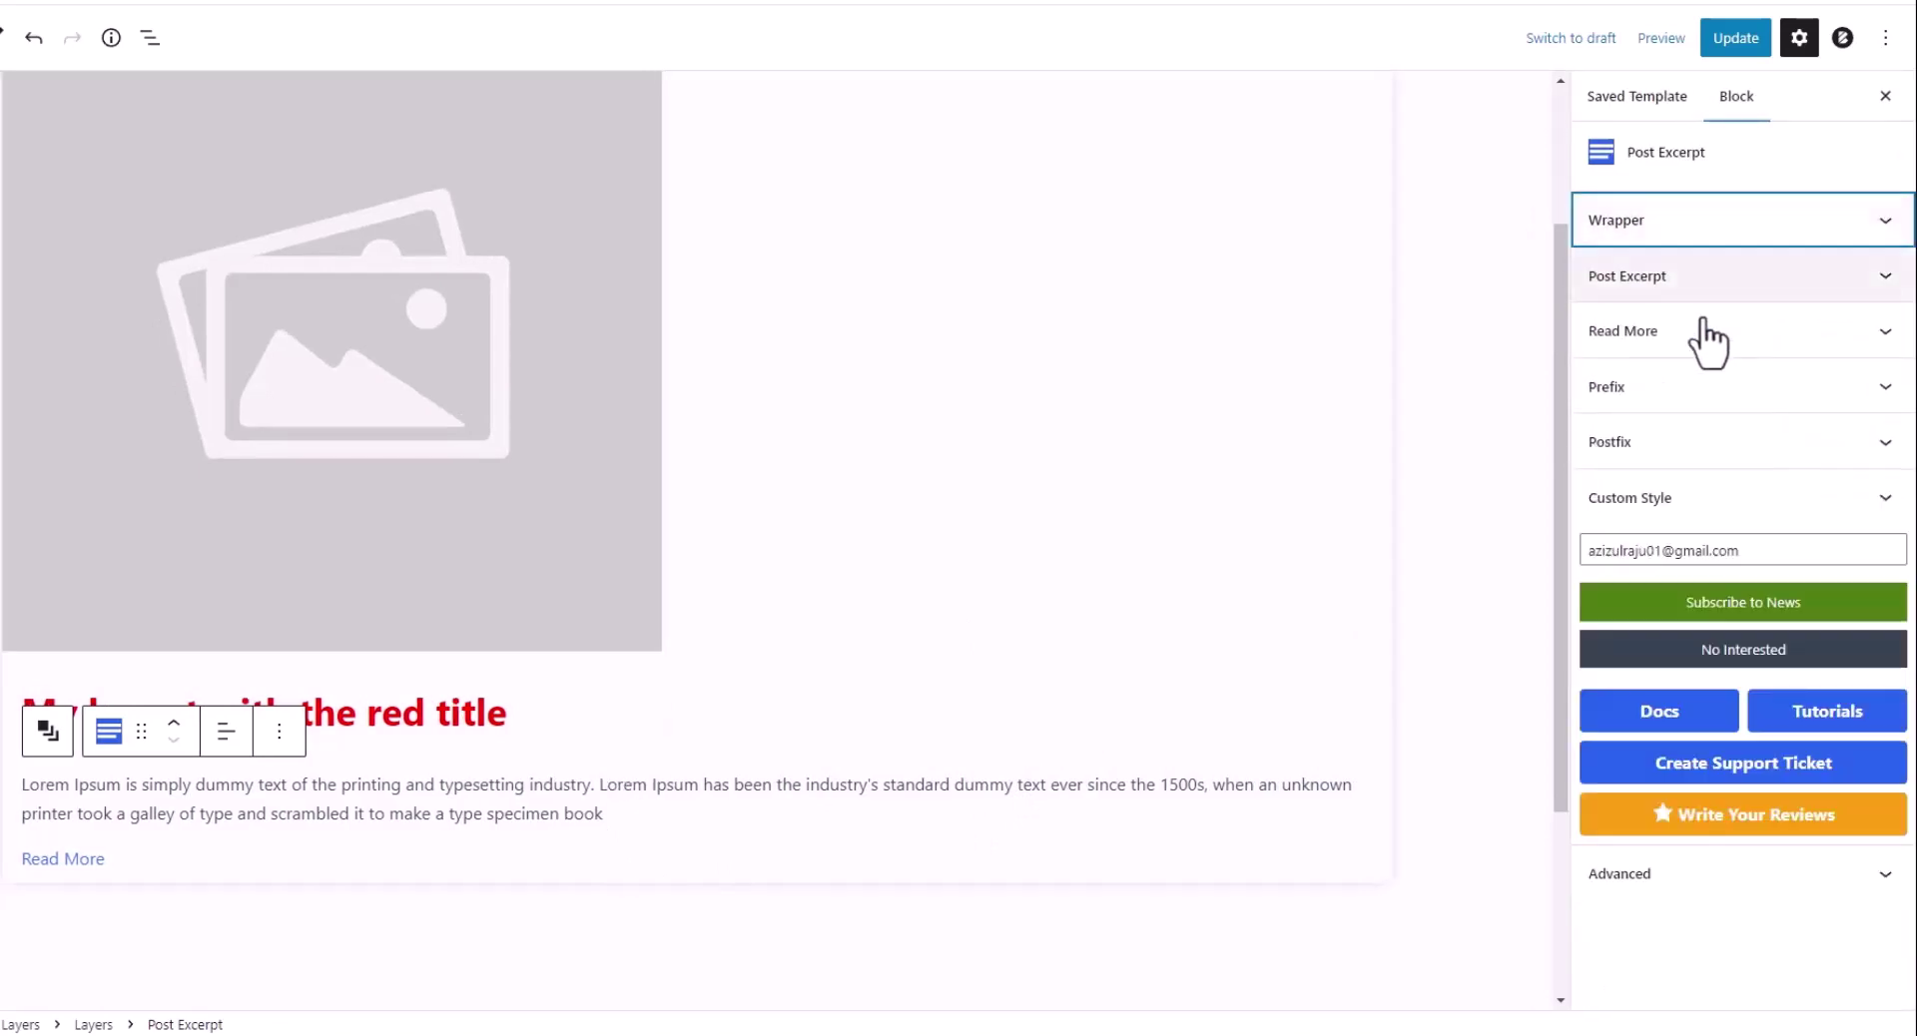
click(1713, 394)
click(1713, 399)
click(1714, 448)
click(1713, 449)
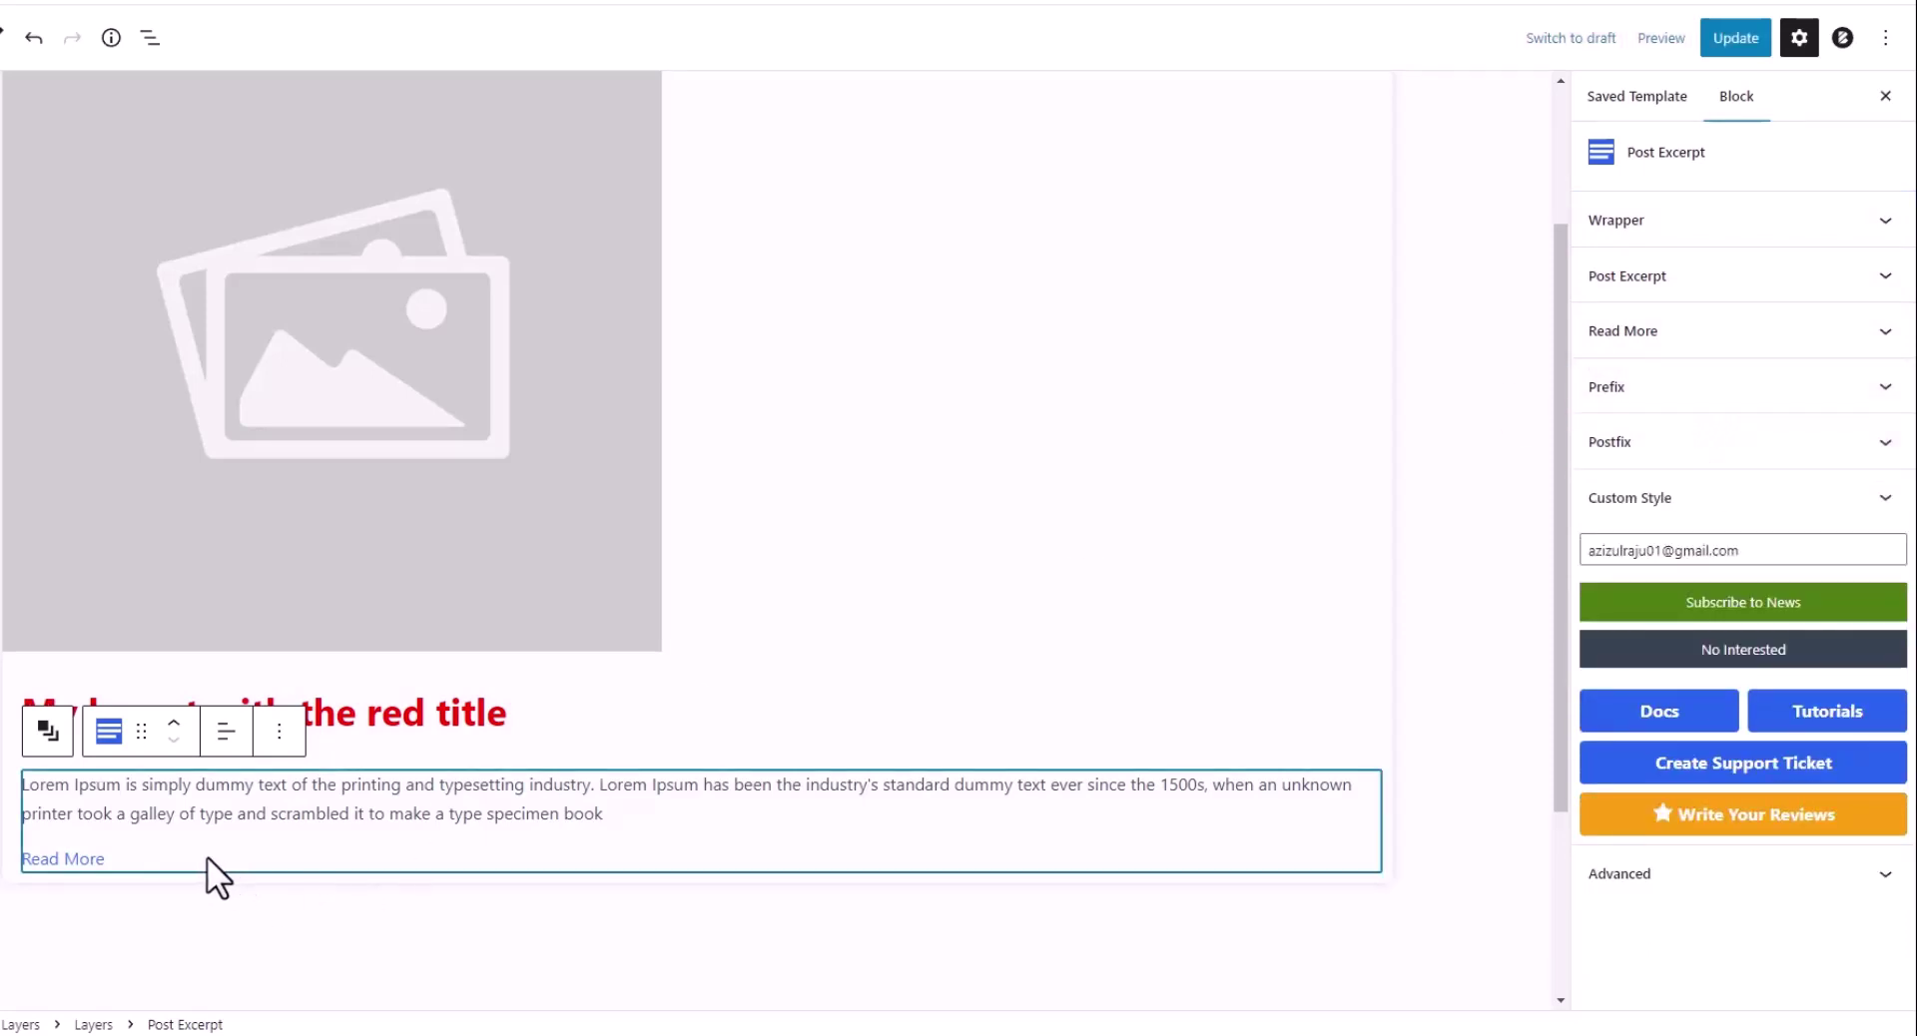
Step: Give the Read More button a red background colour
click(1688, 333)
scroll(1710, 360, up, 3)
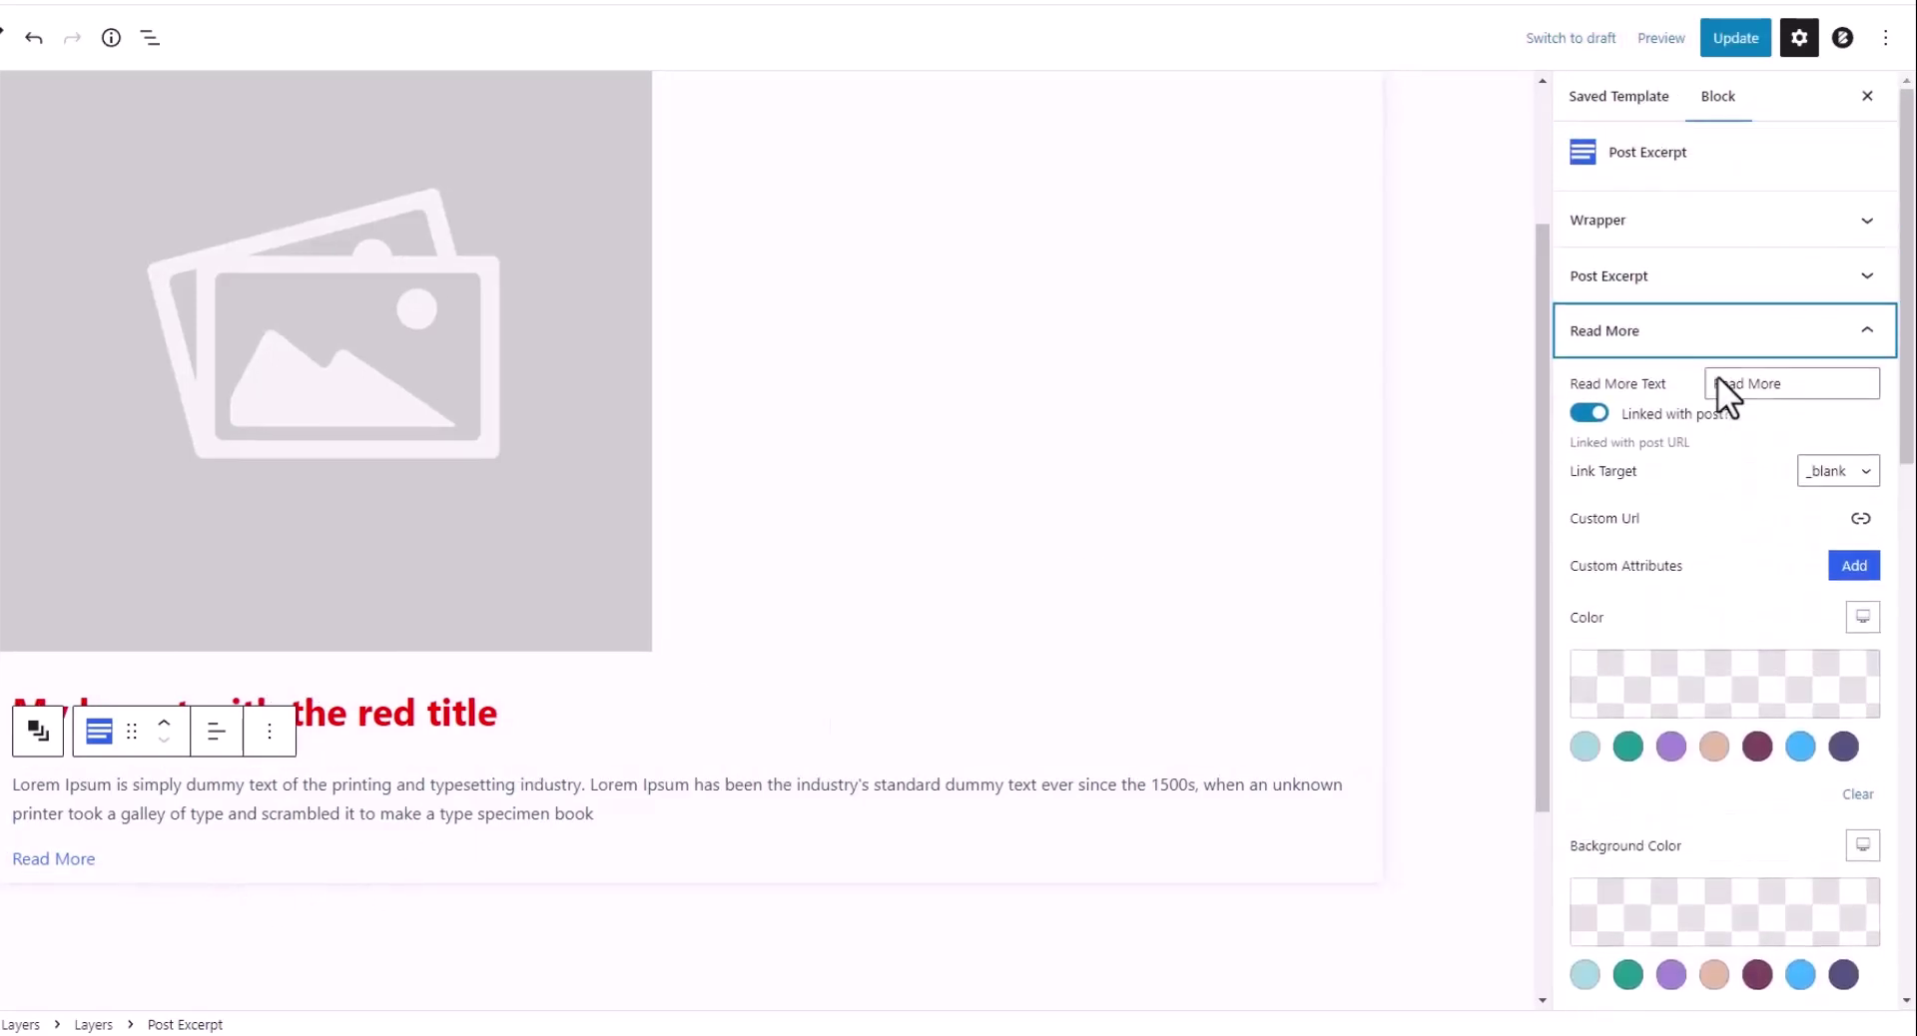
click(1817, 392)
scroll(1757, 429, down, 3)
click(1679, 588)
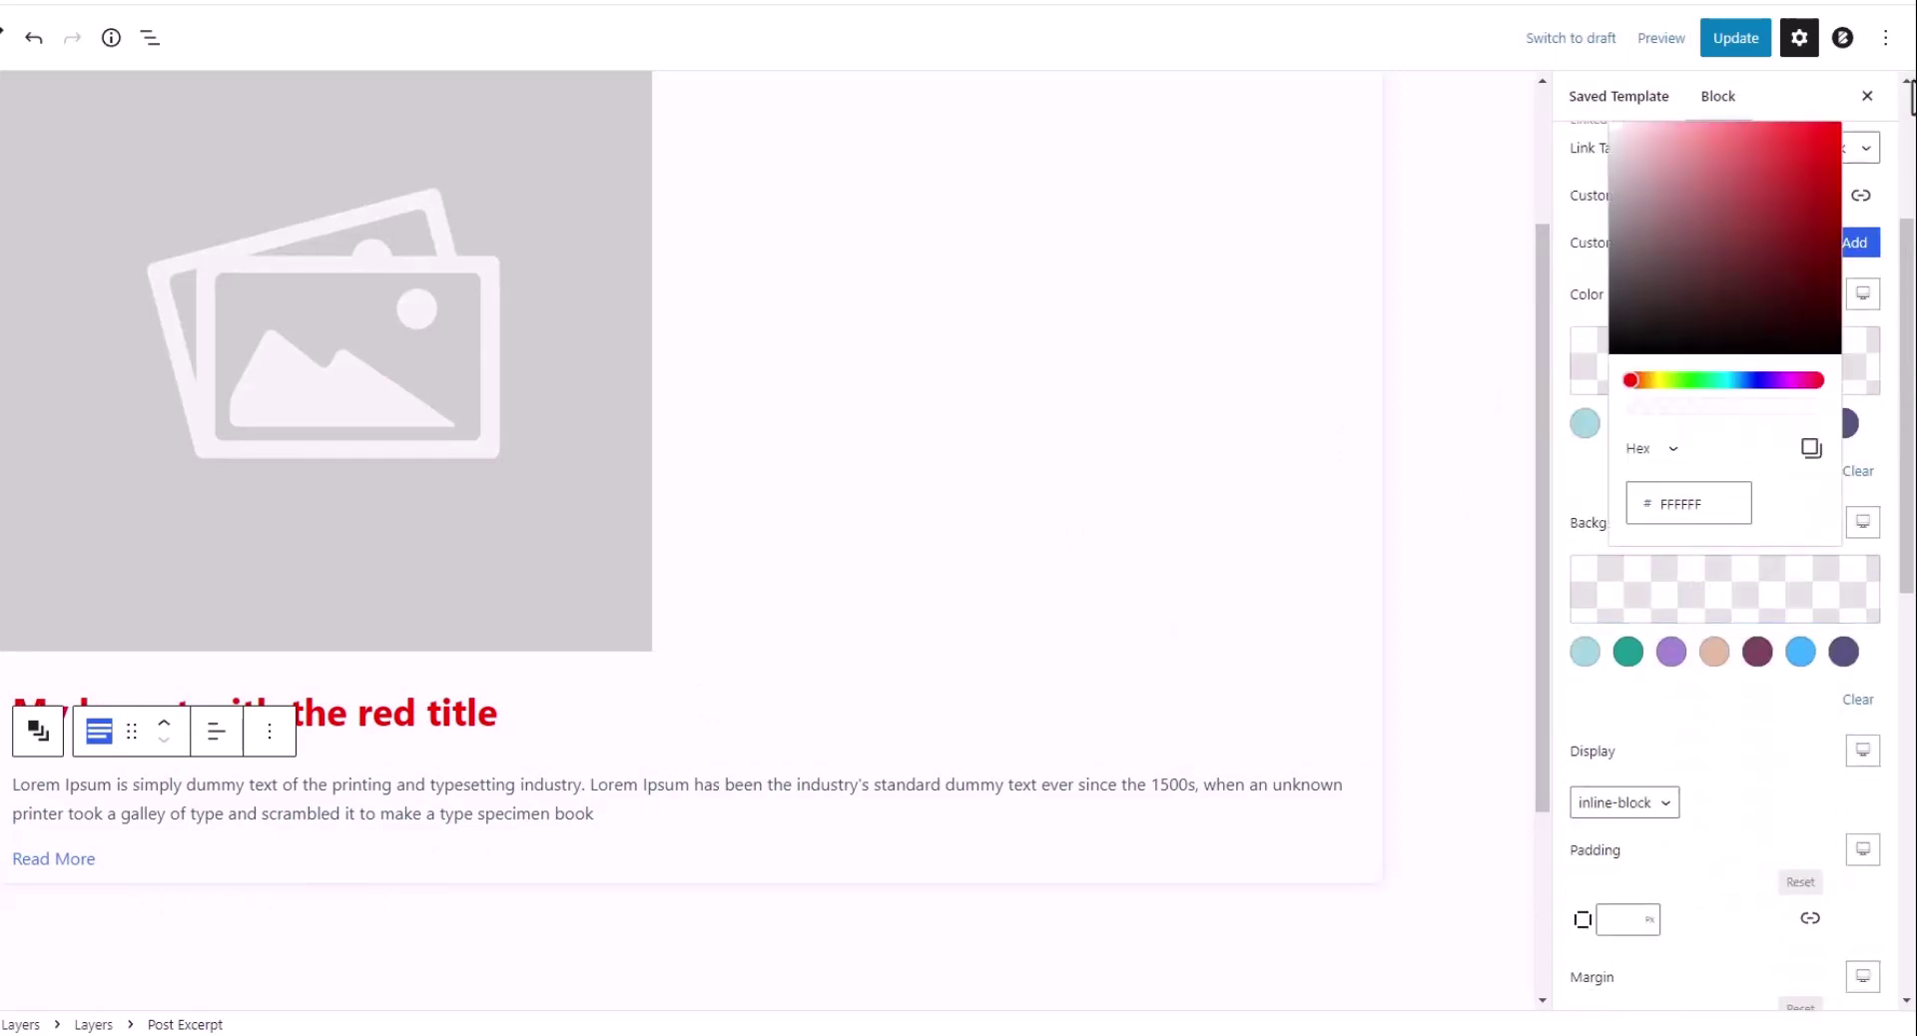
click(1648, 392)
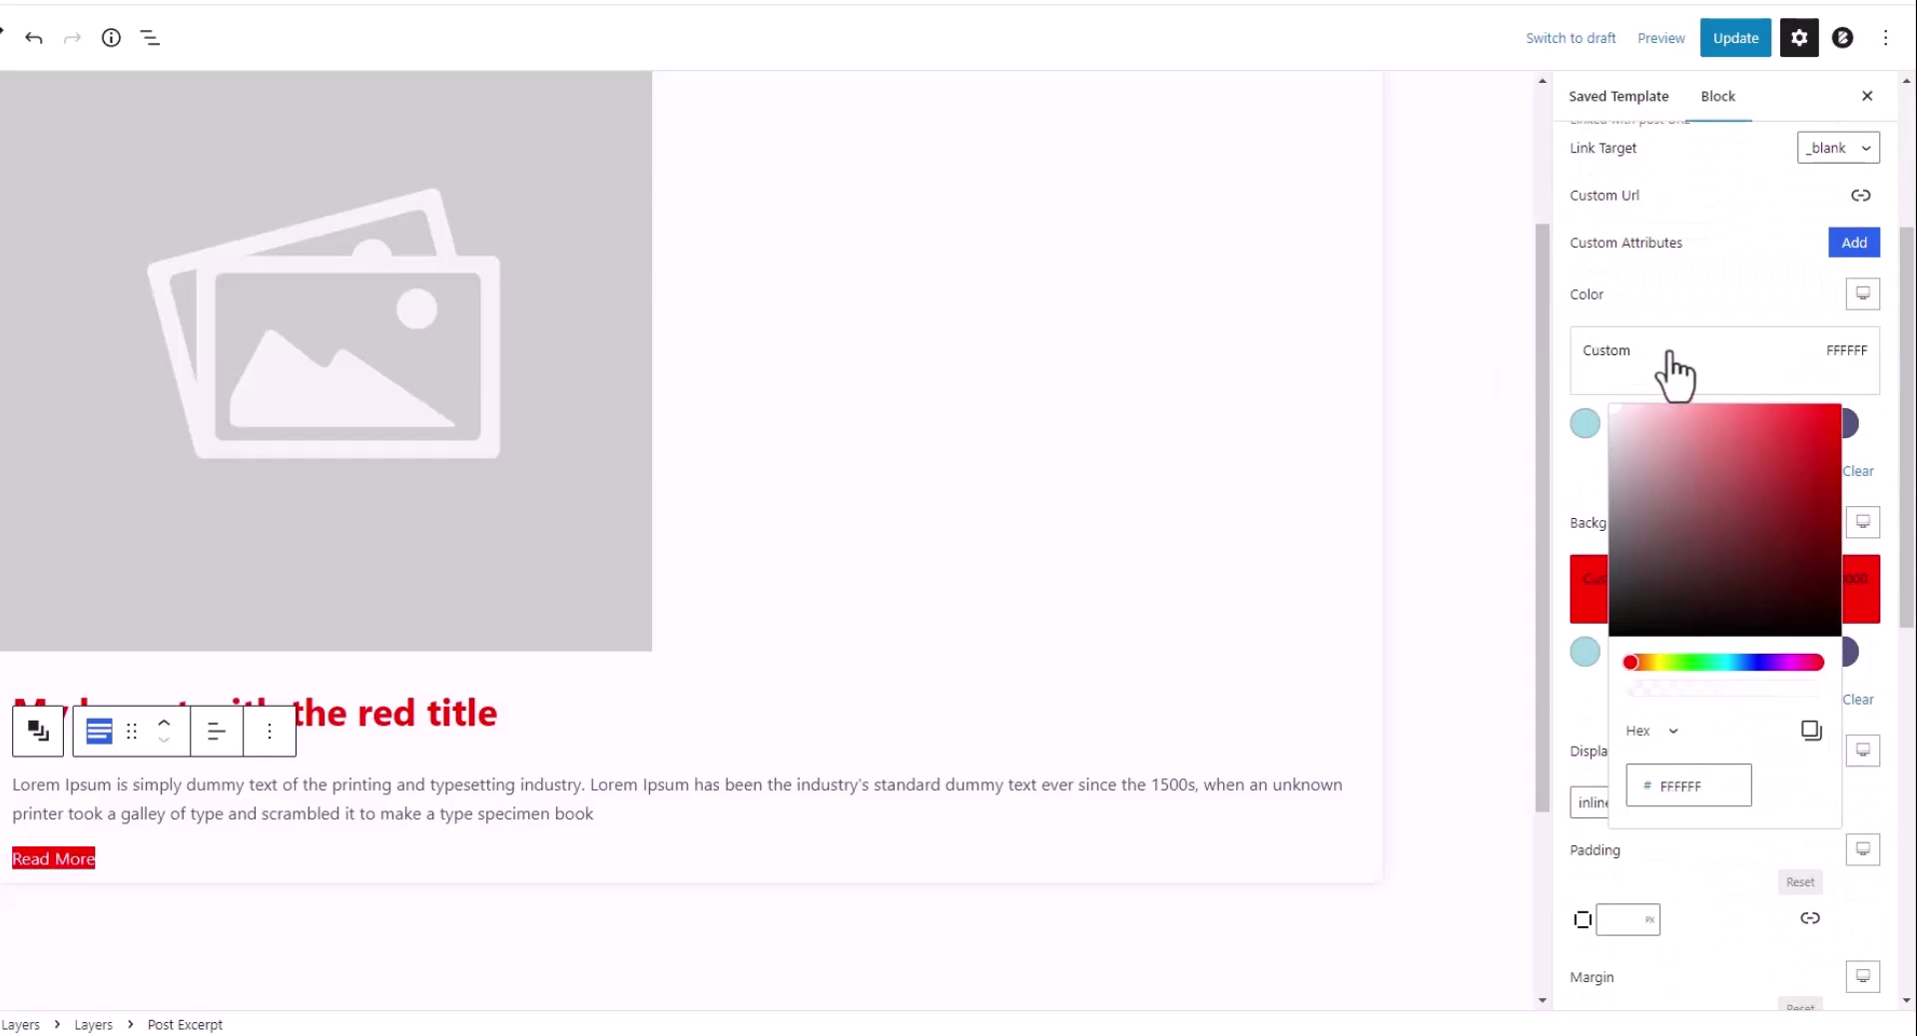
click(1684, 366)
Step: Keep the button inline-block, unlink padding, enter 10 for the first side, and save the template
scroll(1658, 650, down, 1)
click(1631, 704)
click(1733, 720)
scroll(1733, 699, down, 2)
click(1635, 596)
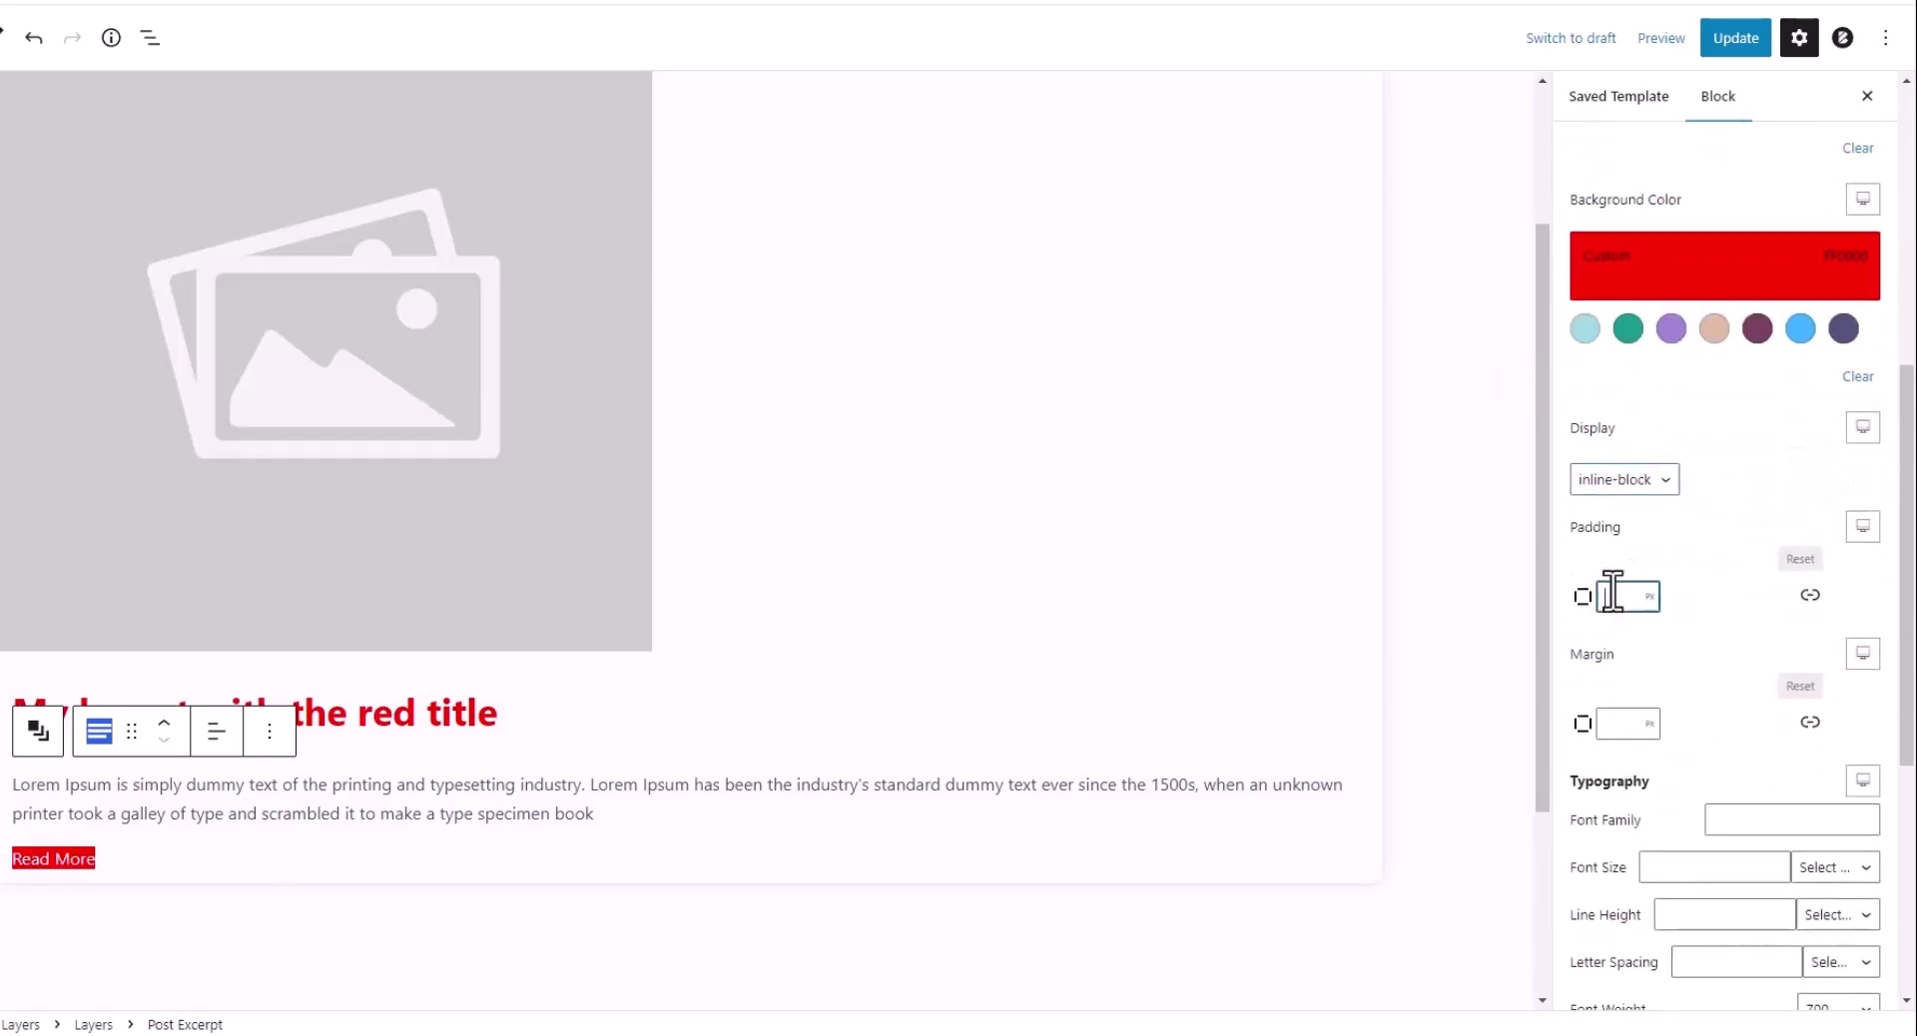
click(1810, 595)
click(1600, 642)
text(10)
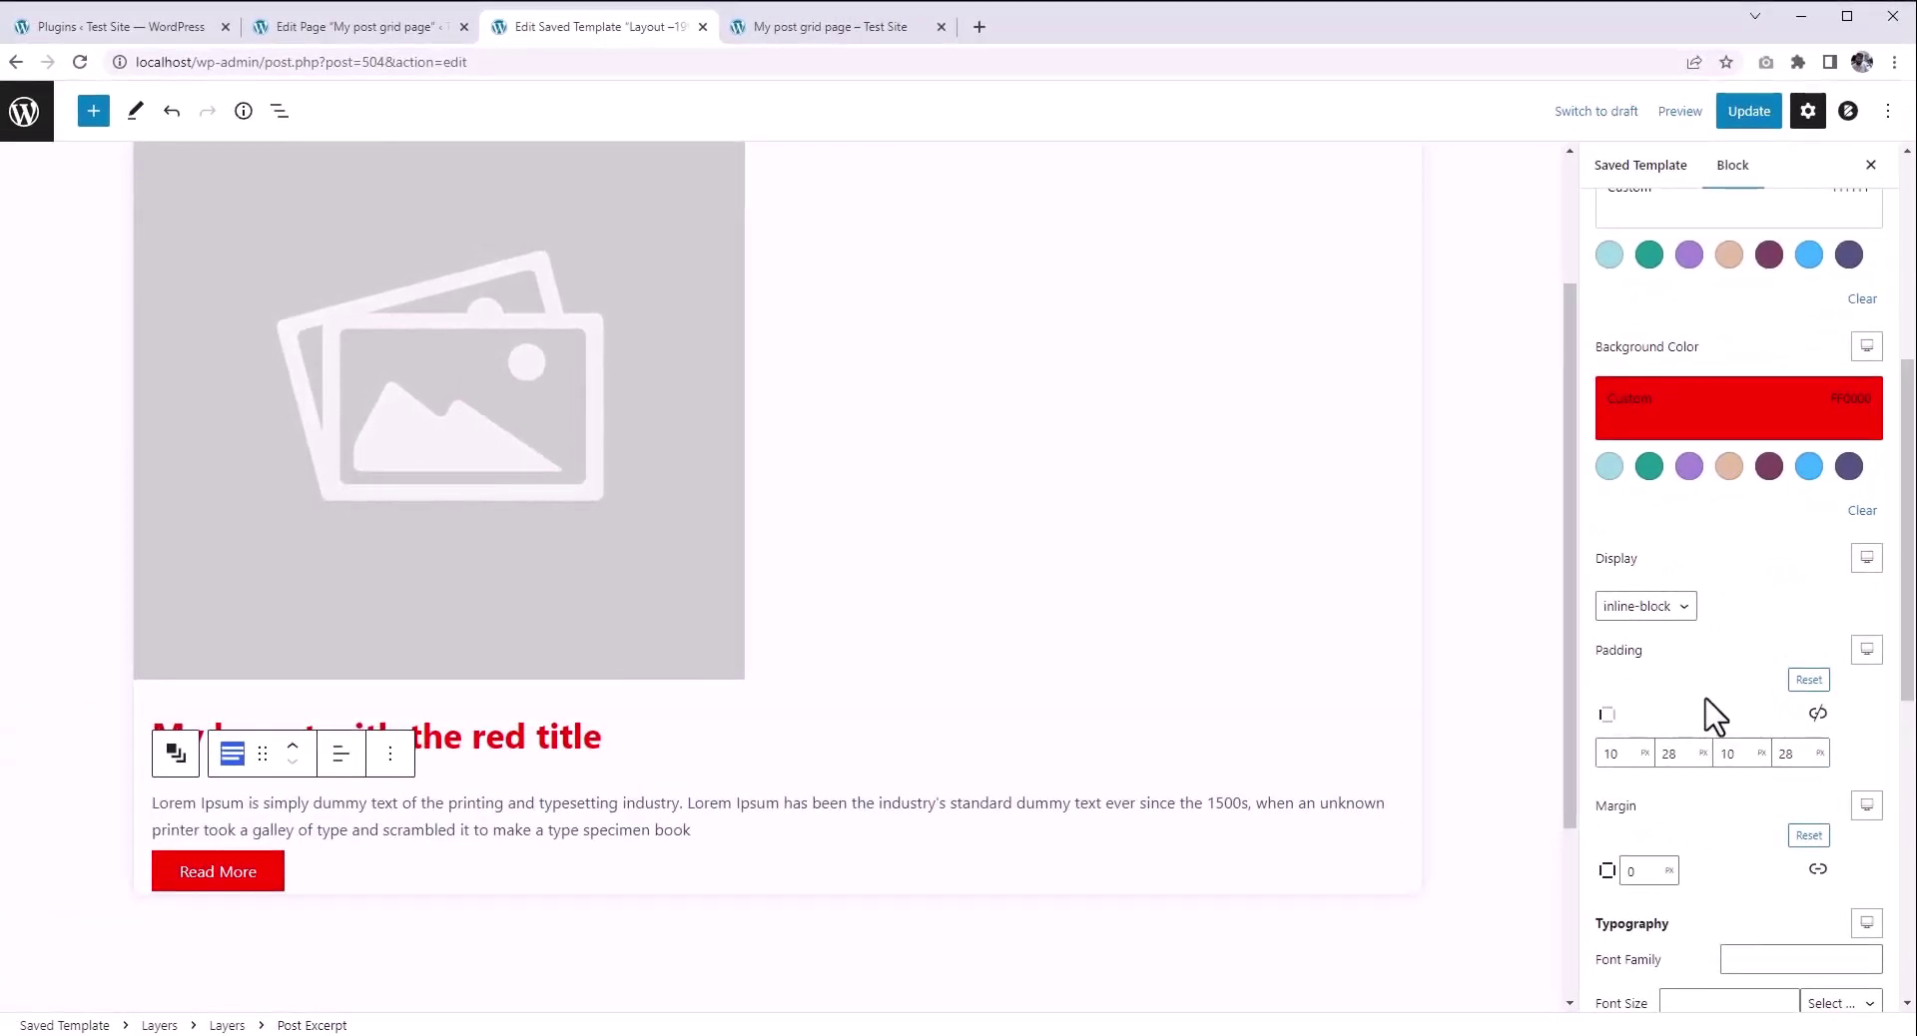
scroll(1707, 716, up, 5)
click(1757, 113)
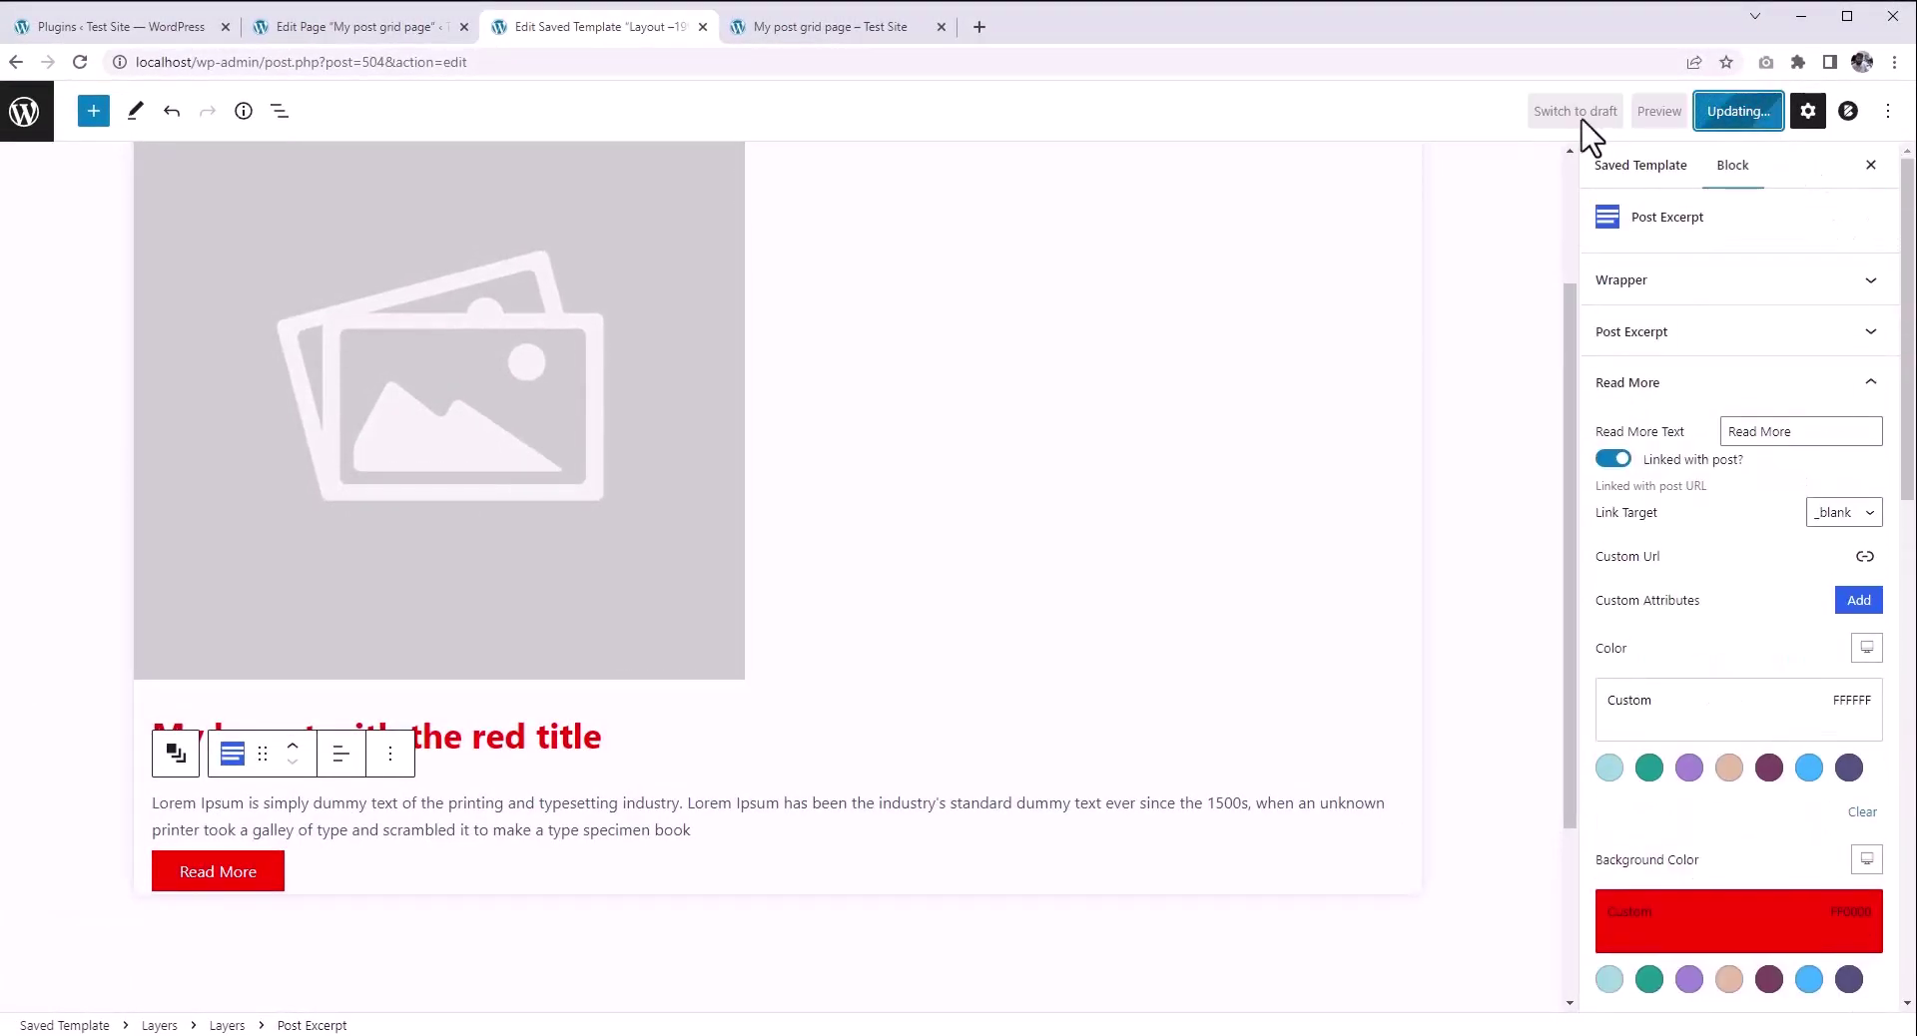
Step: Reload the live post grid page to see excerpts and red Read More buttons
click(357, 40)
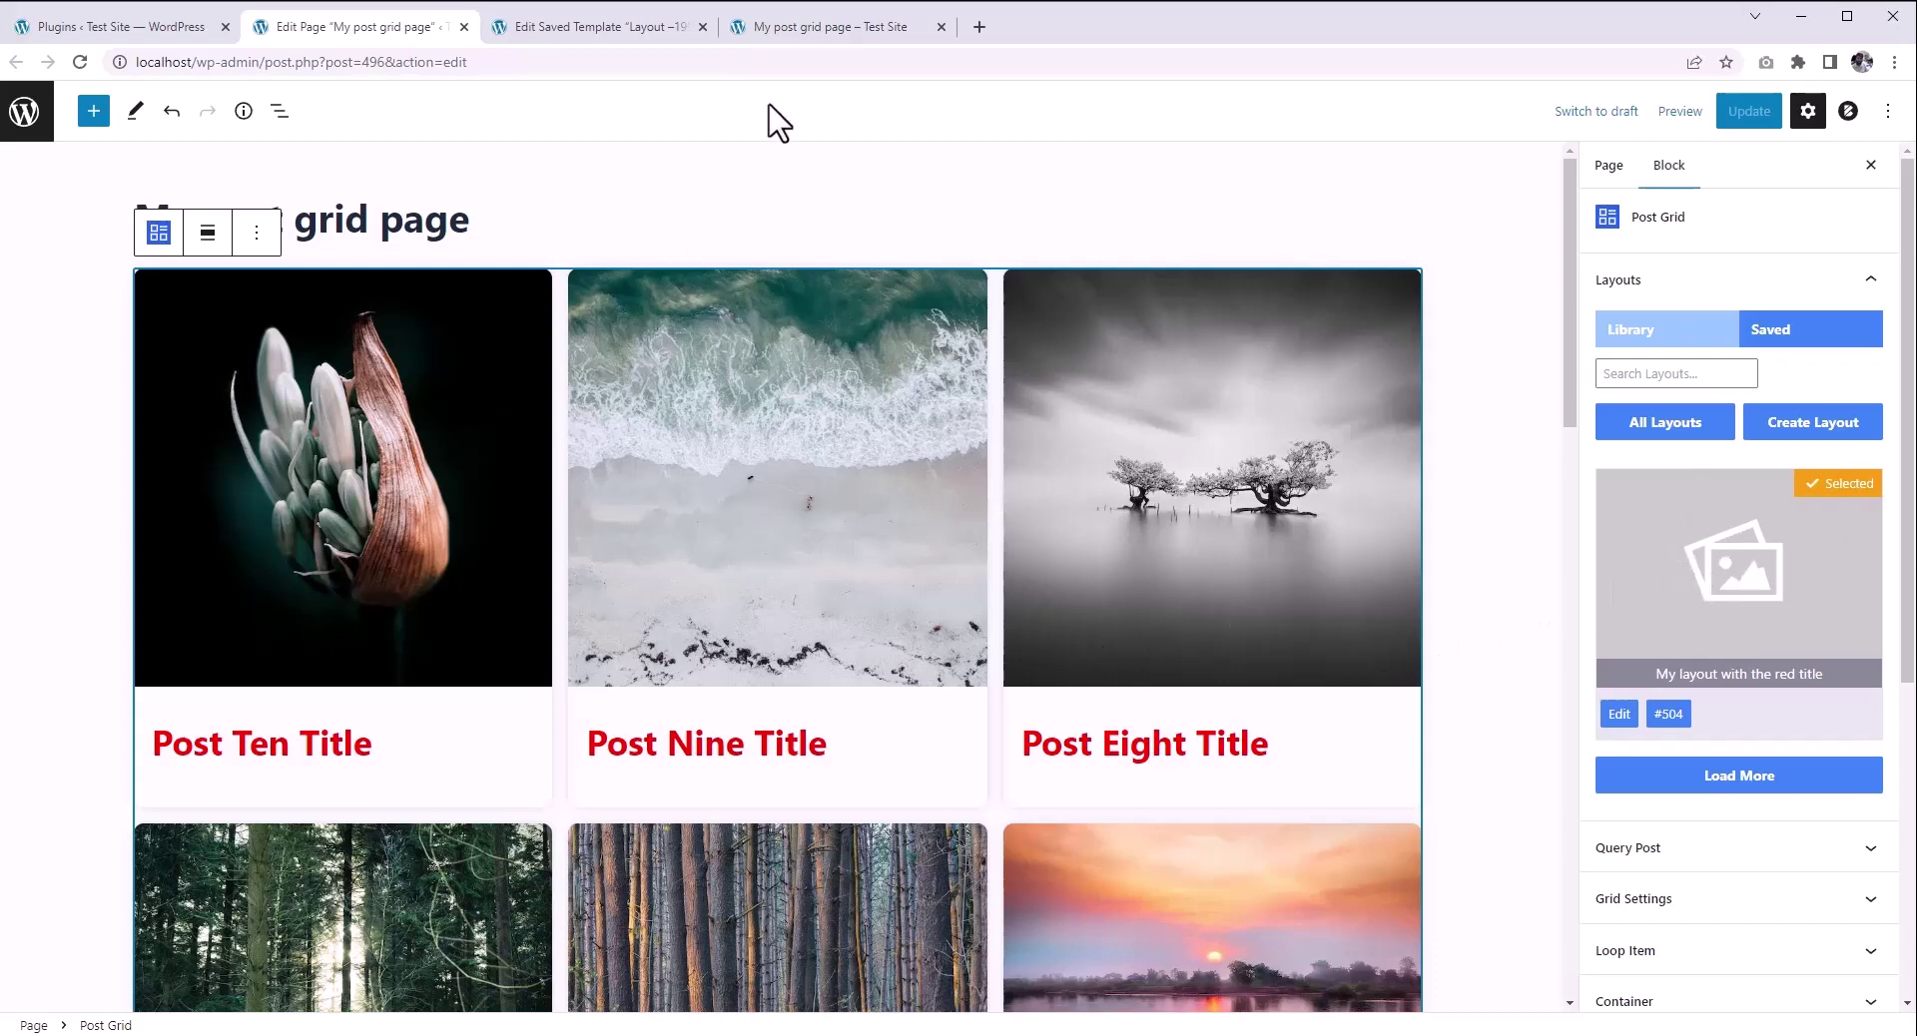
click(805, 30)
click(80, 62)
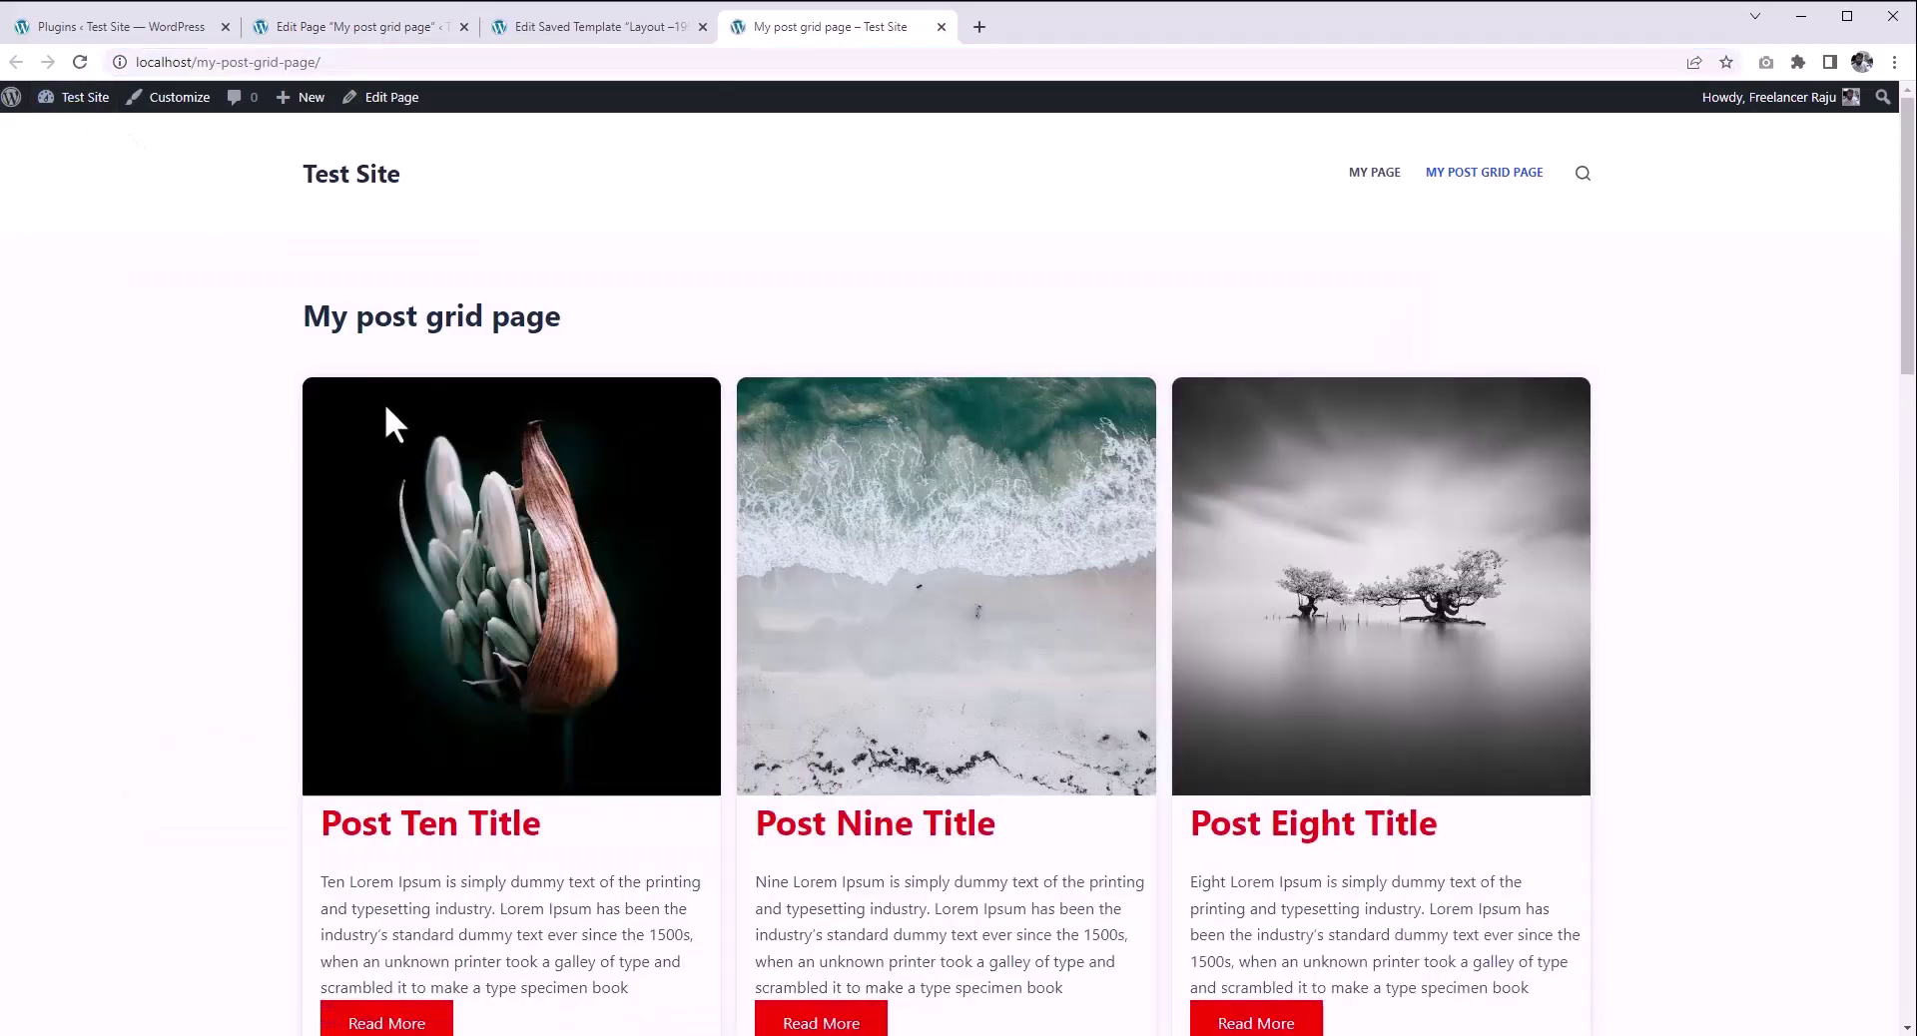
scroll(399, 429, down, 2)
scroll(943, 794, up, 1)
Step: Back in the page editor, refresh the Post Grid block to show the updated layout
click(330, 27)
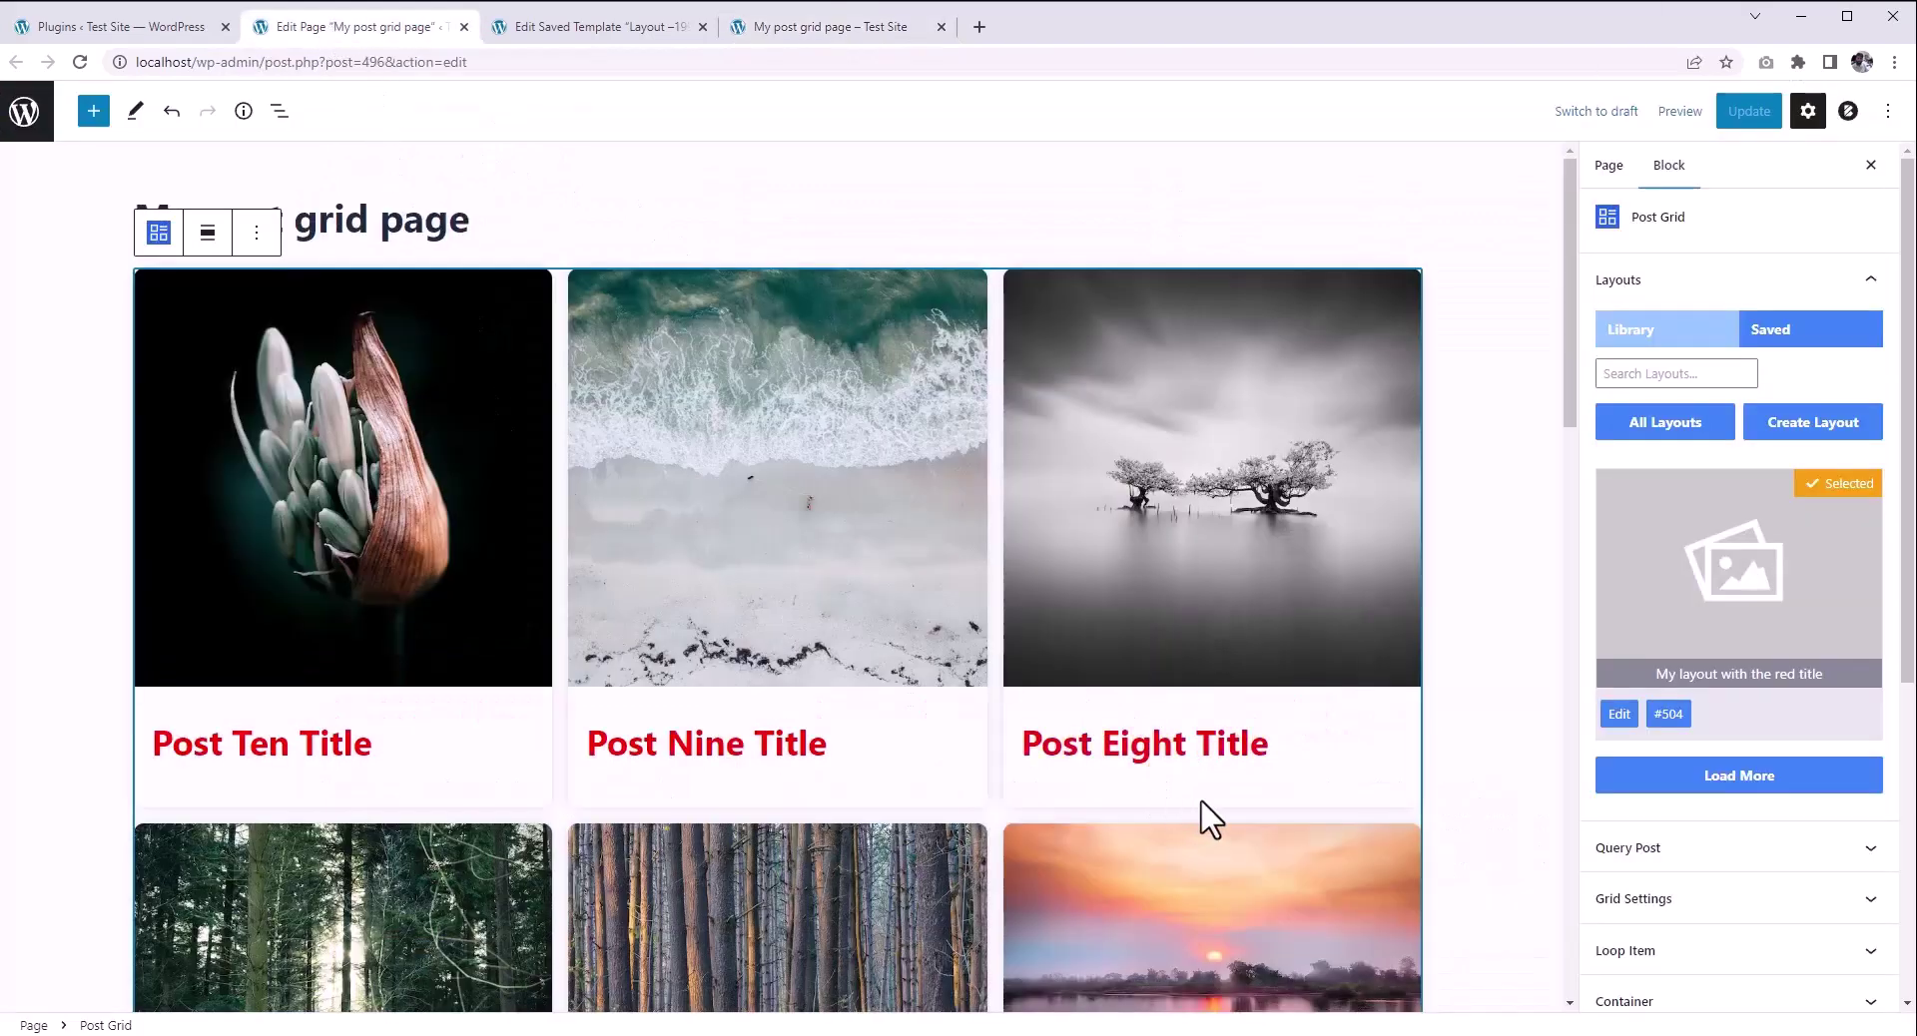
click(1713, 659)
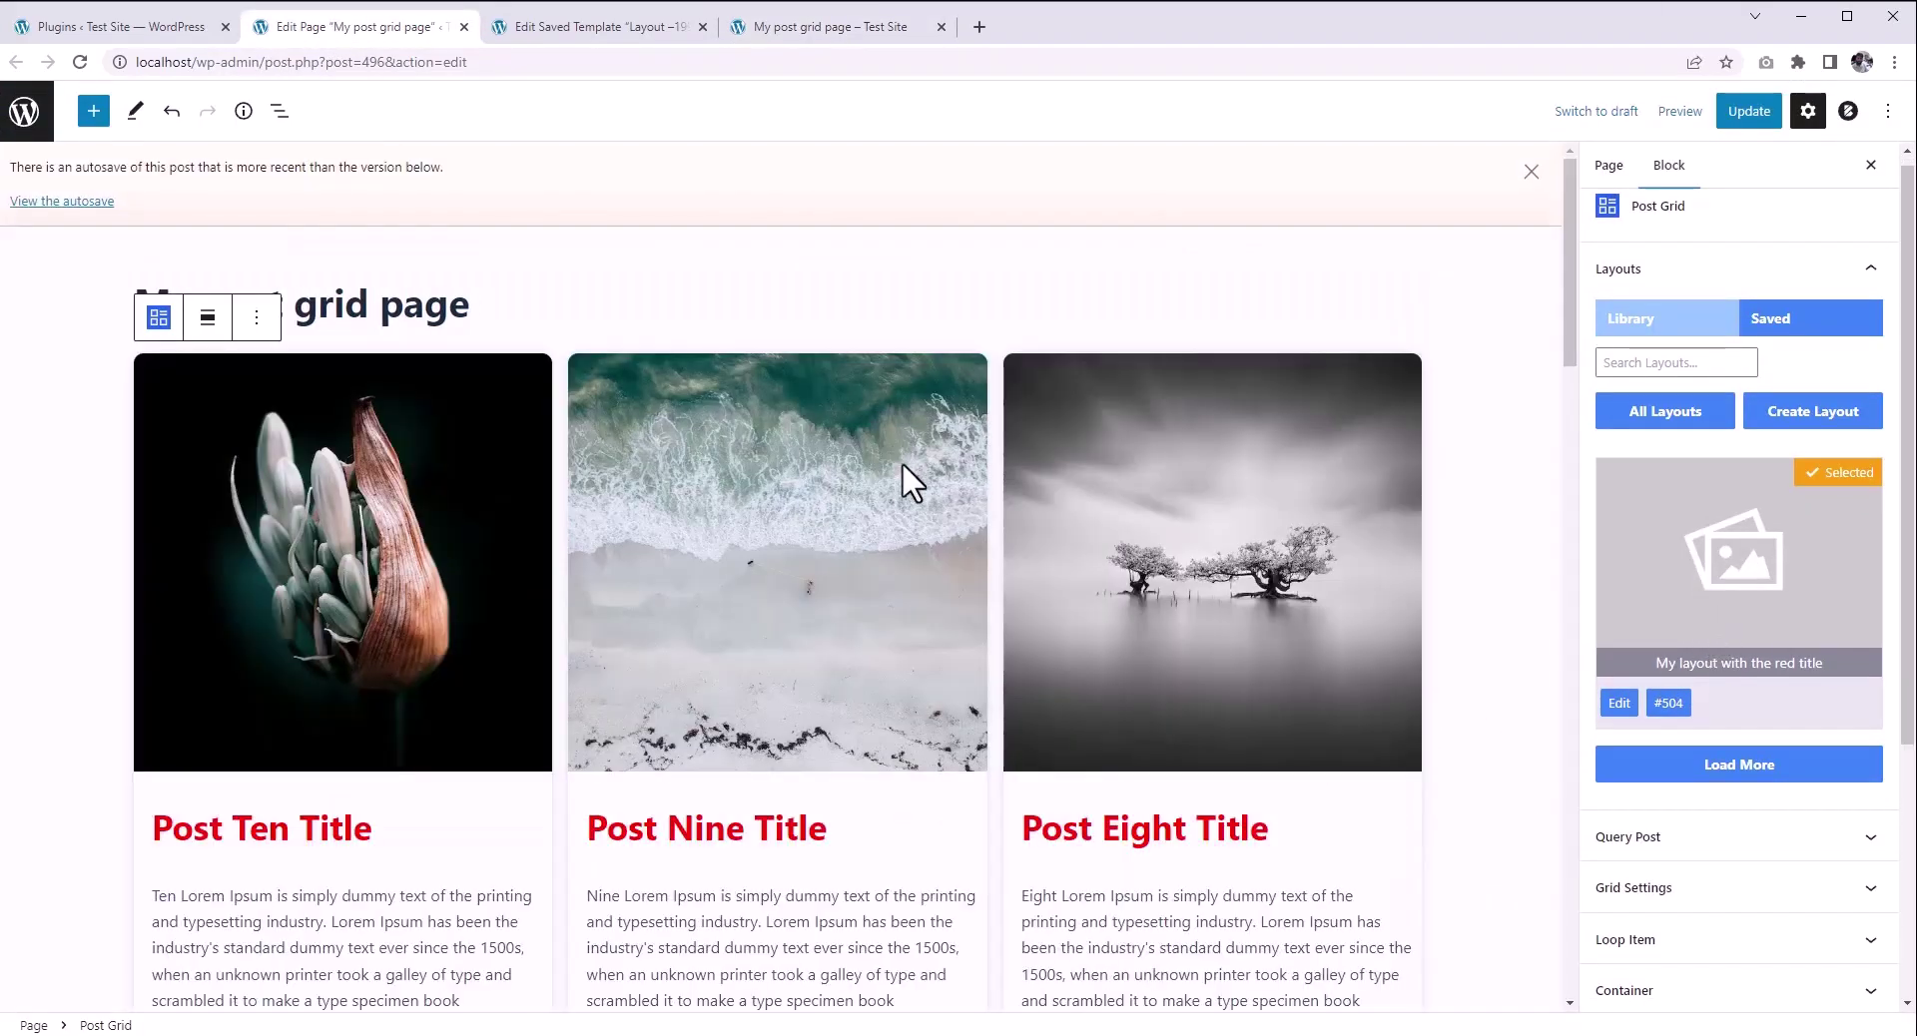
scroll(901, 463, down, 1)
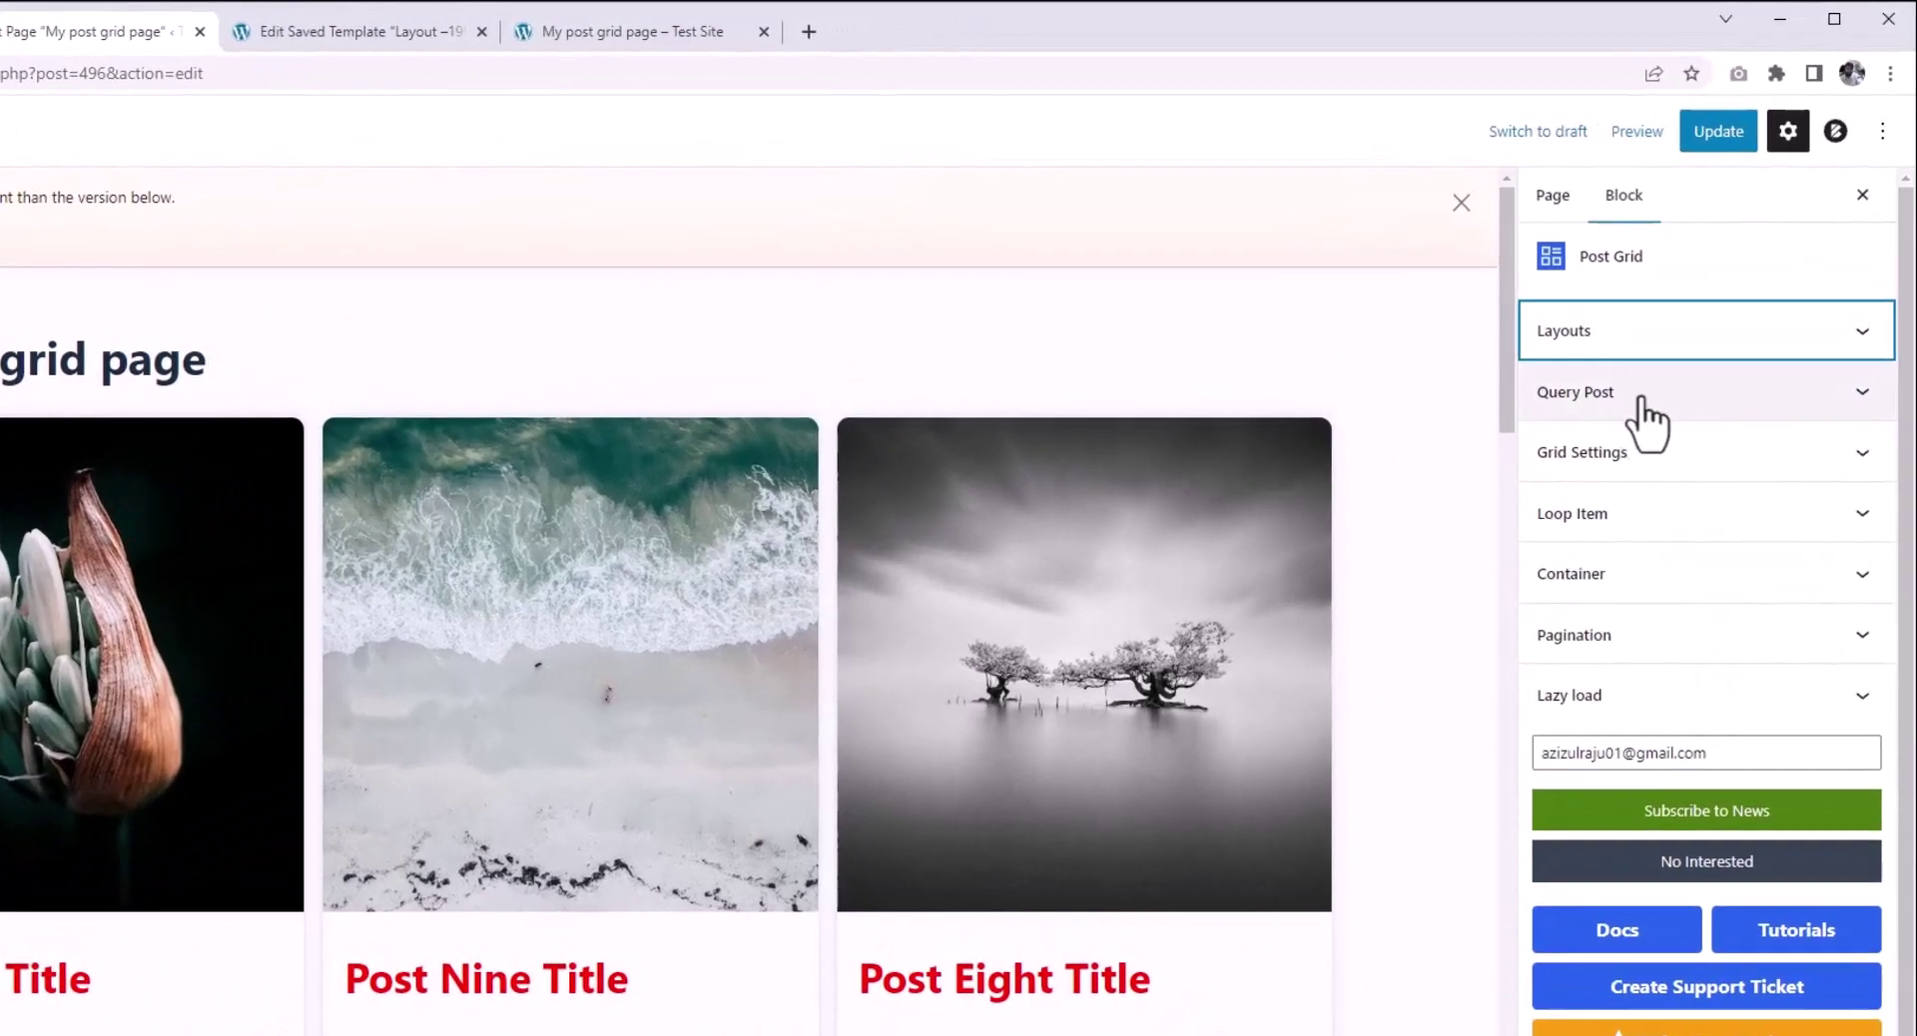
click(1695, 392)
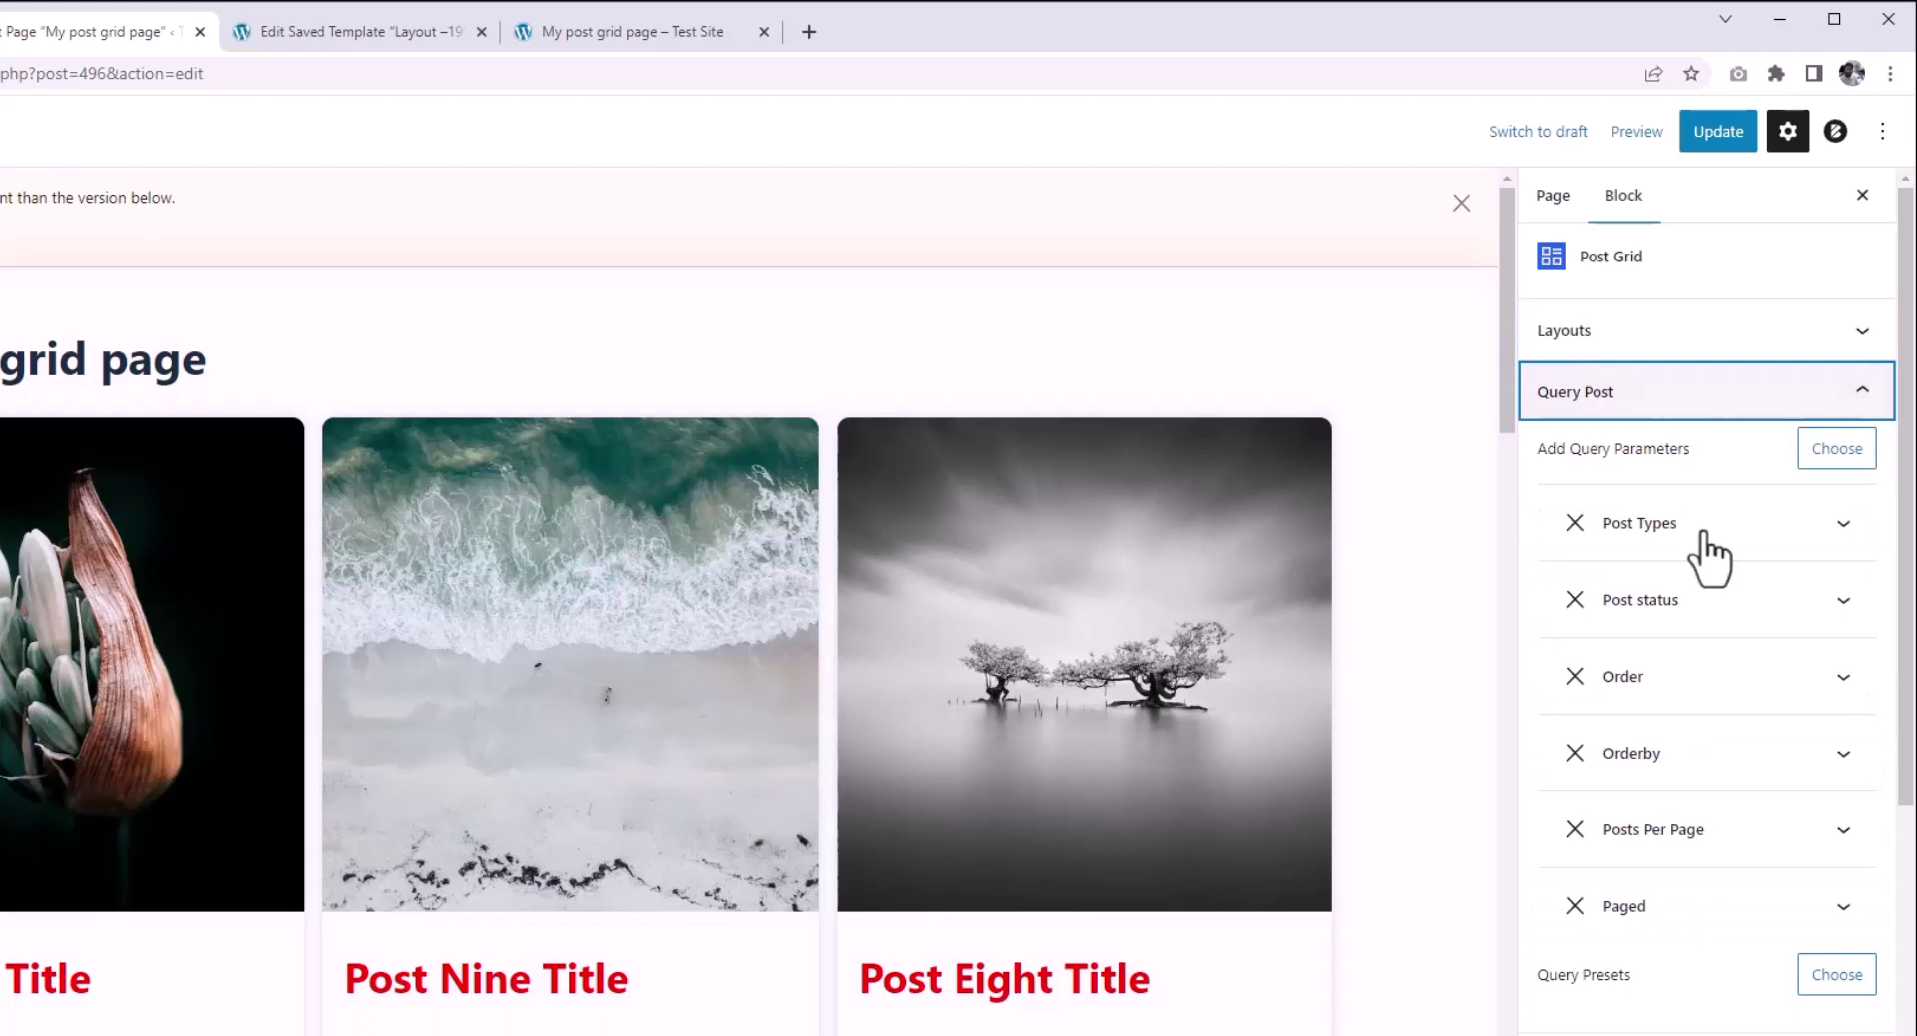
click(1733, 539)
click(1733, 535)
click(1738, 611)
click(1735, 611)
click(1704, 677)
click(1709, 679)
click(1706, 796)
click(1702, 773)
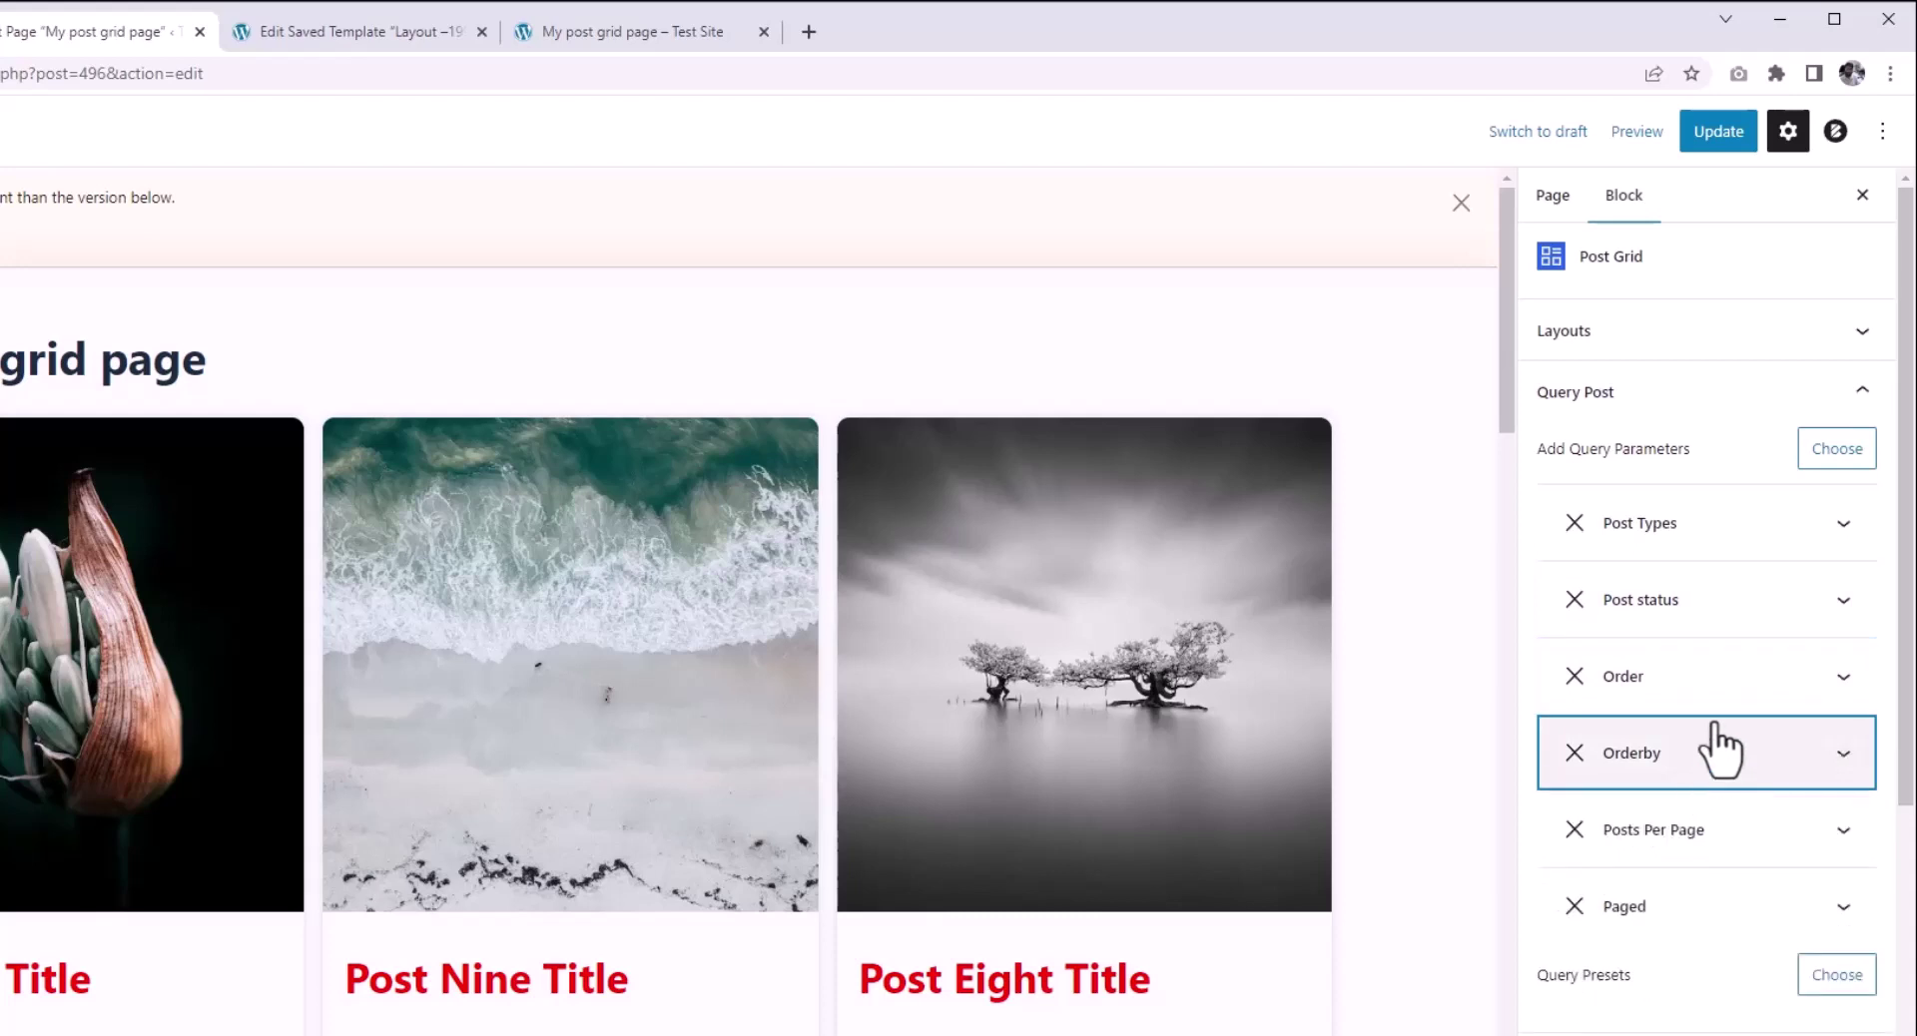
click(1838, 452)
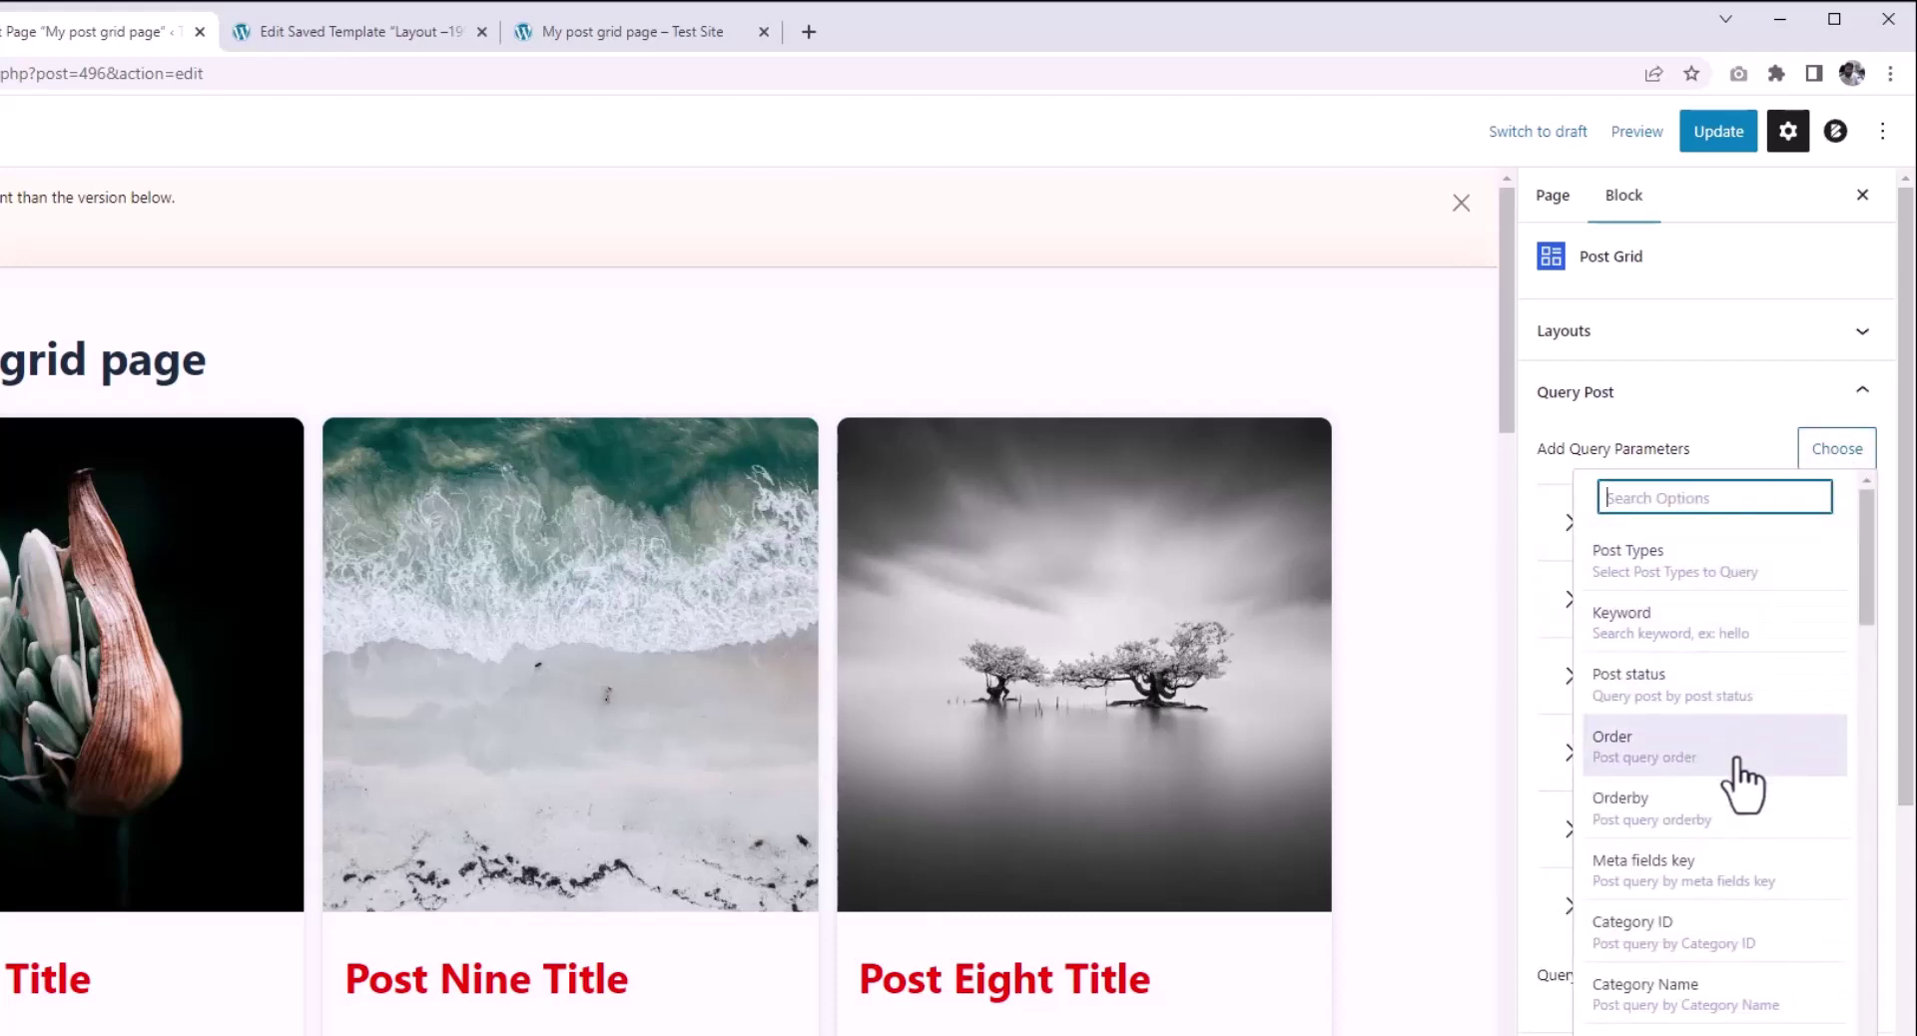
scroll(1741, 783, down, 7)
scroll(1742, 857, down, 15)
scroll(1741, 878, down, 8)
scroll(1747, 849, up, 10)
scroll(1760, 811, up, 15)
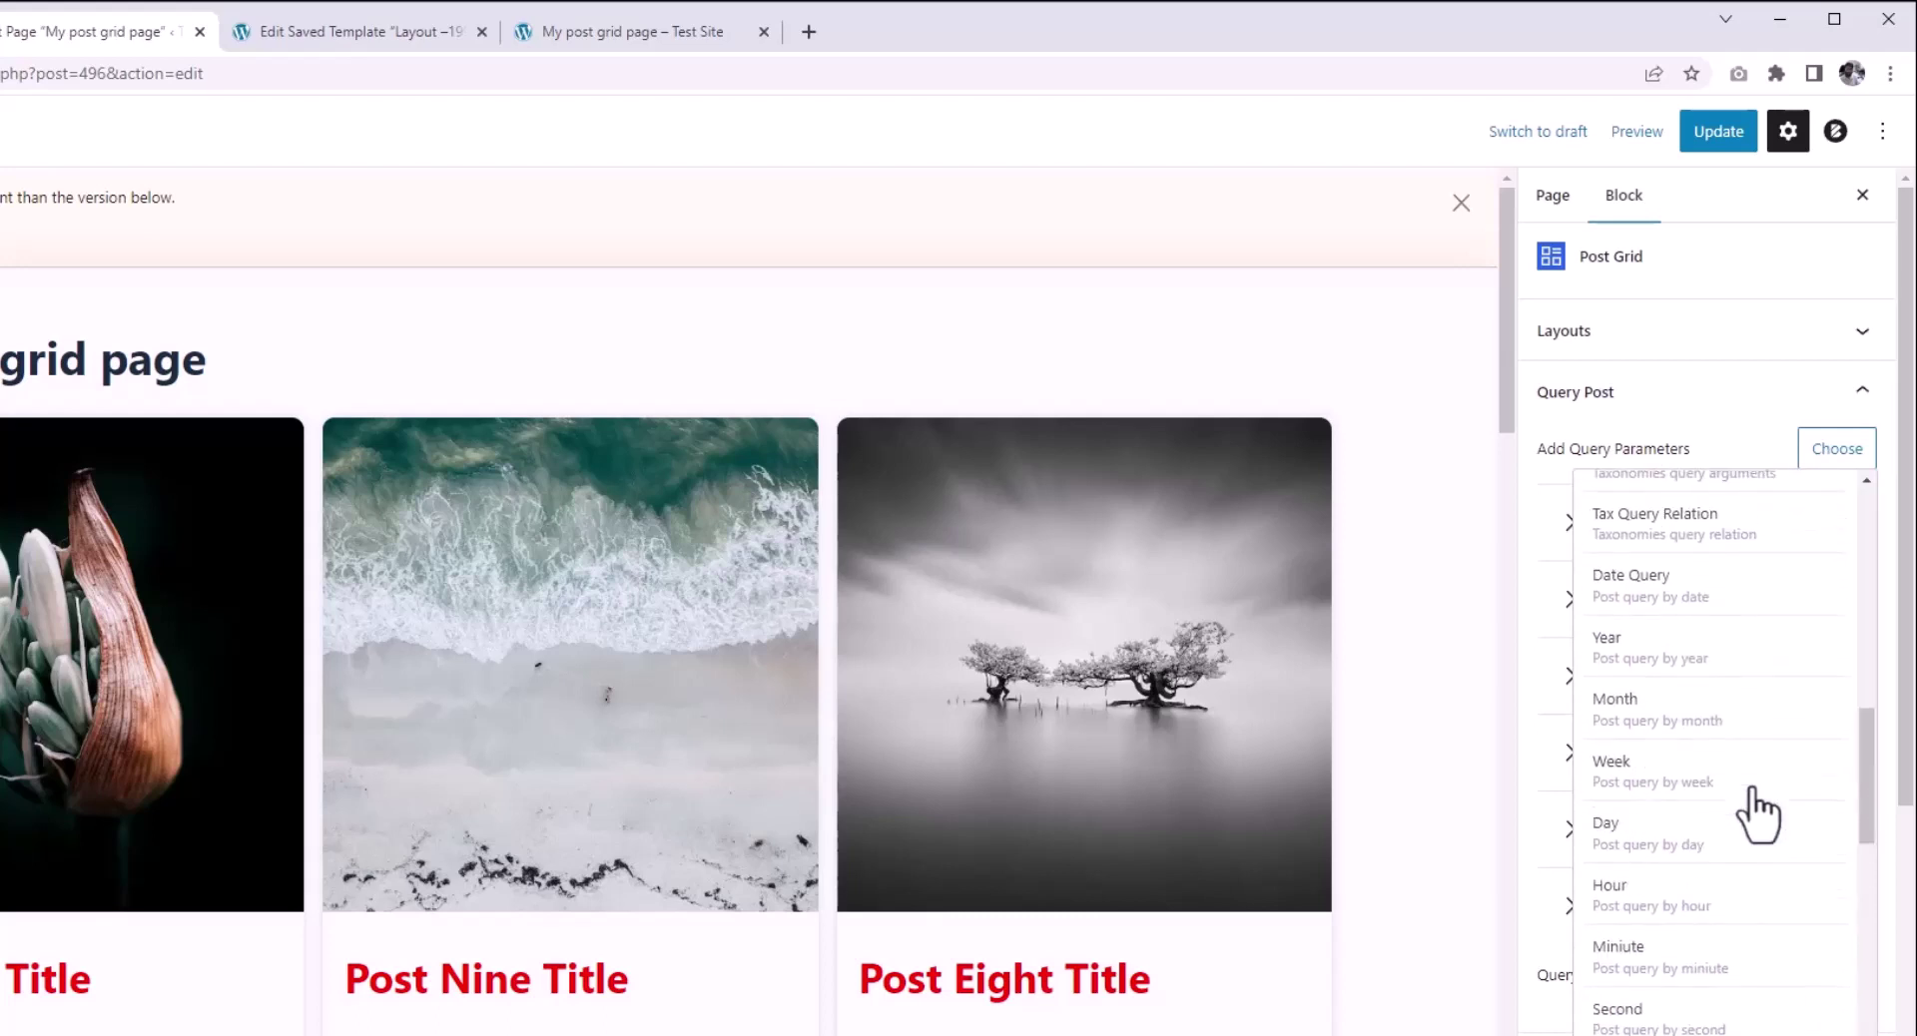
click(1842, 454)
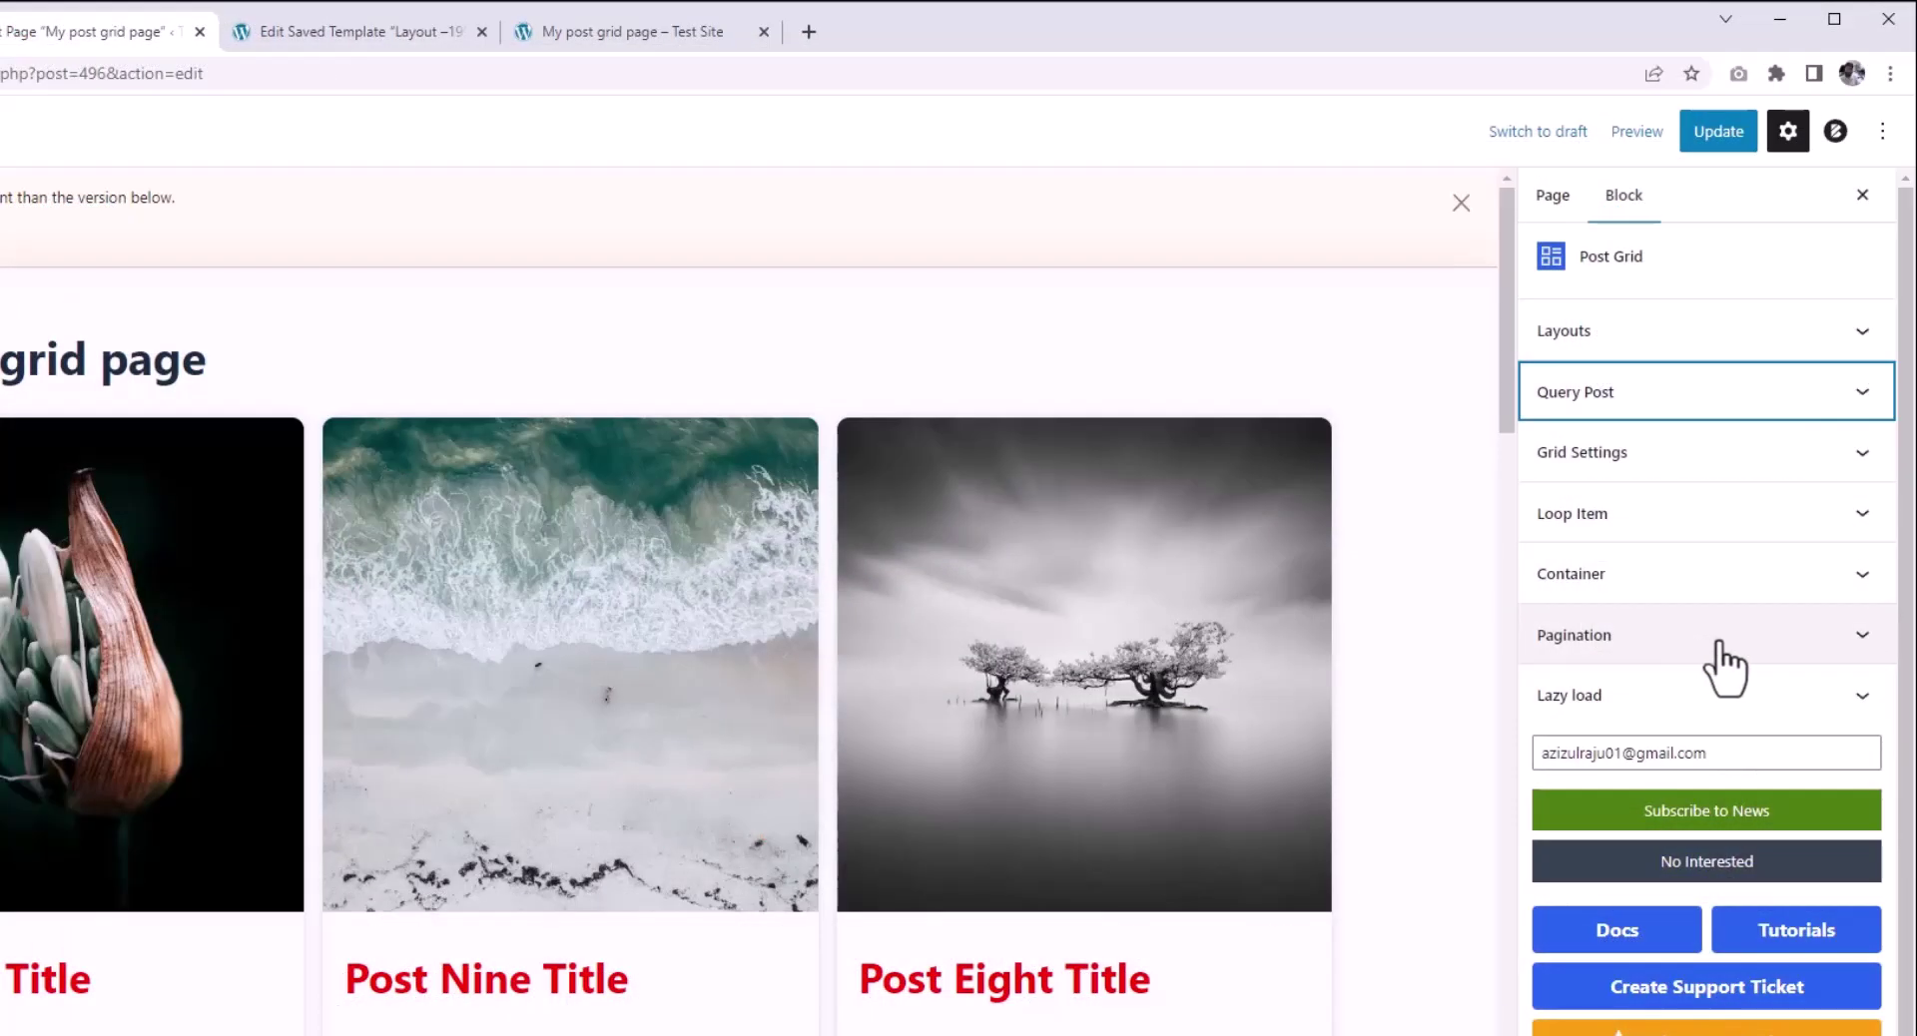
Step: Keep Normal Pagination as the type and review the max pages, Previous and Next labels
click(1724, 663)
click(1835, 578)
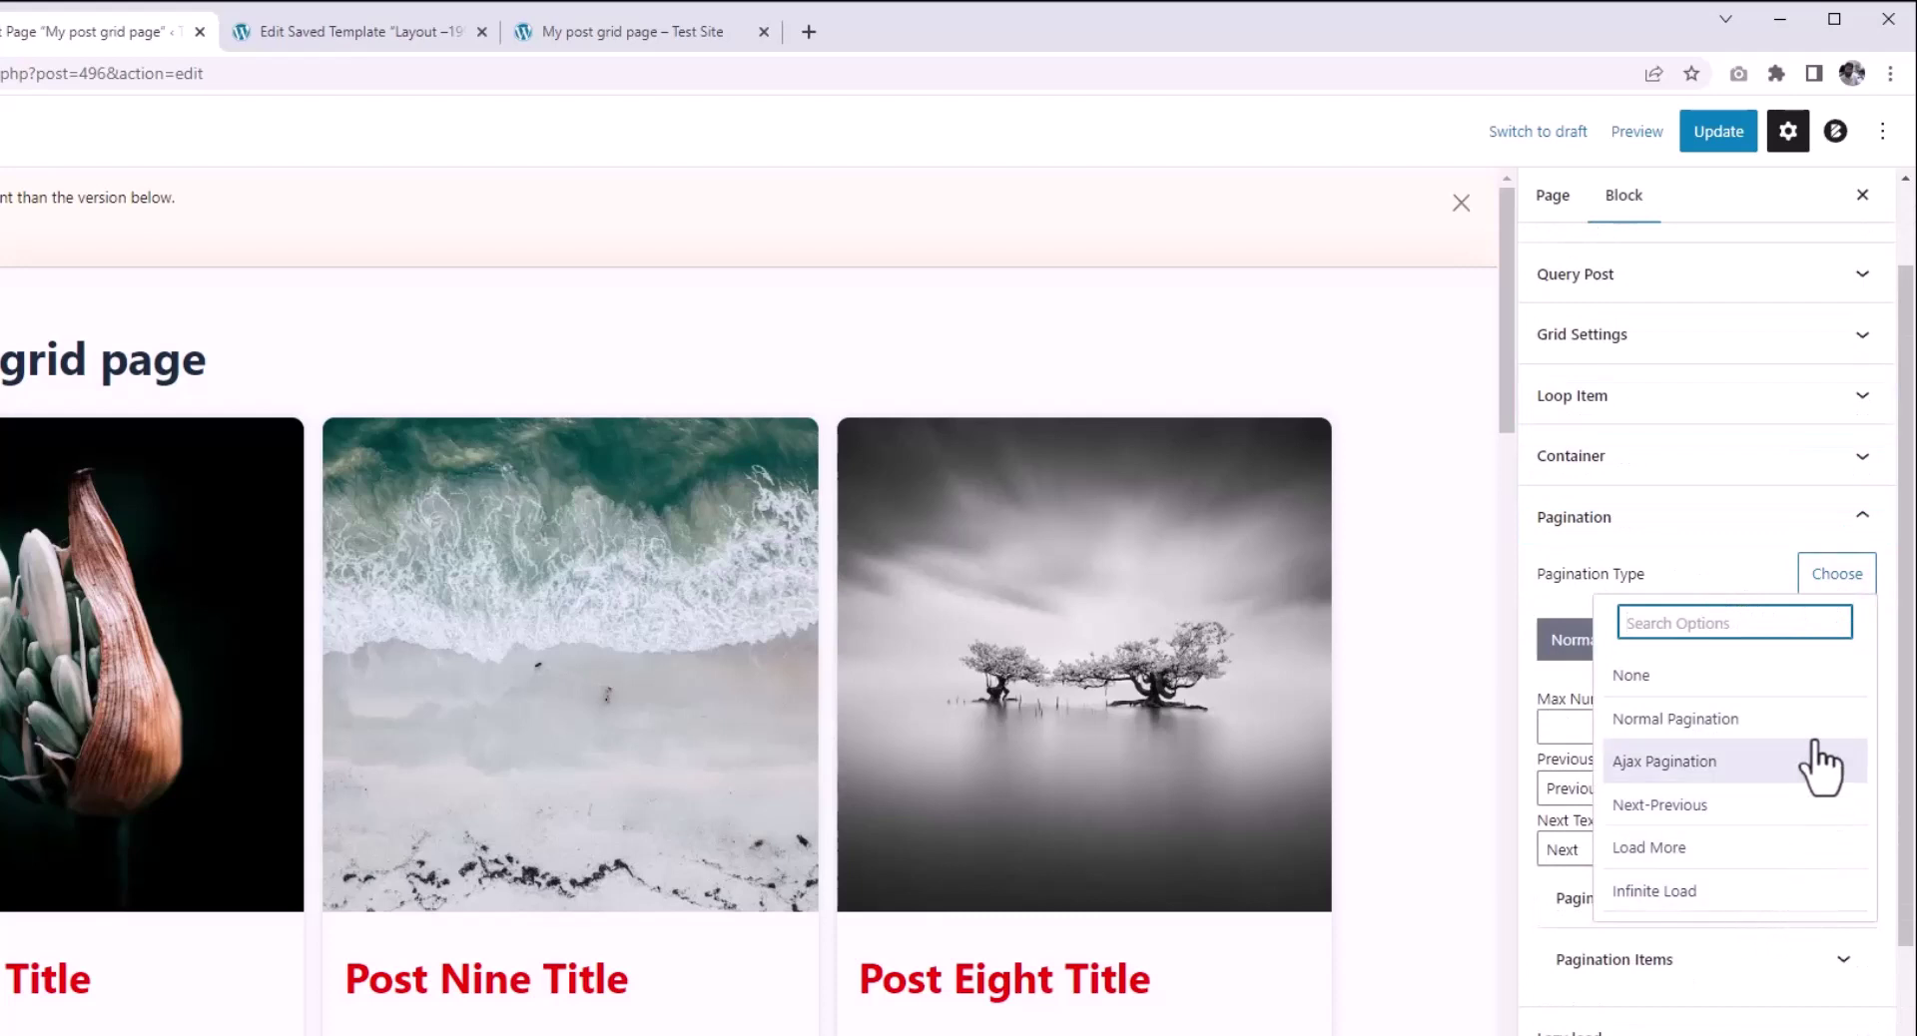
click(1837, 584)
scroll(1722, 661, down, 1)
click(1698, 611)
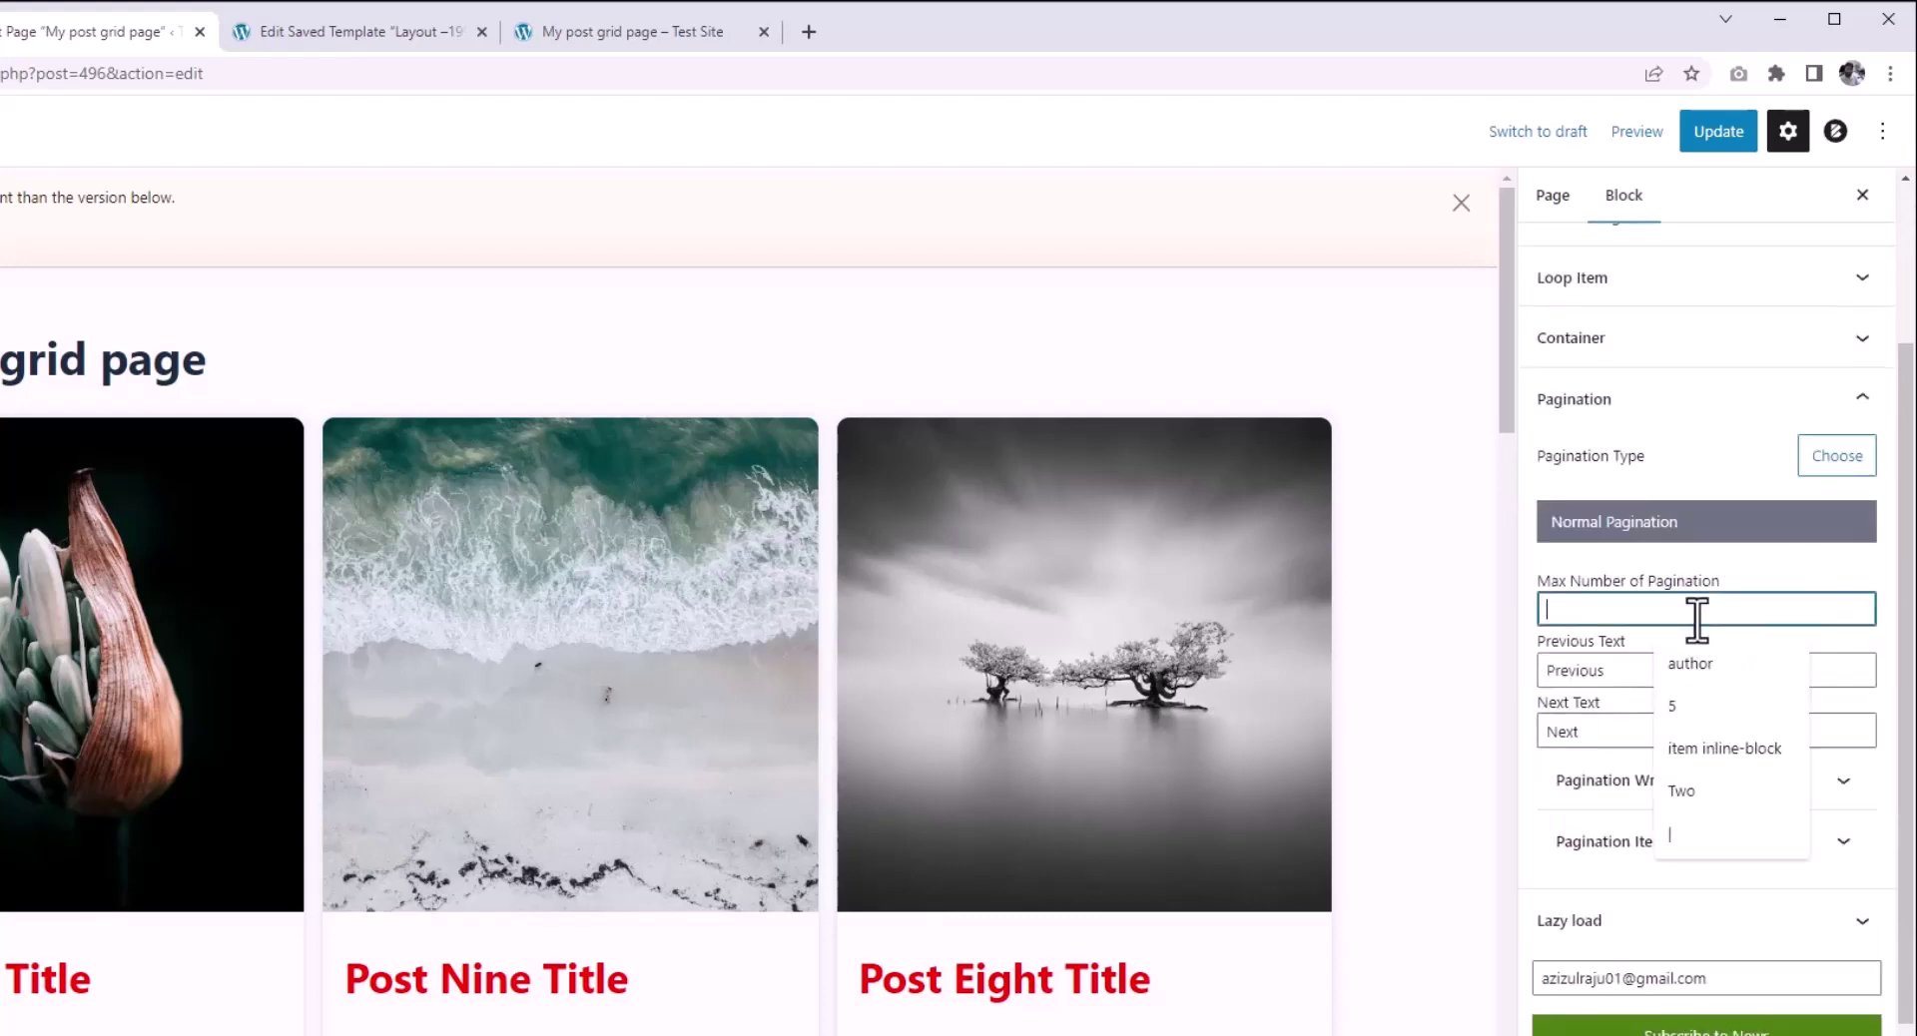
click(1630, 684)
click(1639, 732)
scroll(1698, 699, down, 1)
Step: Check the Pagination Wrapper and Pagination Items colour options, leaving them unchanged
click(1699, 693)
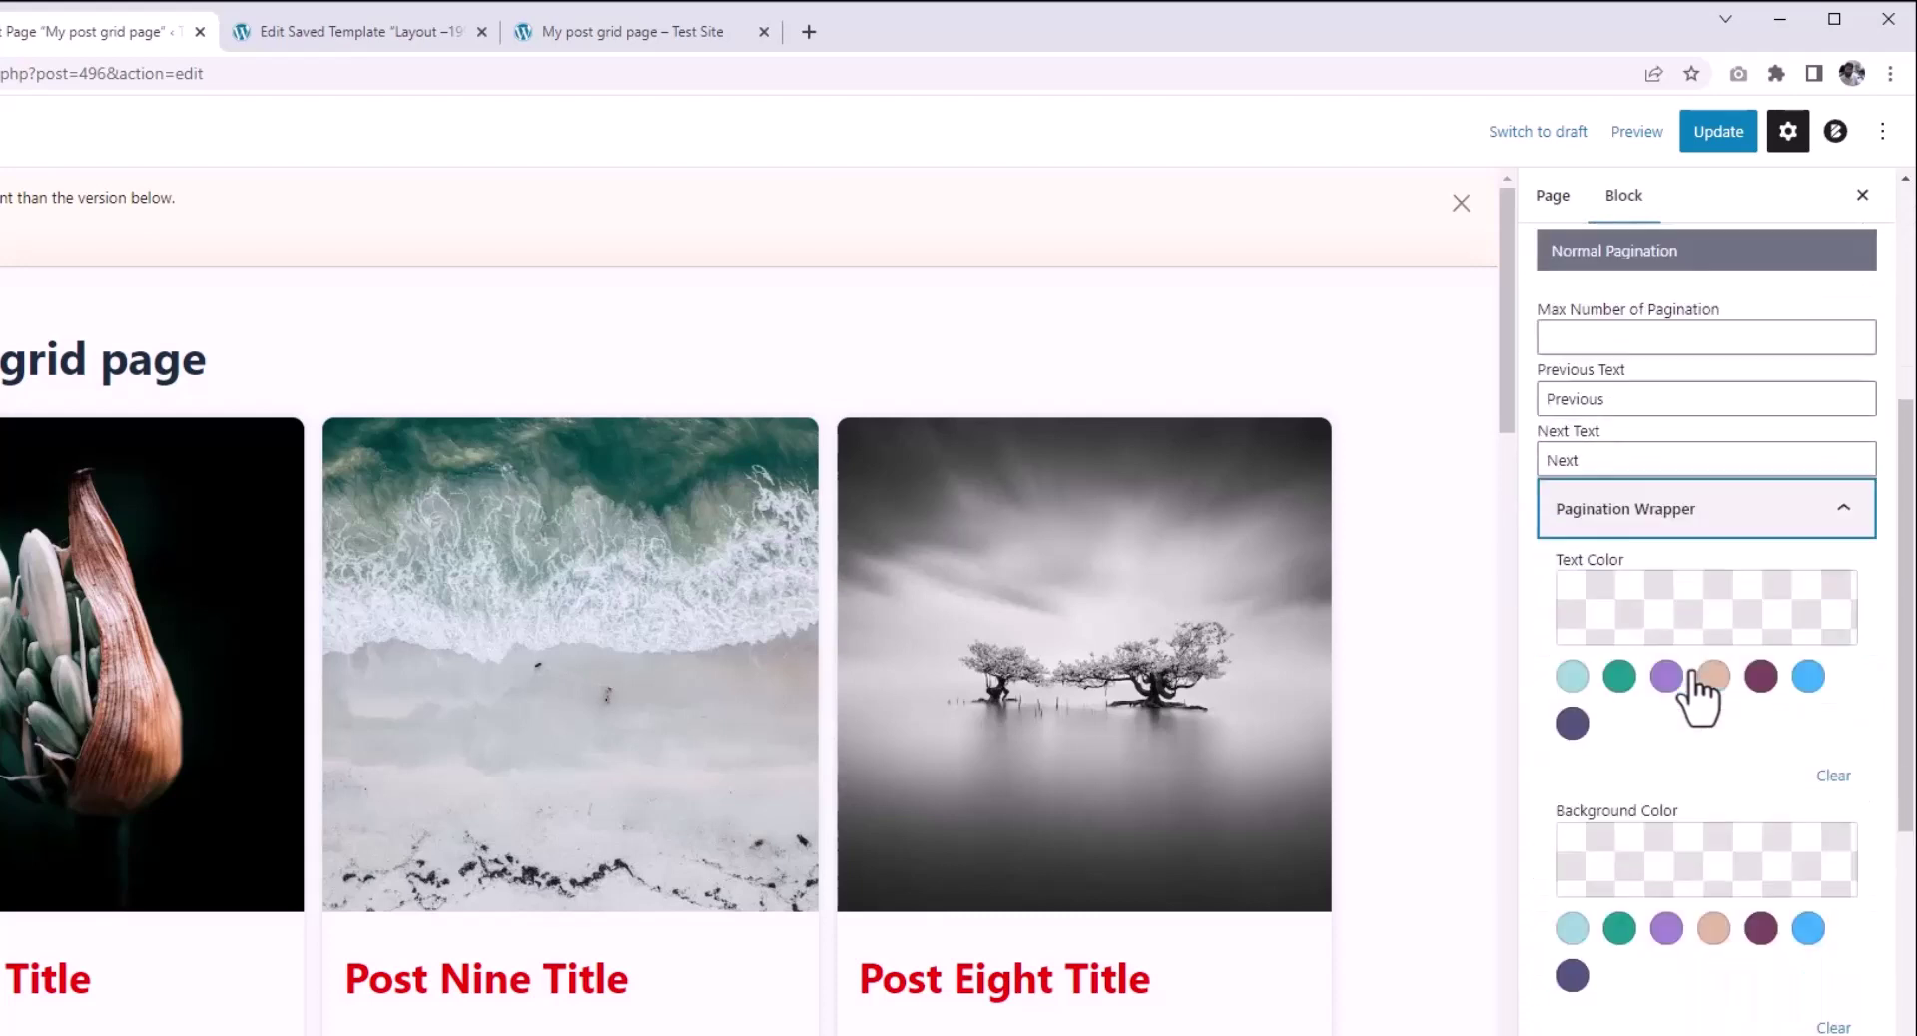
scroll(1698, 687, down, 1)
scroll(1700, 685, up, 5)
click(1668, 898)
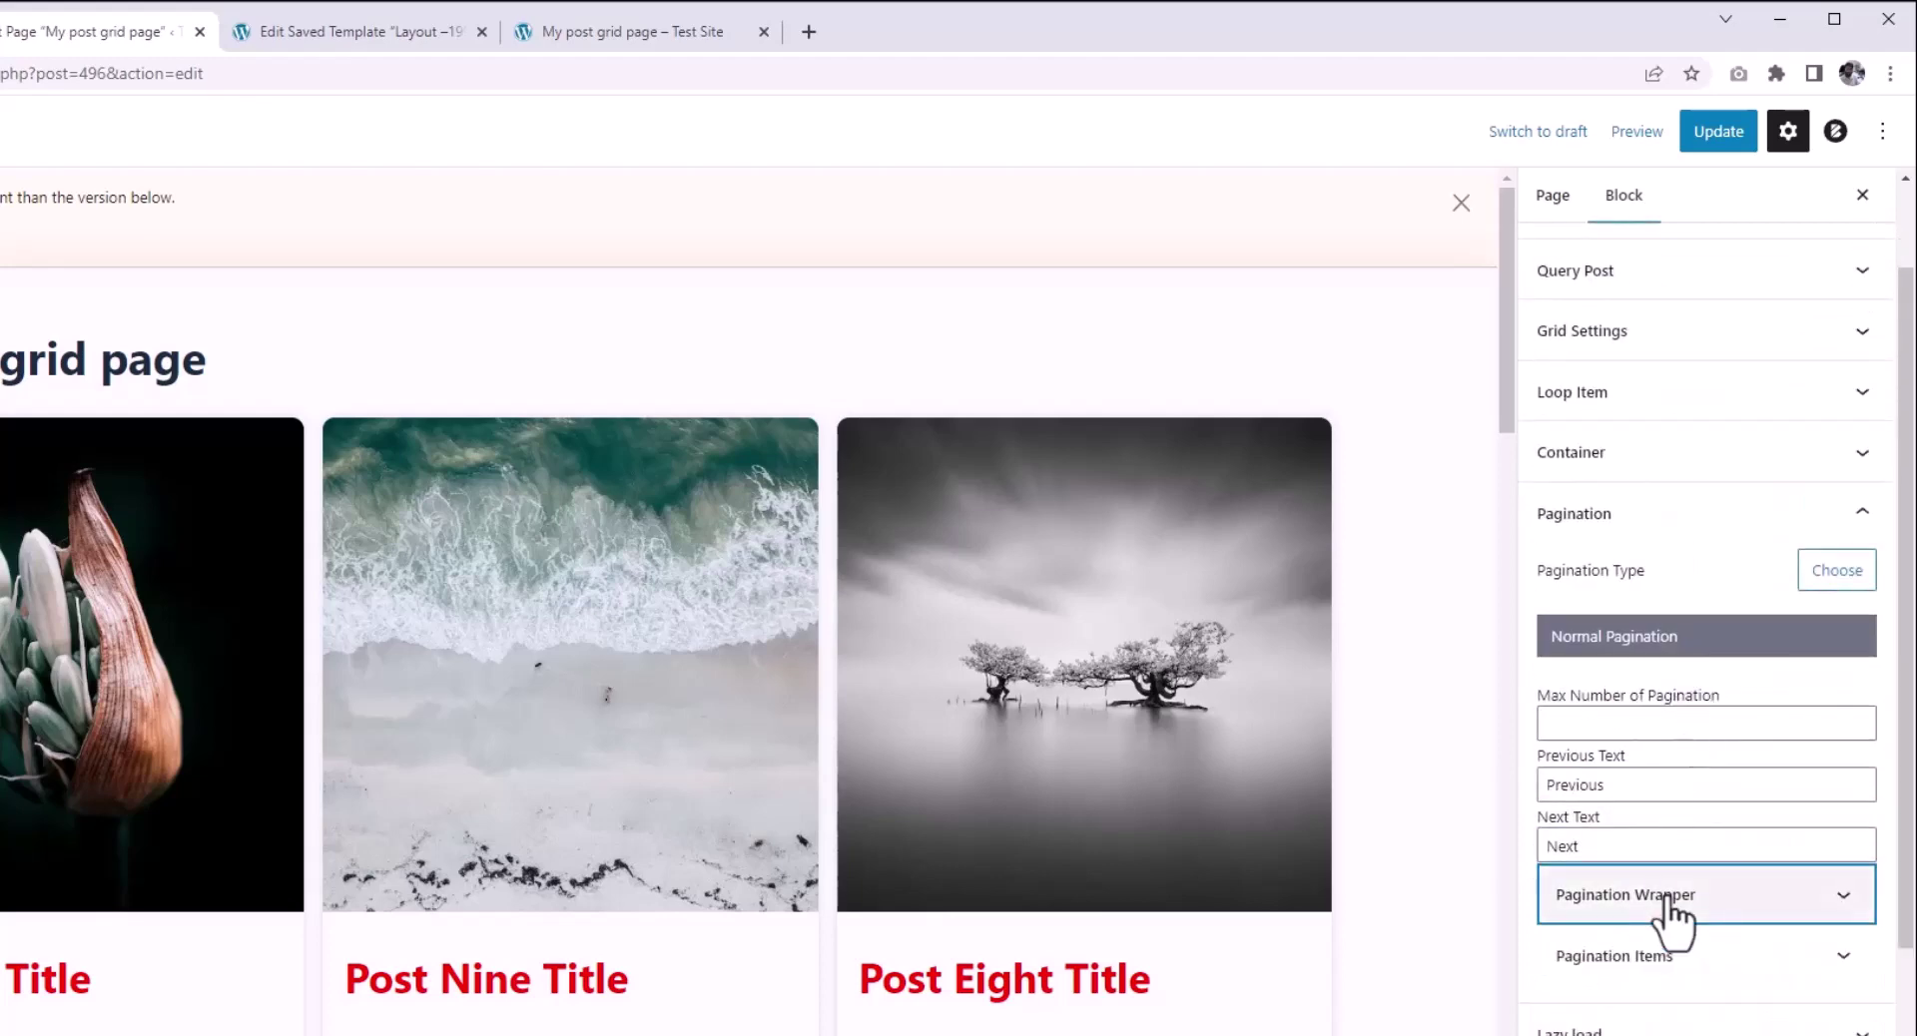
click(1667, 957)
scroll(1695, 963, down, 6)
scroll(1703, 969, up, 4)
scroll(1694, 949, up, 2)
click(1694, 914)
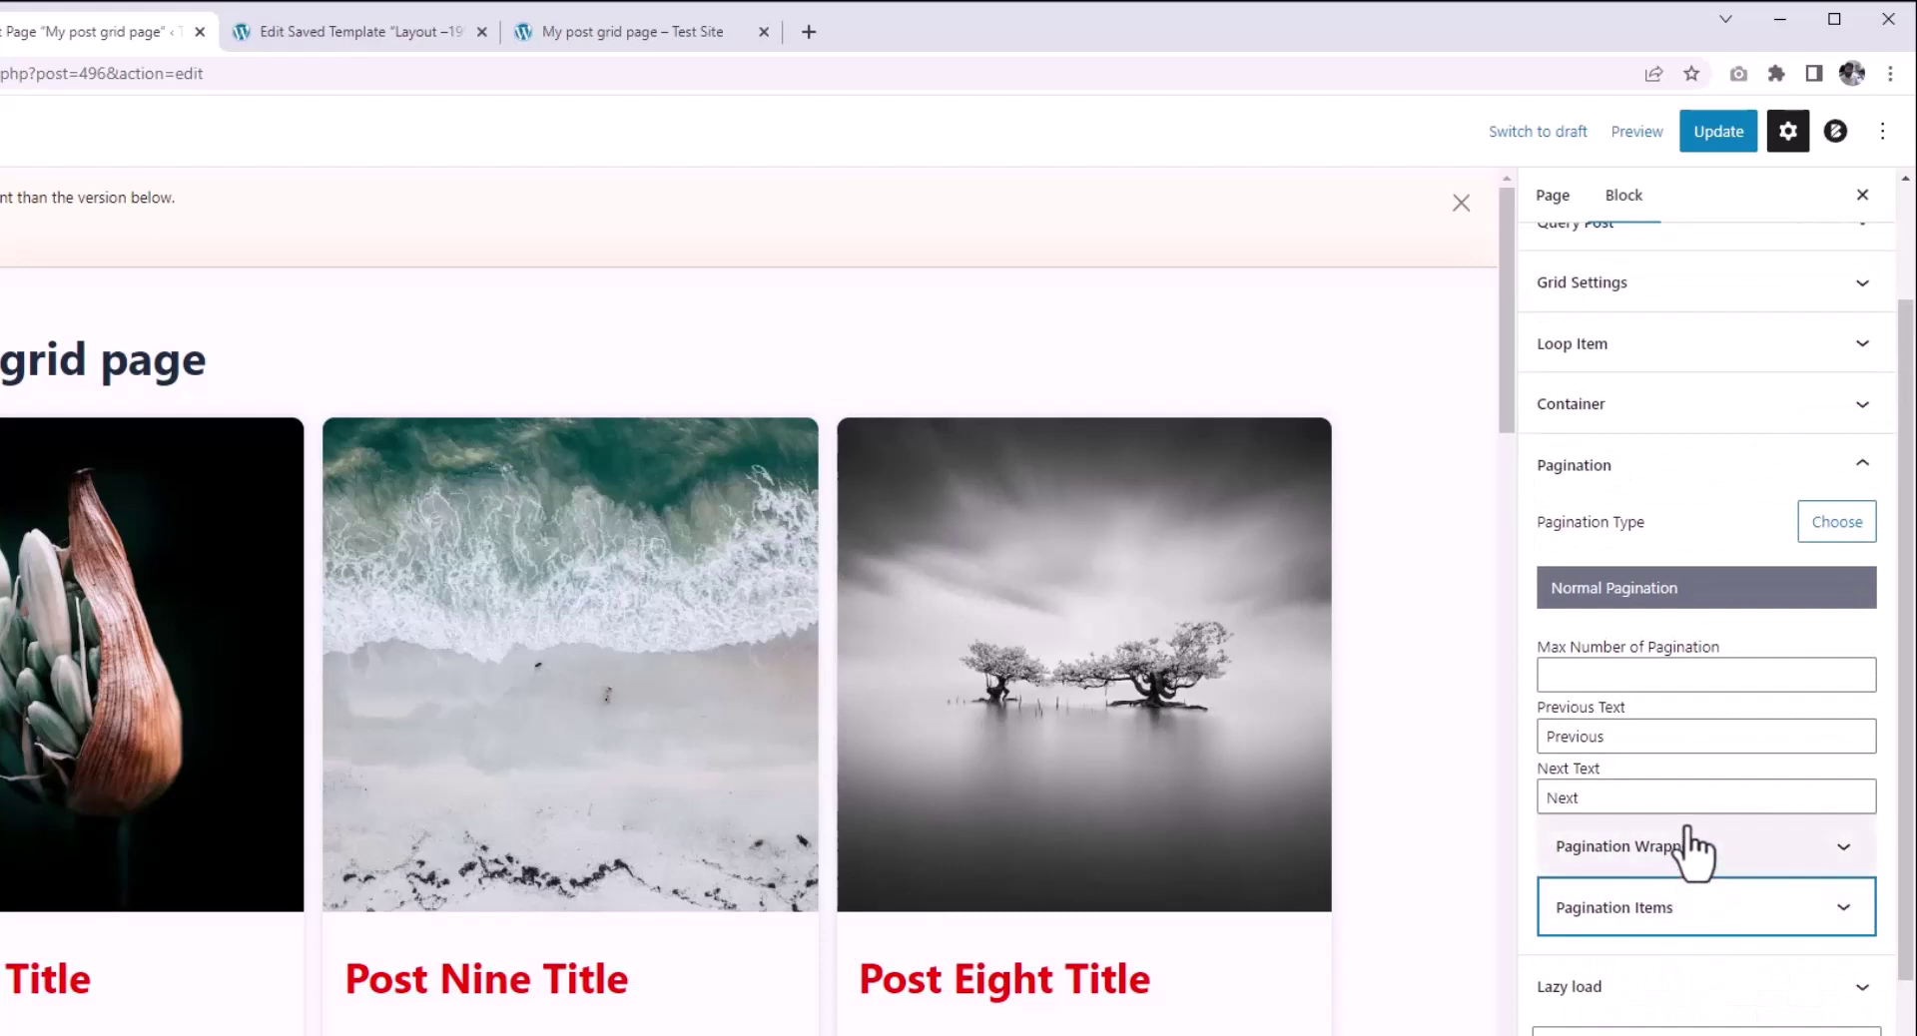
scroll(1687, 829, up, 2)
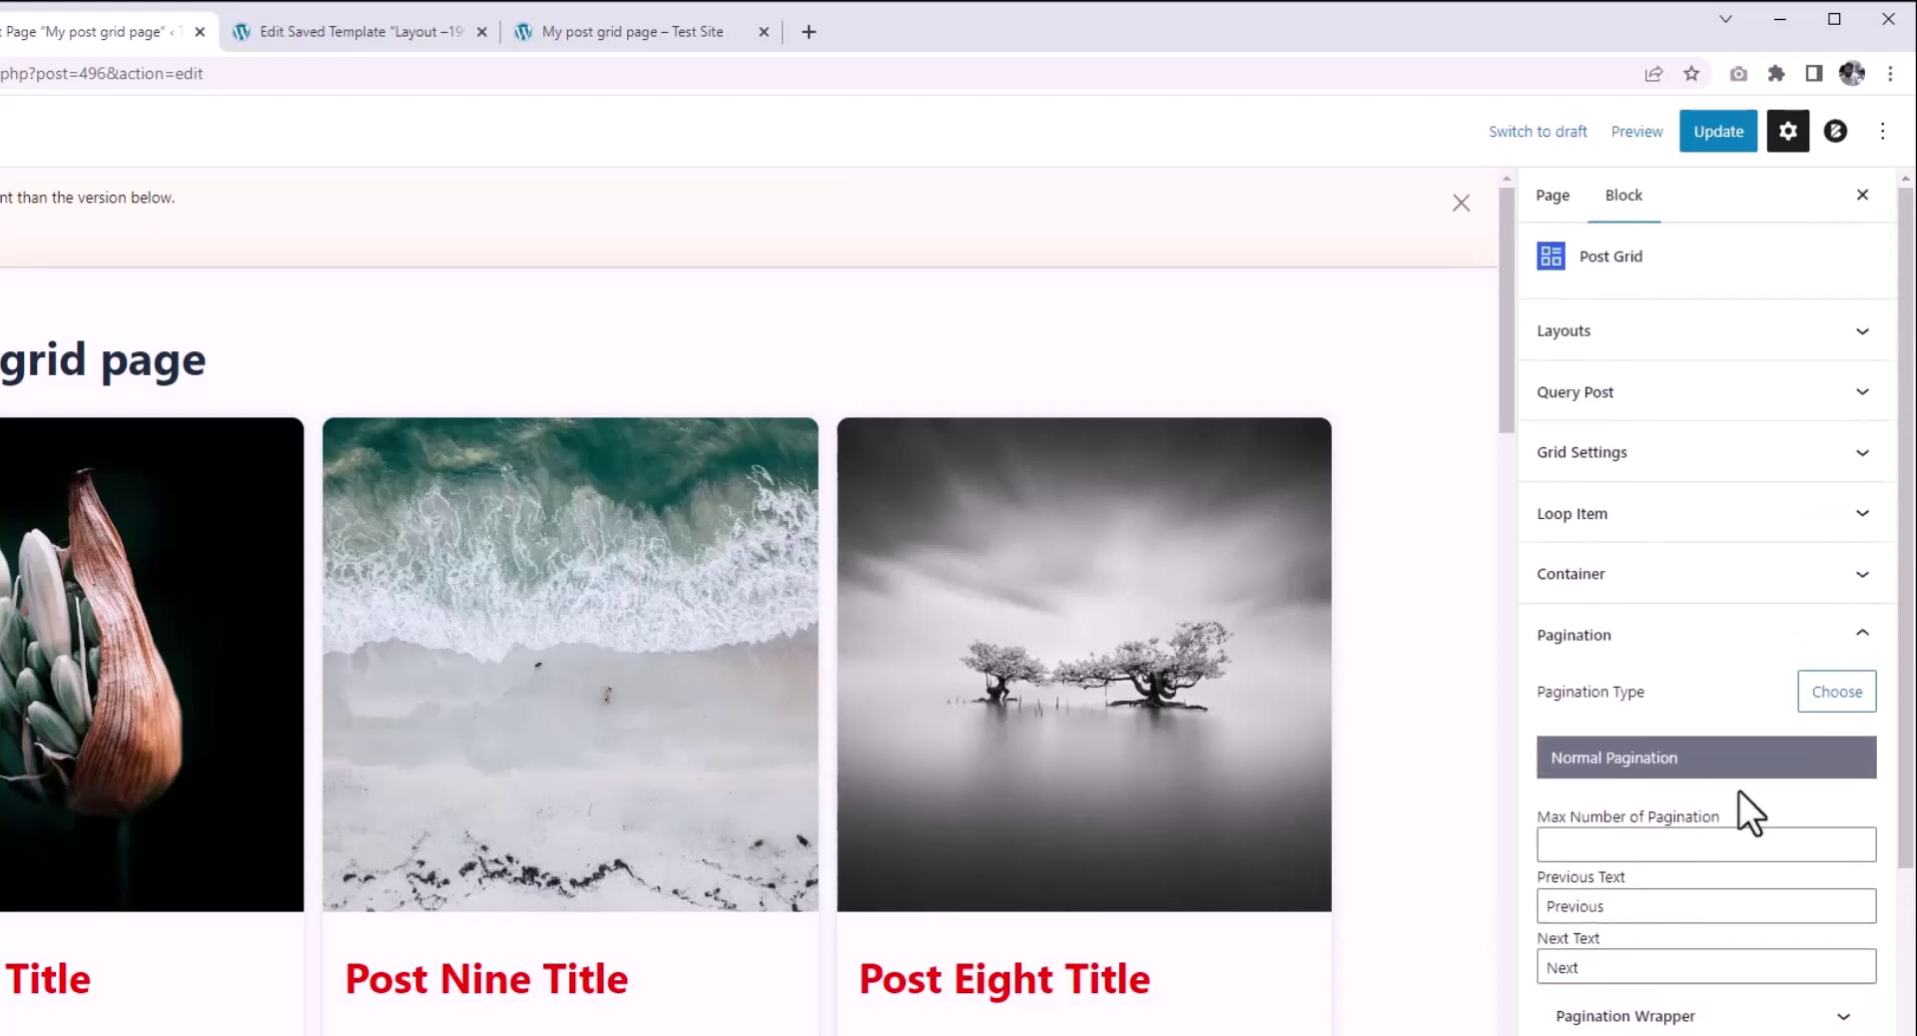
Step: Reopen the Pagination Type list, then view the other Post Grid page with flower-image posts
click(1822, 694)
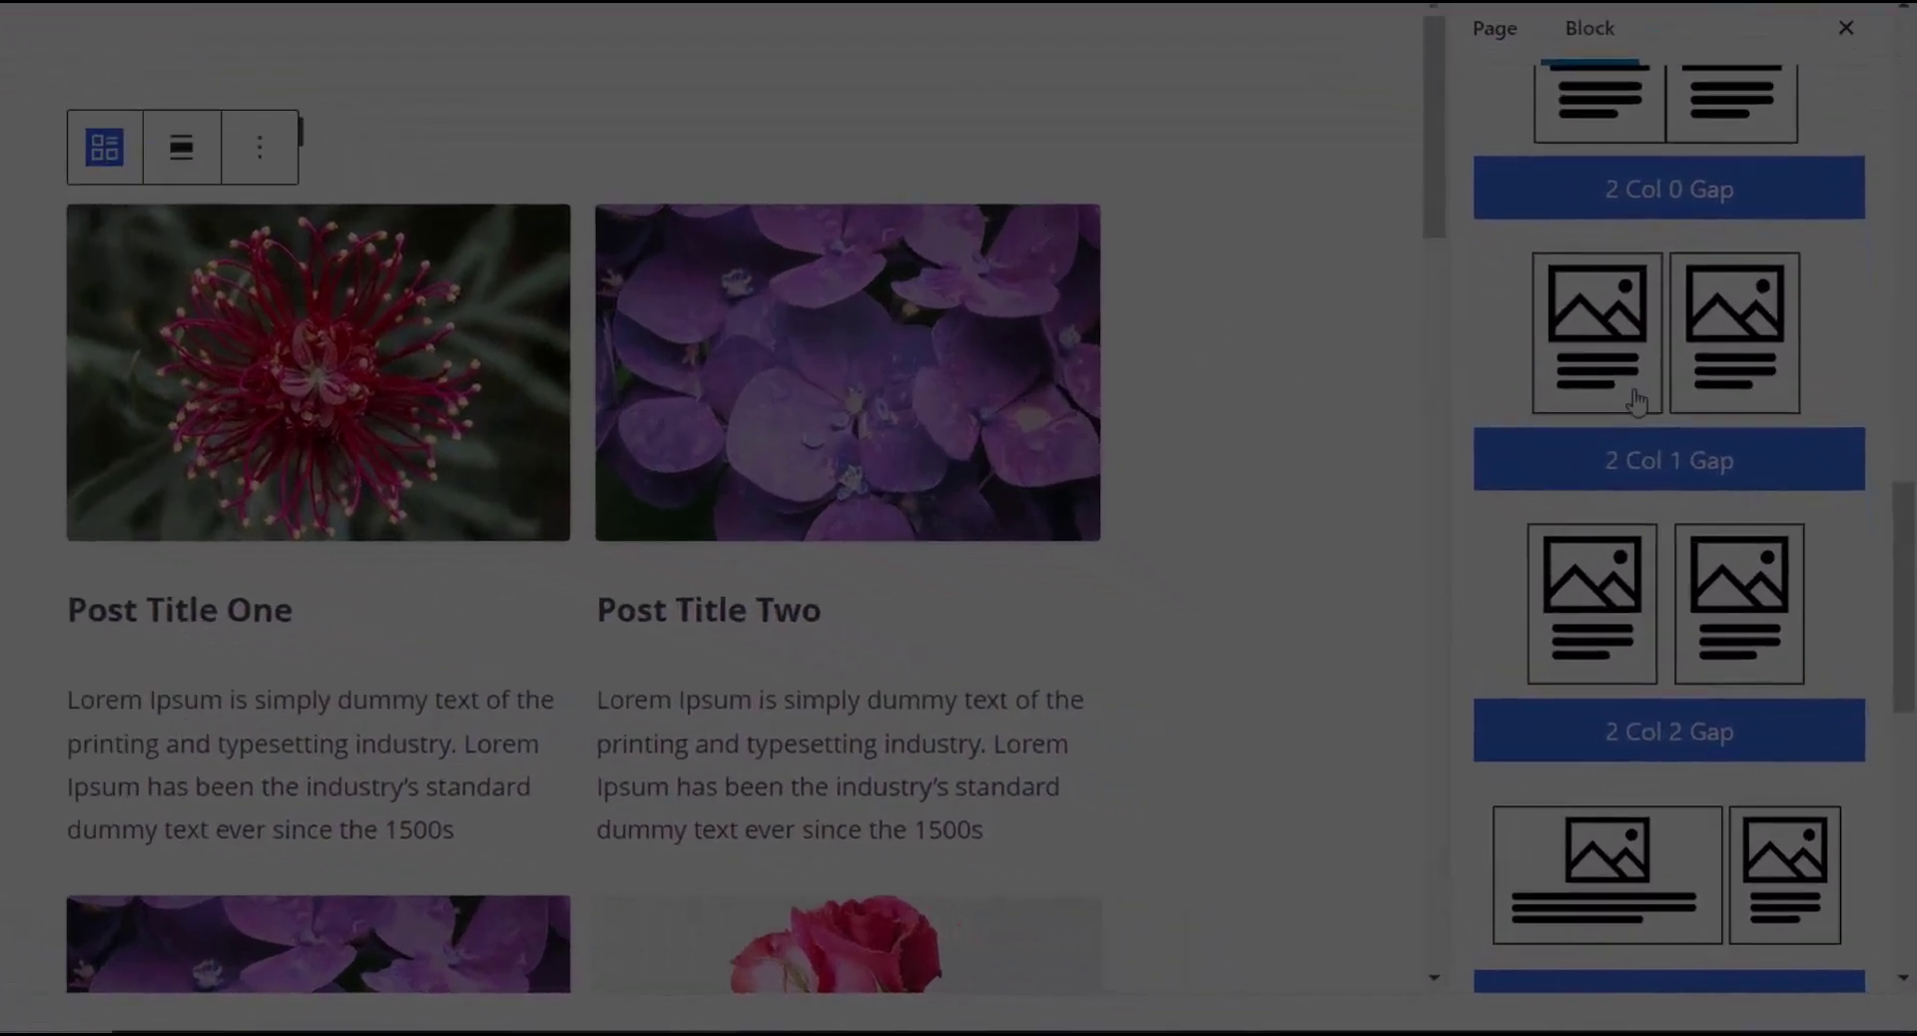
scroll(1688, 479, down, 10)
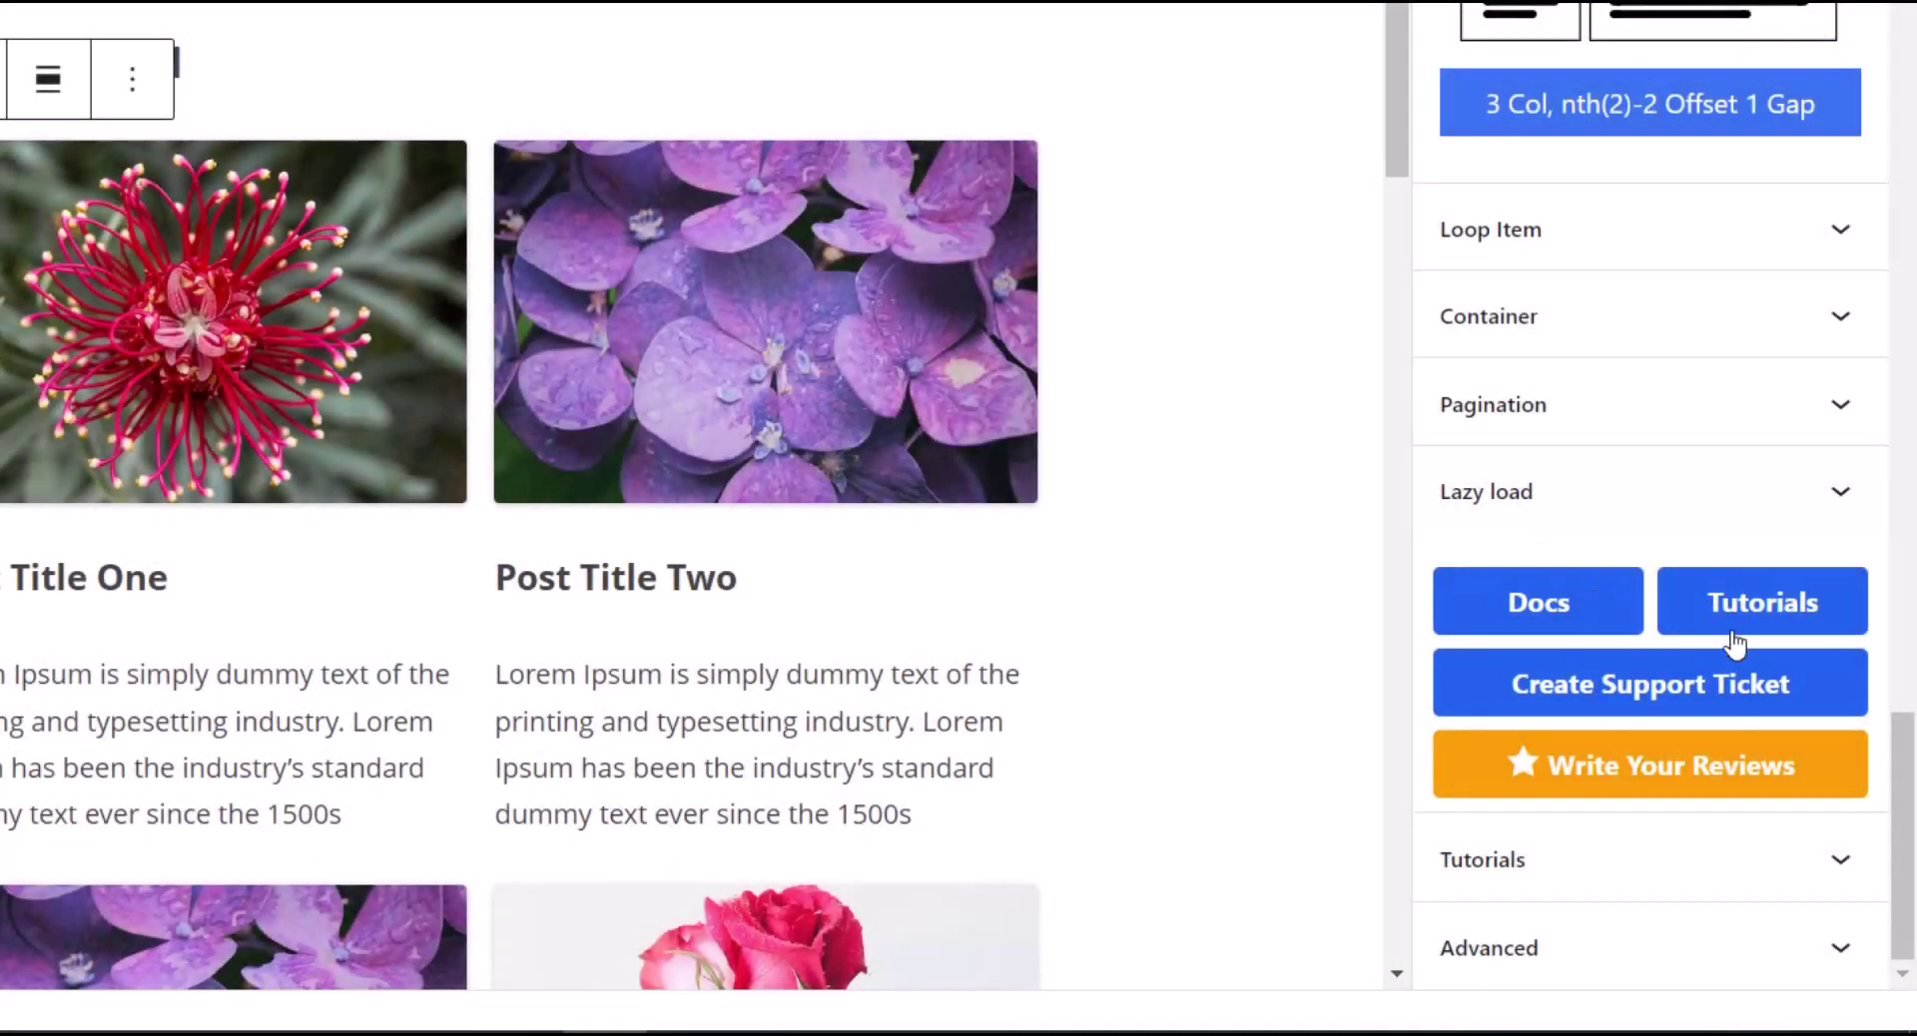